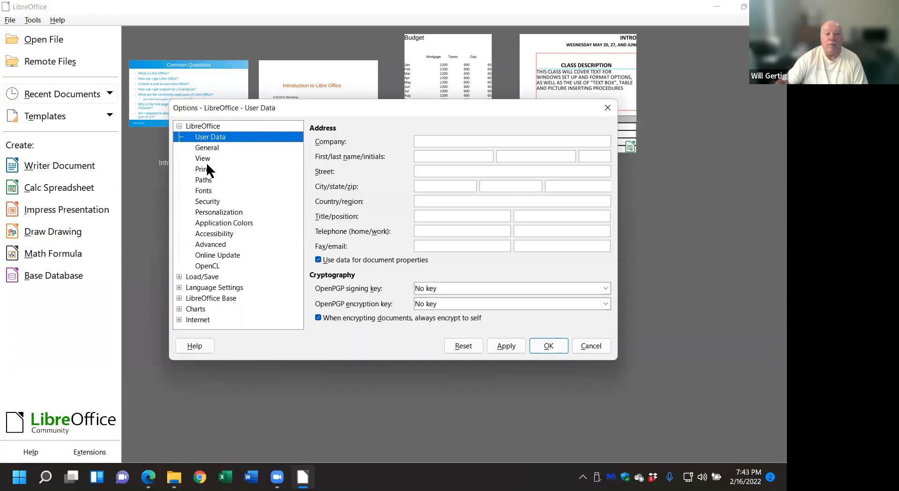
Review the General, View and Print pages of the LibreOffice options
{"action": "left_click", "coordinate": [207, 149]}
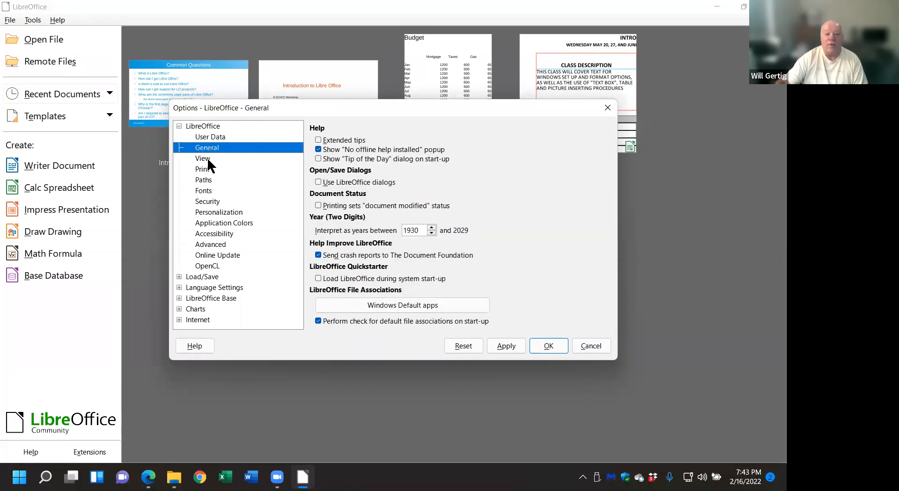
{"action": "left_click", "coordinate": [205, 160]}
{"action": "left_click", "coordinate": [206, 169]}
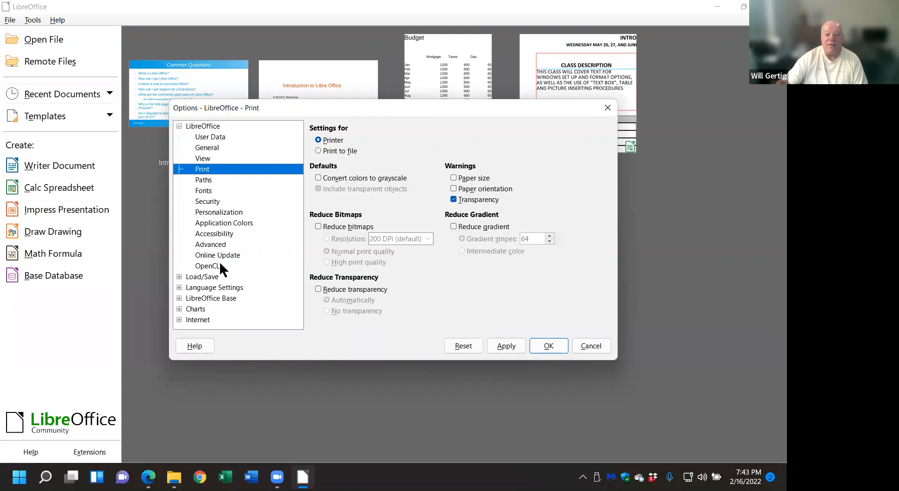
Review the general Load/Save options and the default save formats available for text documents, keeping the current format
{"action": "left_click", "coordinate": [179, 277]}
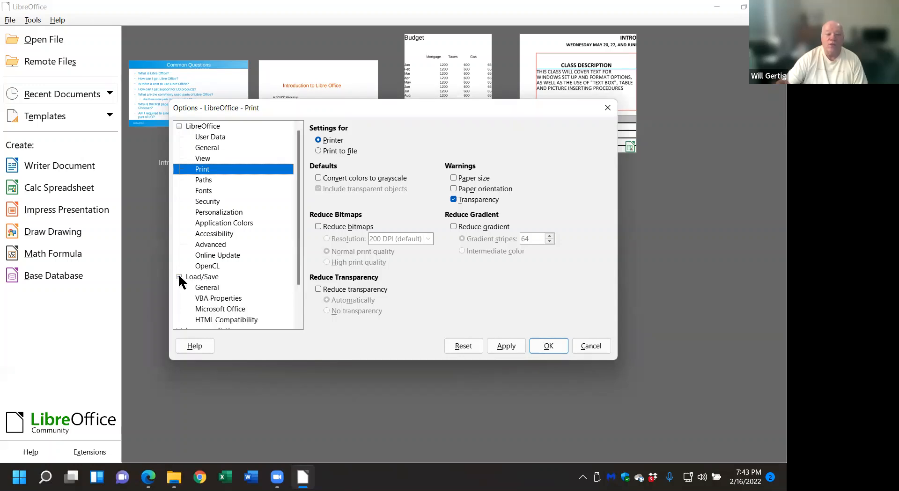
{"action": "left_click", "coordinate": [211, 275]}
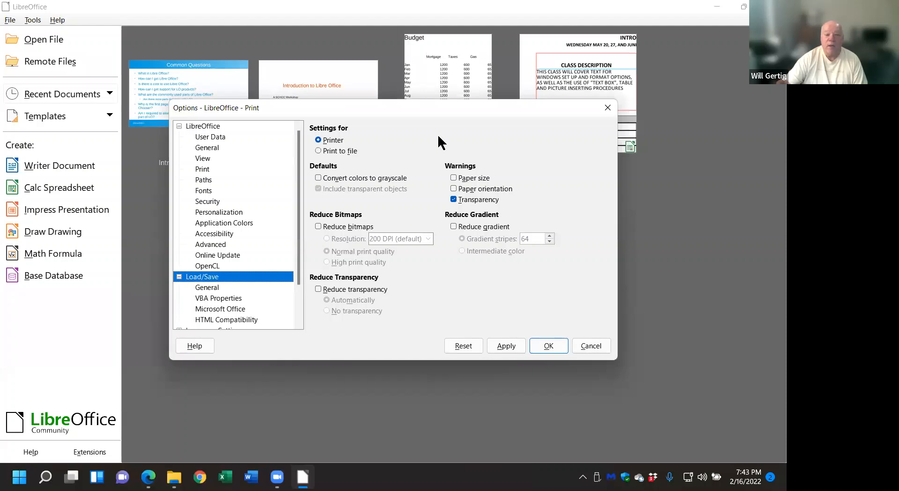
{"action": "left_click", "coordinate": [213, 291]}
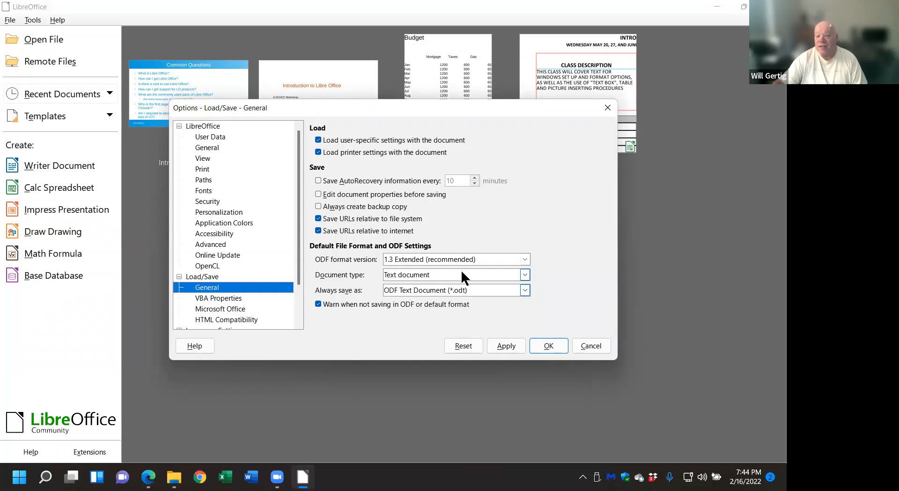
{"action": "left_click", "coordinate": [524, 291]}
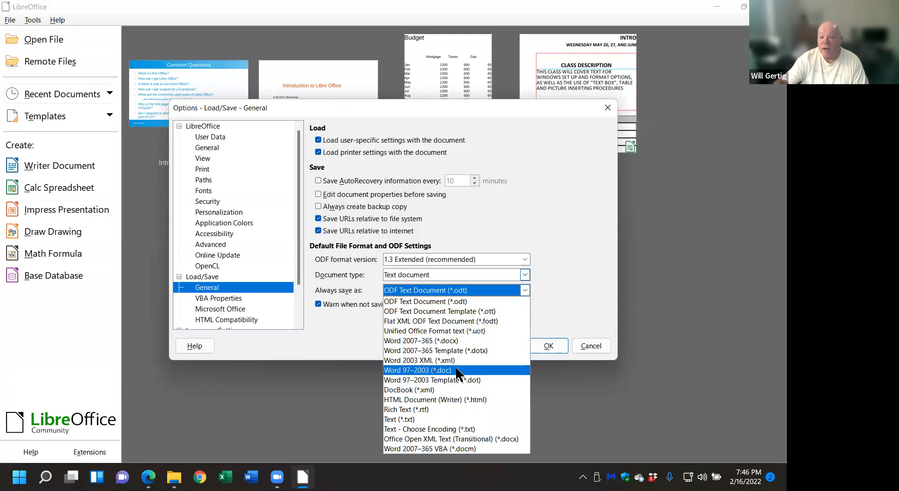
{"action": "left_click", "coordinate": [568, 269]}
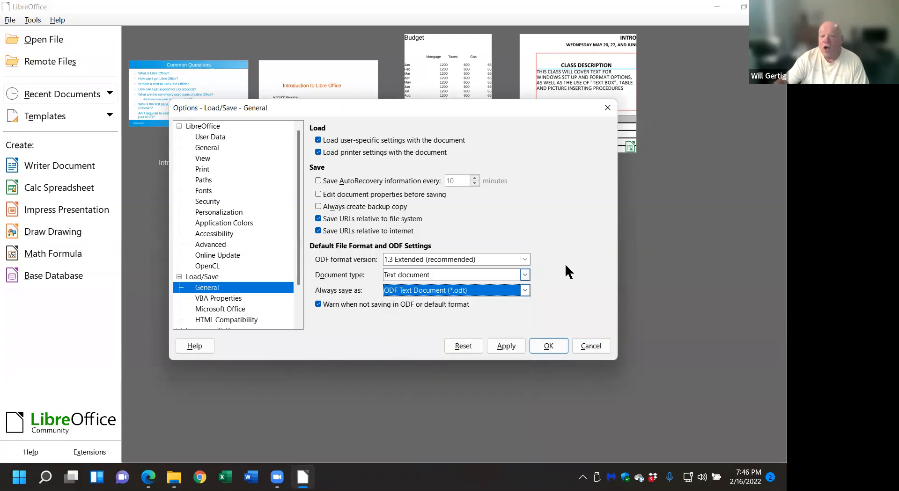
Show the default save formats available for the Spreadsheet document type
{"action": "left_click", "coordinate": [525, 276]}
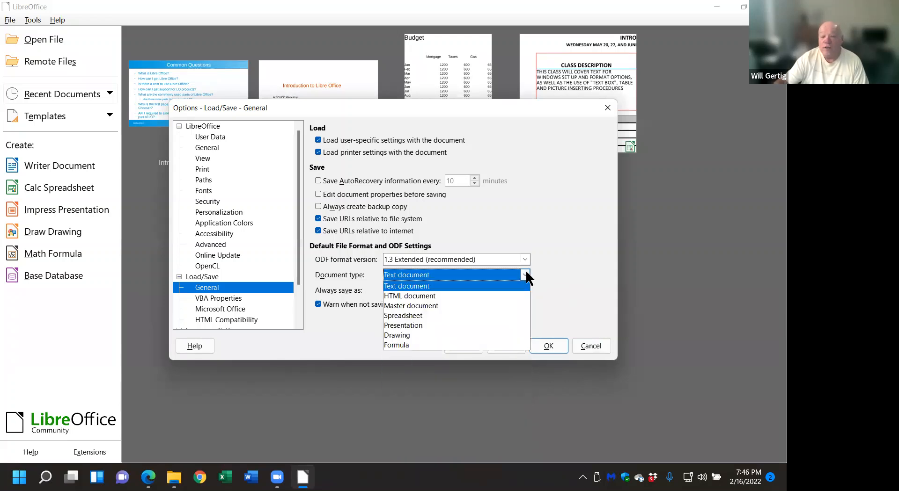
{"action": "left_click", "coordinate": [455, 317]}
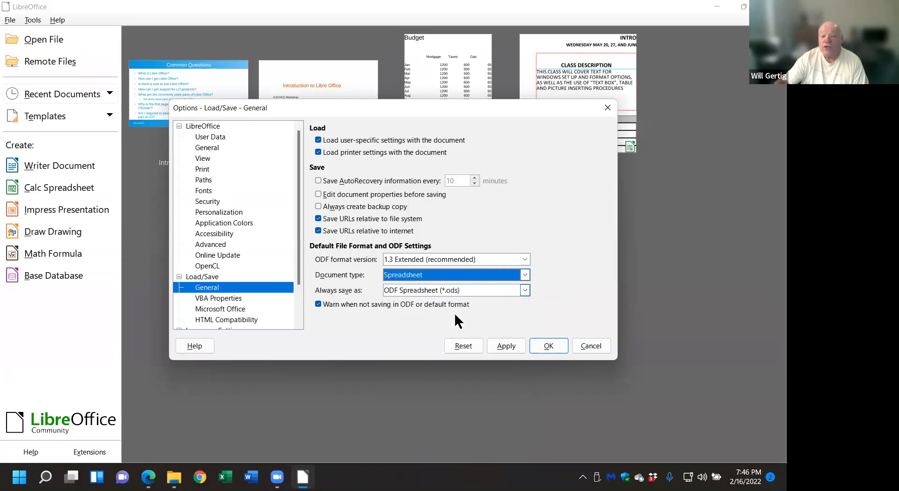
{"action": "left_click", "coordinate": [525, 290]}
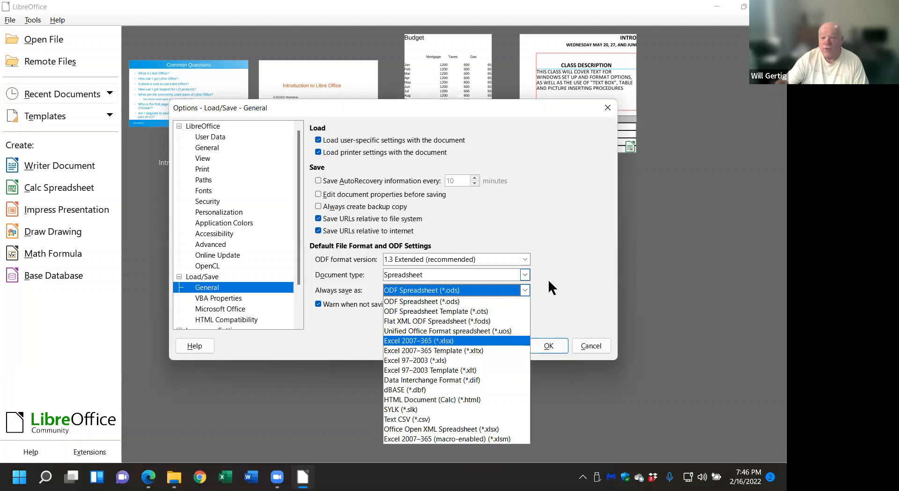
Show the default save formats available for the Presentation document type, keeping the current format
{"action": "left_click", "coordinate": [524, 277]}
{"action": "left_click", "coordinate": [525, 276]}
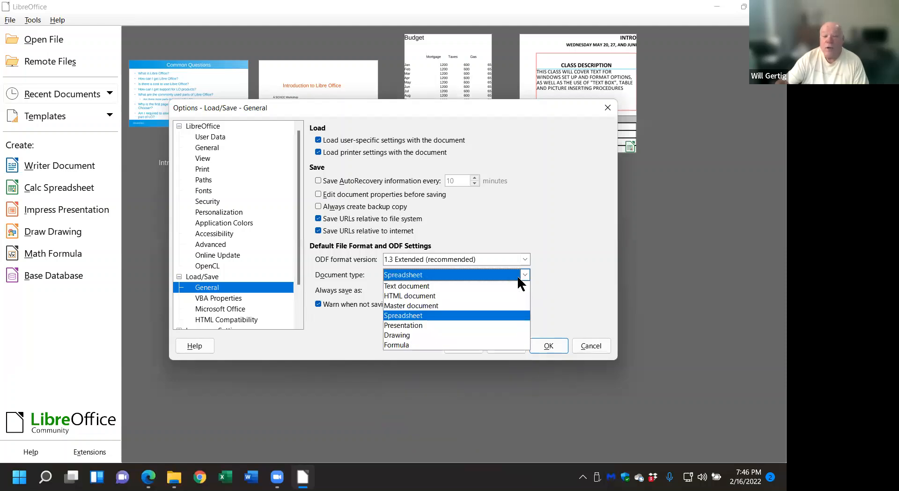
{"action": "left_click", "coordinate": [486, 324]}
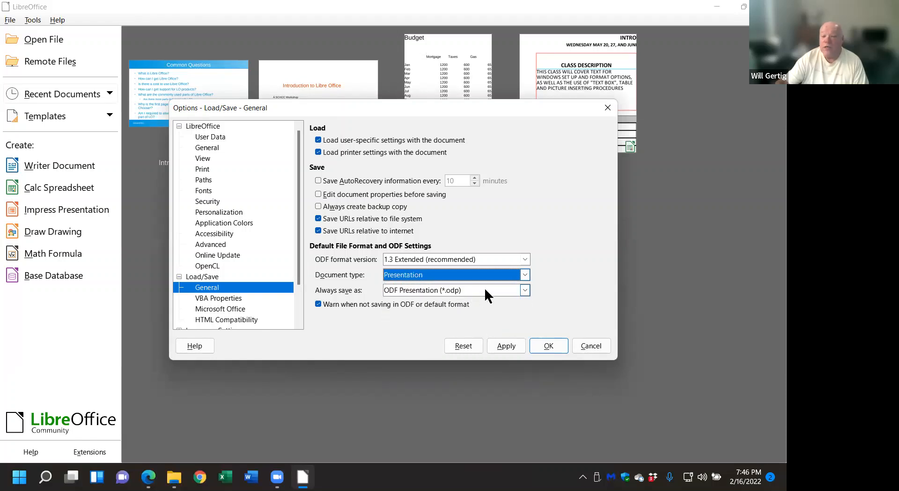
{"action": "left_click", "coordinate": [525, 291]}
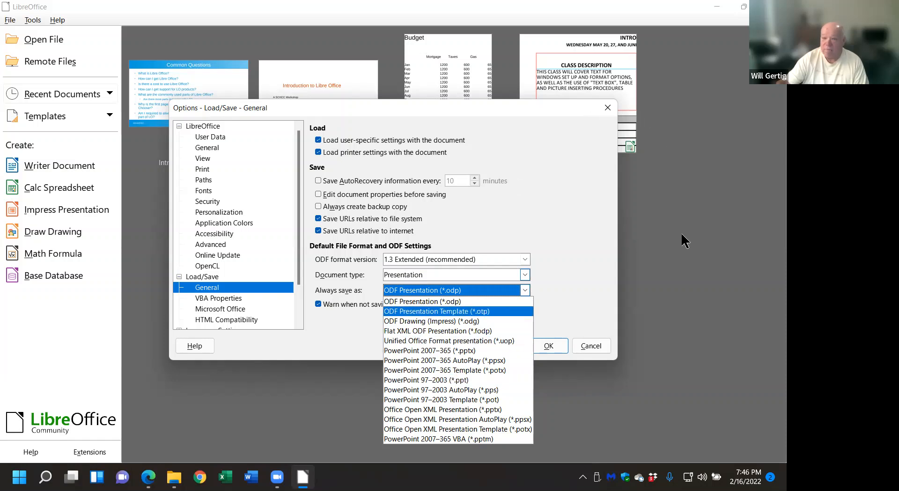
{"action": "left_click", "coordinate": [642, 229]}
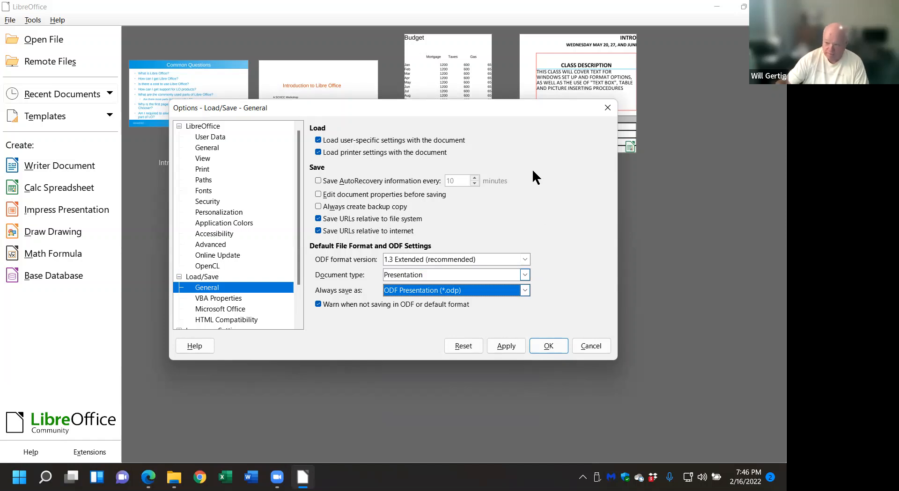
Review the Microsoft Office conversion settings under Load/Save and dismiss the options without saving changes
{"action": "left_click", "coordinate": [224, 307]}
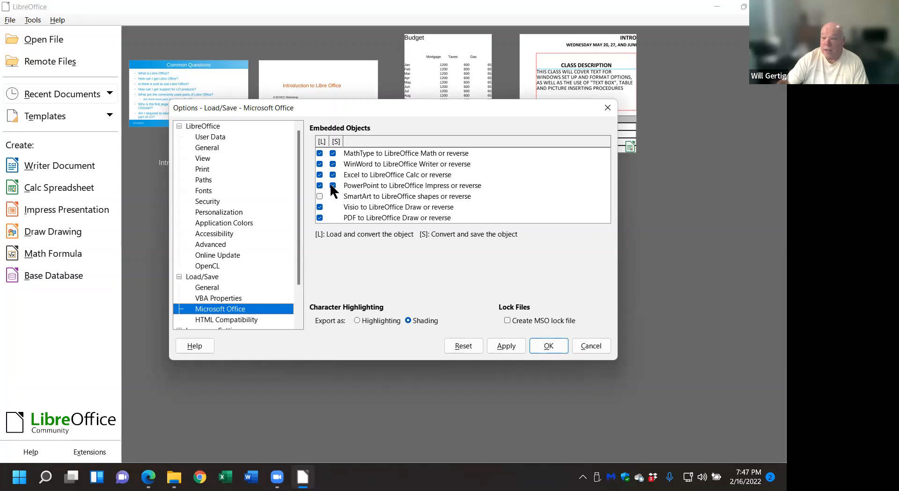
{"action": "left_click", "coordinate": [599, 346]}
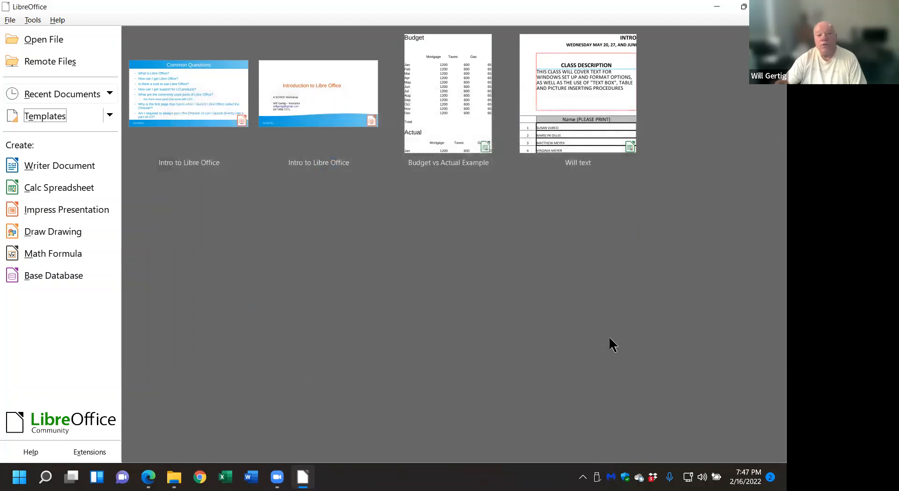
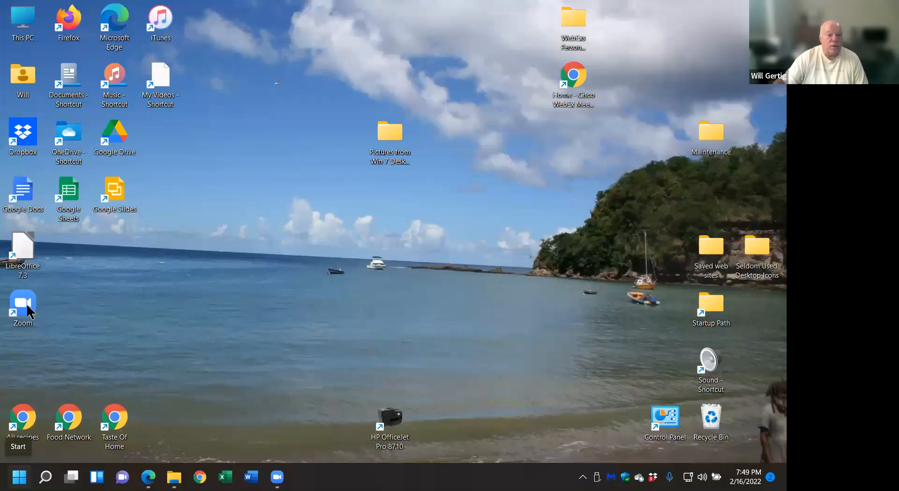
Start LibreOffice 7.3 from the desktop, create a new Writer document and reduce its window to less than full screen
{"action": "double_click", "coordinate": [24, 245]}
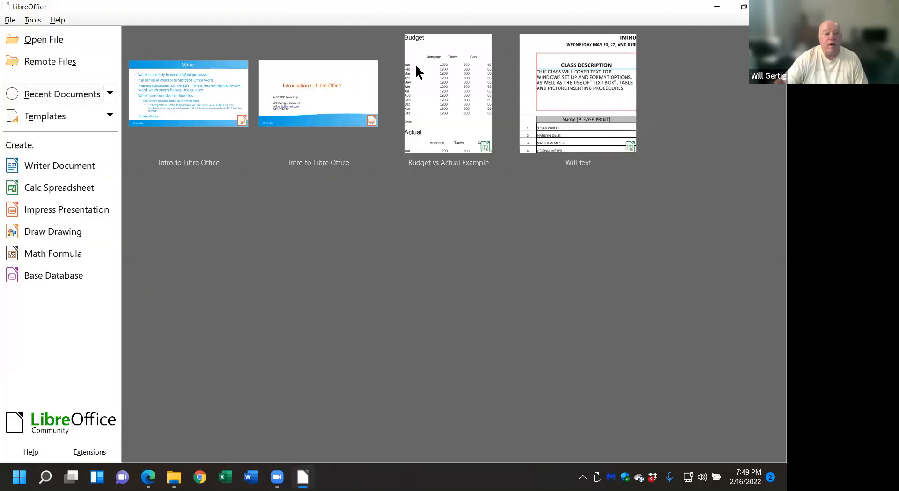
{"action": "left_click", "coordinate": [78, 167]}
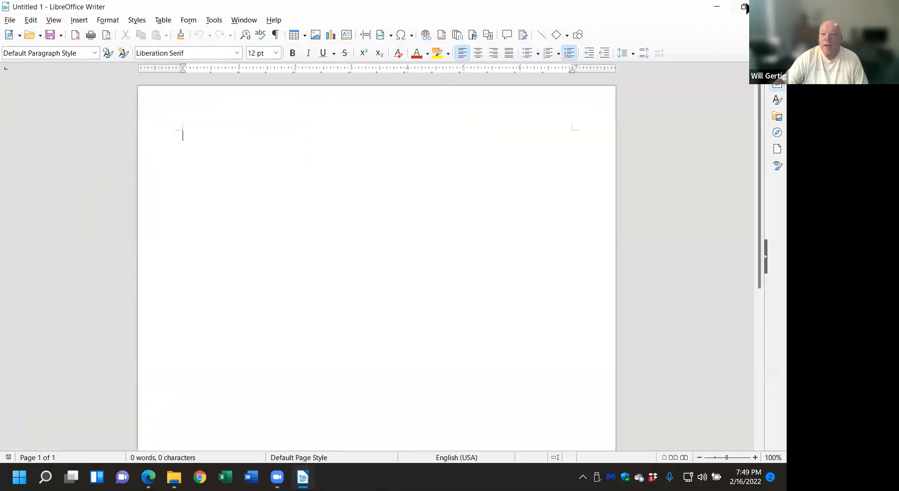
{"action": "left_click", "coordinate": [744, 7]}
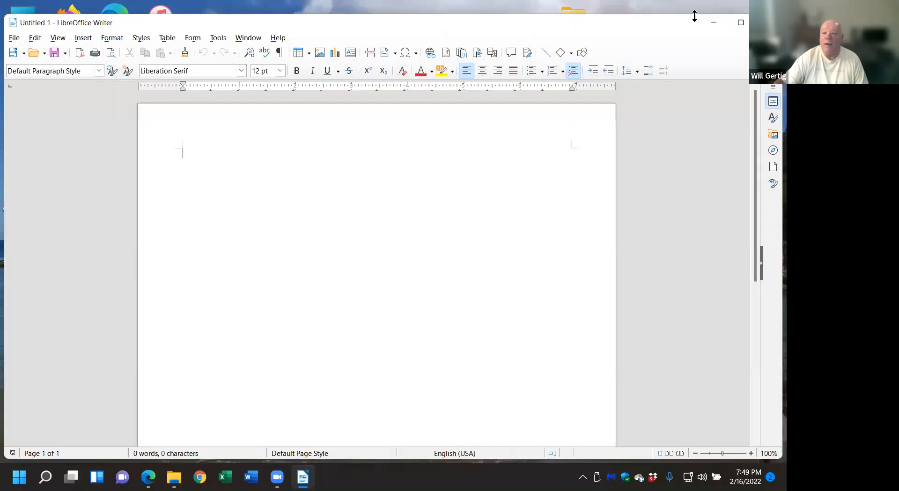
{"action": "left_click_drag", "start_coordinate": [694, 16], "coordinate": [699, 43]}
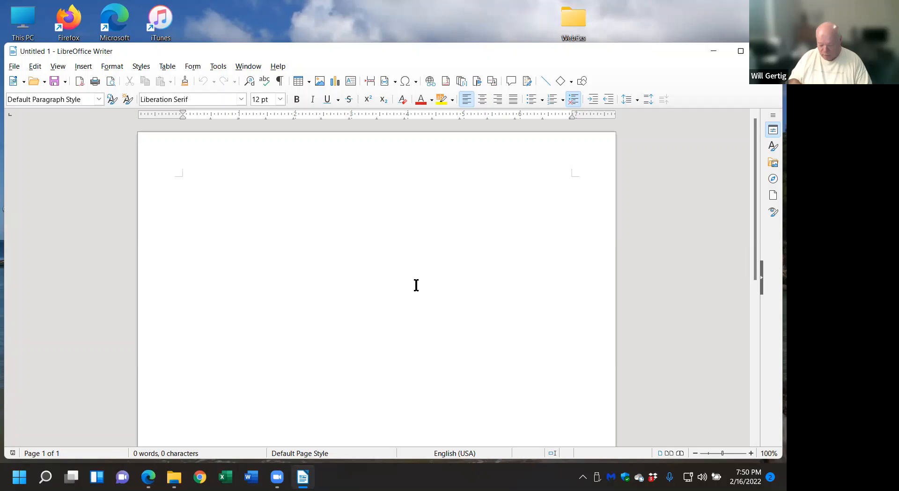
Write WYSIWYG on the first line of the document and set its font size to 20 pt
{"action": "type", "text": "WYSI"}
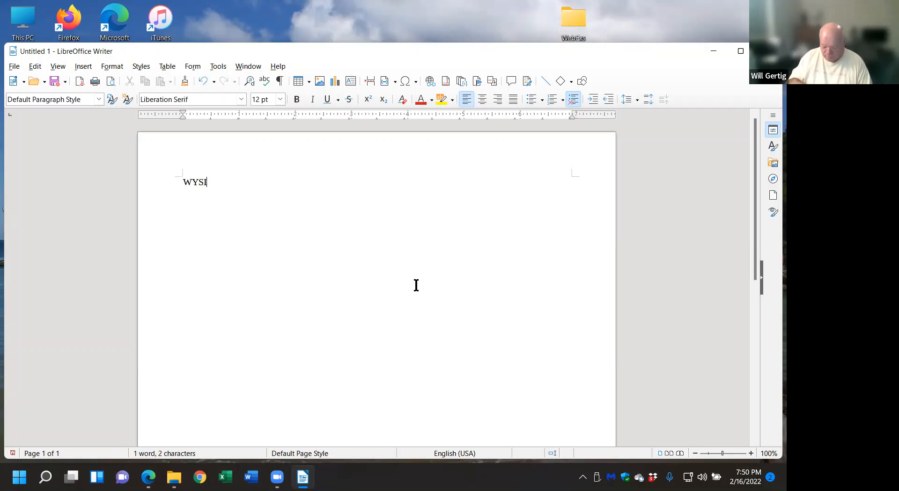
{"action": "type", "text": "WYG"}
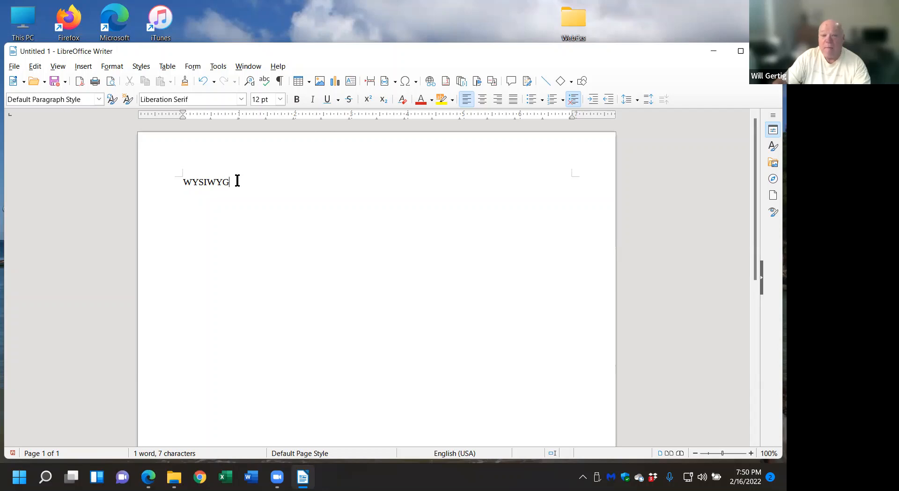
{"action": "left_click_drag", "start_coordinate": [231, 182], "coordinate": [180, 183]}
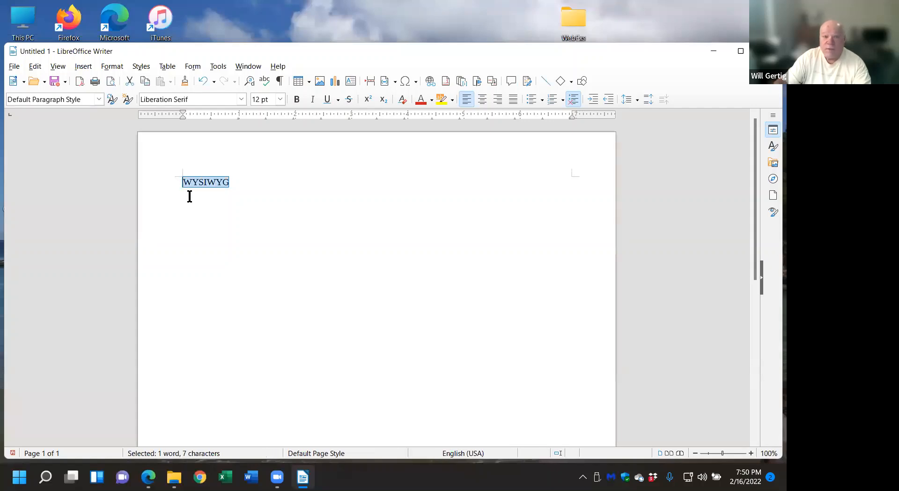
{"action": "left_click", "coordinate": [280, 99]}
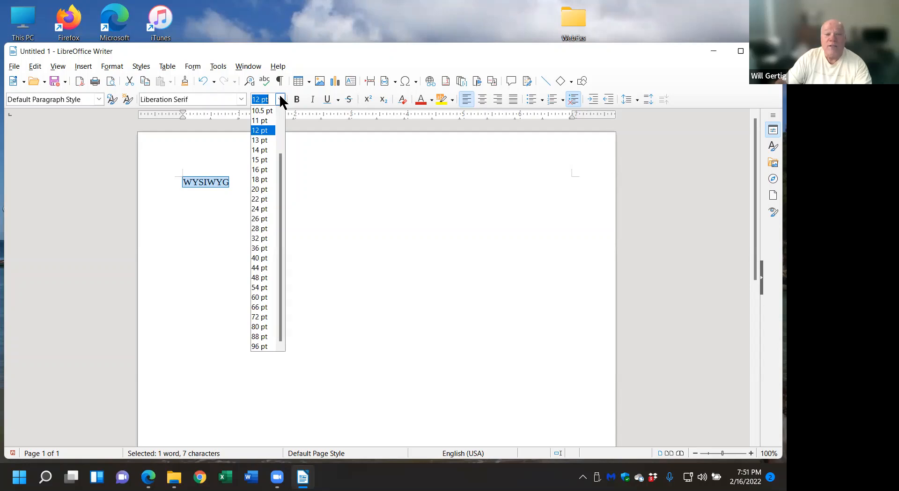
{"action": "left_click", "coordinate": [262, 190]}
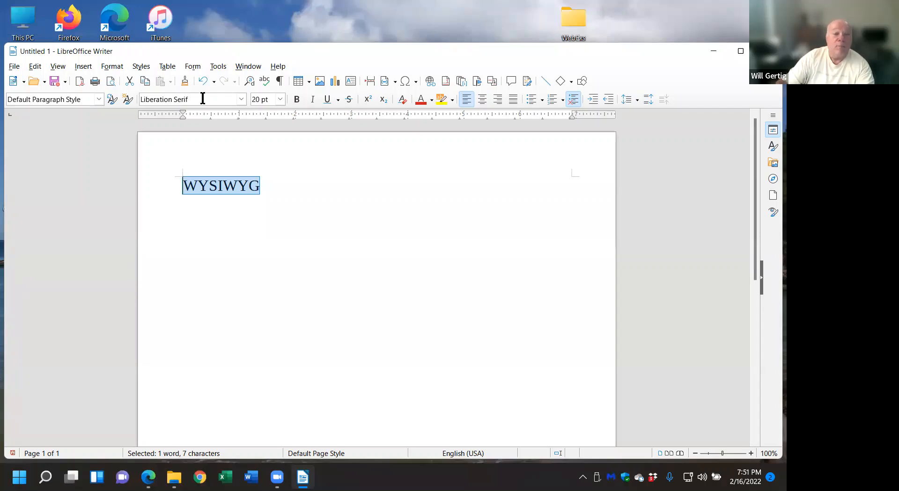
Set the font of the selected WYSIWYG text to Arial Black
{"action": "left_click", "coordinate": [242, 100]}
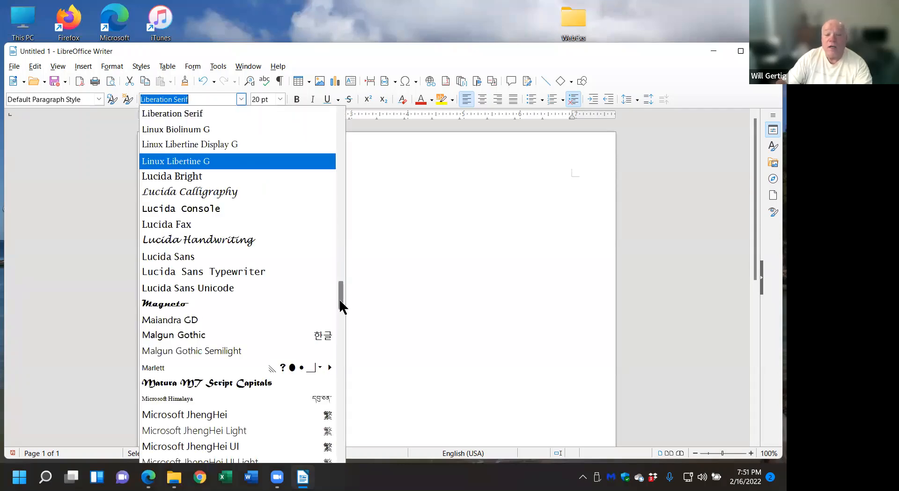
{"action": "left_click_drag", "start_coordinate": [340, 305], "coordinate": [340, 121]}
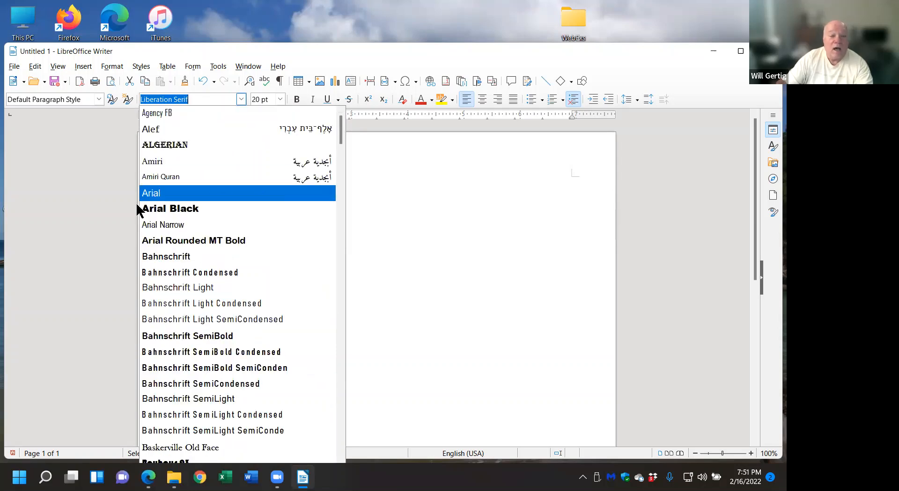
{"action": "left_click", "coordinate": [173, 209]}
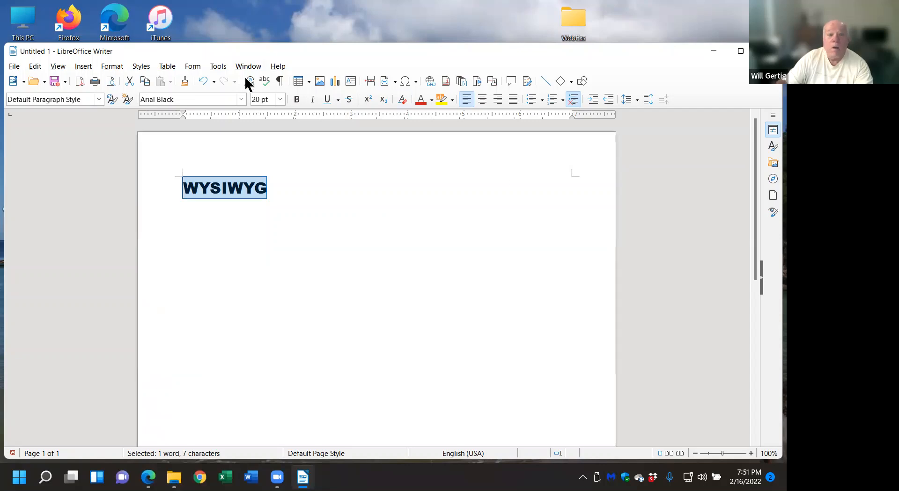
Change the WYSIWYG text's font to Brush Script MT and deselect the text
{"action": "left_click", "coordinate": [241, 98]}
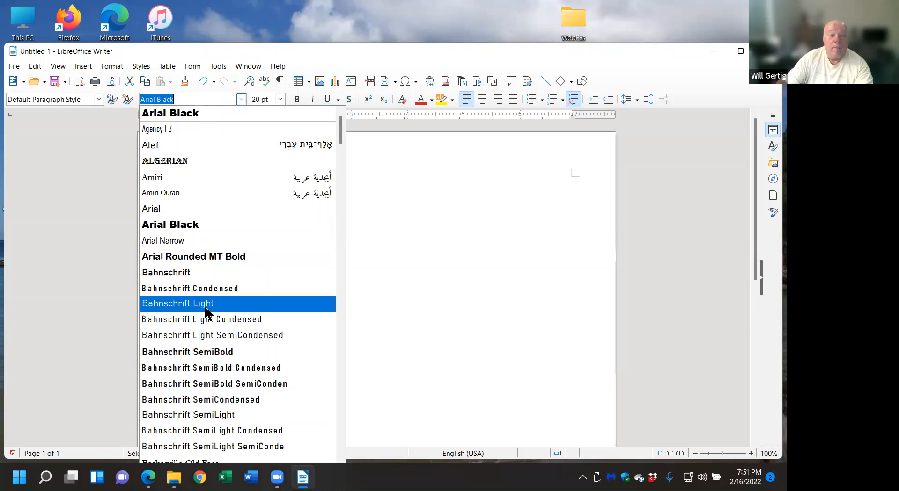
{"action": "scroll", "coordinate": [207, 311], "scroll_direction": "down", "scroll_amount": 6}
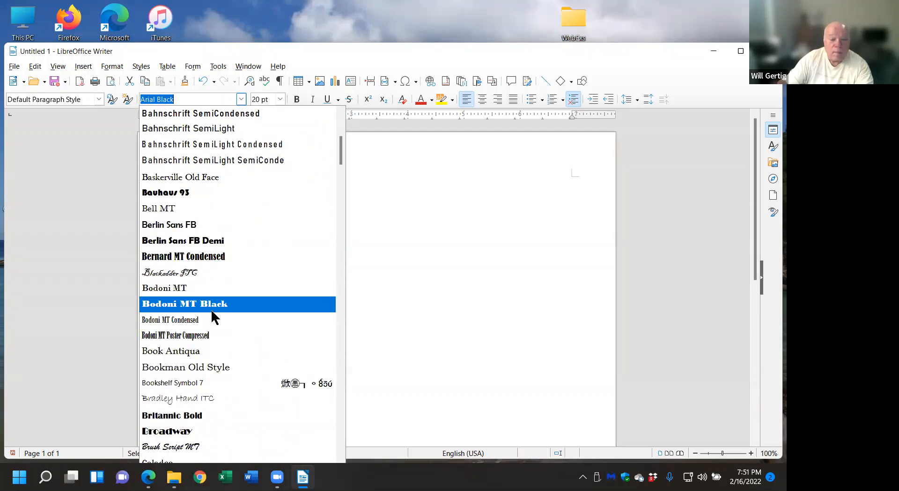
{"action": "left_click", "coordinate": [197, 447]}
{"action": "left_click", "coordinate": [489, 283]}
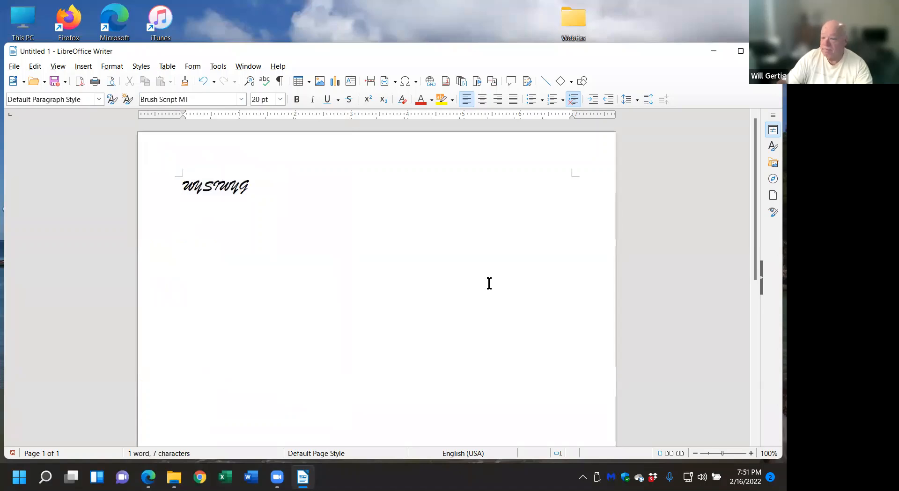
Try to change the WYSIWYG text's font to Calibri with only the cursor placed on its line
{"action": "left_click", "coordinate": [241, 100]}
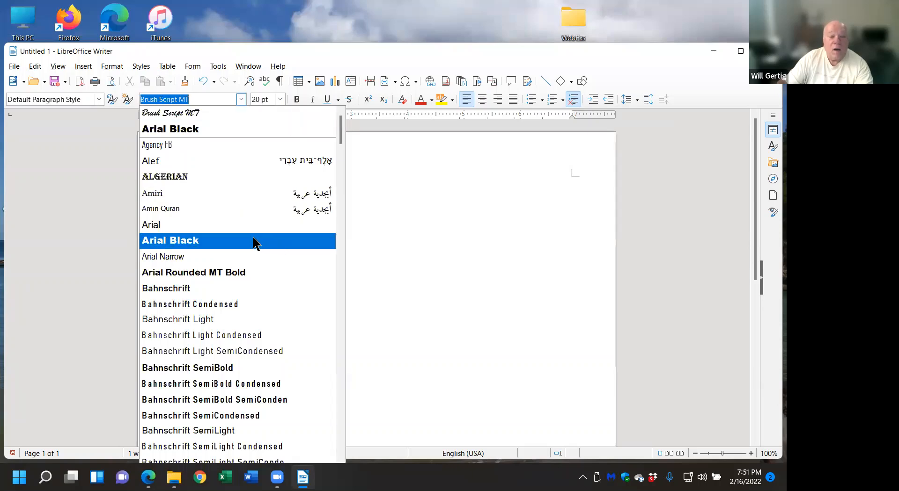
{"action": "scroll", "coordinate": [253, 242], "scroll_direction": "down", "scroll_amount": 1}
{"action": "scroll", "coordinate": [253, 243], "scroll_direction": "down", "scroll_amount": 3}
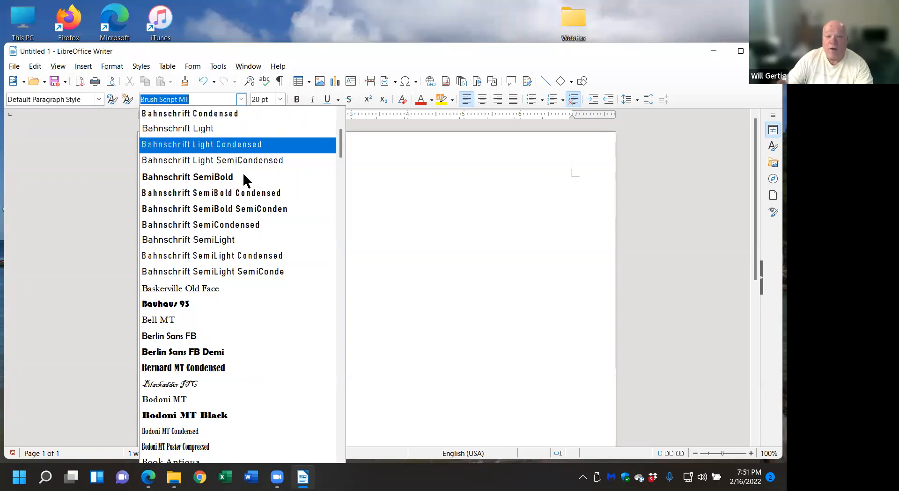
{"action": "scroll", "coordinate": [245, 180], "scroll_direction": "down", "scroll_amount": 3}
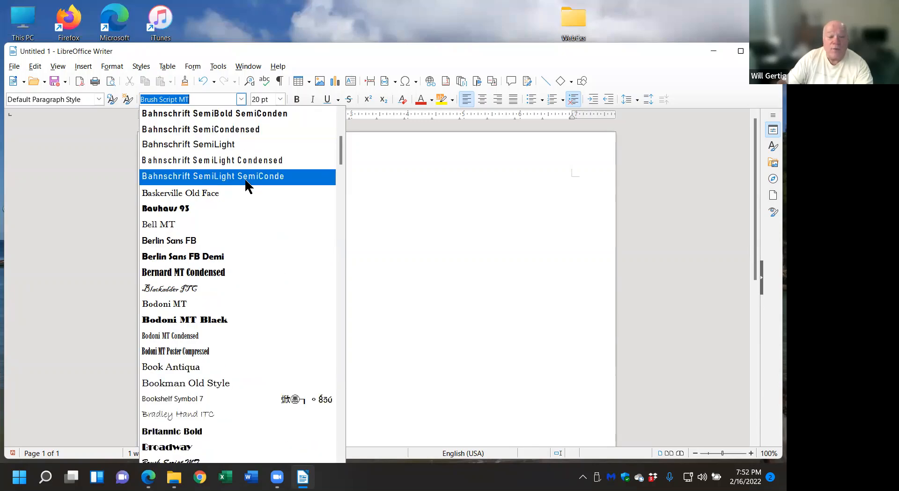
{"action": "scroll", "coordinate": [245, 181], "scroll_direction": "down", "scroll_amount": 2}
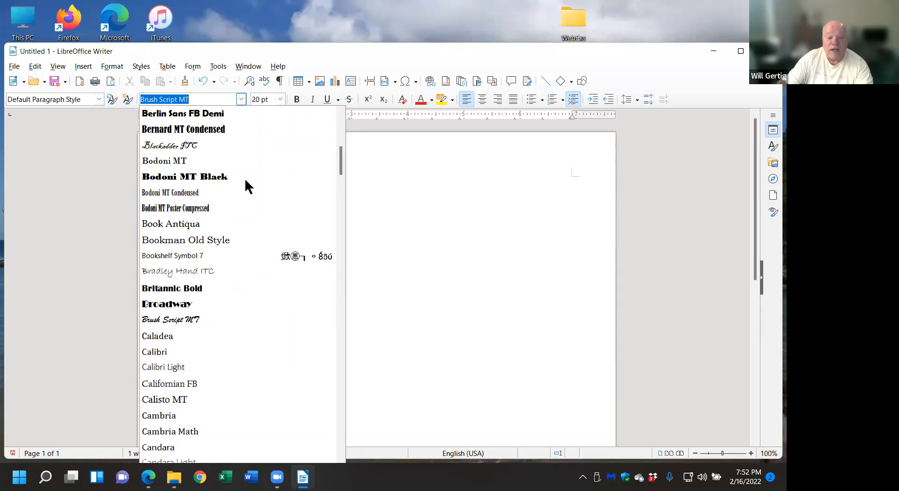
{"action": "left_click", "coordinate": [161, 352]}
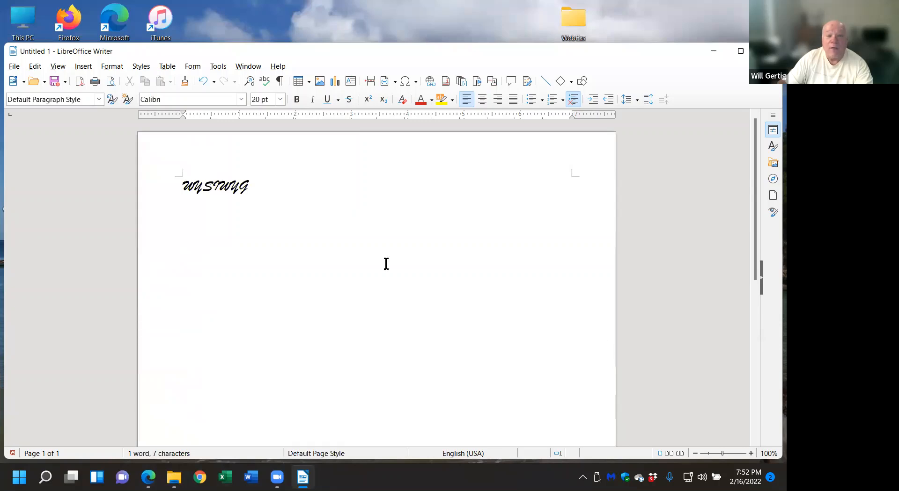
Select the whole WYSIWYG word and set its font to Calibri
{"action": "left_click_drag", "start_coordinate": [266, 187], "coordinate": [170, 183]}
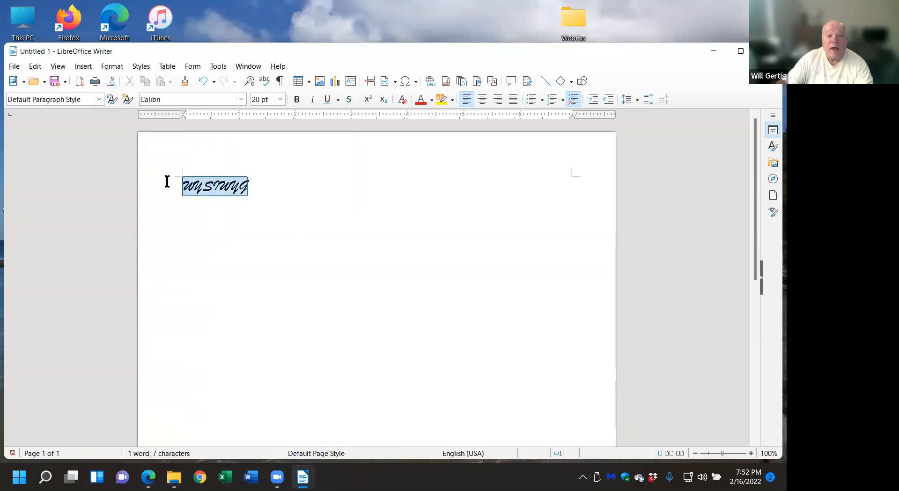
{"action": "left_click", "coordinate": [242, 99]}
{"action": "scroll", "coordinate": [224, 260], "scroll_direction": "down", "scroll_amount": 8}
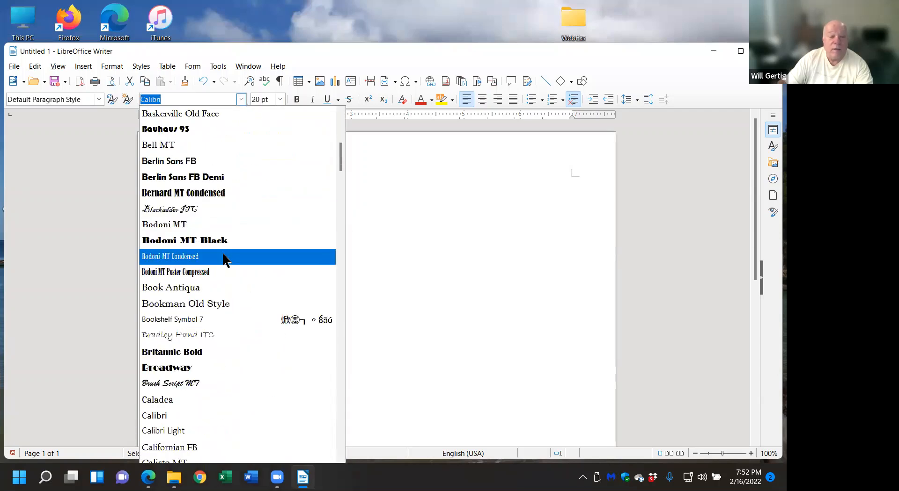
{"action": "scroll", "coordinate": [224, 259], "scroll_direction": "down", "scroll_amount": 1}
{"action": "left_click", "coordinate": [156, 368]}
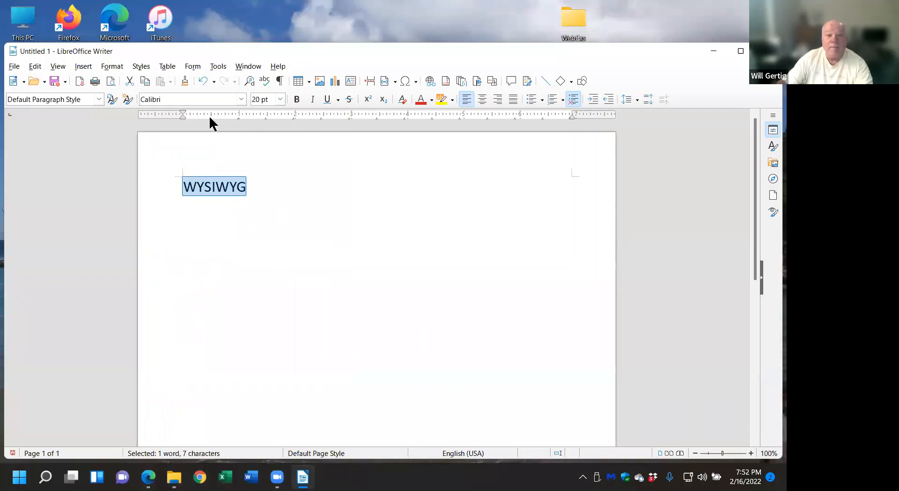
Browse the available fonts and set the selected WYSIWYG text to Goudy Stout
{"action": "left_click", "coordinate": [241, 99]}
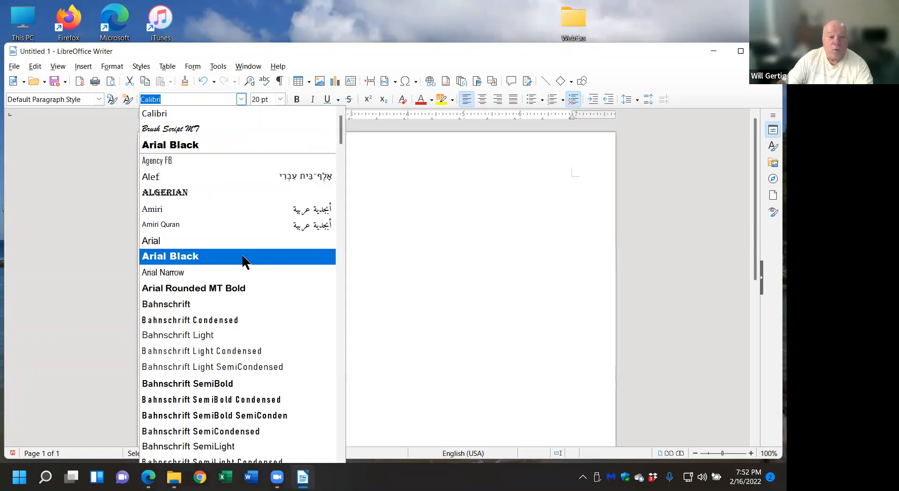
{"action": "scroll", "coordinate": [231, 246], "scroll_direction": "down", "scroll_amount": 1}
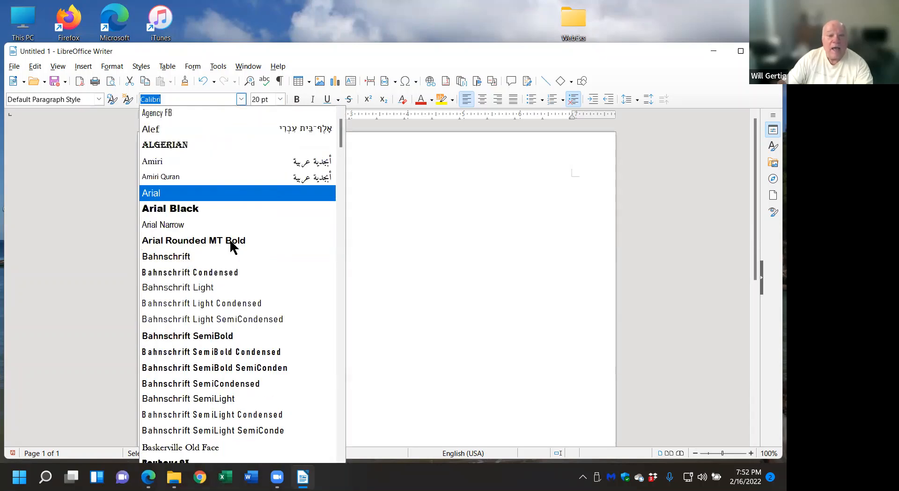
{"action": "scroll", "coordinate": [231, 246], "scroll_direction": "up", "scroll_amount": 1}
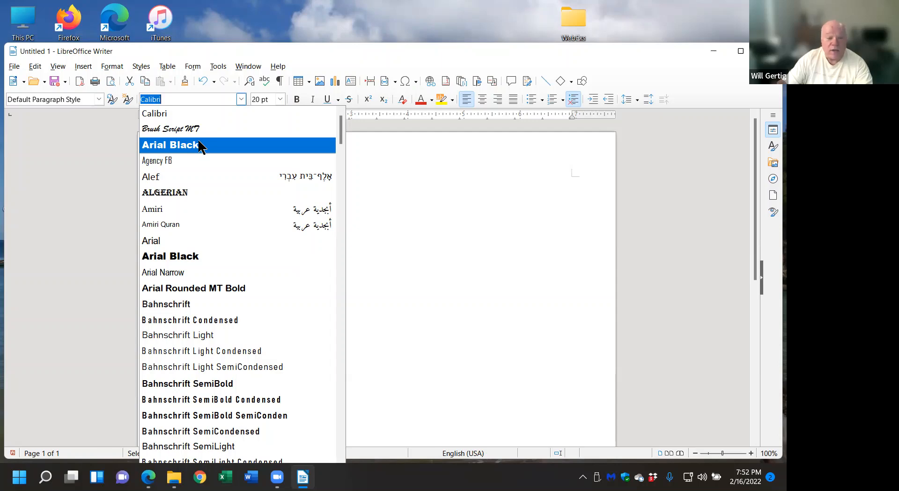
{"action": "scroll", "coordinate": [206, 196], "scroll_direction": "down", "scroll_amount": 9}
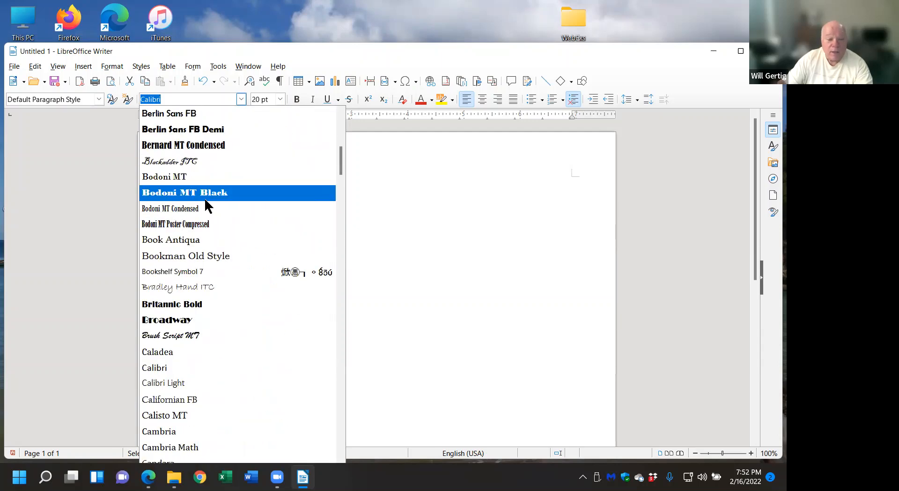
{"action": "scroll", "coordinate": [204, 197], "scroll_direction": "down", "scroll_amount": 15}
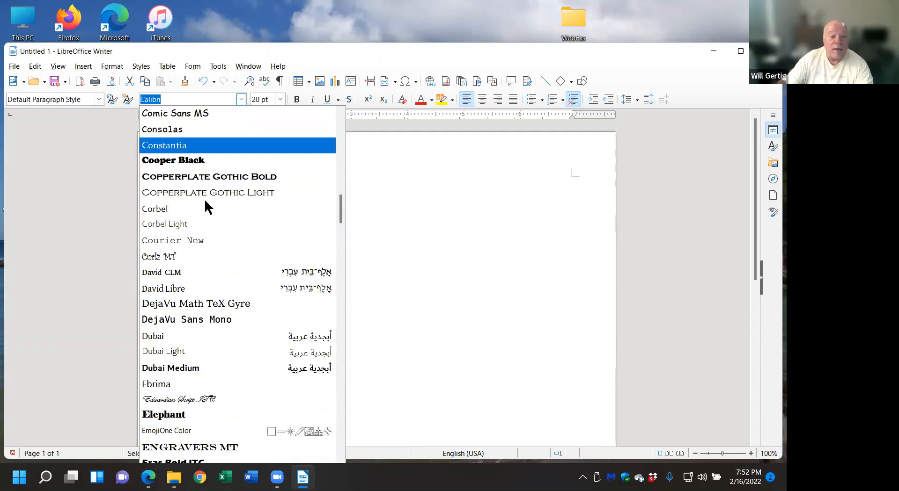
{"action": "scroll", "coordinate": [204, 200], "scroll_direction": "down", "scroll_amount": 5}
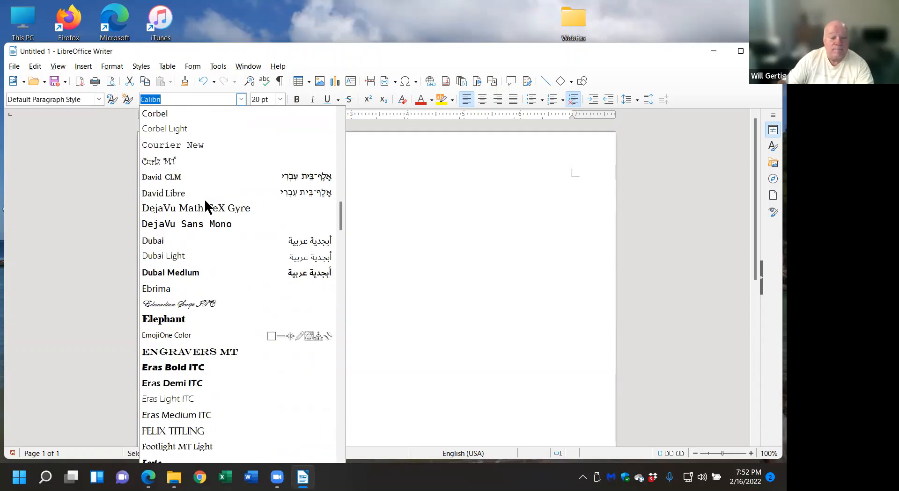
{"action": "scroll", "coordinate": [208, 206], "scroll_direction": "down", "scroll_amount": 5}
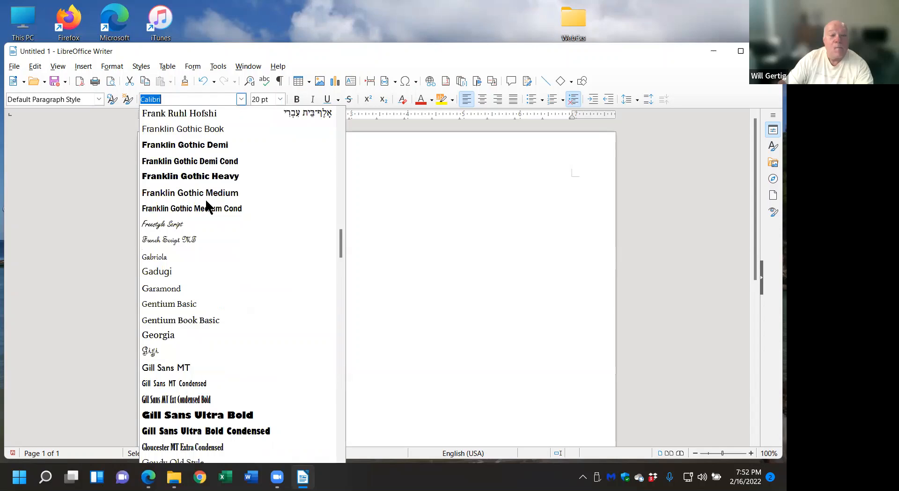
{"action": "scroll", "coordinate": [208, 201], "scroll_direction": "down", "scroll_amount": 3}
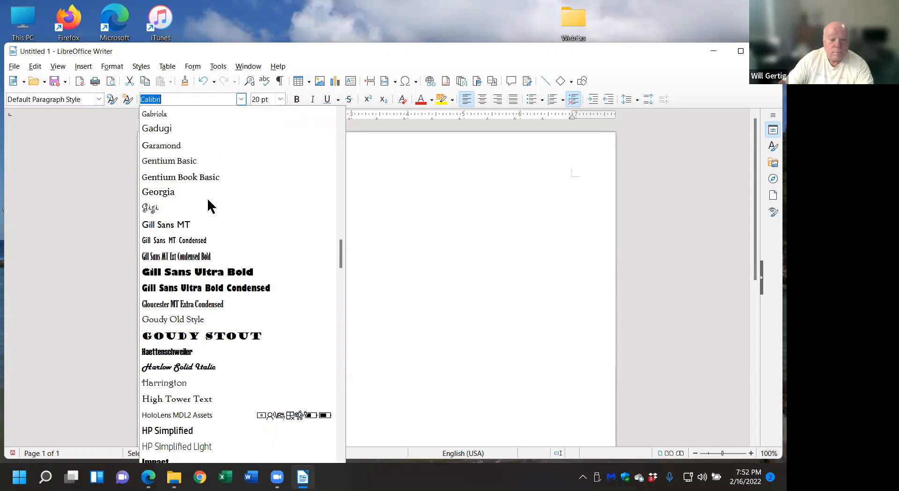
{"action": "left_click", "coordinate": [213, 336]}
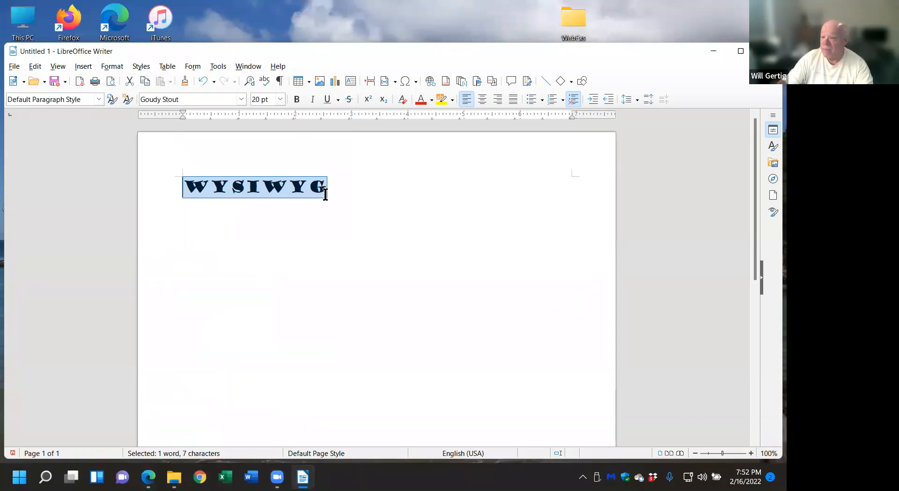
Change the font of the selected WYSIWYG text to Harlow Solid Italic
{"action": "left_click", "coordinate": [241, 99]}
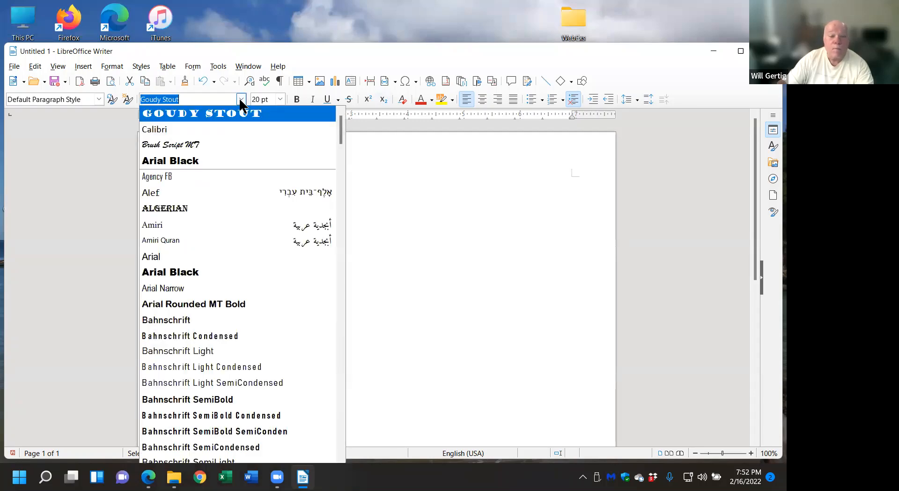
{"action": "scroll", "coordinate": [216, 221], "scroll_direction": "down", "scroll_amount": 10}
{"action": "scroll", "coordinate": [235, 253], "scroll_direction": "down", "scroll_amount": 20}
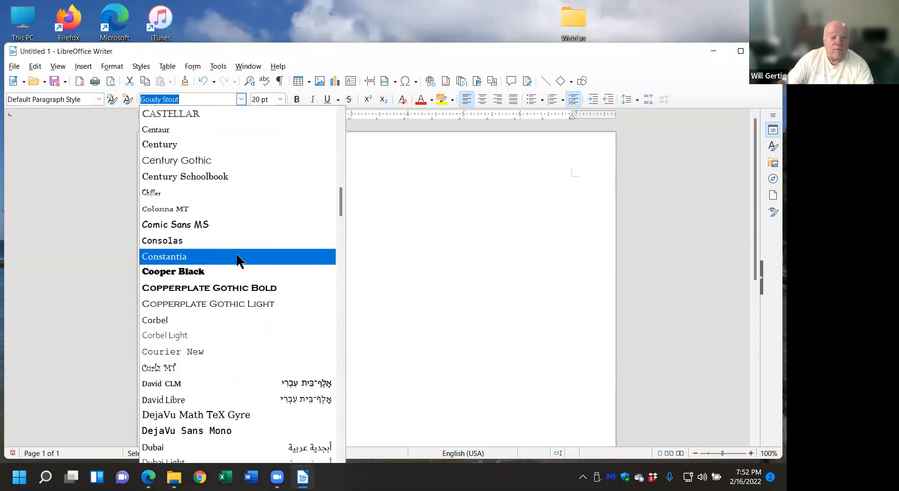
{"action": "scroll", "coordinate": [240, 260], "scroll_direction": "down", "scroll_amount": 8}
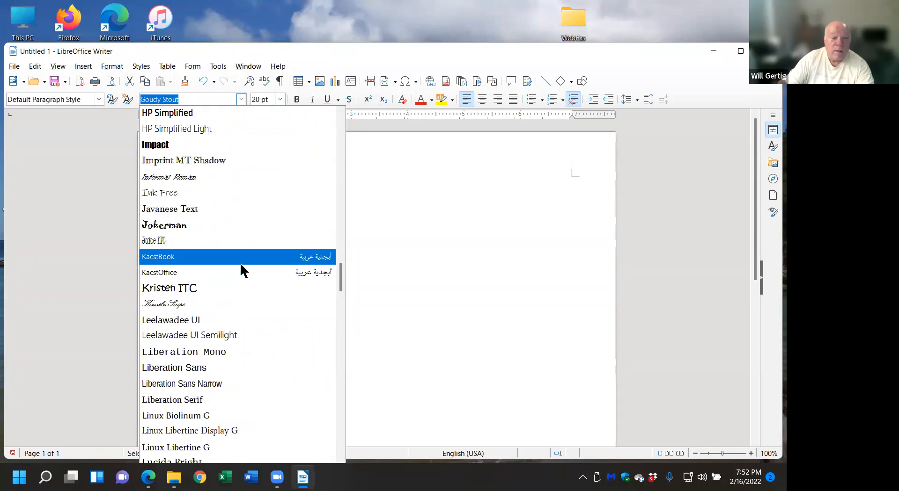
{"action": "scroll", "coordinate": [241, 263], "scroll_direction": "up", "scroll_amount": 6}
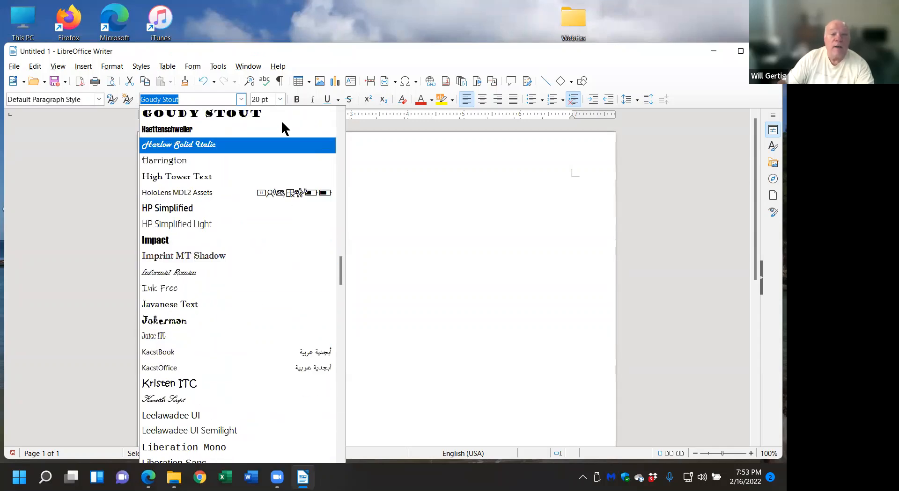
{"action": "left_click", "coordinate": [210, 146]}
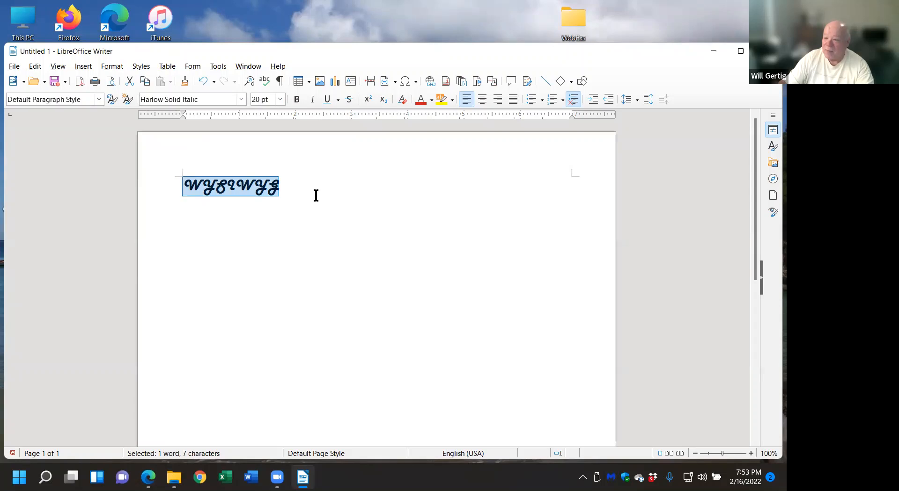
Change the font of the selected WYSIWYG text to Comic Sans MS
{"action": "left_click", "coordinate": [241, 99]}
{"action": "scroll", "coordinate": [234, 275], "scroll_direction": "down", "scroll_amount": 14}
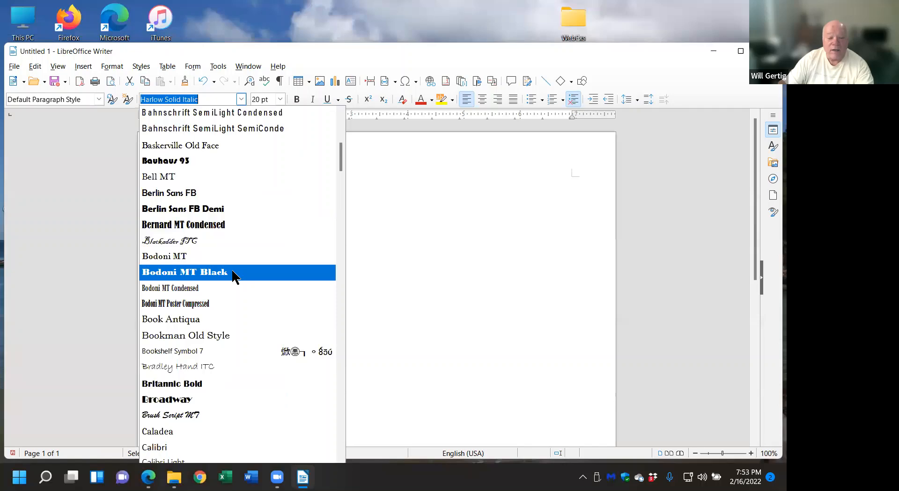
{"action": "scroll", "coordinate": [233, 280], "scroll_direction": "down", "scroll_amount": 3}
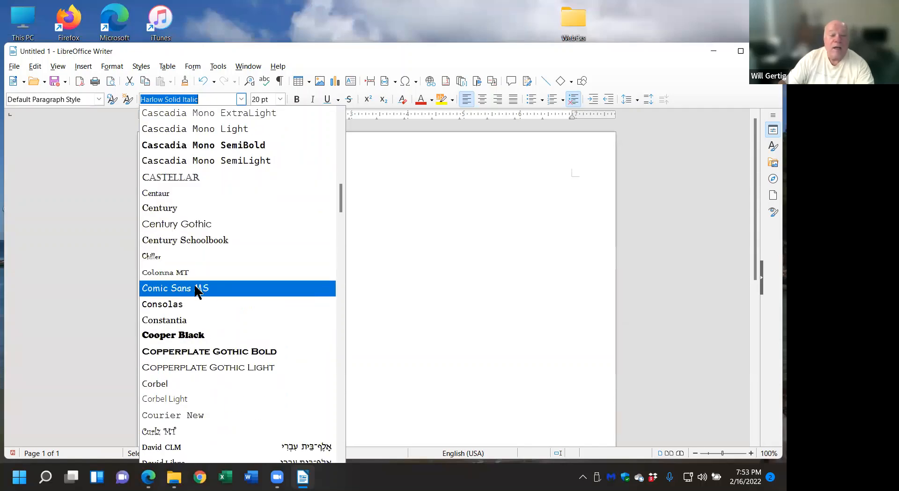
{"action": "left_click", "coordinate": [218, 291]}
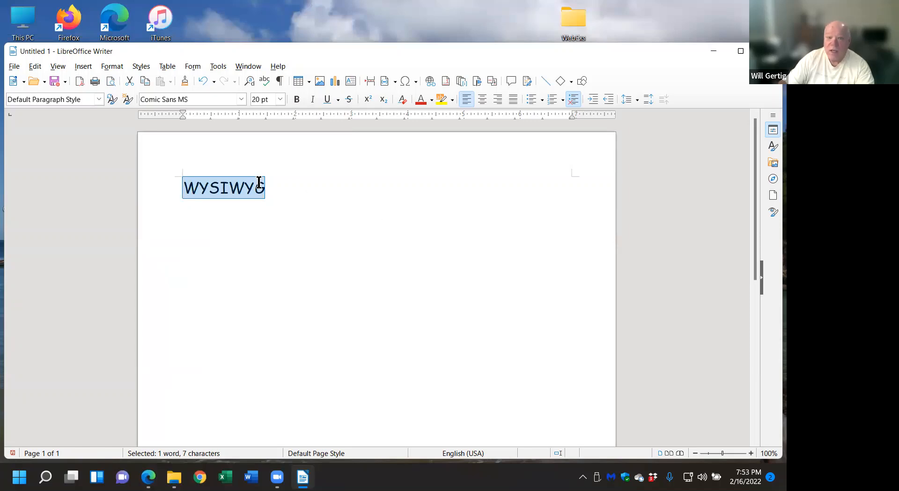
Apply bold, italic and underline to the WYSIWYG text and deselect it
{"action": "left_click_drag", "start_coordinate": [275, 190], "coordinate": [175, 187]}
{"action": "left_click", "coordinate": [296, 99]}
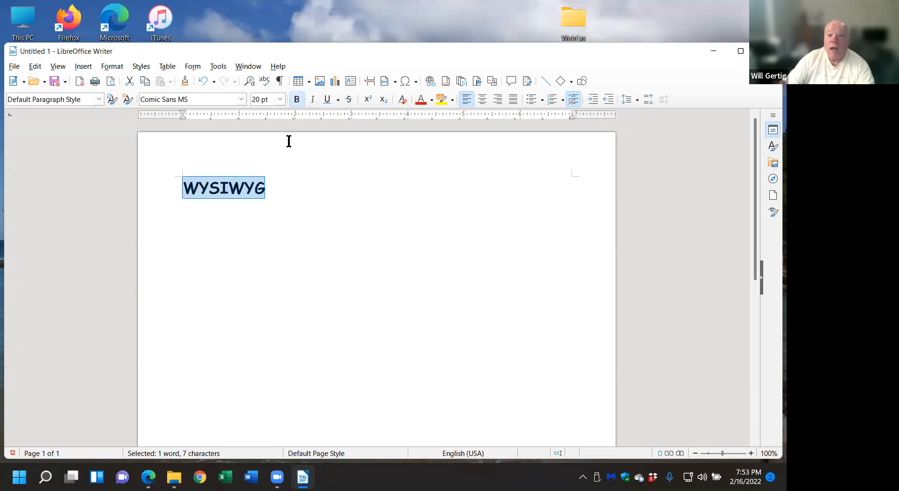
{"action": "left_click", "coordinate": [311, 100]}
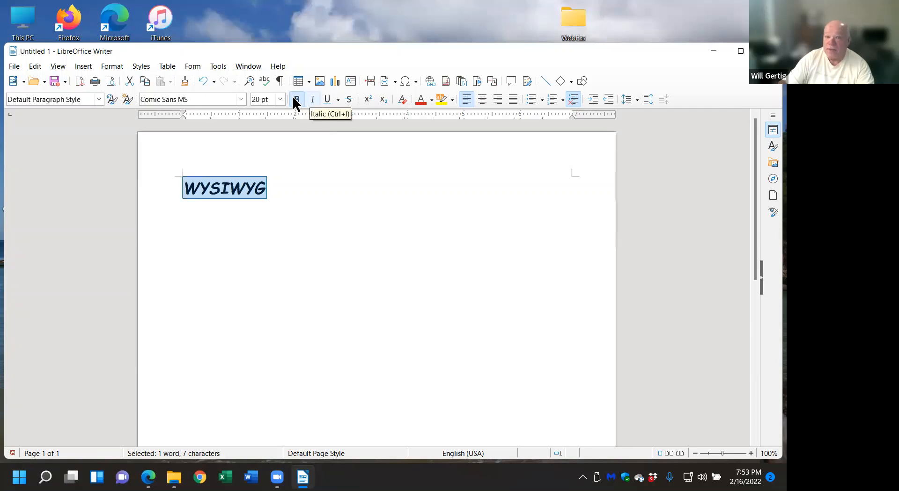
{"action": "left_click", "coordinate": [327, 100]}
{"action": "left_click", "coordinate": [551, 373]}
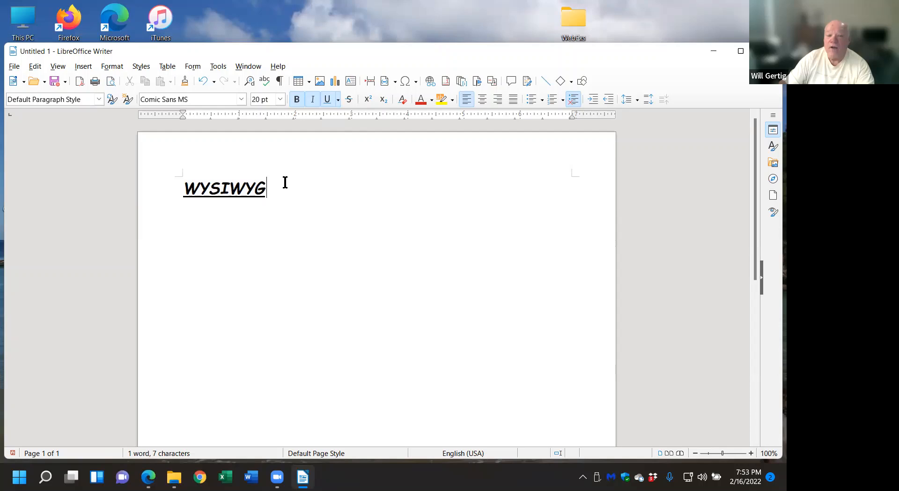
Color the WYSIWYG text red, change it to a medium purple from the standard palette, and deselect it
{"action": "left_click_drag", "start_coordinate": [285, 183], "coordinate": [172, 183]}
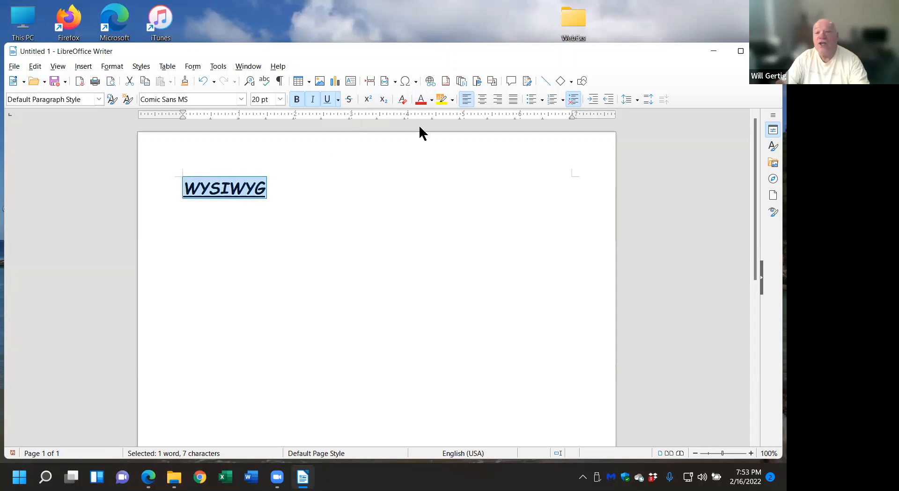
{"action": "left_click", "coordinate": [420, 99]}
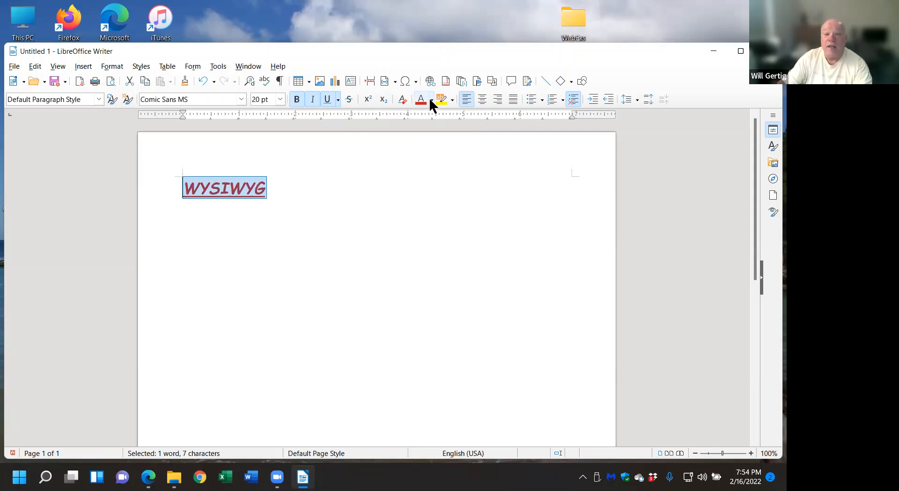
{"action": "left_click", "coordinate": [430, 100]}
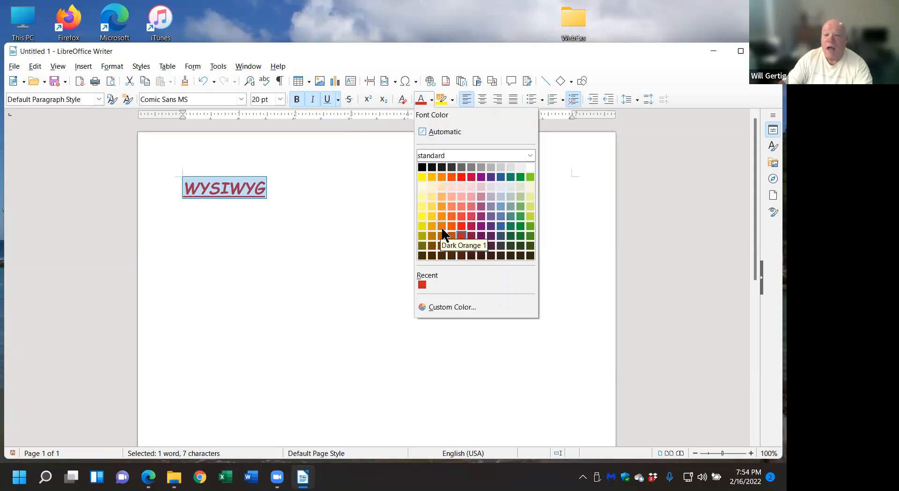
{"action": "left_click", "coordinate": [491, 216]}
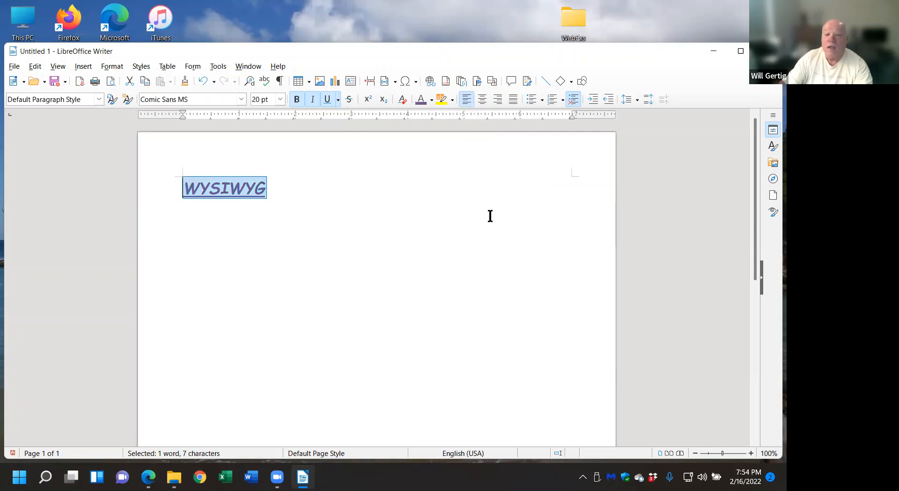
{"action": "left_click", "coordinate": [358, 258]}
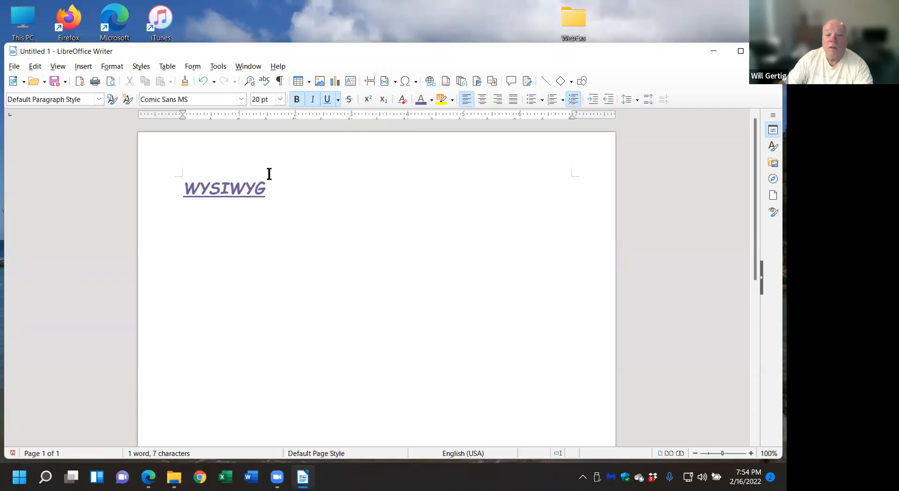
Color the WYSIWYG text light yellow from the standard palette and deselect it
{"action": "left_click_drag", "start_coordinate": [272, 184], "coordinate": [173, 186]}
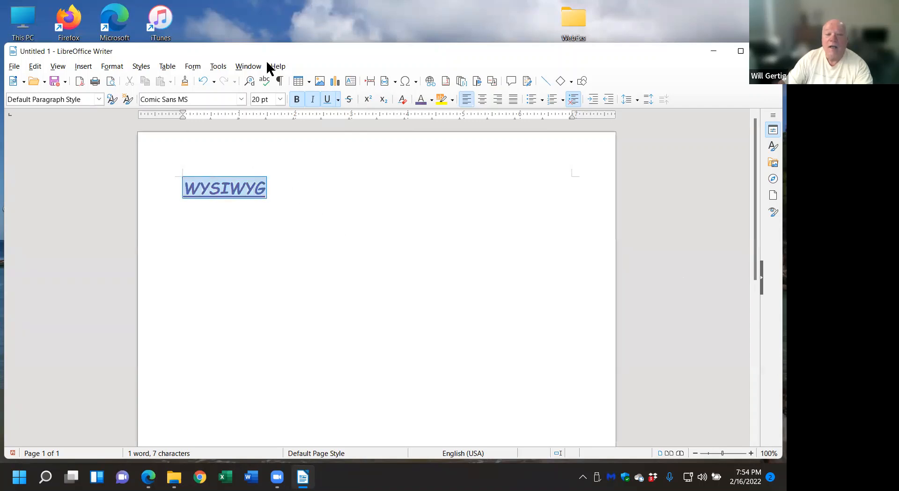
{"action": "left_click", "coordinate": [430, 99]}
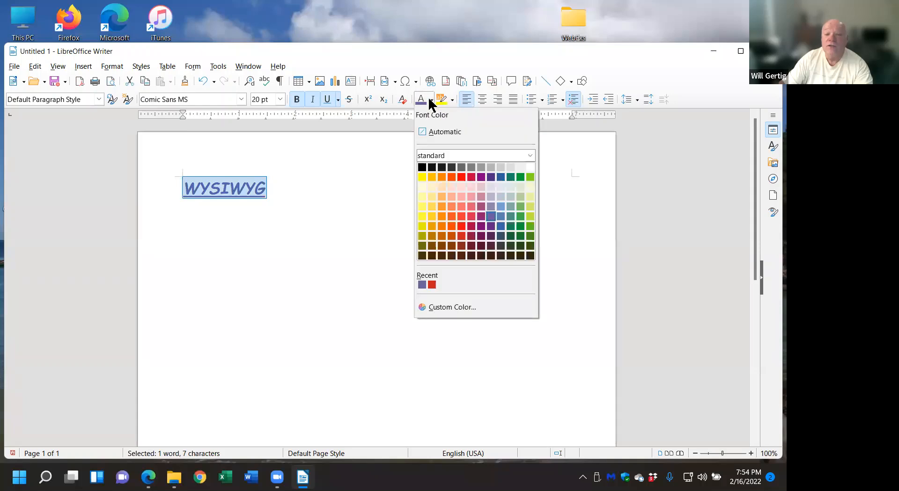
{"action": "left_click", "coordinate": [422, 207]}
{"action": "left_click", "coordinate": [490, 297]}
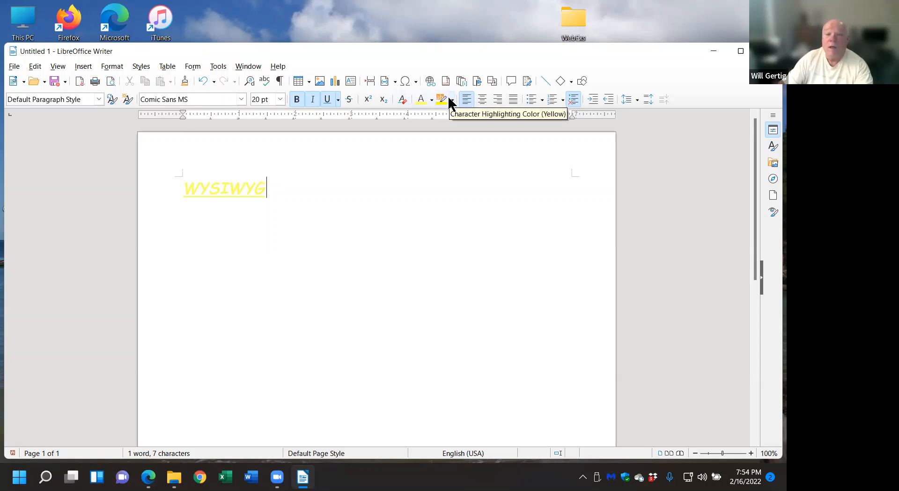
Change the font color of the yellow WYSIWYG text to a very dark maroon from the standard palette and deselect it
{"action": "left_click", "coordinate": [431, 100]}
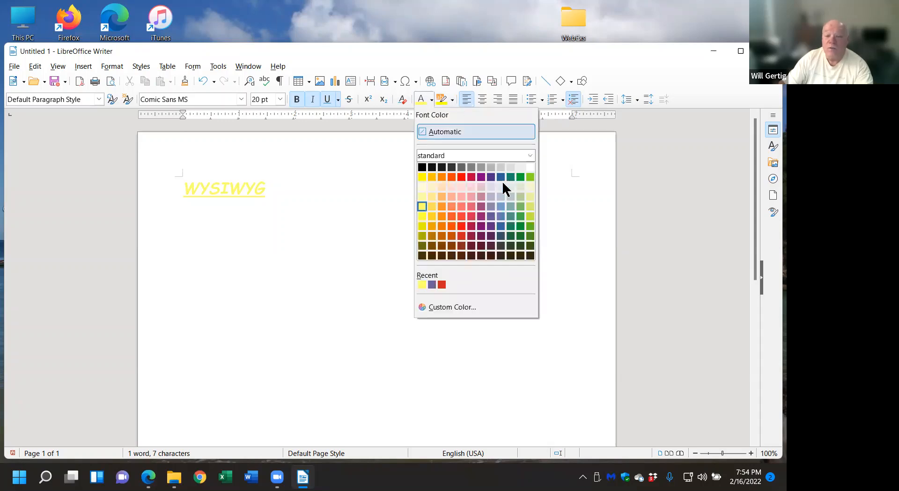
{"action": "left_click", "coordinate": [480, 256]}
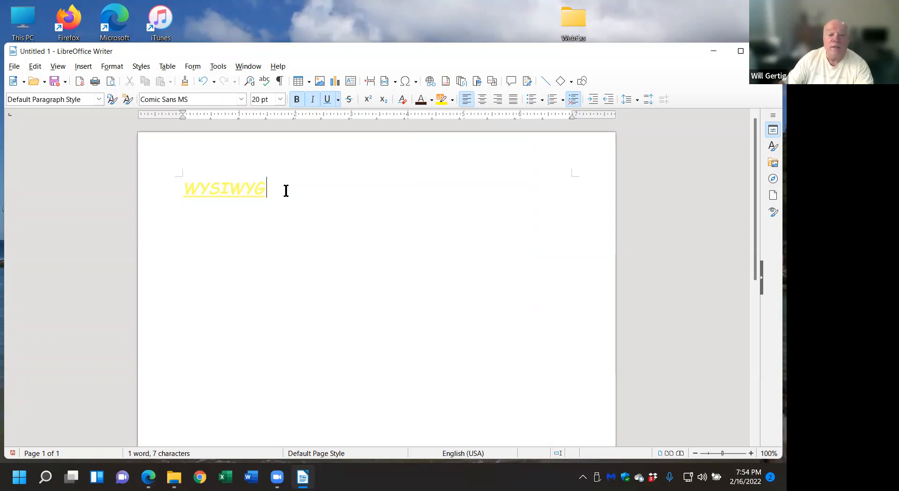
{"action": "left_click_drag", "start_coordinate": [285, 190], "coordinate": [143, 183]}
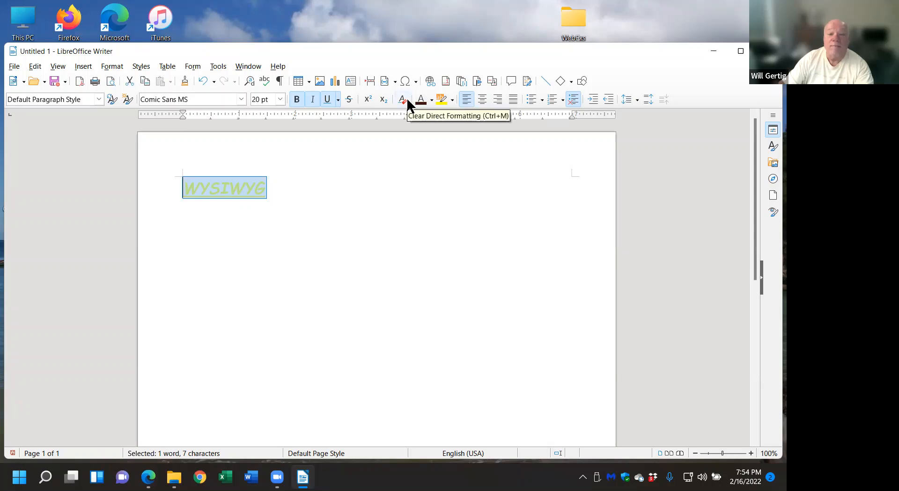
{"action": "left_click", "coordinate": [431, 100]}
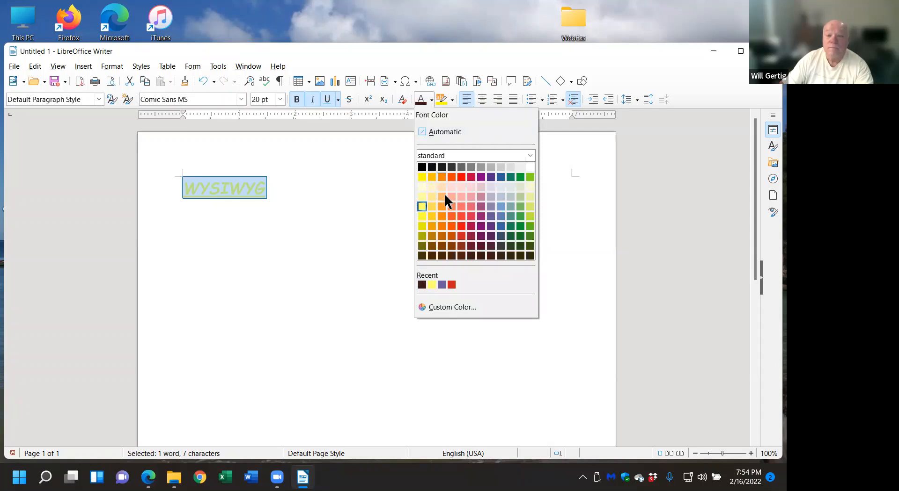
{"action": "left_click", "coordinate": [481, 256]}
{"action": "left_click", "coordinate": [481, 255]}
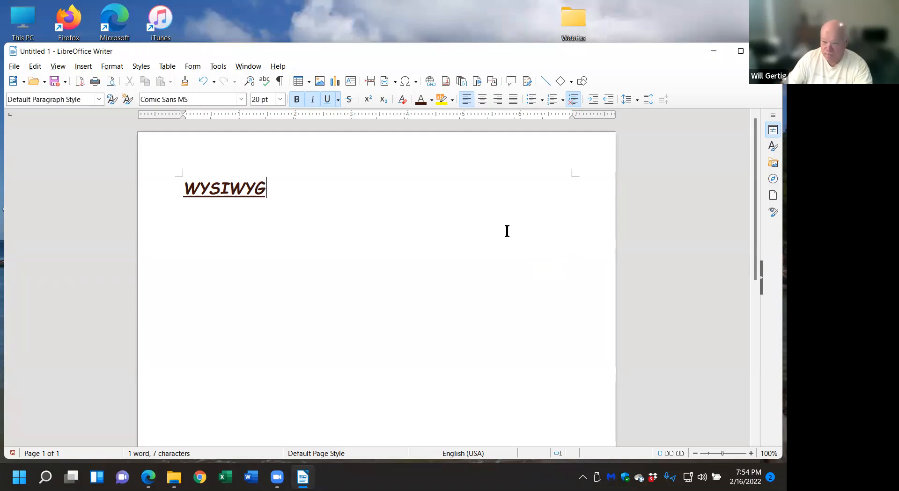
Undo all four font color changes on the WYSIWYG text: dark maroon, yellow, purple and red
{"action": "left_click", "coordinate": [203, 82]}
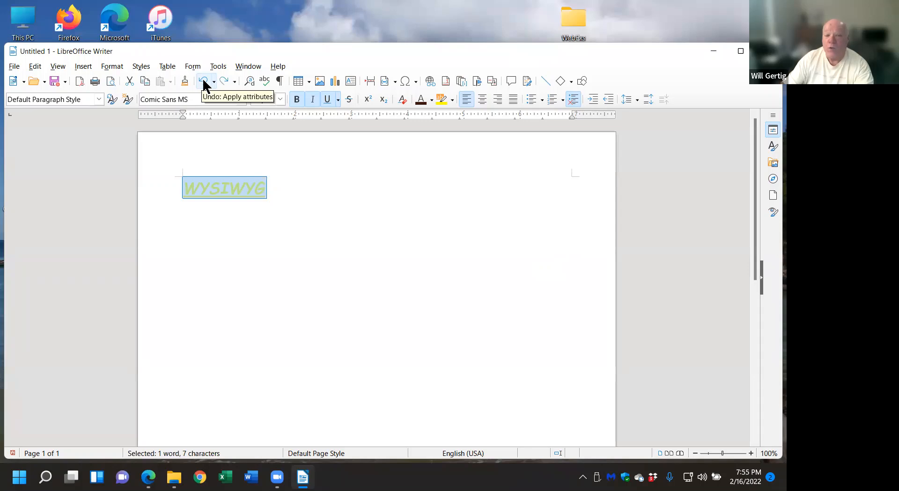
{"action": "left_click", "coordinate": [202, 78]}
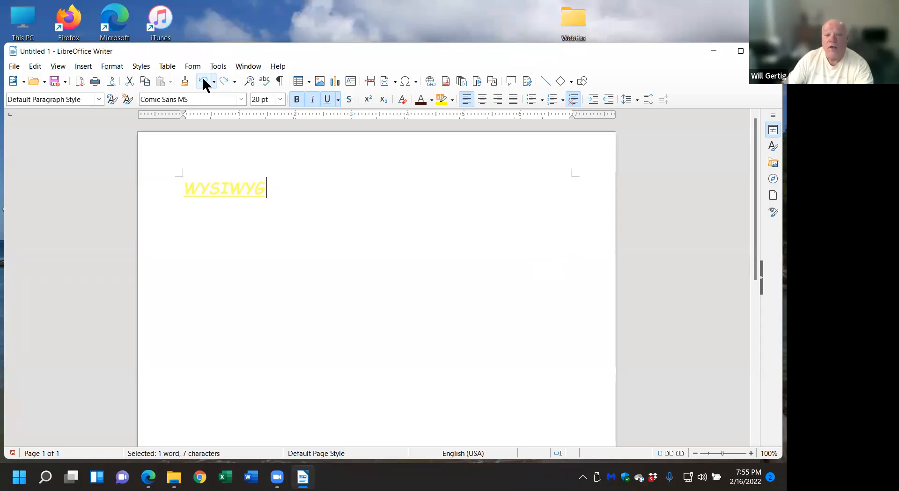
{"action": "left_click", "coordinate": [202, 76]}
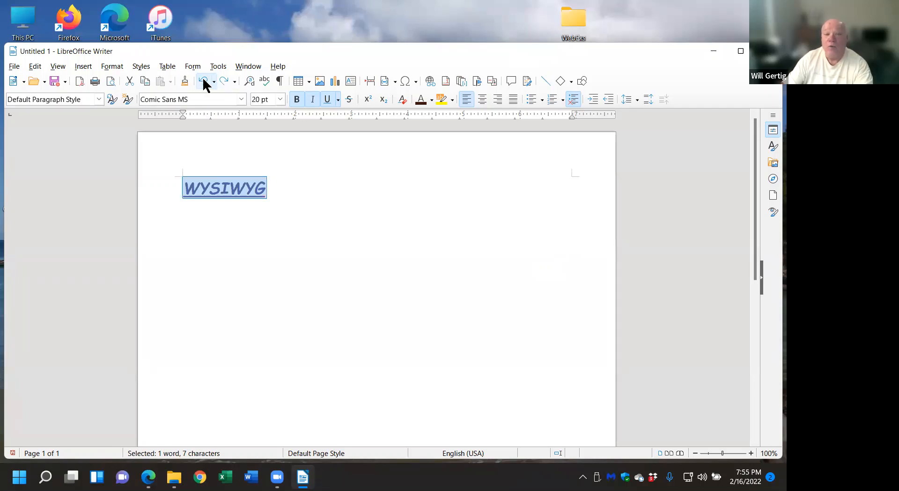
{"action": "left_click", "coordinate": [203, 82]}
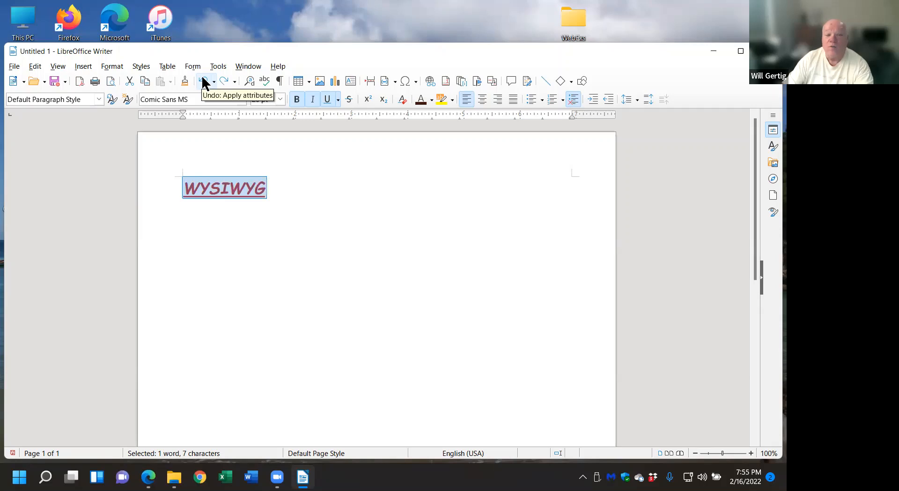
{"action": "left_click", "coordinate": [203, 82]}
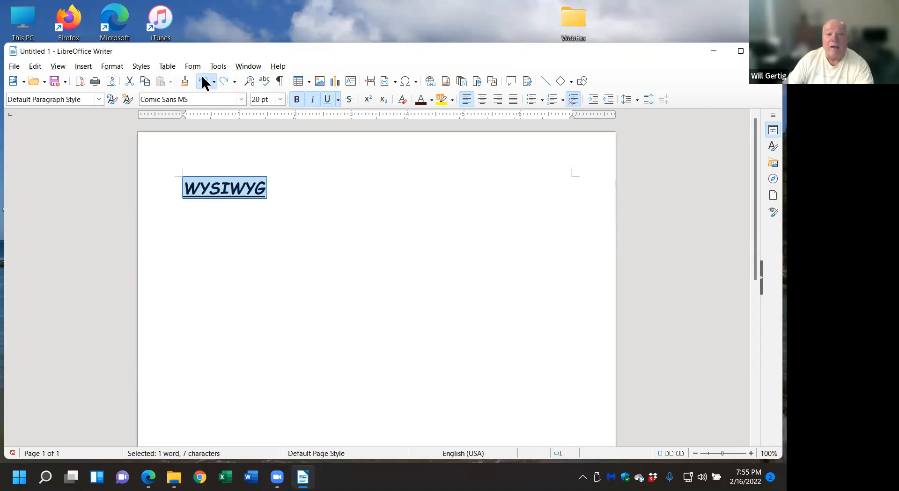
Undo the underline, italic and bold on the WYSIWYG text, plus its Comic Sans MS and Harlow Solid Italic font changes
{"action": "left_click", "coordinate": [203, 82]}
{"action": "left_click", "coordinate": [204, 82]}
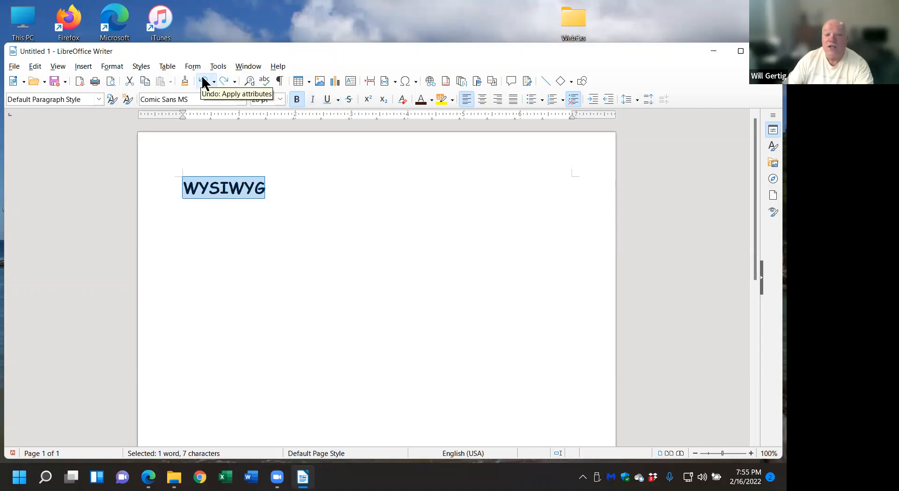
{"action": "left_click", "coordinate": [203, 82]}
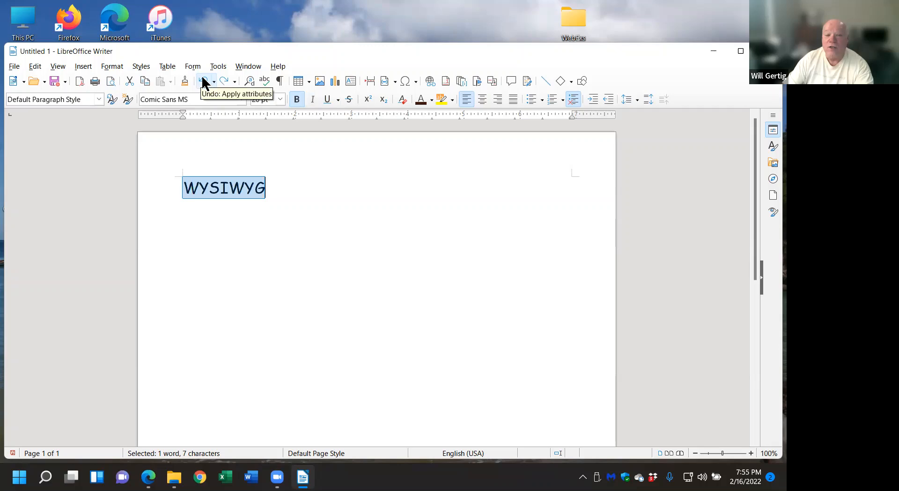
{"action": "left_click", "coordinate": [204, 82]}
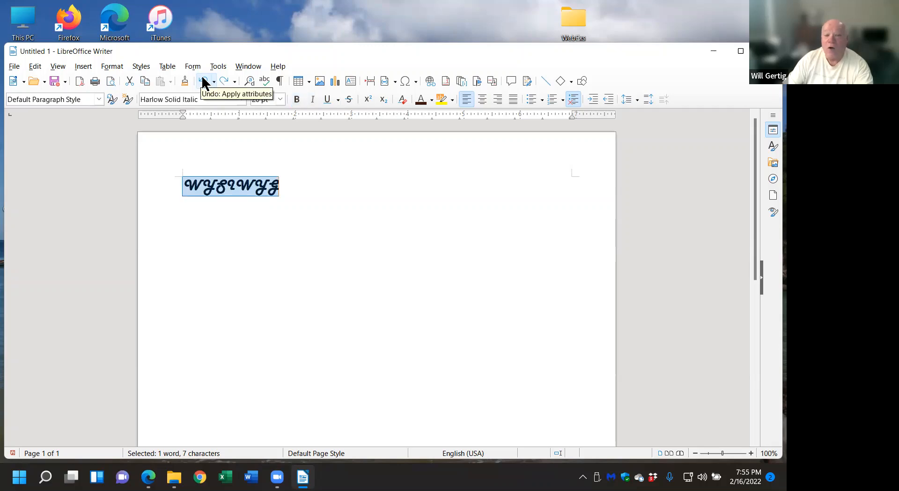
{"action": "left_click", "coordinate": [203, 82]}
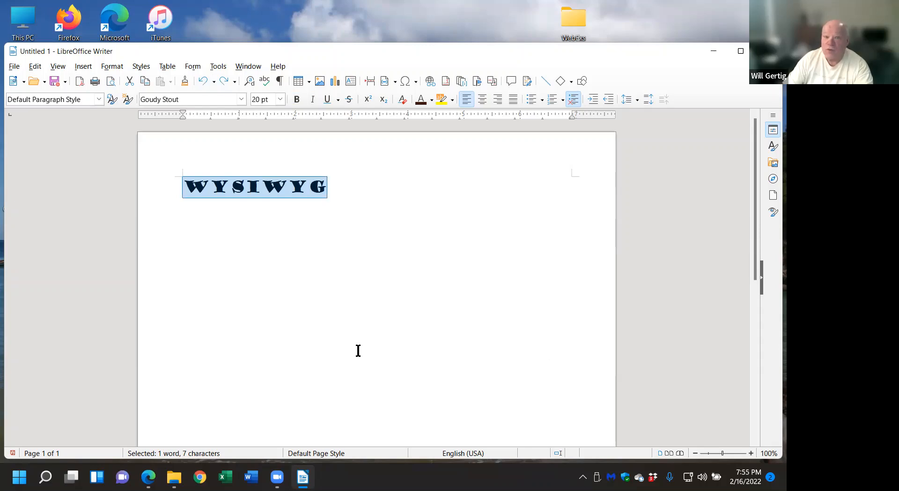
Redo the Harlow Solid Italic and Comic Sans MS font changes and the bold, italic and underline on the WYSIWYG text
{"action": "left_click", "coordinate": [225, 82]}
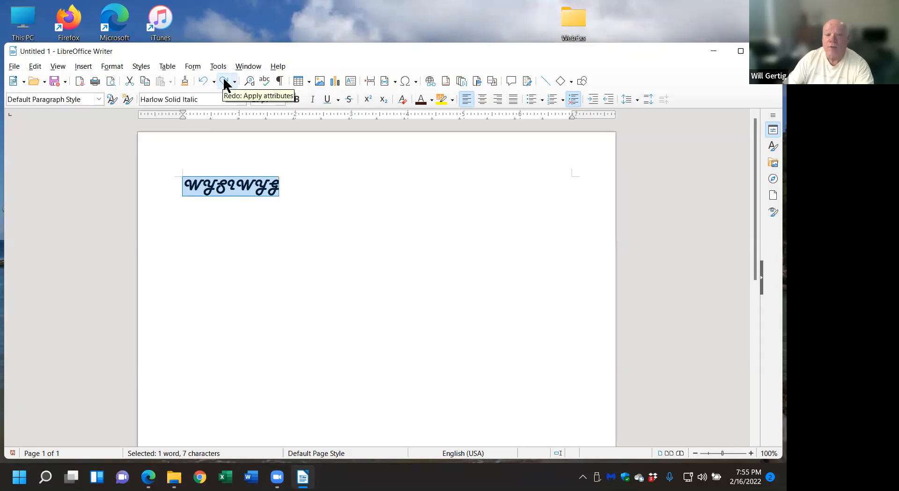
{"action": "left_click", "coordinate": [225, 82]}
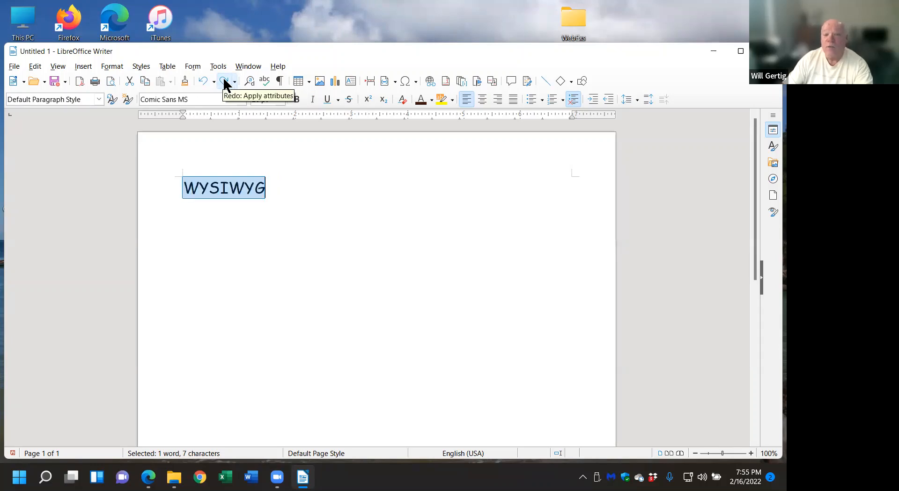
{"action": "left_click", "coordinate": [224, 82]}
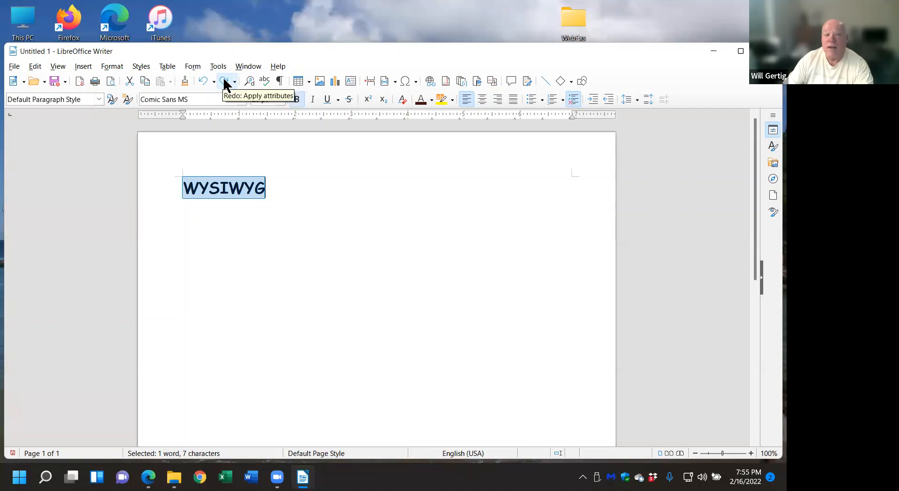
{"action": "left_click", "coordinate": [224, 82]}
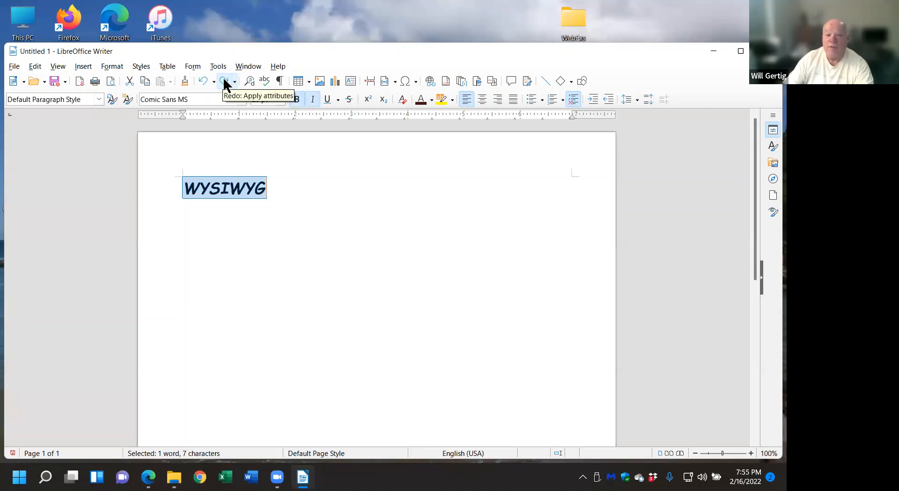
{"action": "left_click", "coordinate": [224, 82]}
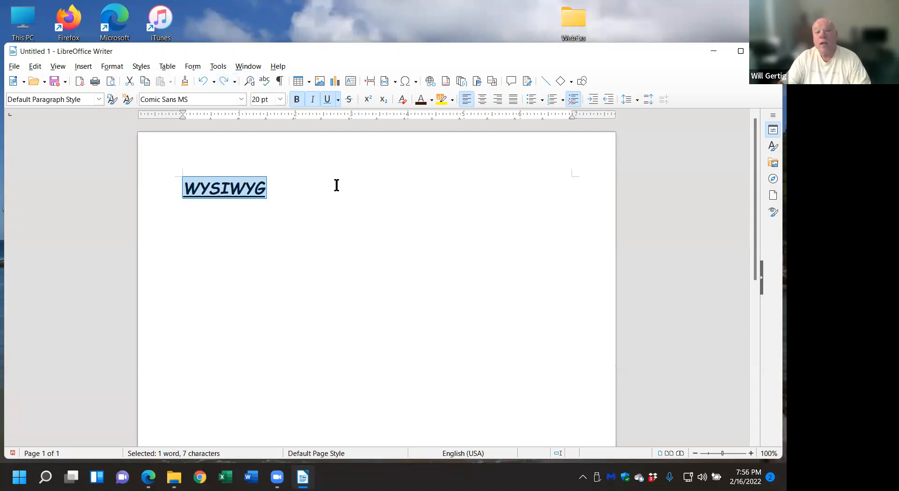
Select the whole WYSIWYG word and delete it from the document
{"action": "left_click", "coordinate": [302, 190]}
{"action": "left_click_drag", "start_coordinate": [280, 187], "coordinate": [138, 190]}
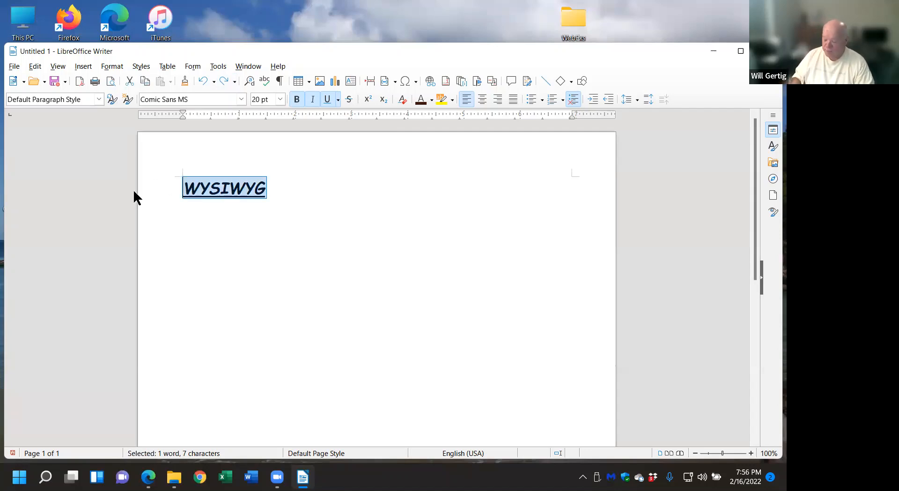
{"action": "key", "text": "Delete"}
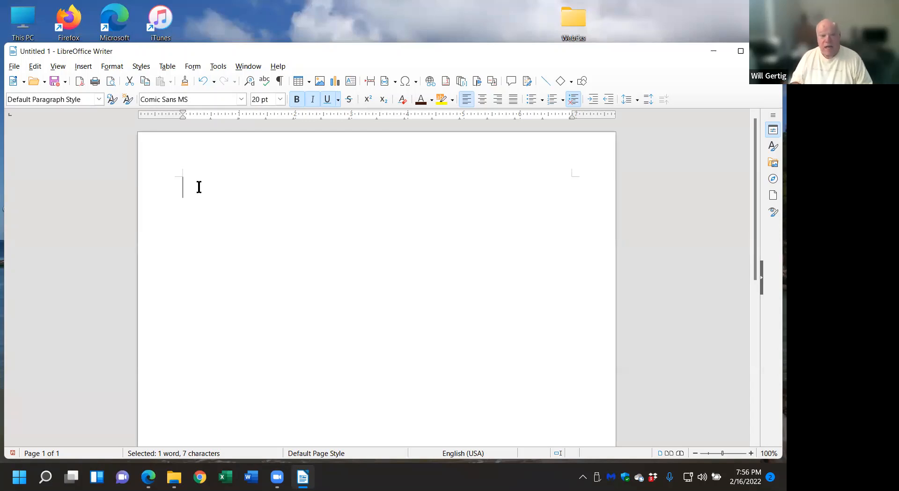
Enter the text "Now is the time for all goof mens to come to the aid of their neighoobors."
{"action": "type", "text": "No w"}
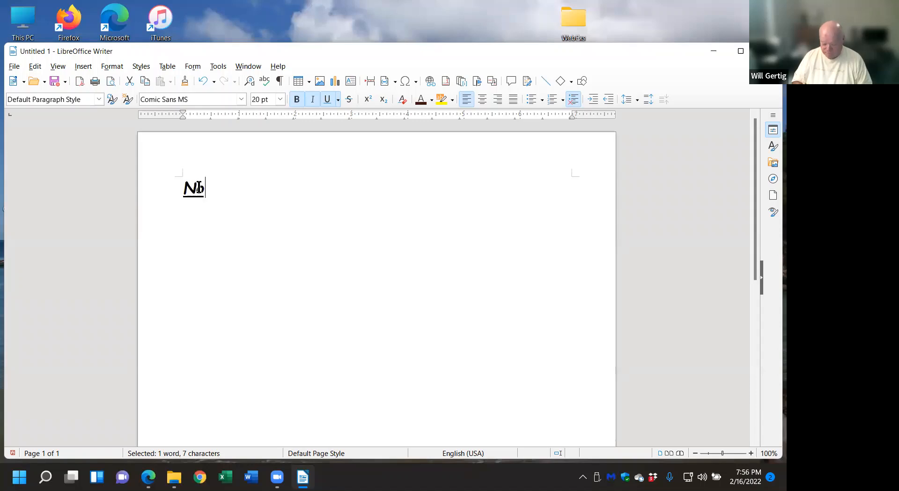
{"action": "key", "text": "BackSpace"}
{"action": "key", "text": "BackSpace"}
{"action": "type", "text": "w is"}
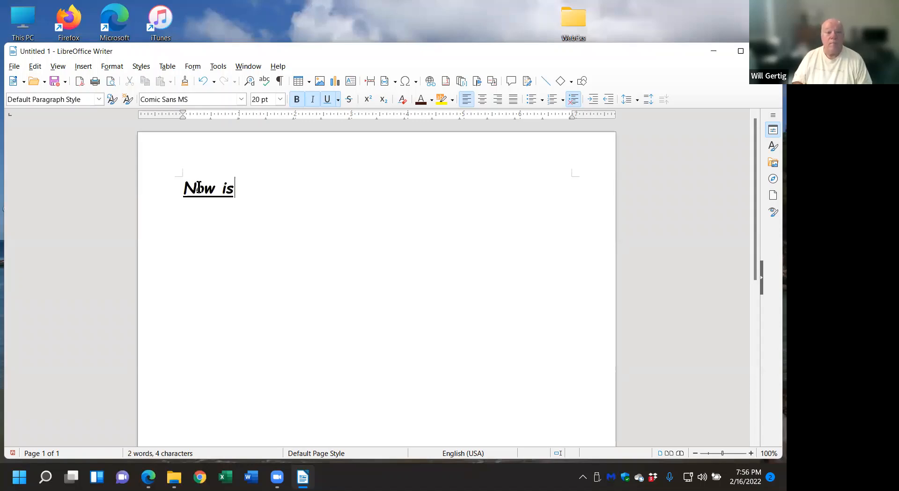
{"action": "type", "text": " the time fo"}
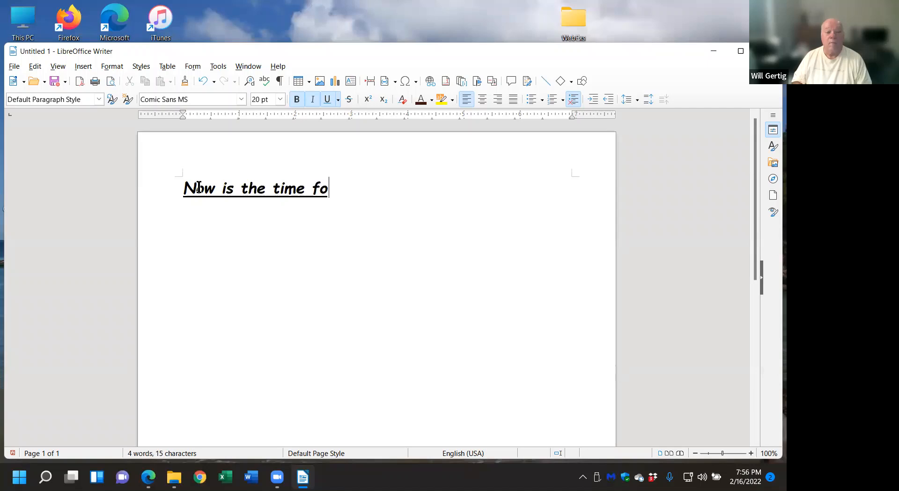
{"action": "type", "text": "r all goof "}
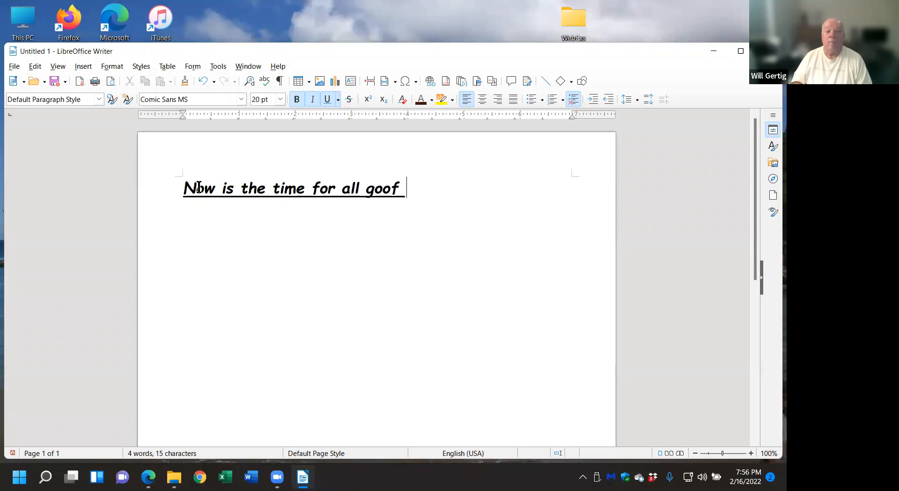
{"action": "type", "text": "mens"}
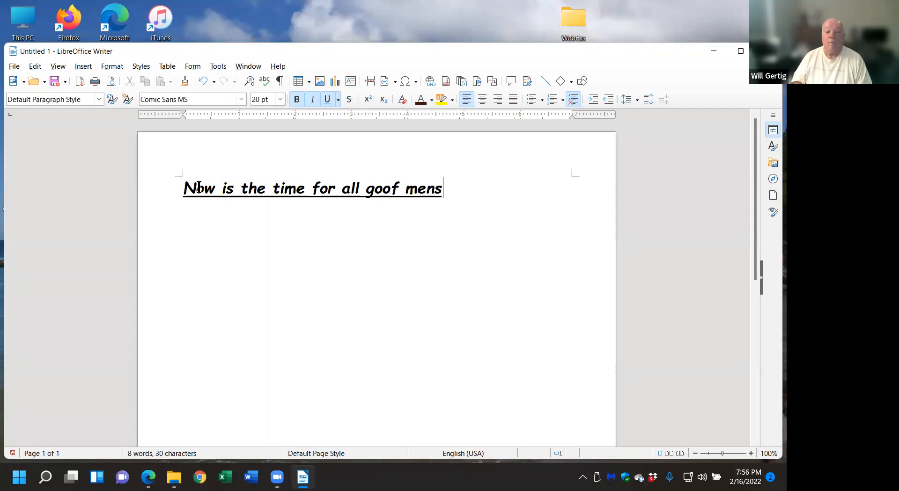
{"action": "type", "text": " to com"}
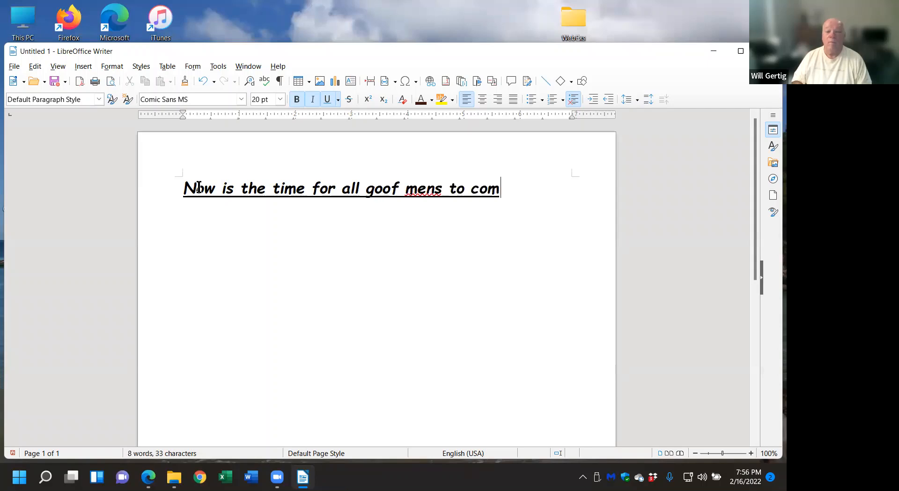
{"action": "type", "text": "e to the"}
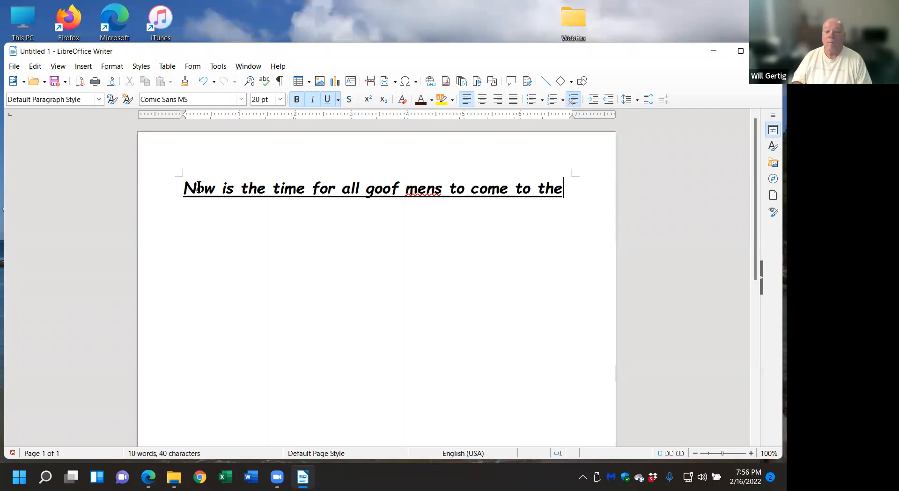
{"action": "type", "text": " aid of th"}
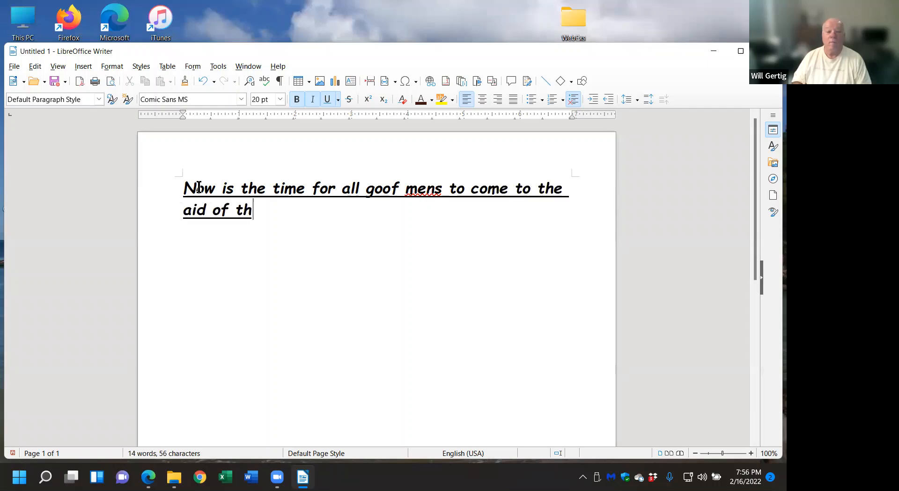
{"action": "type", "text": "eir nei"}
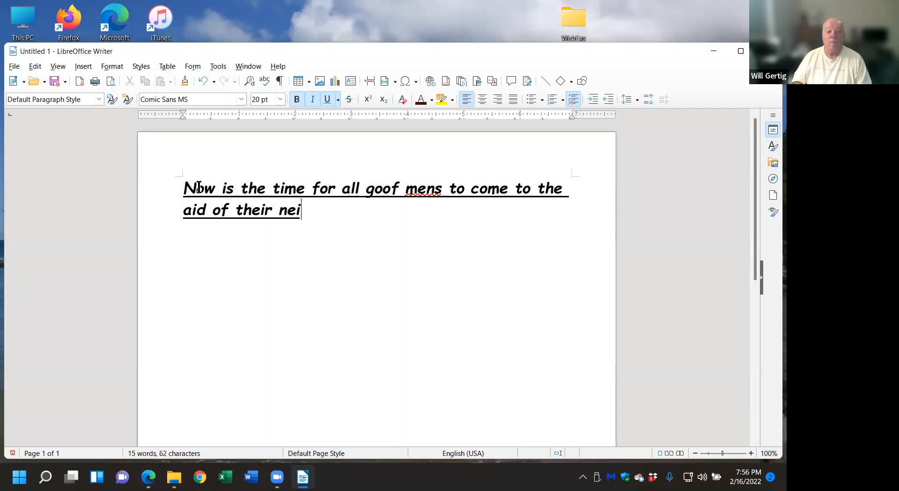
{"action": "type", "text": "ghoobors"}
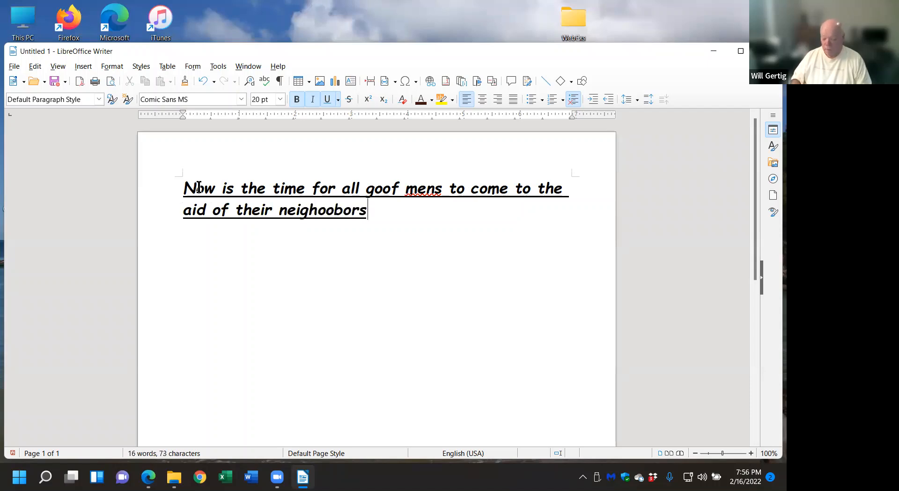
{"action": "type", "text": "."}
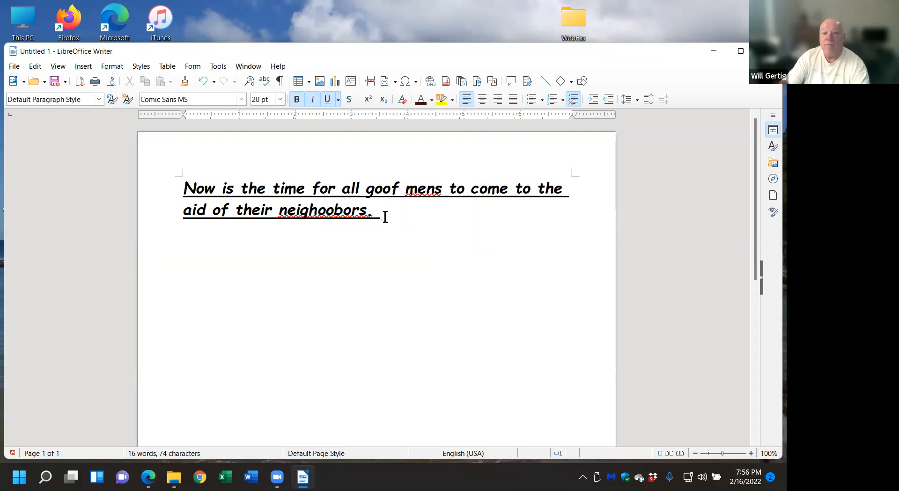
Remove the bold, italic and underline formatting from the entire sentence with the spelling mistakes
{"action": "left_click_drag", "start_coordinate": [385, 217], "coordinate": [171, 184]}
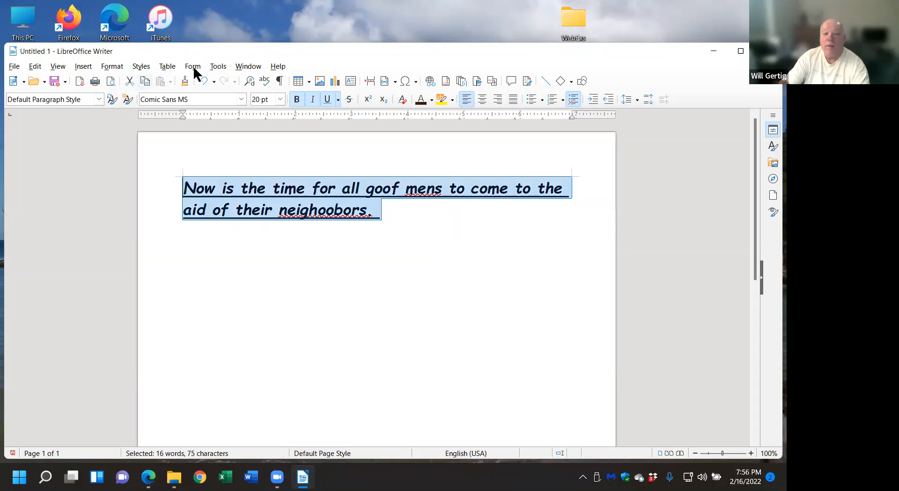
{"action": "left_click", "coordinate": [296, 100]}
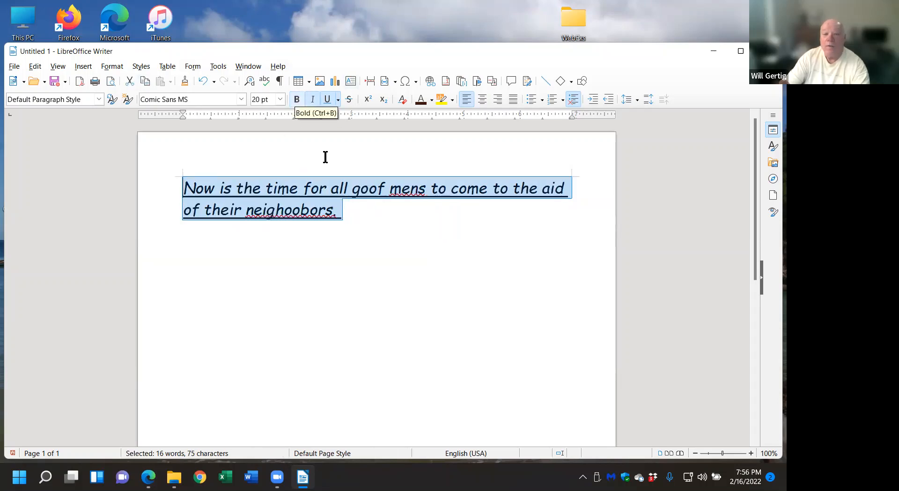
{"action": "left_click", "coordinate": [312, 100]}
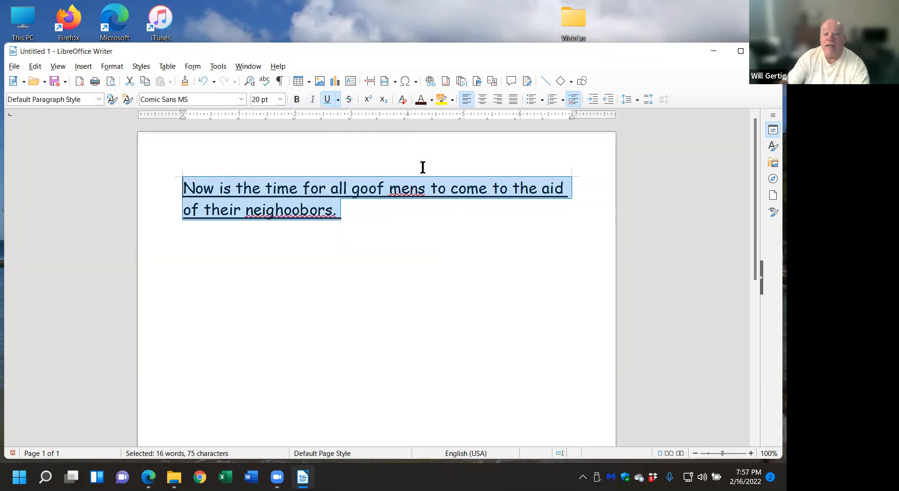
{"action": "left_click", "coordinate": [326, 99]}
{"action": "left_click", "coordinate": [409, 237]}
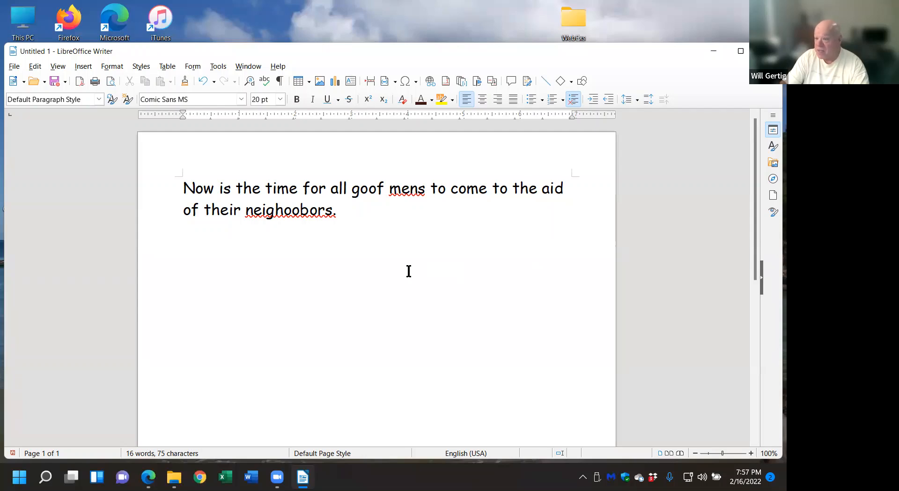
Correct the word "goof" to "good" by replacing its final letter
{"action": "left_click", "coordinate": [383, 189]}
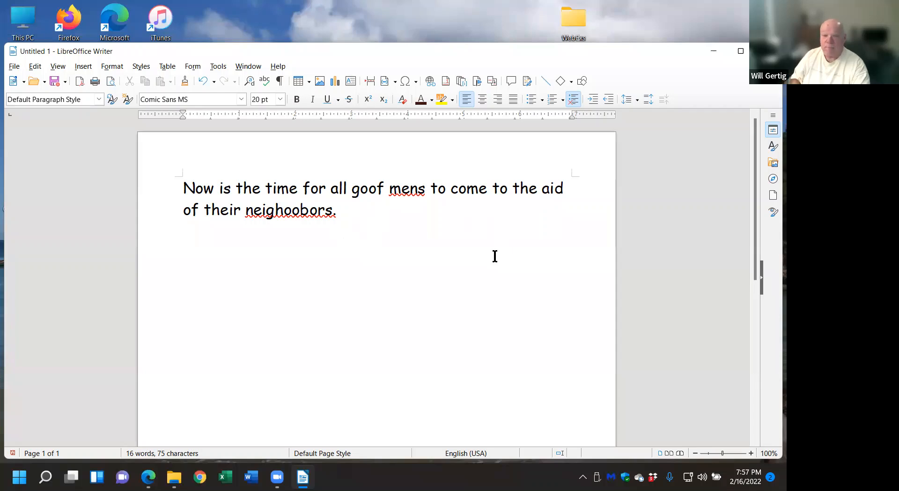
{"action": "key", "text": "BackSpace"}
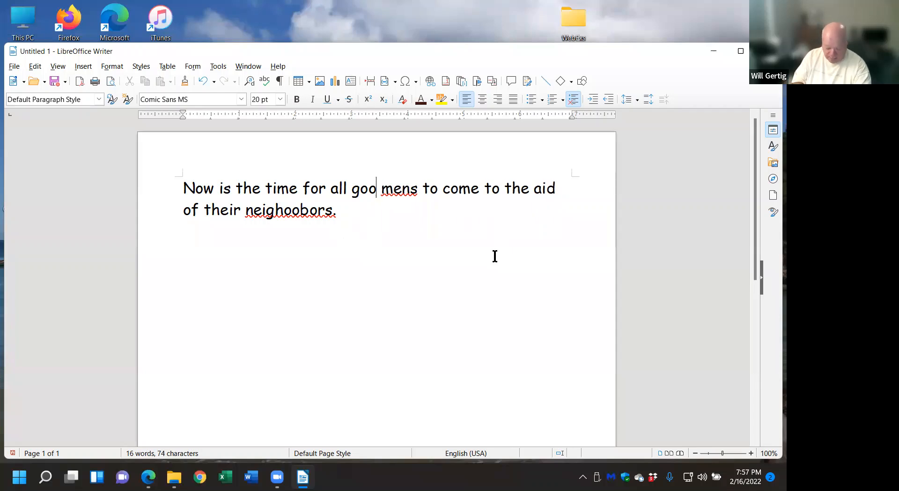
{"action": "type", "text": "d"}
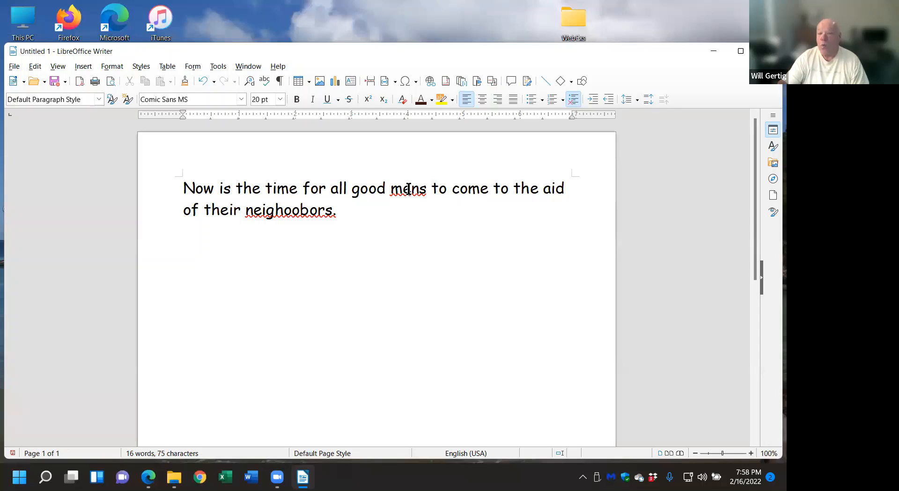
Replace the misspelled "mens" with "men" and "neighoobors" with "neighbors" using the suggested spellings
{"action": "right_click", "coordinate": [408, 189]}
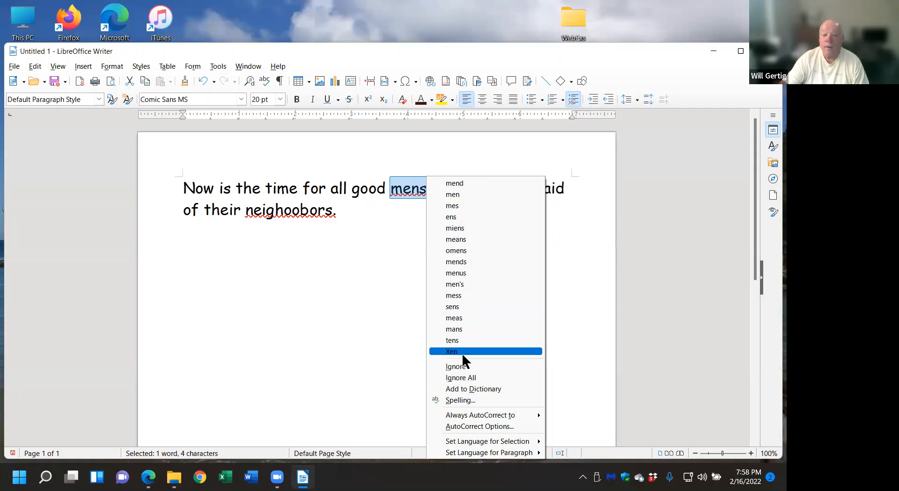
{"action": "left_click", "coordinate": [459, 195]}
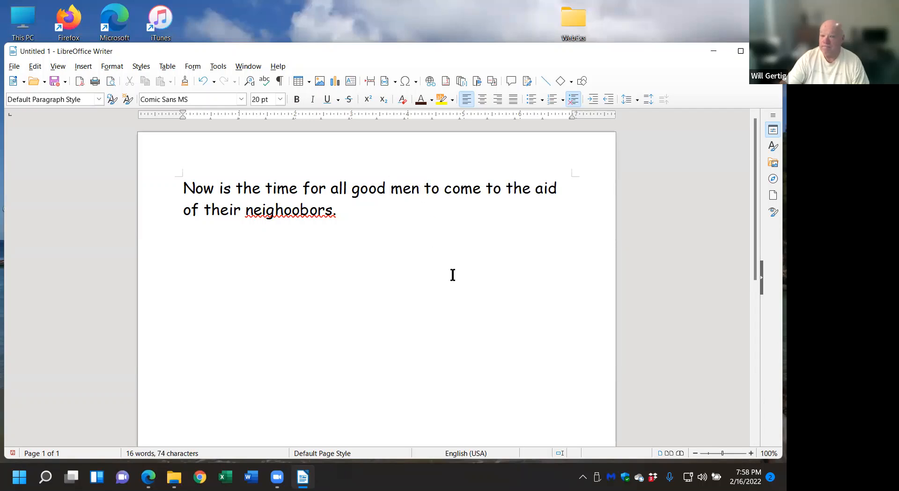
{"action": "right_click", "coordinate": [284, 212]}
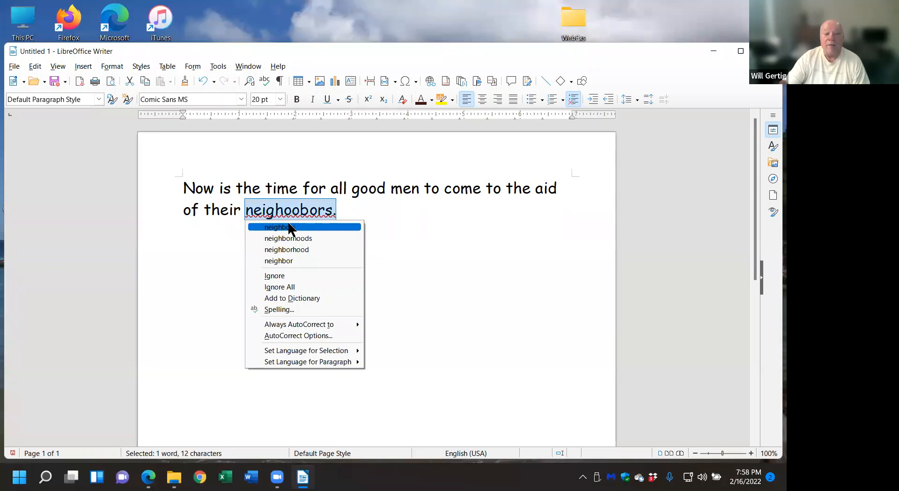
{"action": "left_click", "coordinate": [290, 229]}
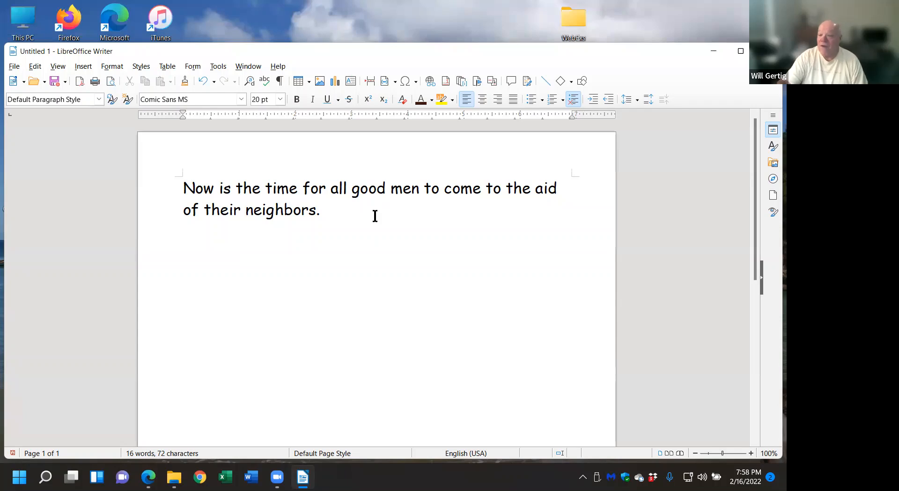
Add the sentence "It is the time for all to make peace." at the end of the paragraph
{"action": "left_click", "coordinate": [333, 210]}
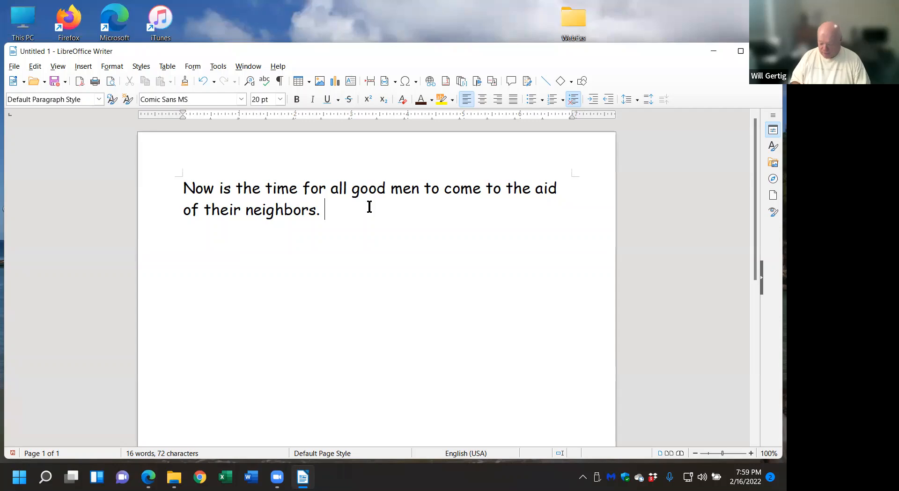
{"action": "type", "text": "It "}
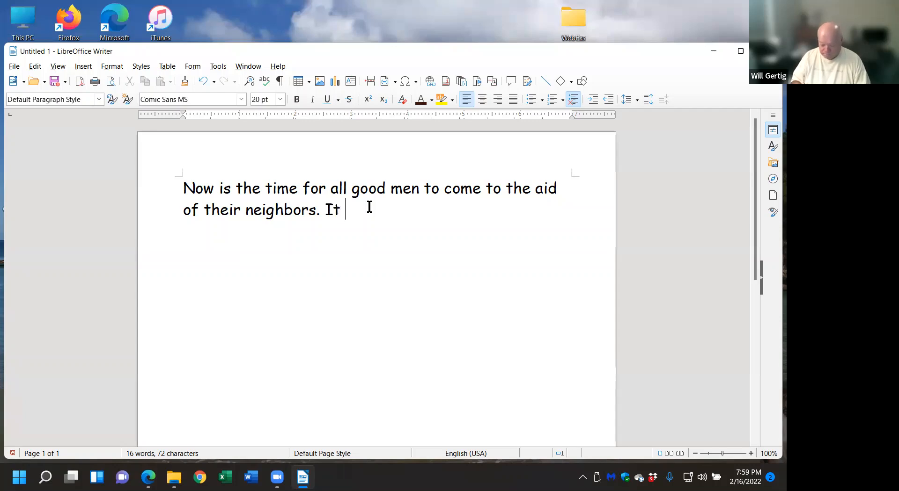
{"action": "type", "text": "is the time for"}
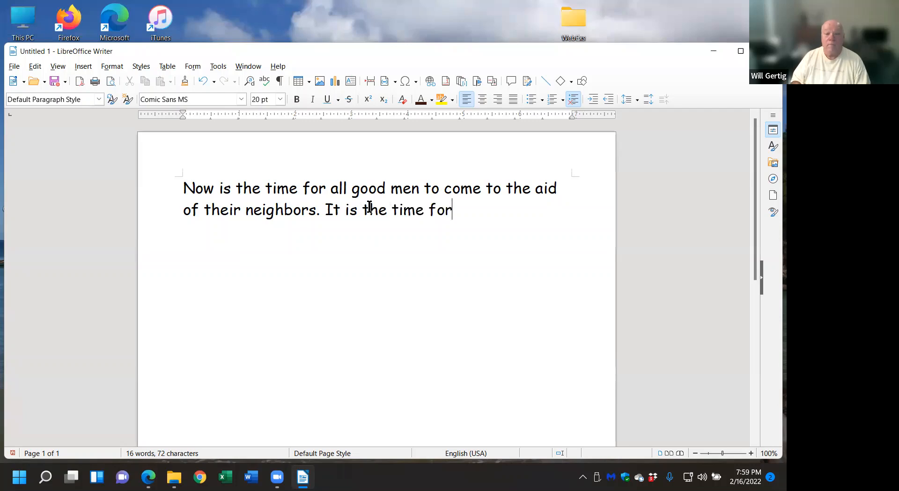
{"action": "type", "text": " all to "}
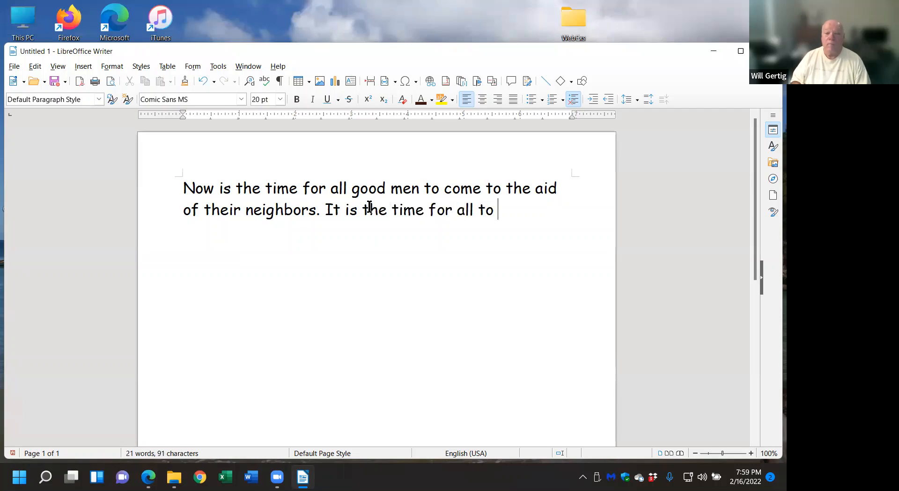
{"action": "type", "text": "make pe"}
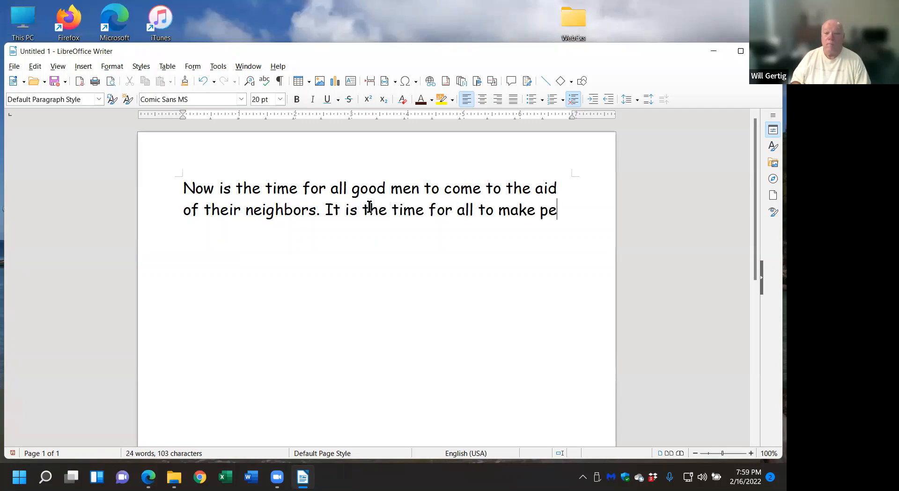
{"action": "type", "text": "ace."}
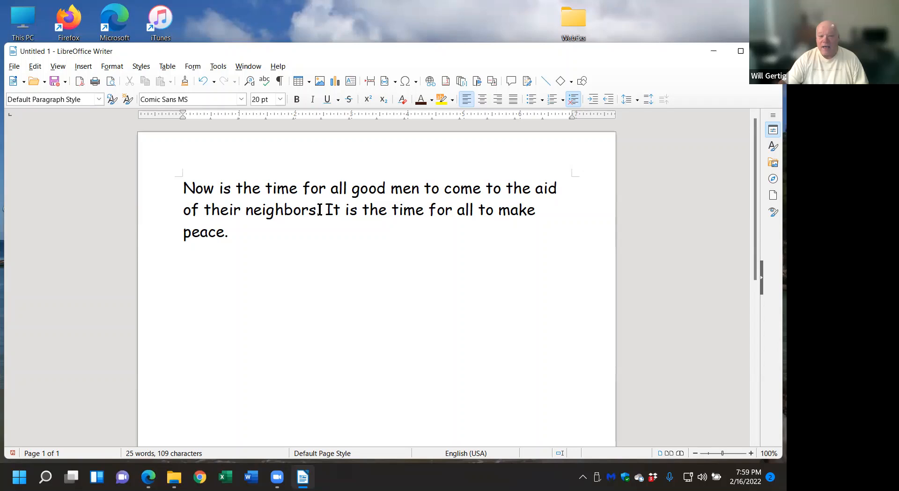
Copy the first sentence, ending in "neighbors.", and paste it as a new paragraph below a blank line
{"action": "left_click_drag", "start_coordinate": [320, 211], "coordinate": [180, 191]}
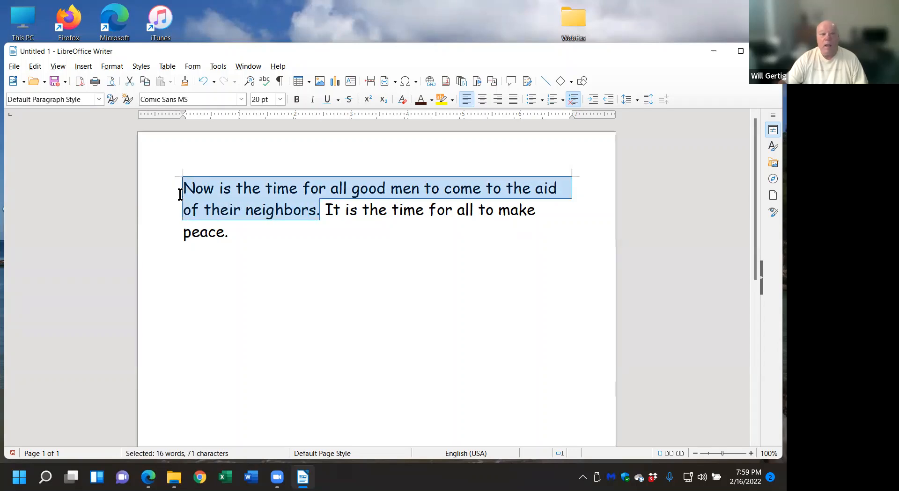
{"action": "left_click", "coordinate": [145, 83]}
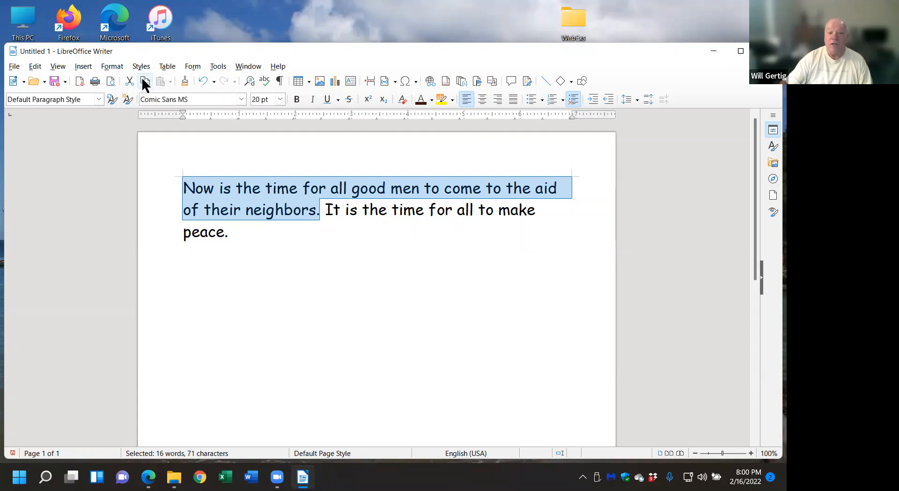
{"action": "left_click", "coordinate": [146, 83]}
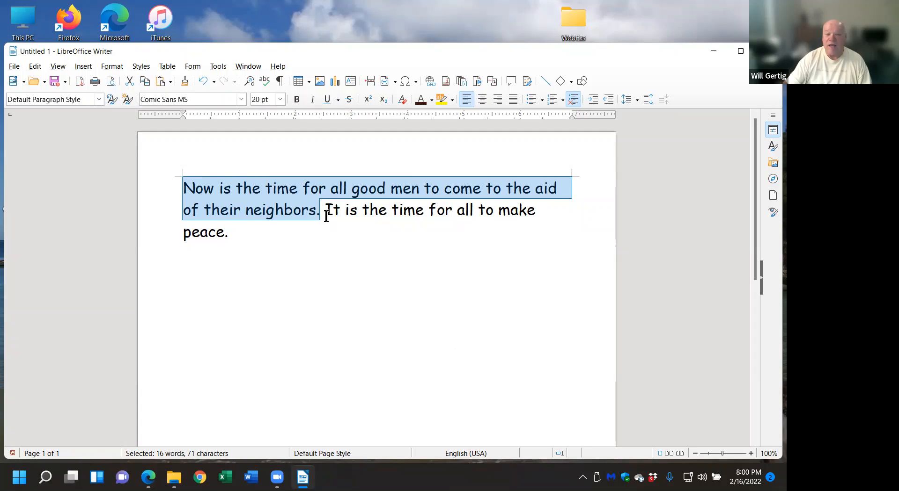
{"action": "left_click", "coordinate": [249, 235]}
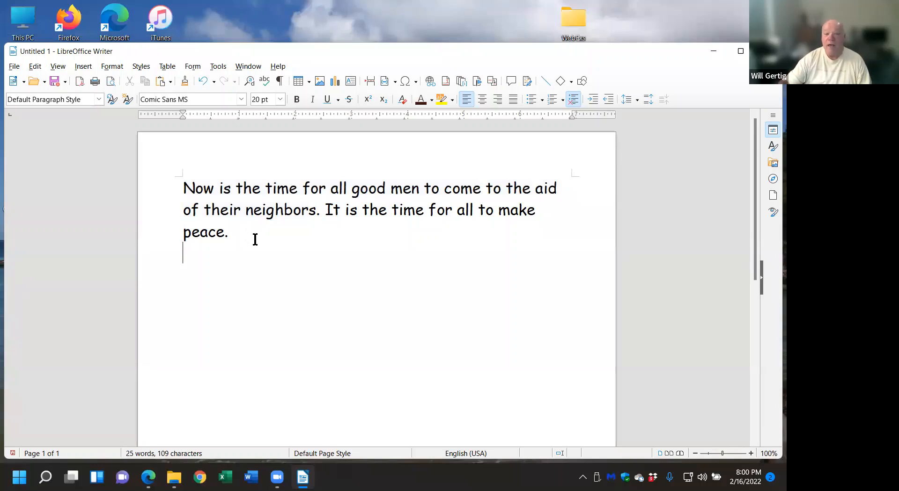
{"action": "left_click", "coordinate": [232, 233]}
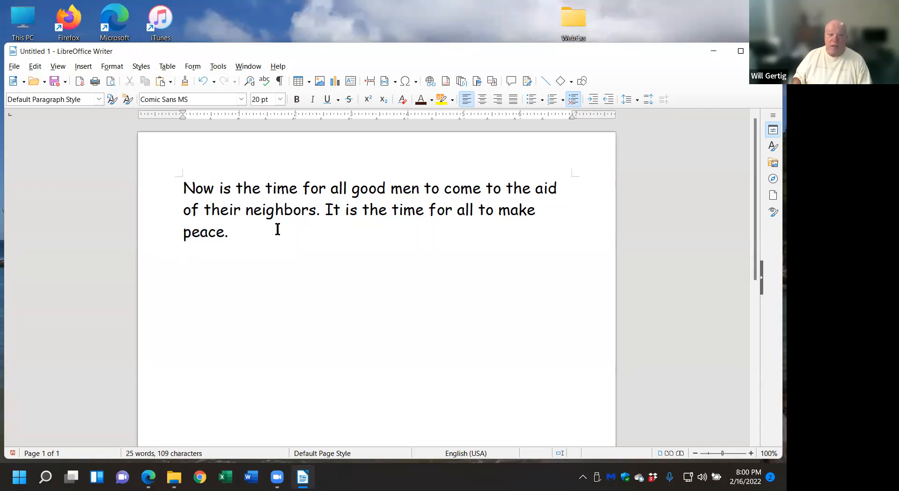
{"action": "key", "text": "Return"}
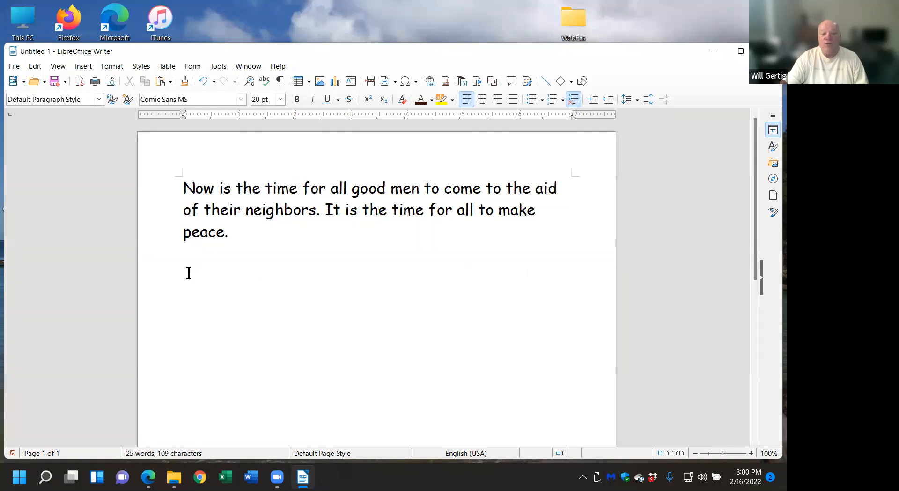
{"action": "left_click", "coordinate": [159, 84]}
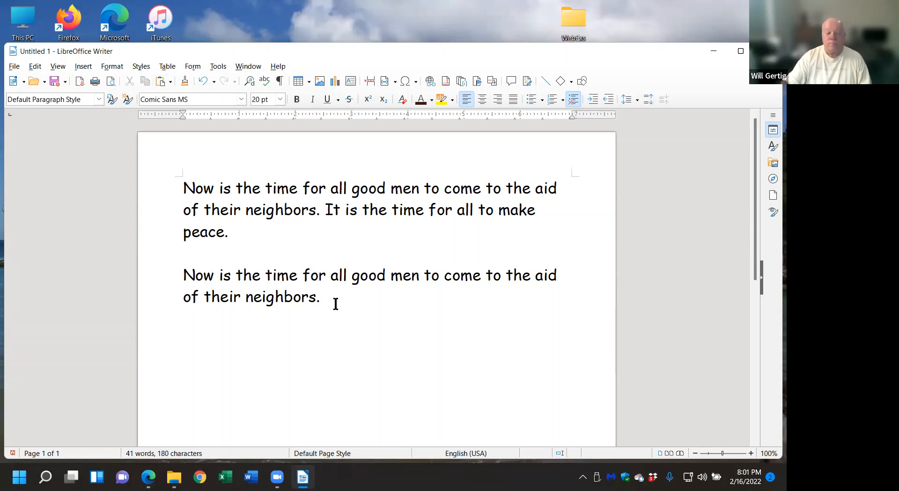
Continue the second paragraph with the sentence "It is time for us to protect each other."
{"action": "type", "text": "It "}
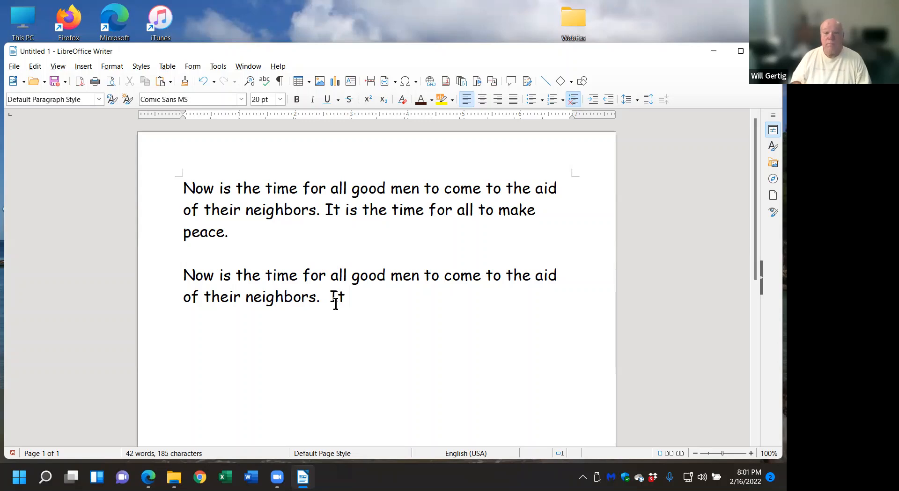
{"action": "type", "text": "is time f"}
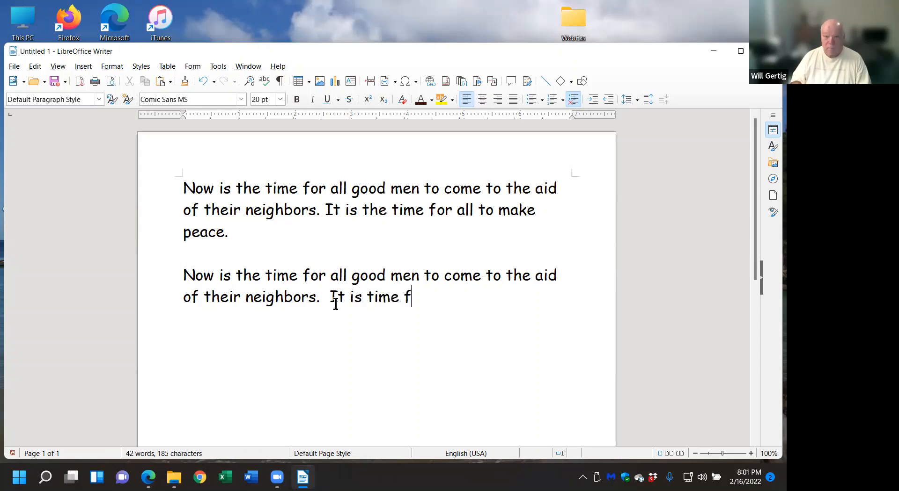
{"action": "type", "text": "or us to "}
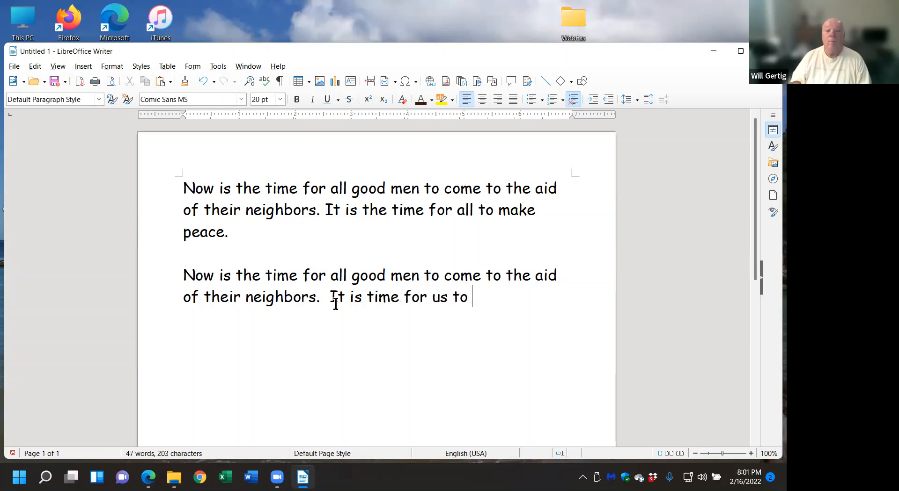
{"action": "type", "text": "protec"}
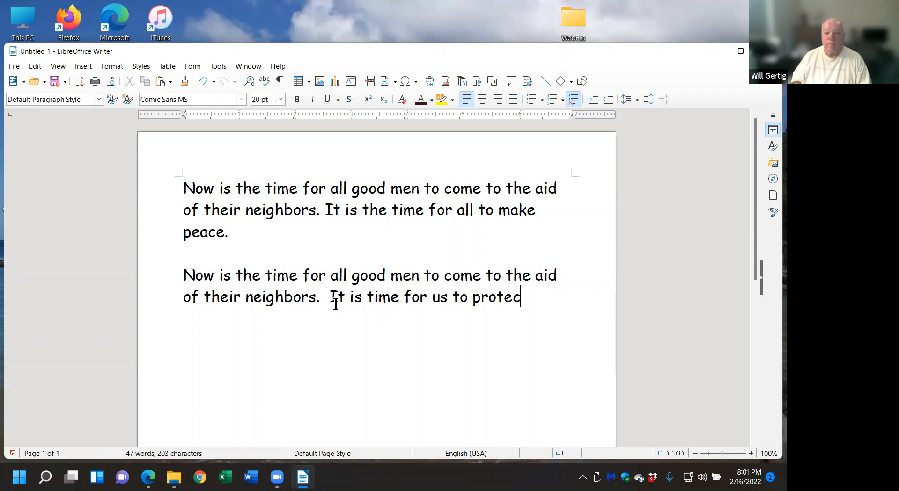
{"action": "type", "text": "t each other."}
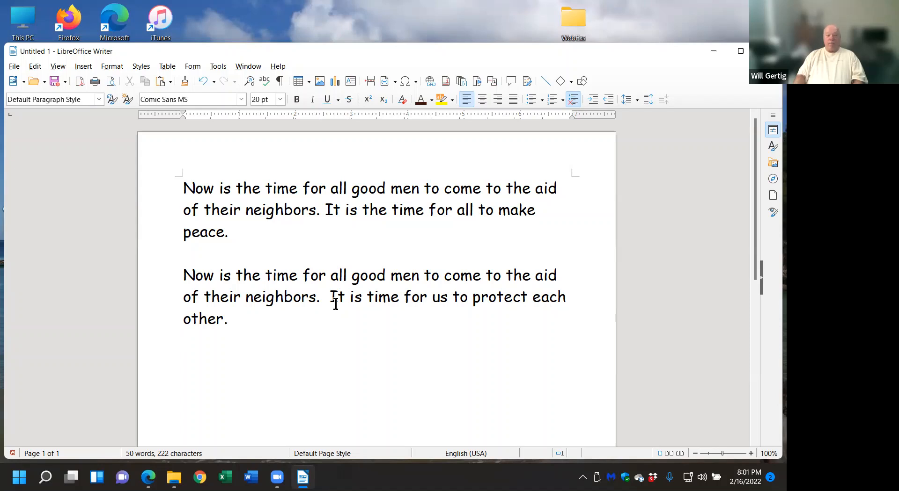
Paste the copied sentence three more times below the second paragraph, separating the copies with blank lines
{"action": "key", "text": "Return"}
{"action": "key", "text": "Return"}
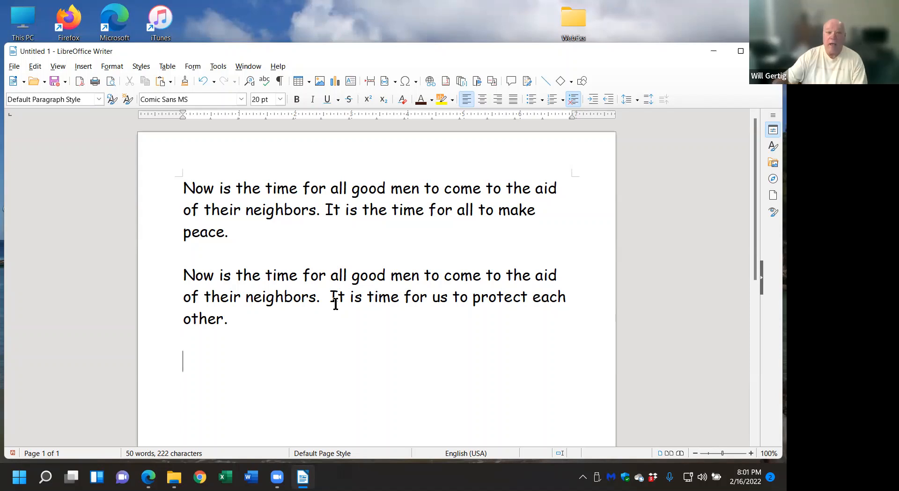
{"action": "left_click", "coordinate": [162, 82]}
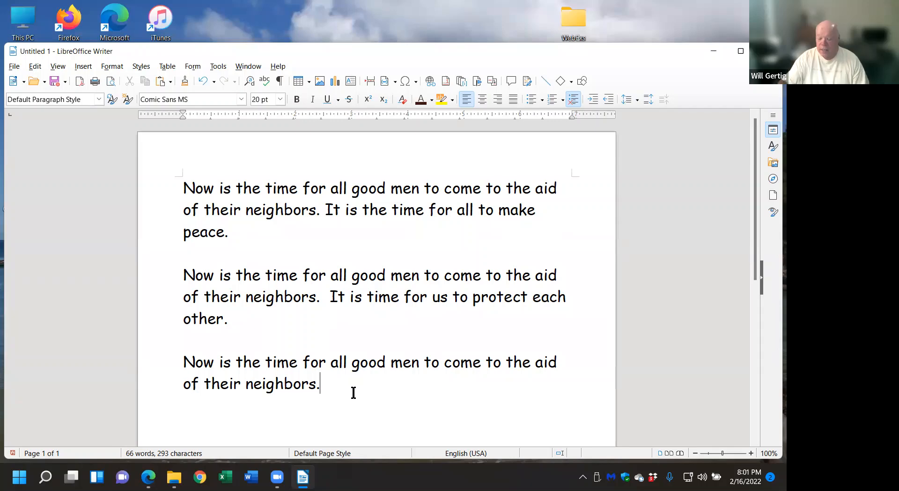
{"action": "key", "text": "Return"}
{"action": "key", "text": "Return"}
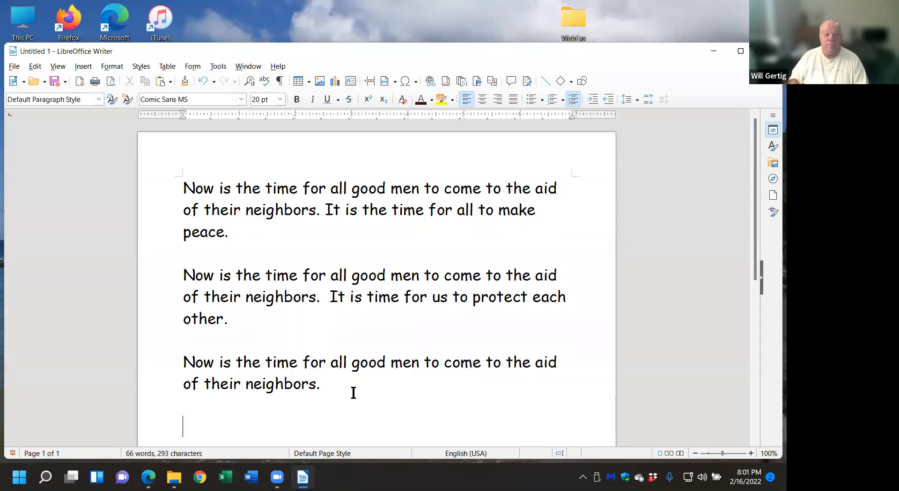
{"action": "left_click", "coordinate": [165, 81]}
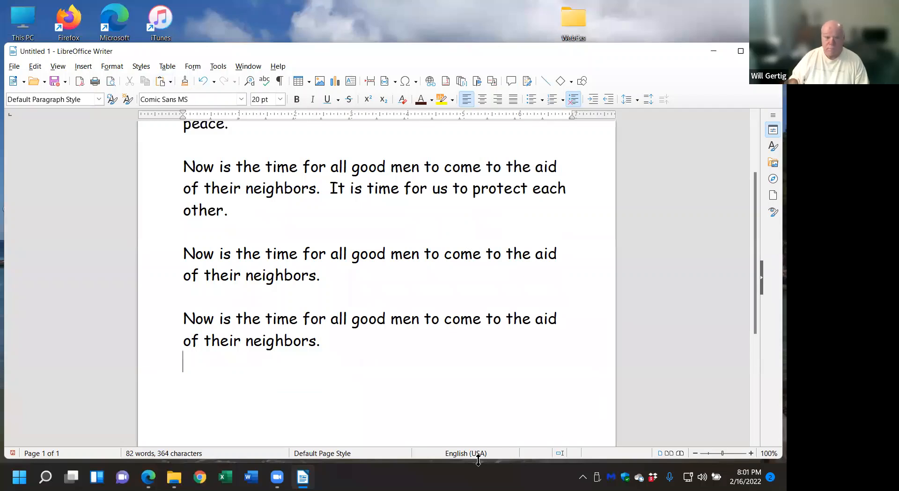
{"action": "key", "text": "Return"}
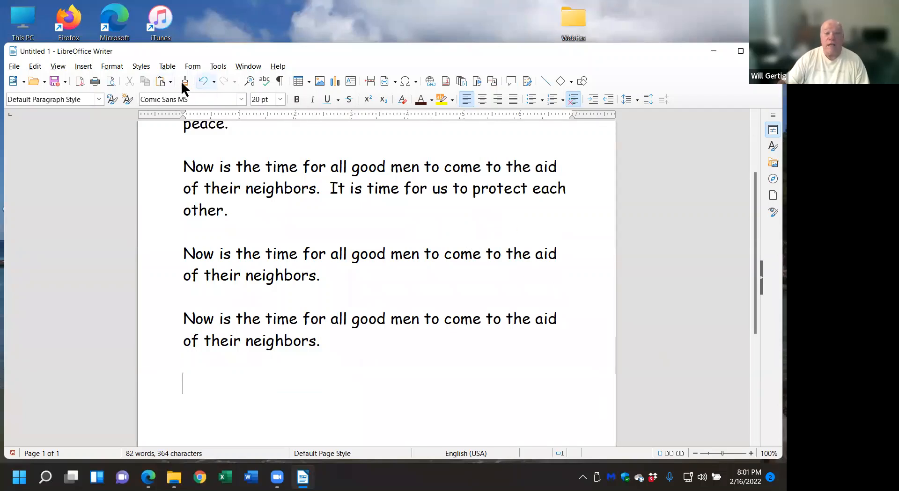
{"action": "left_click", "coordinate": [161, 81]}
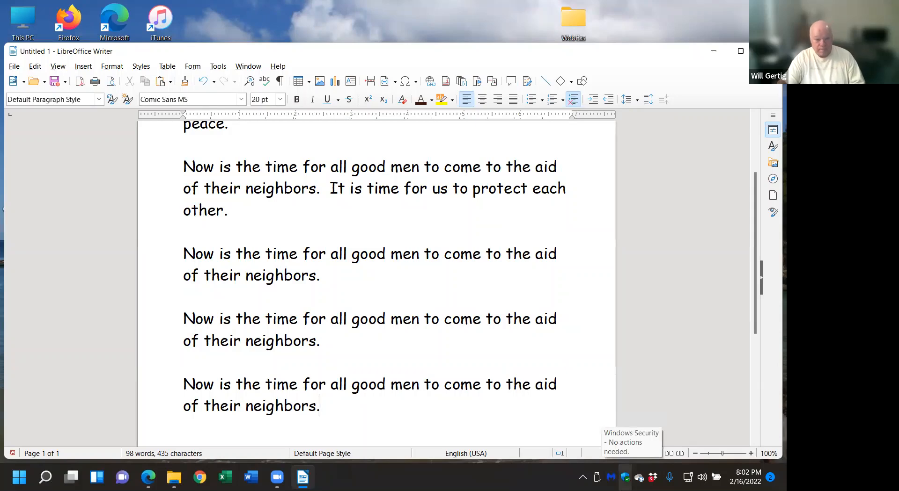
Delete the three pasted copies of the sentence below the second paragraph, along with one of the blank lines there
{"action": "left_click", "coordinate": [328, 417]}
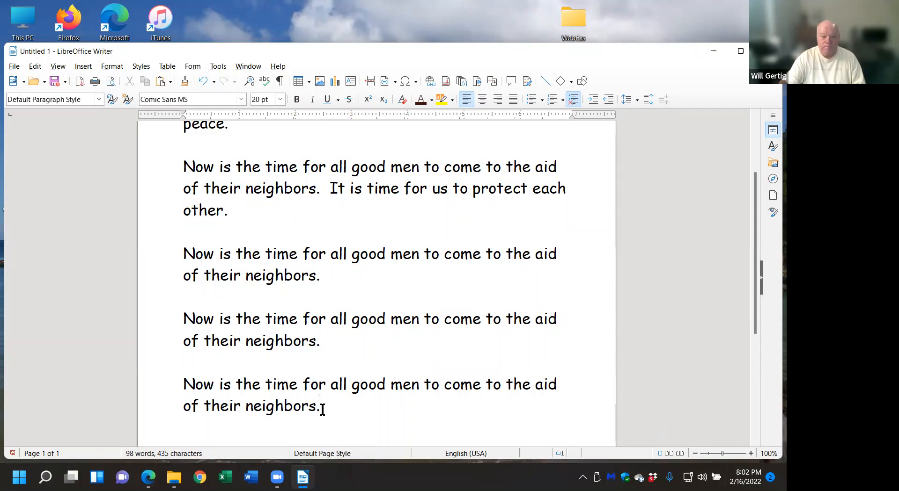
{"action": "left_click_drag", "start_coordinate": [322, 409], "coordinate": [168, 263]}
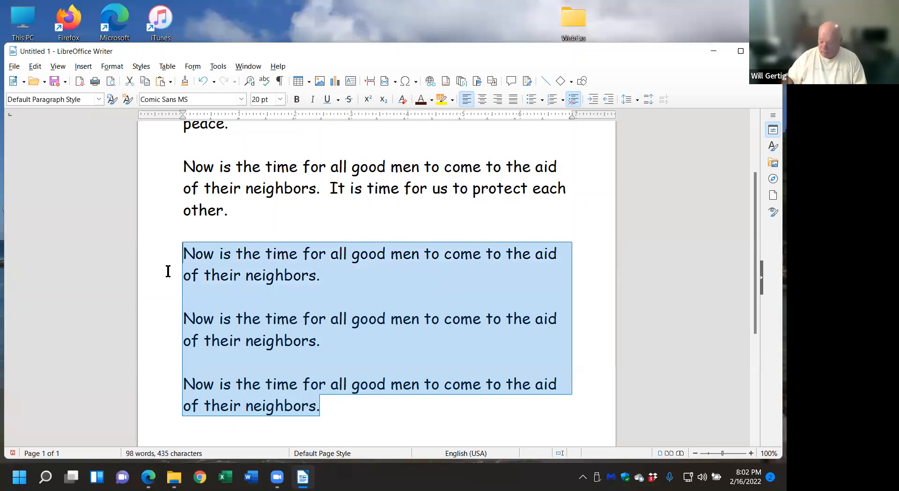
{"action": "key", "text": "Delete"}
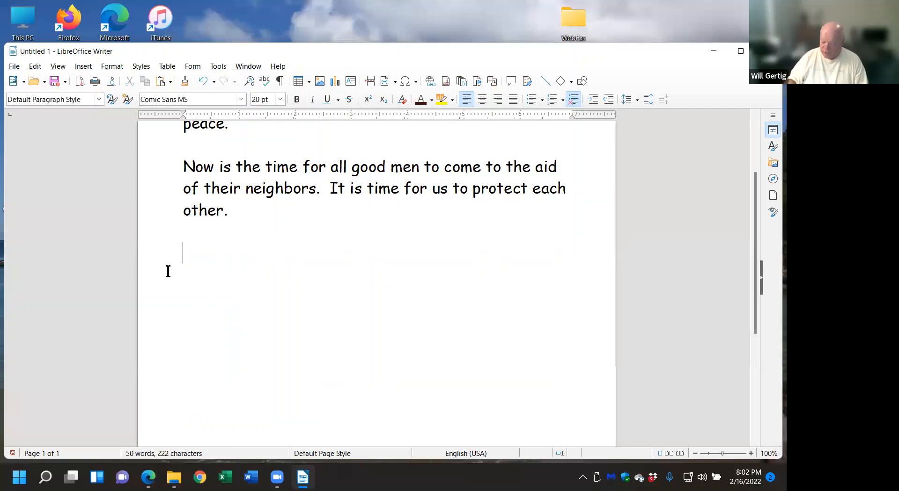
{"action": "key", "text": "BackSpace"}
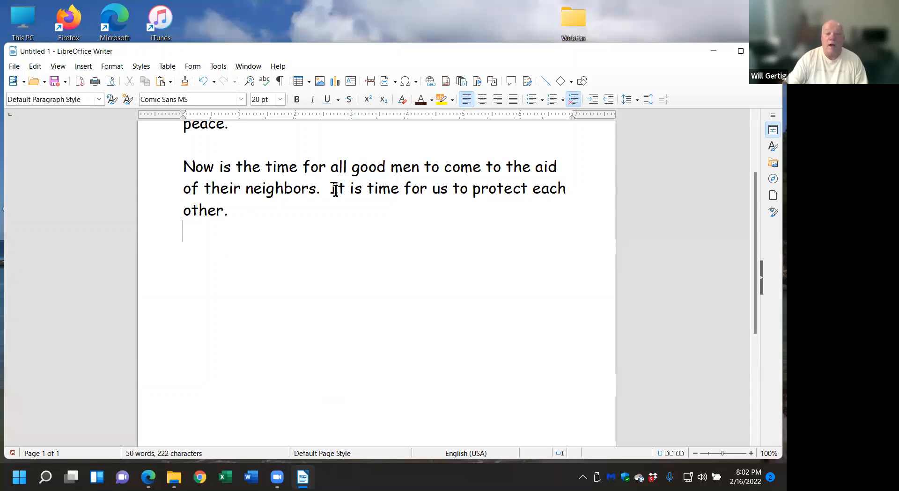
Cut the repeated "Now is the time" sentence from the second paragraph and place the two remaining "It is" sentences on separate consecutive lines
{"action": "left_click_drag", "start_coordinate": [321, 189], "coordinate": [162, 175]}
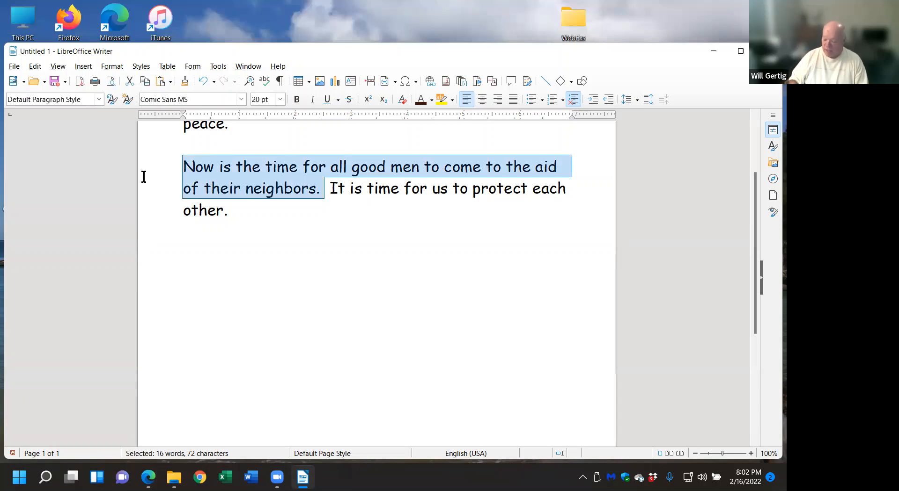
{"action": "key", "text": "ctrl+x"}
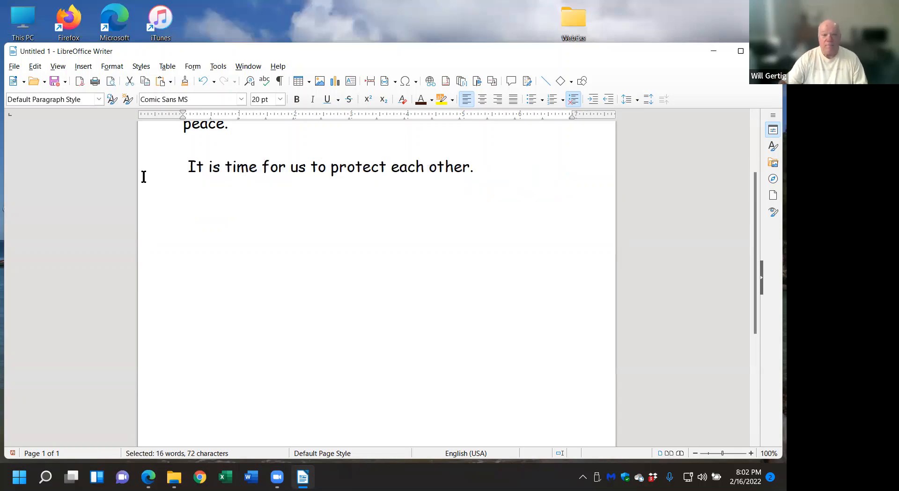
{"action": "scroll", "coordinate": [385, 257], "scroll_direction": "up", "scroll_amount": 2}
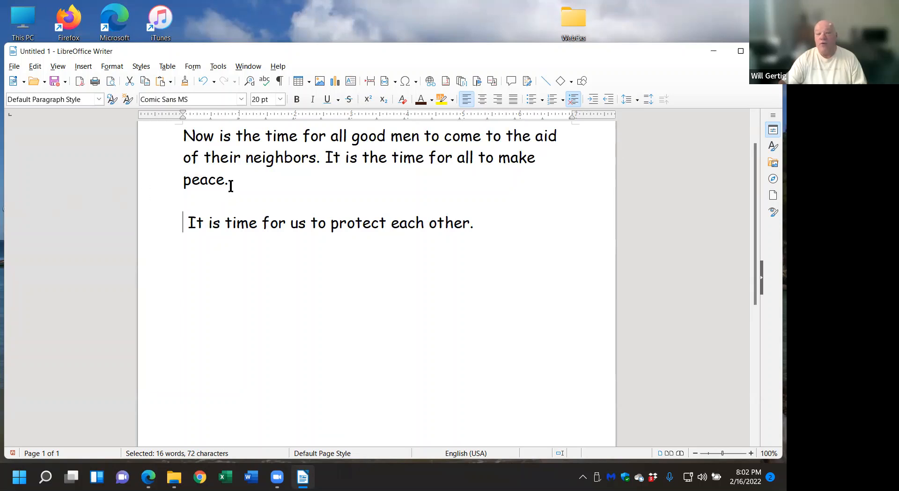
{"action": "left_click", "coordinate": [327, 158]}
{"action": "key", "text": "Return"}
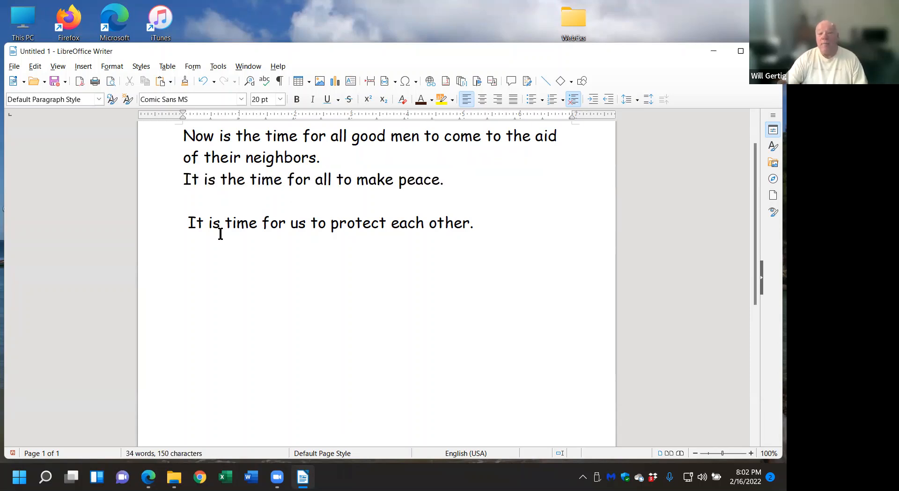
{"action": "left_click", "coordinate": [186, 225]}
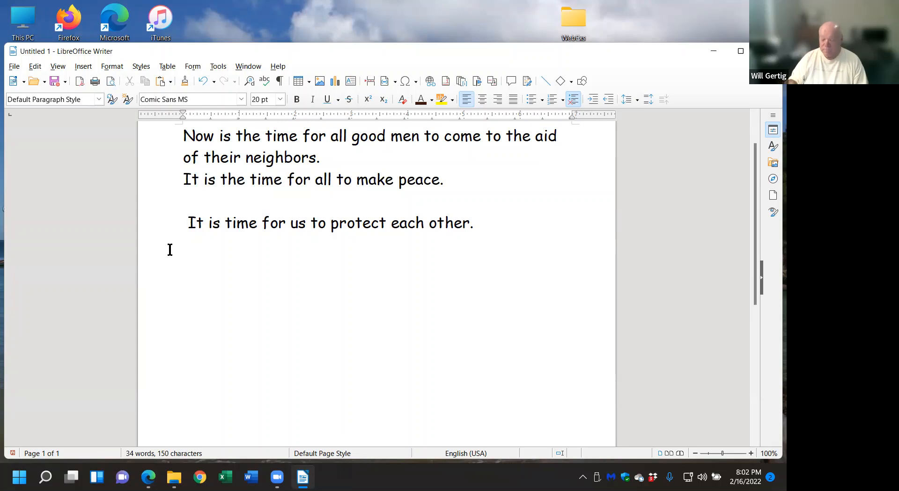
{"action": "key", "text": "BackSpace"}
{"action": "key", "text": "BackSpace"}
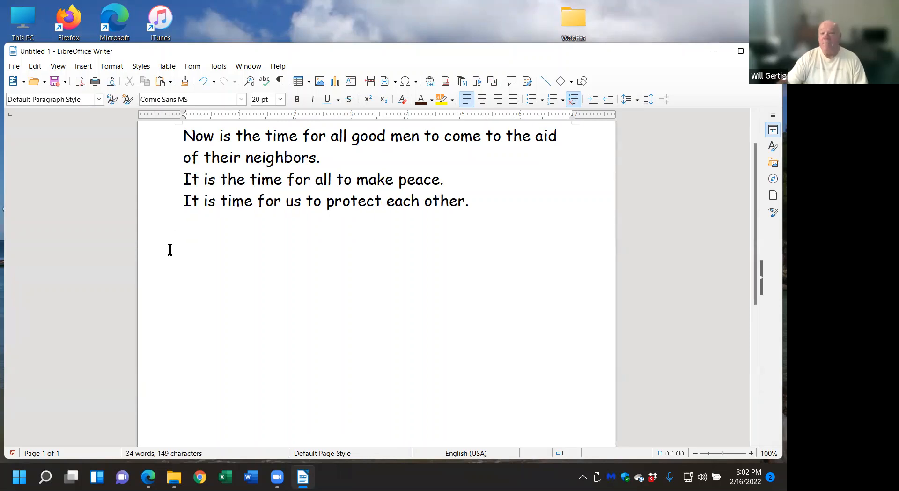
Add the line "It is a time for all to cherish each other." below the last sentence
{"action": "left_click", "coordinate": [490, 202]}
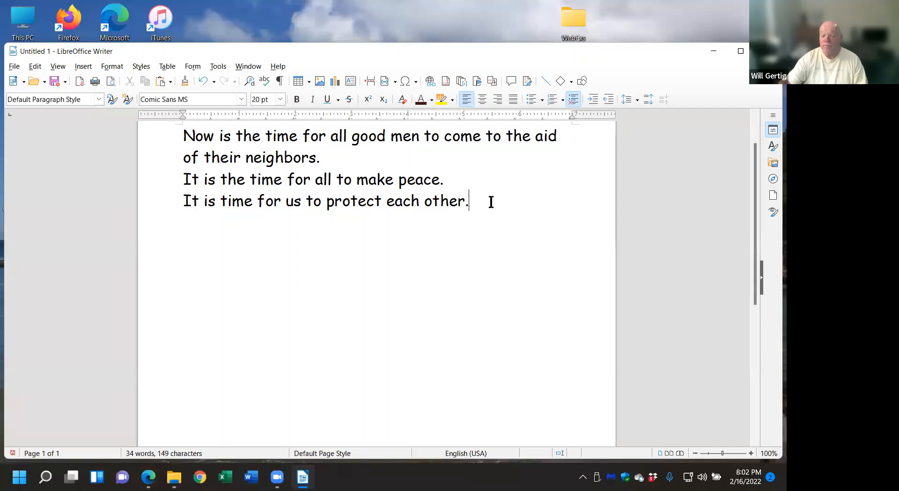
{"action": "key", "text": "Return"}
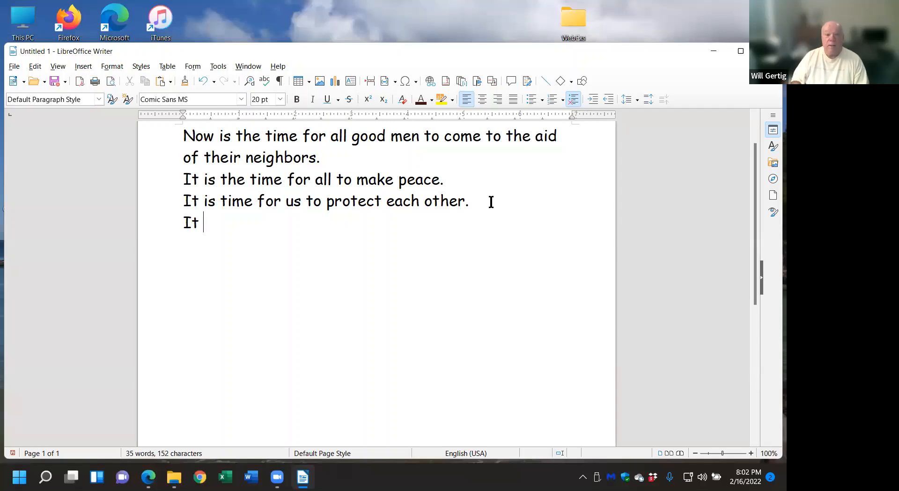
{"action": "type", "text": "is a time for"}
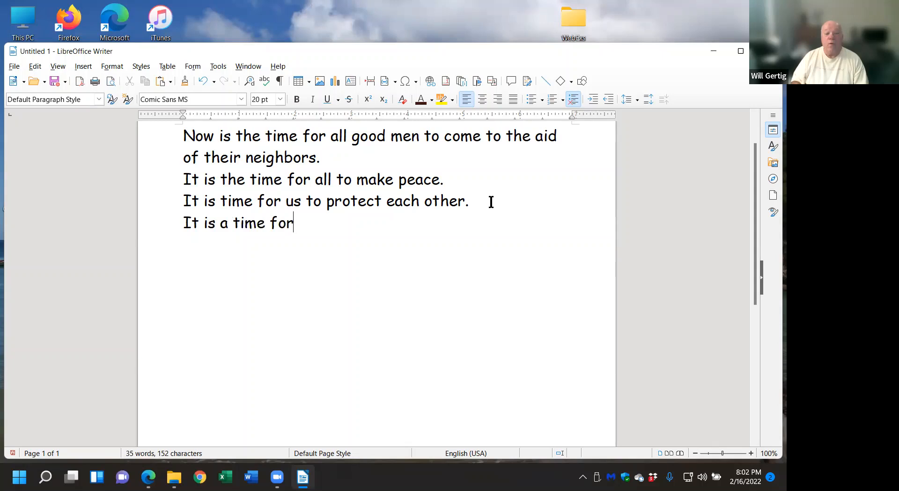
{"action": "type", "text": " all to cherish"}
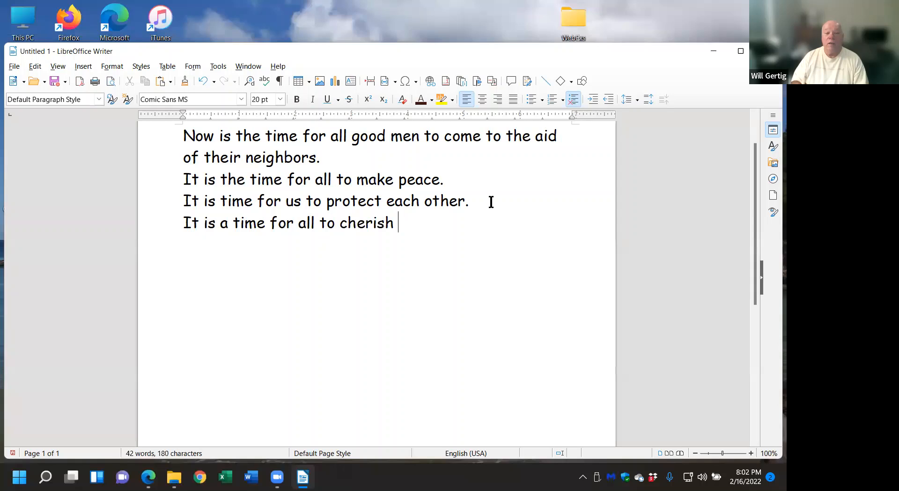
{"action": "type", "text": " each other."}
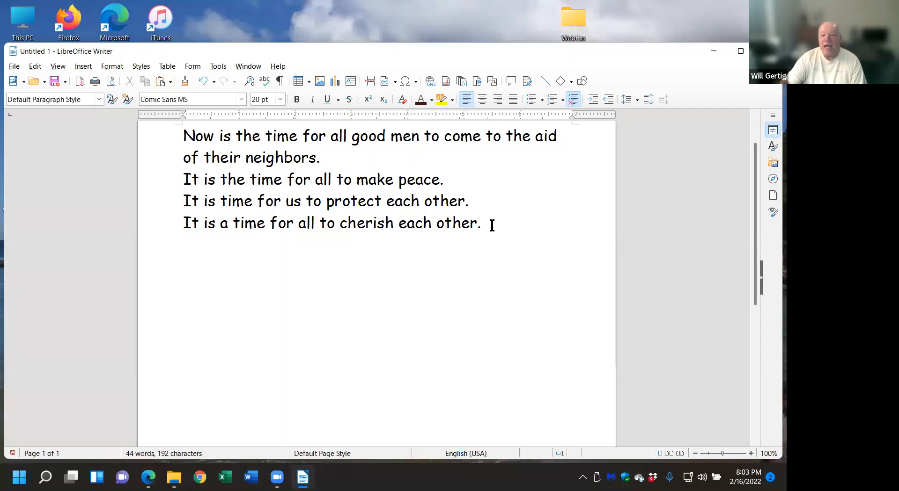
Format the three "It is" lines as a bulleted list and end the list with a plain line below it
{"action": "left_click_drag", "start_coordinate": [491, 225], "coordinate": [172, 177]}
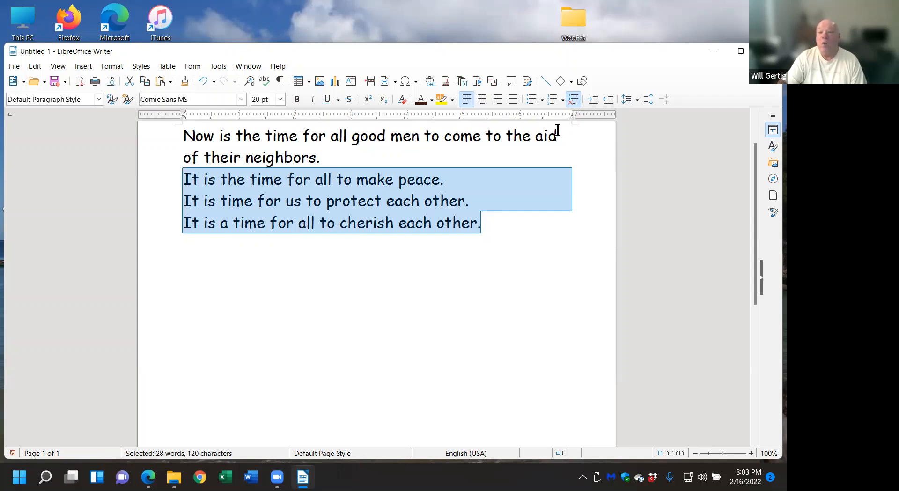
{"action": "left_click", "coordinate": [531, 101]}
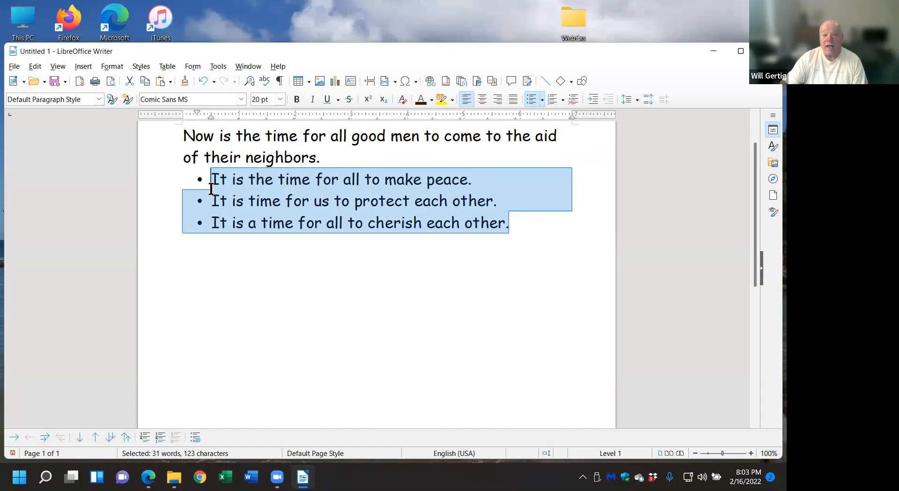
{"action": "left_click", "coordinate": [510, 229]}
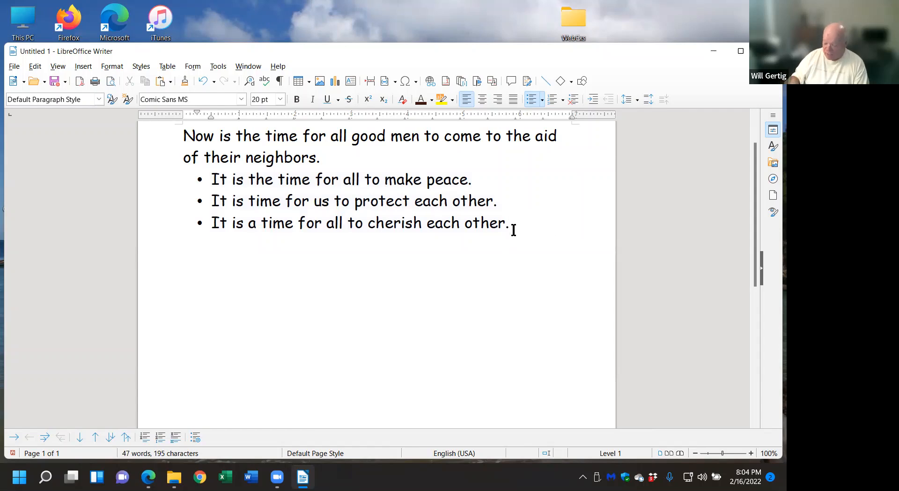
{"action": "key", "text": "Return"}
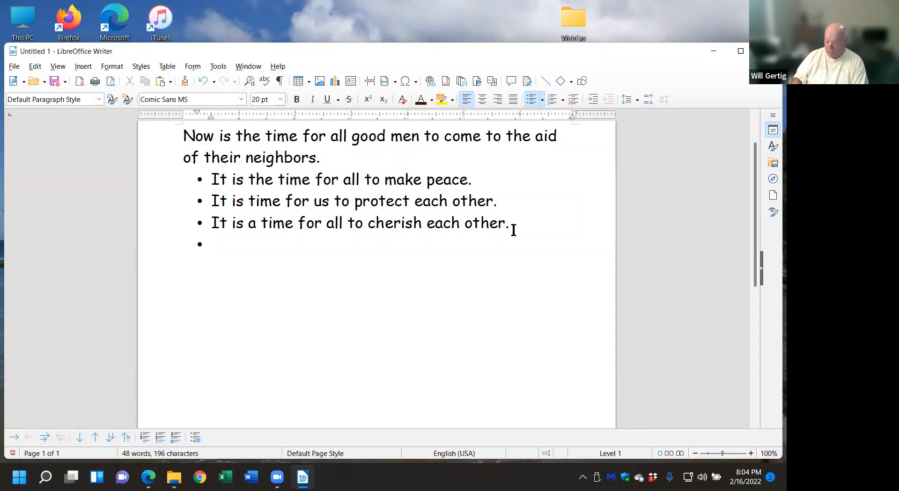
{"action": "key", "text": "Return"}
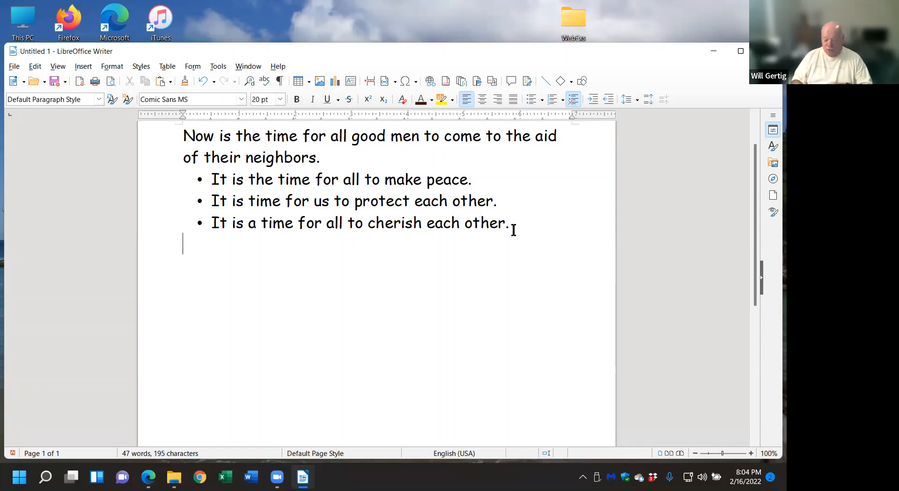
Enter "Continue with my text." on the plain line below the bulleted list
{"action": "type", "text": "Contineu"}
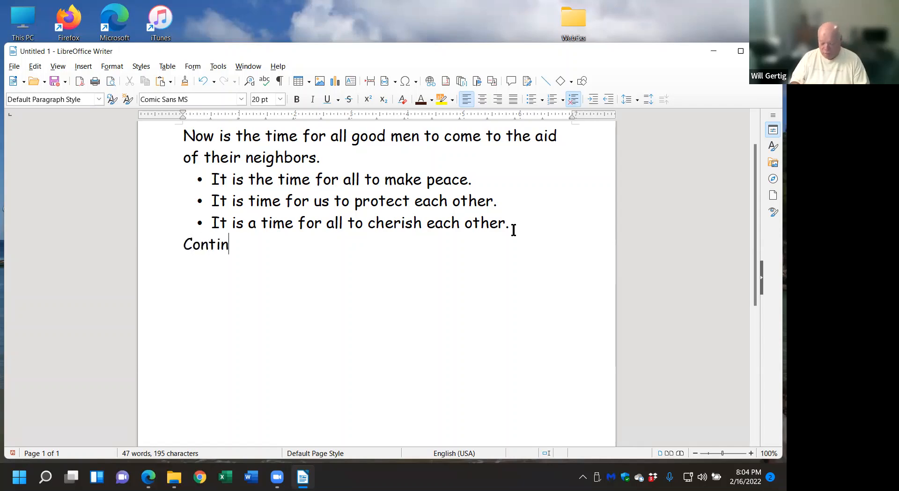
{"action": "key", "text": "BackSpace"}
{"action": "key", "text": "BackSpace"}
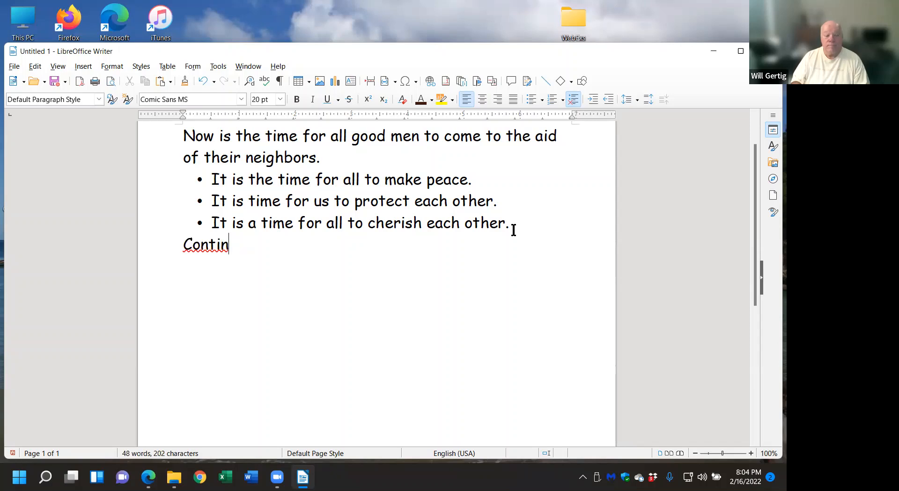
{"action": "type", "text": "ue with m"}
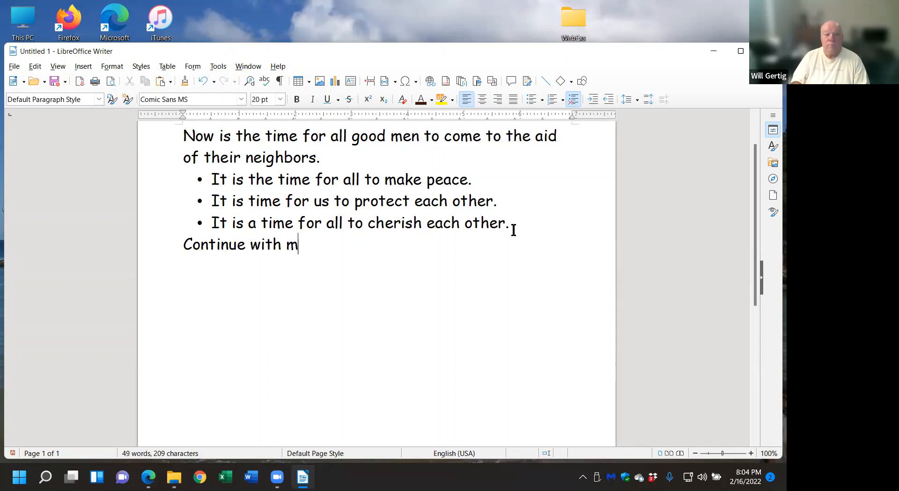
{"action": "type", "text": "y text"}
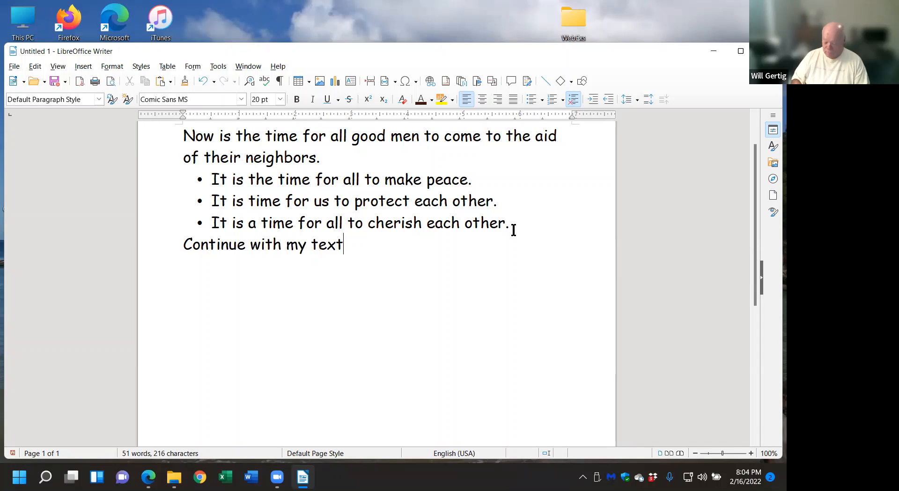
{"action": "type", "text": "."}
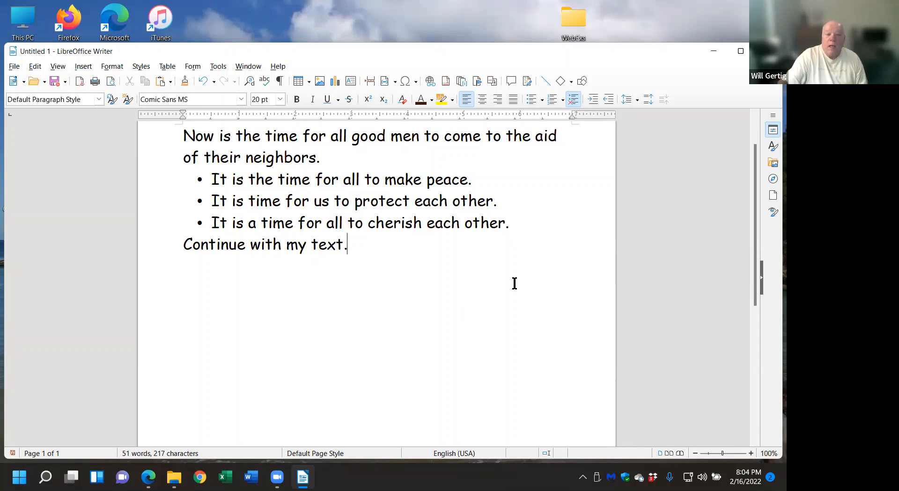
Convert the three bulleted lines to a numbered list
{"action": "left_click", "coordinate": [514, 228]}
{"action": "left_click_drag", "start_coordinate": [514, 227], "coordinate": [192, 179]}
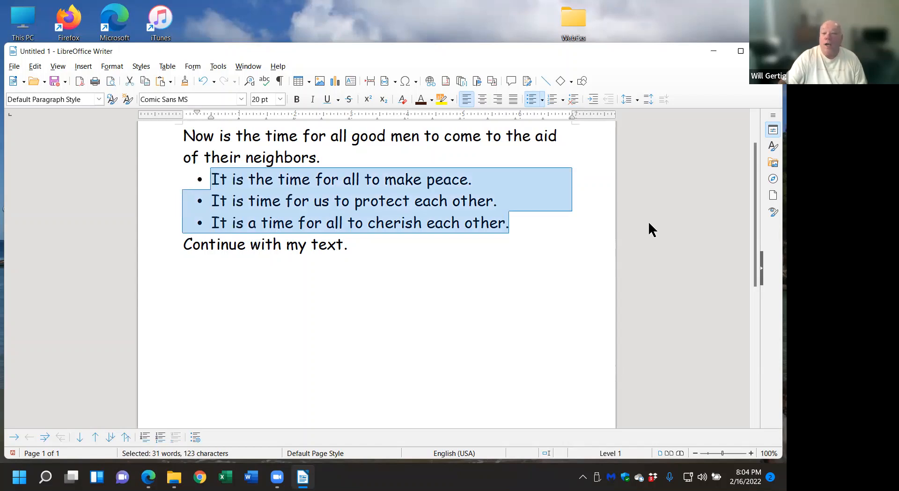
{"action": "left_click", "coordinate": [551, 100]}
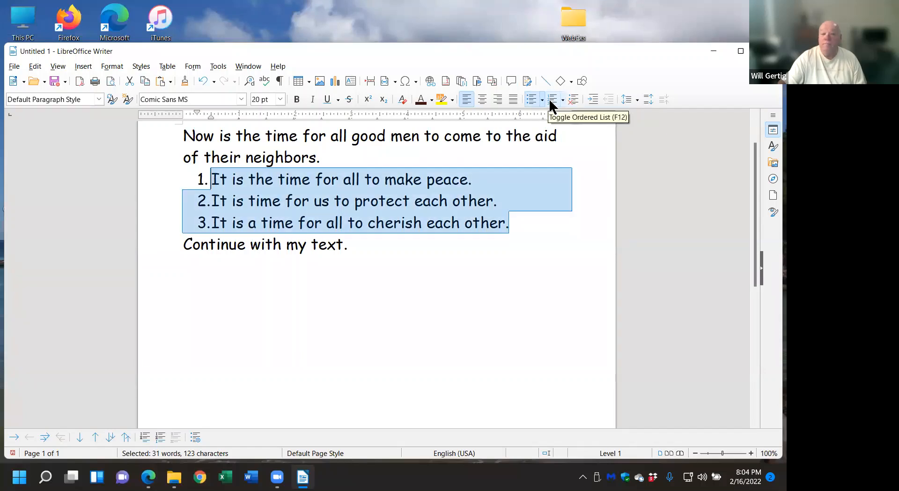
{"action": "left_click", "coordinate": [475, 391]}
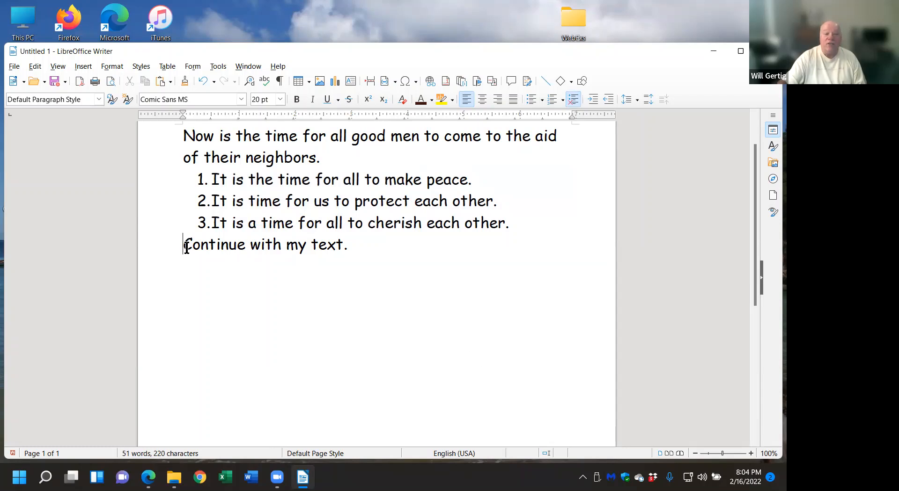
Try merging "Continue with my text." into the third list item and splitting it off as a numbered item of its own
{"action": "key", "text": "BackSpace"}
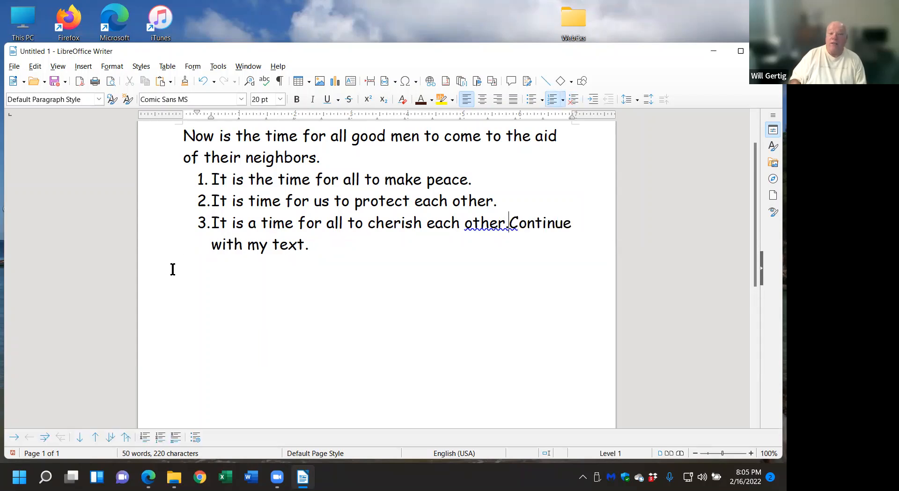
{"action": "key", "text": "Return"}
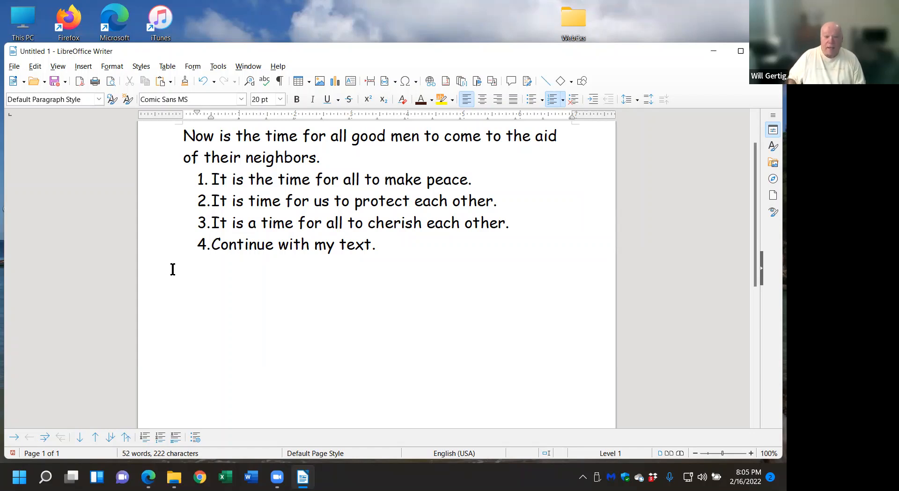
{"action": "key", "text": "Return"}
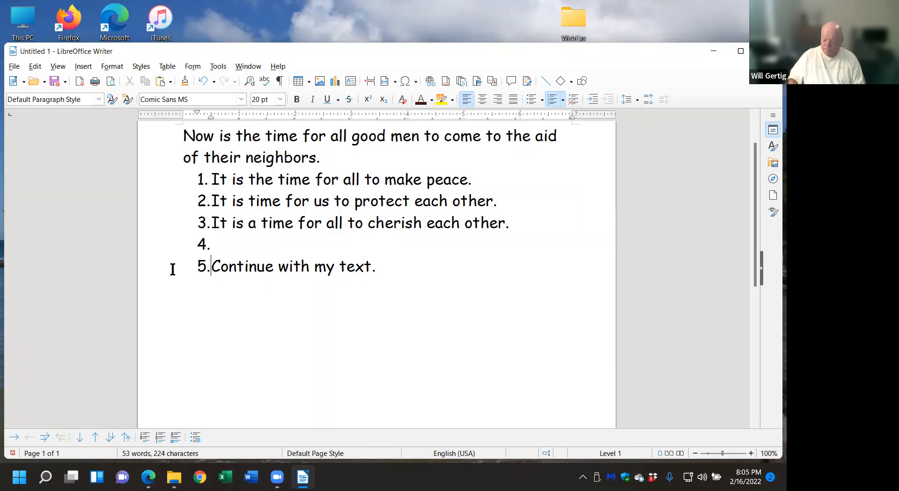
{"action": "key", "text": "BackSpace"}
{"action": "key", "text": "BackSpace"}
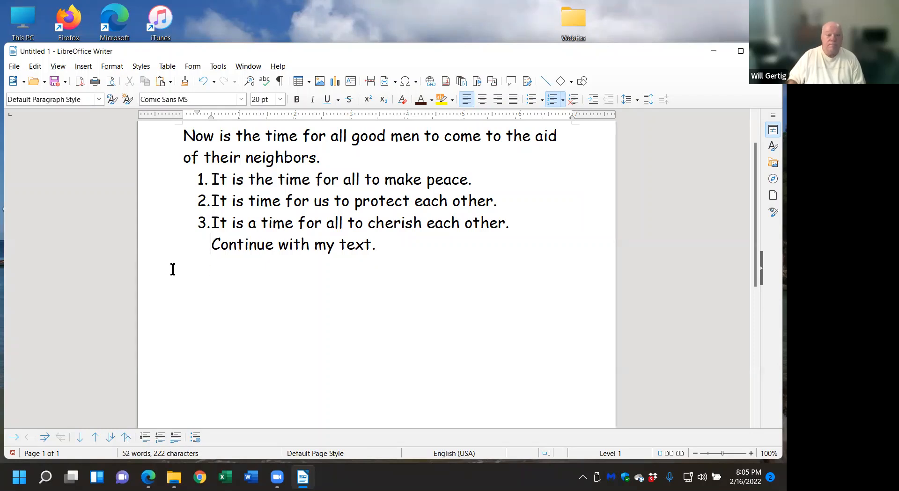
{"action": "key", "text": "BackSpace"}
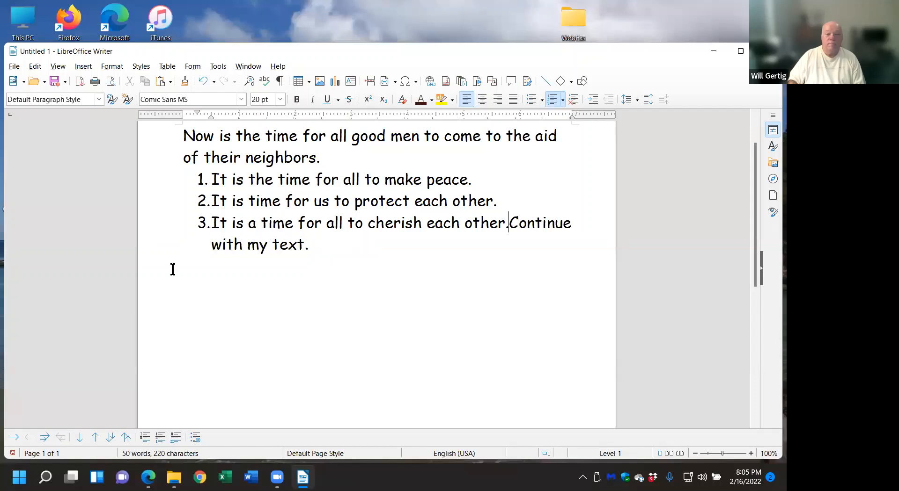
{"action": "key", "text": "Return"}
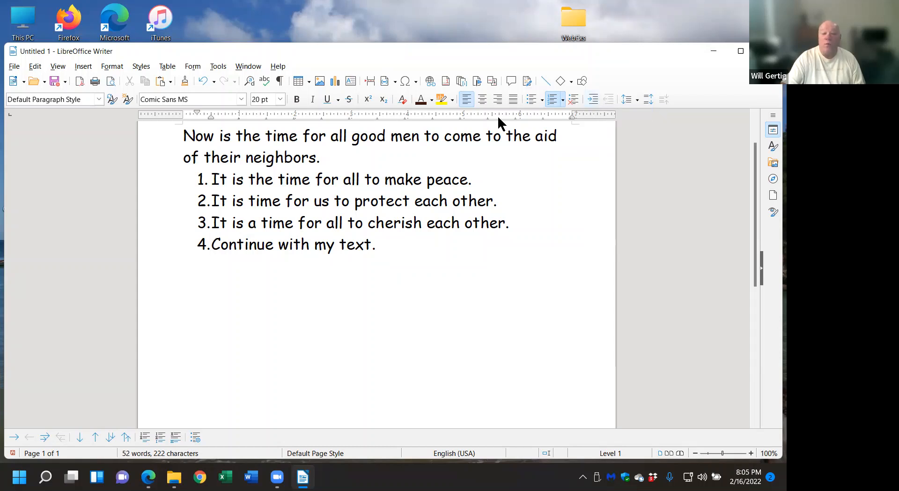
Remove the number from "Continue with my text." and join the text to the end of the third list item
{"action": "left_click", "coordinate": [210, 245]}
{"action": "key", "text": "BackSpace"}
{"action": "key", "text": "BackSpace"}
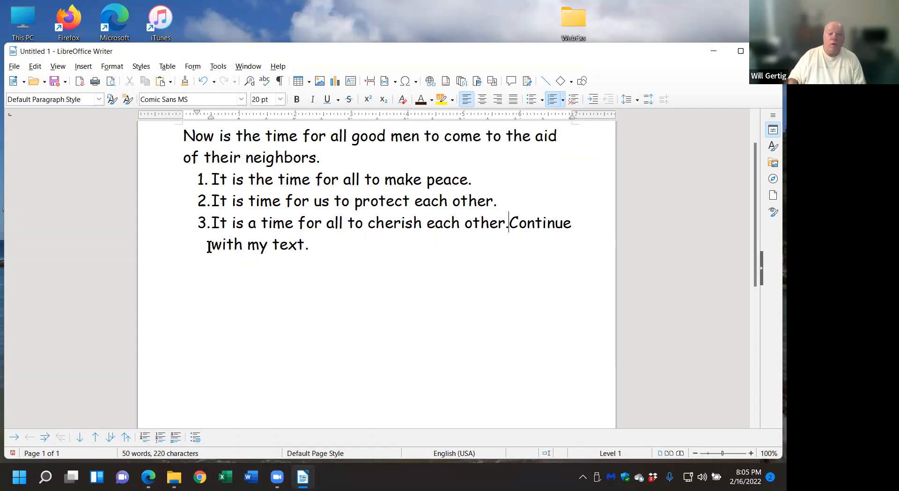
Put "Continue with my text." on its own unnumbered line below the third list item, with one blank line between them
{"action": "key", "text": "Return"}
{"action": "key", "text": "BackSpace"}
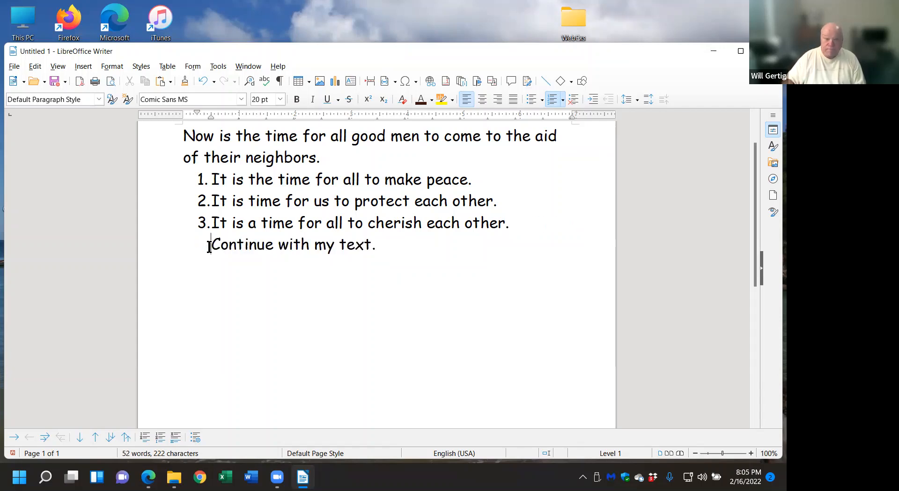
{"action": "key", "text": "Return"}
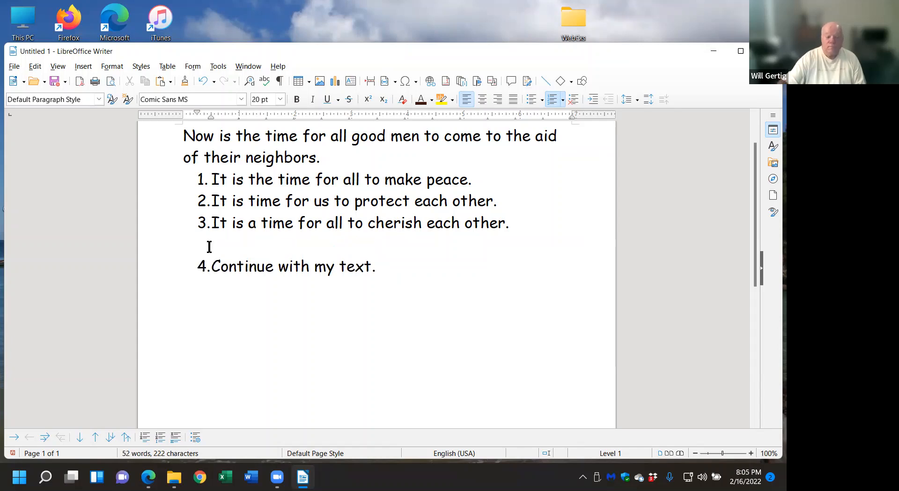
{"action": "key", "text": "BackSpace"}
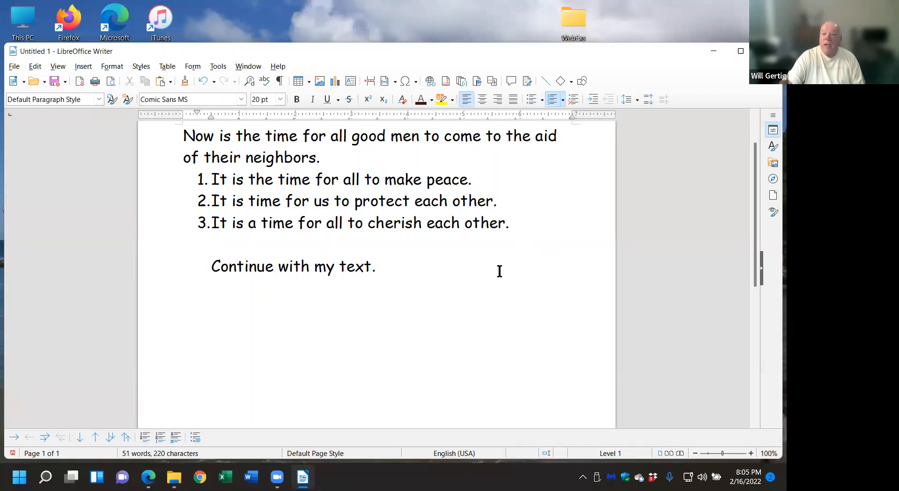
Highlight the whole text from the opening sentence to "Continue with my text." in red, and undo the highlighting
{"action": "left_click", "coordinate": [382, 270]}
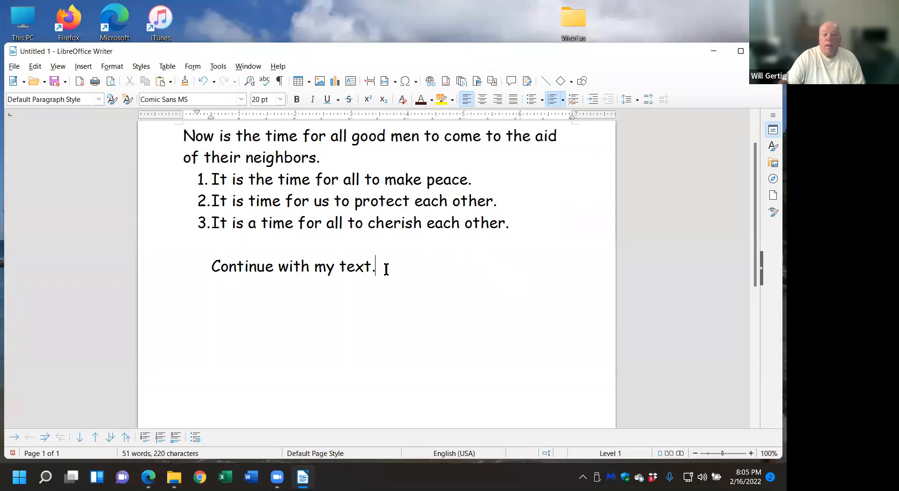
{"action": "key", "text": "Left"}
{"action": "left_click_drag", "start_coordinate": [377, 266], "coordinate": [184, 138]}
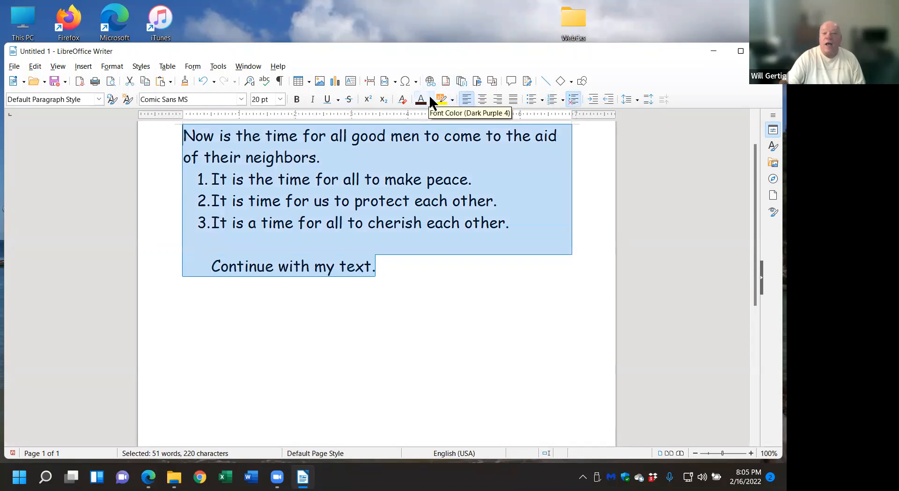
{"action": "left_click", "coordinate": [451, 99]}
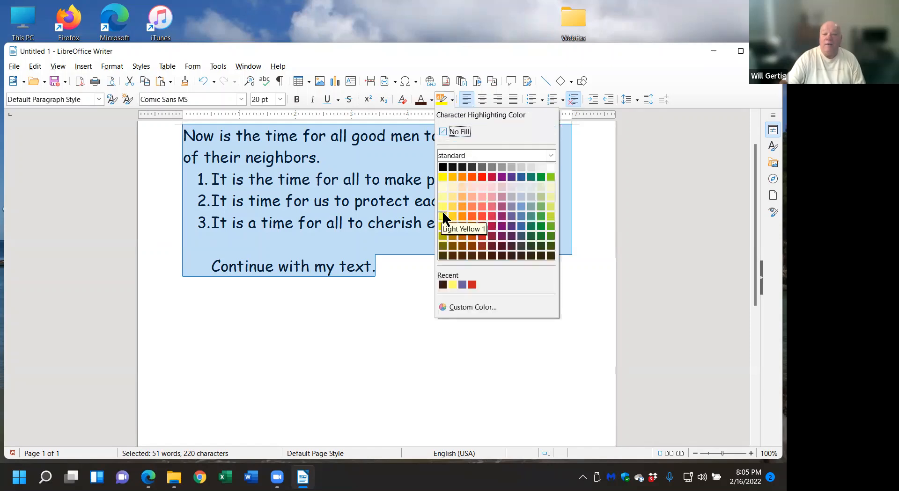
{"action": "left_click", "coordinate": [472, 284]}
{"action": "left_click", "coordinate": [450, 311]}
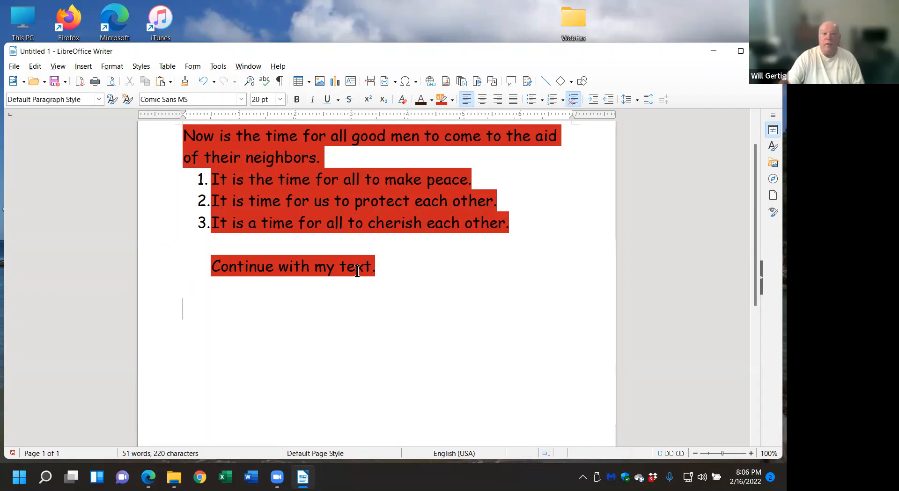
{"action": "left_click", "coordinate": [203, 80]}
End the list below "Continue with my text." and add an empty unindented paragraph for further content
{"action": "left_click", "coordinate": [393, 267]}
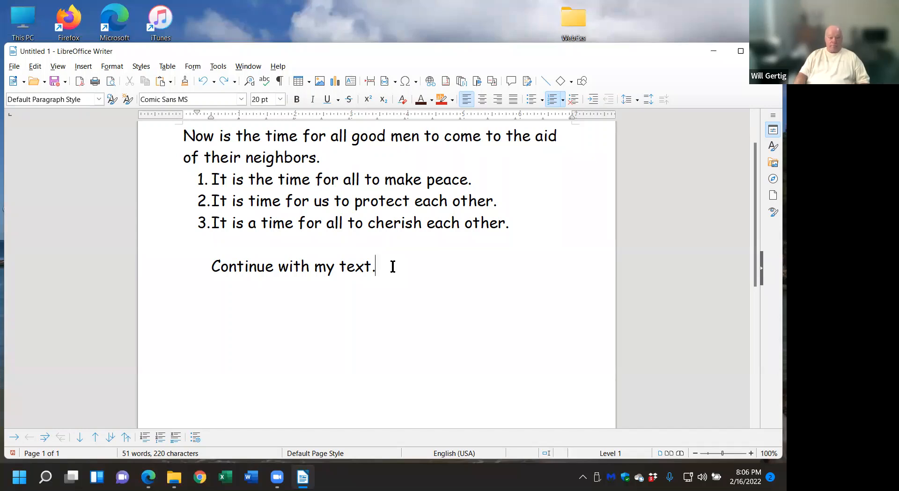
{"action": "key", "text": "Return"}
{"action": "key", "text": "BackSpace"}
{"action": "key", "text": "BackSpace"}
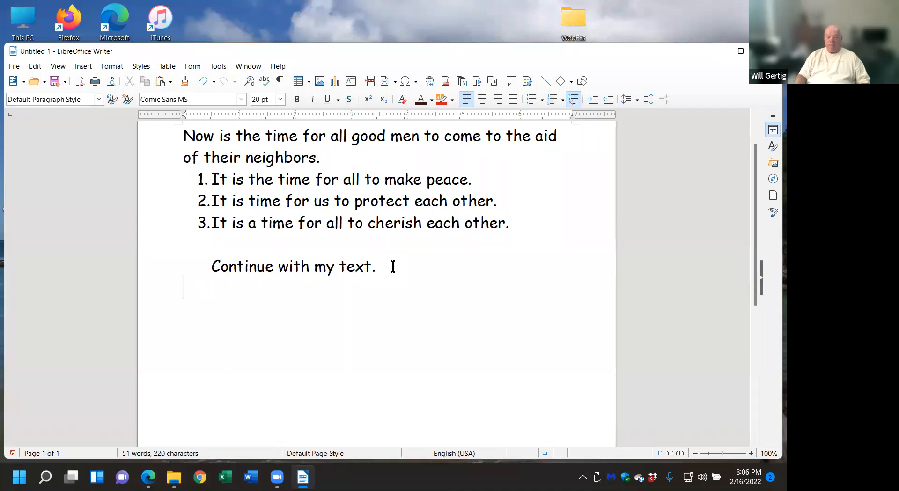
{"action": "key", "text": "Return"}
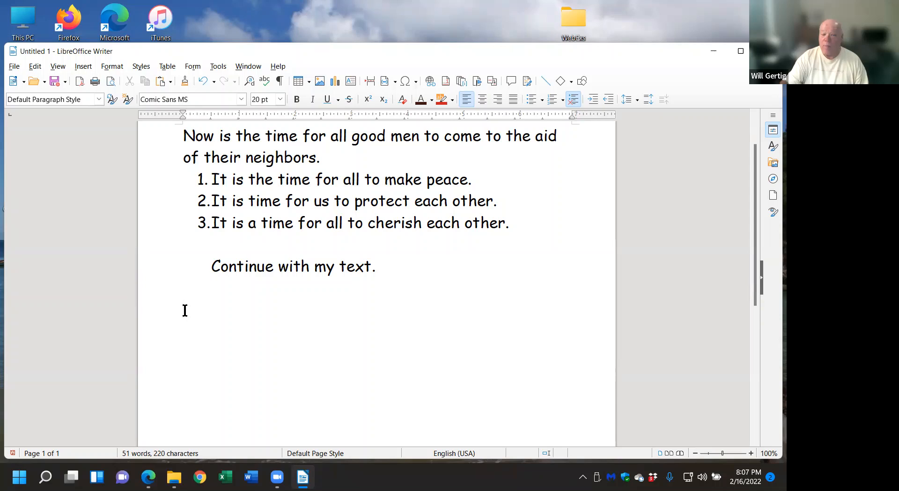
Start inserting an image and browse to the image files in the OneDrive Pictures folder
{"action": "left_click", "coordinate": [321, 84]}
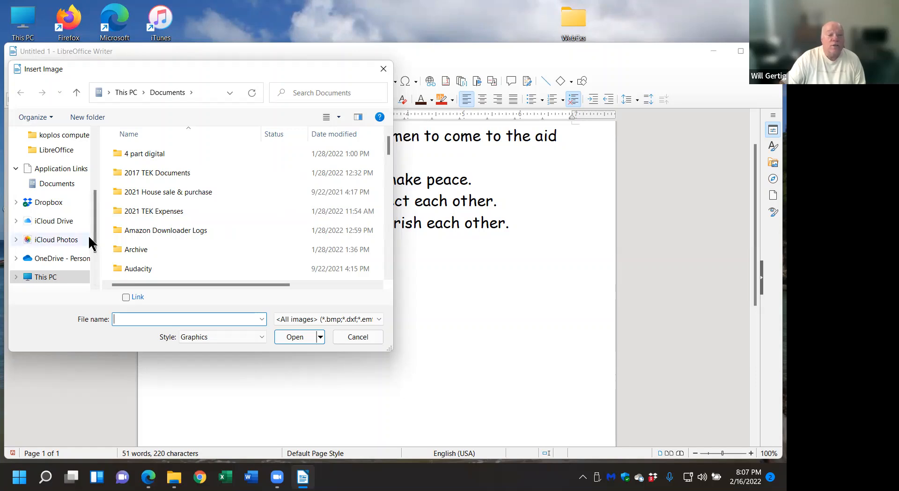
{"action": "left_click", "coordinate": [15, 259]}
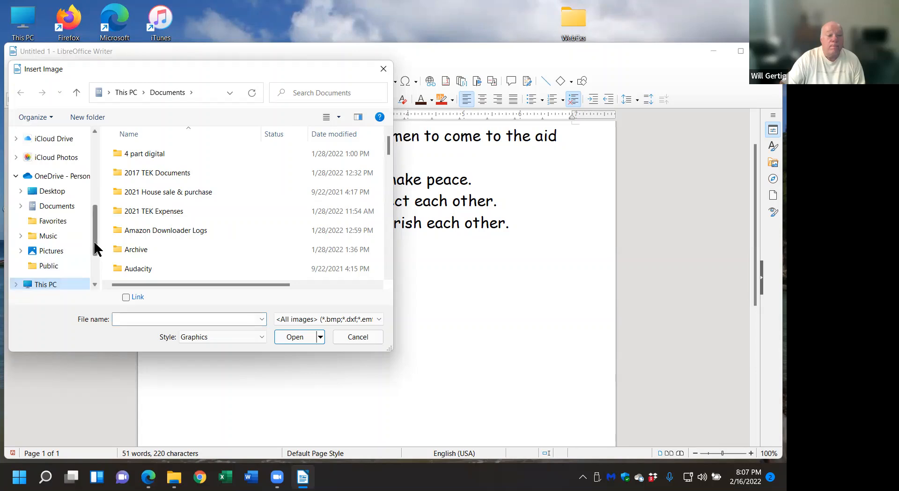
{"action": "left_click", "coordinate": [51, 252]}
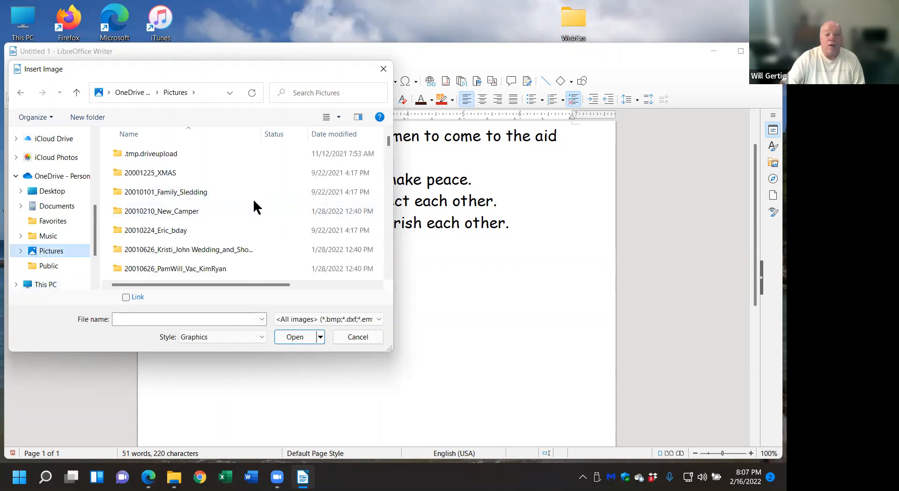
{"action": "scroll", "coordinate": [253, 208], "scroll_direction": "down", "scroll_amount": 15}
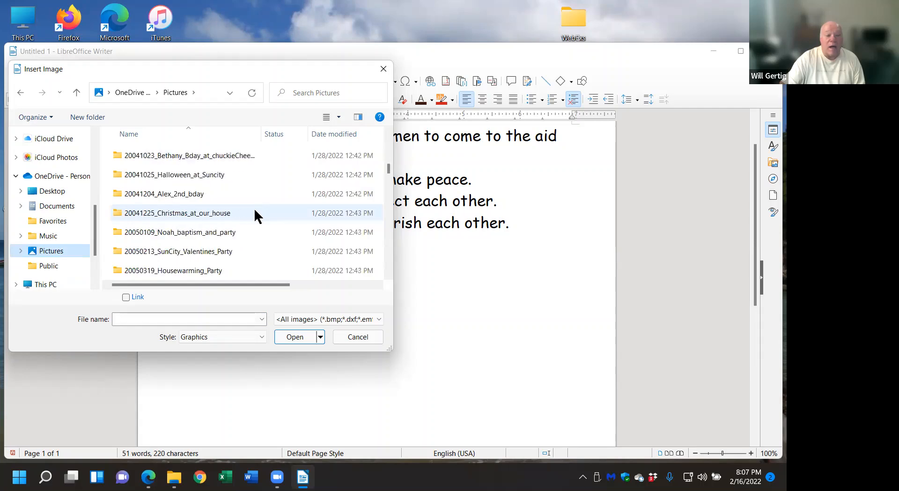
{"action": "scroll", "coordinate": [254, 206], "scroll_direction": "down", "scroll_amount": 15}
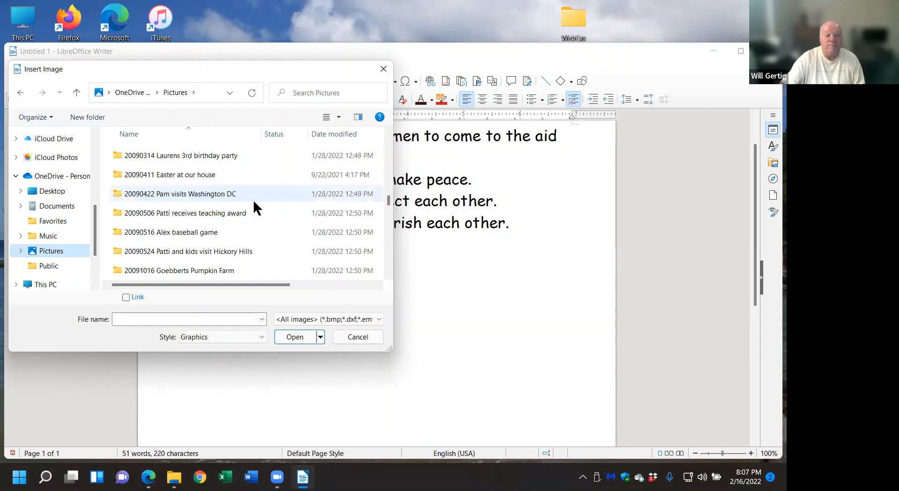
{"action": "scroll", "coordinate": [252, 199], "scroll_direction": "down", "scroll_amount": 10}
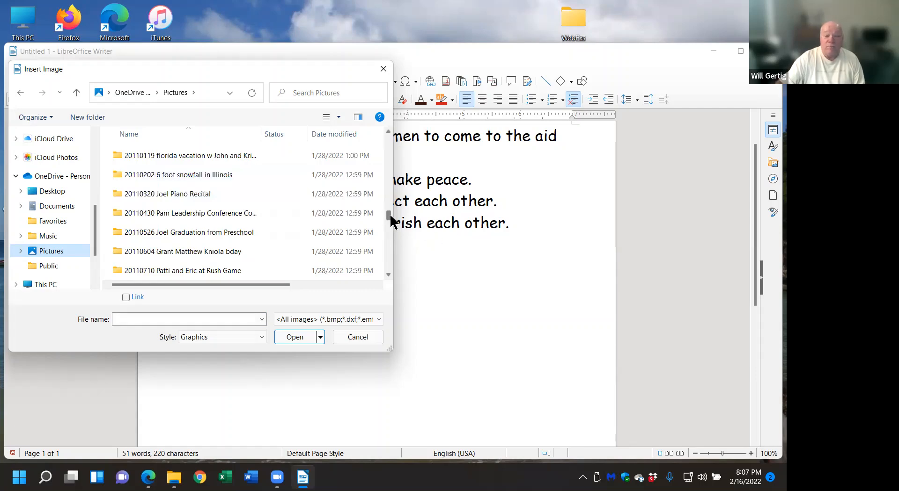
{"action": "left_click_drag", "start_coordinate": [390, 214], "coordinate": [389, 262]}
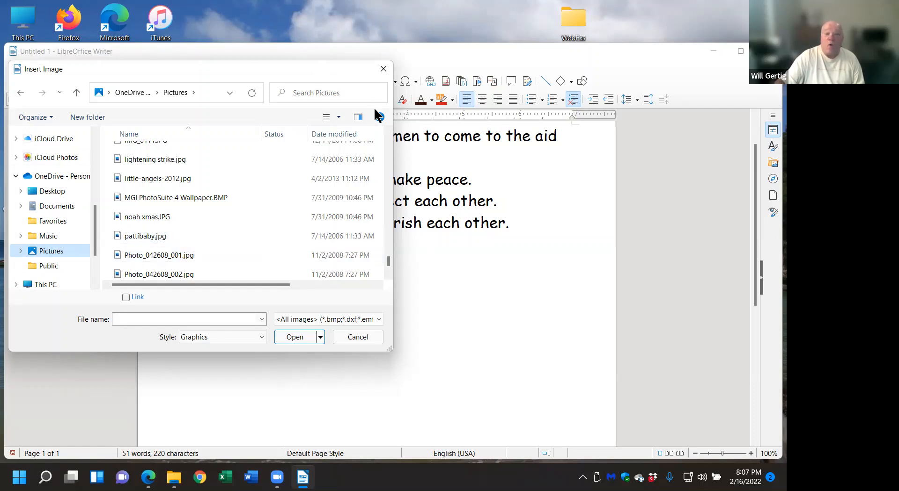
Show the Pictures folder as large icons and insert the image 3.jpg into the document
{"action": "left_click", "coordinate": [339, 121]}
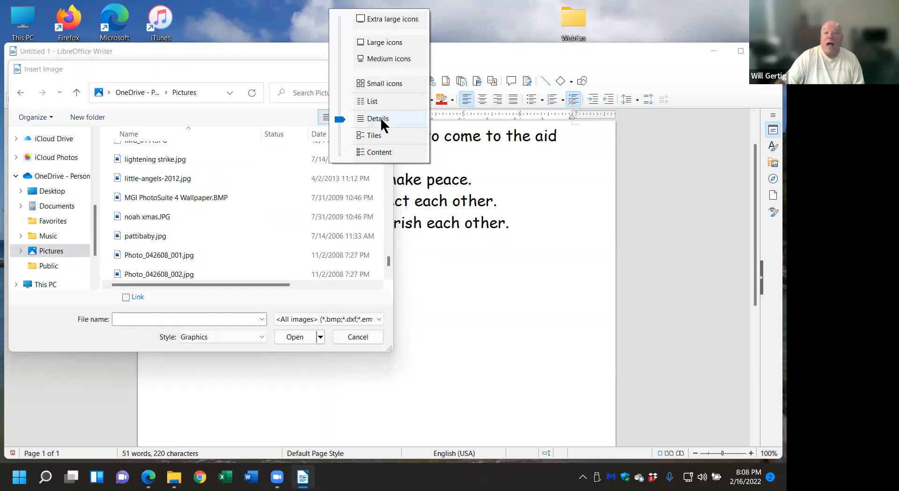
{"action": "left_click", "coordinate": [383, 43]}
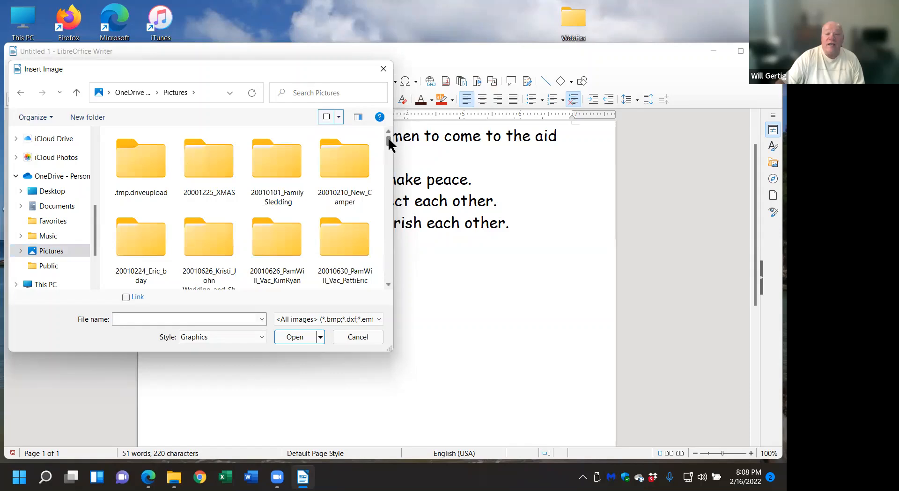
{"action": "left_click_drag", "start_coordinate": [388, 143], "coordinate": [387, 245]}
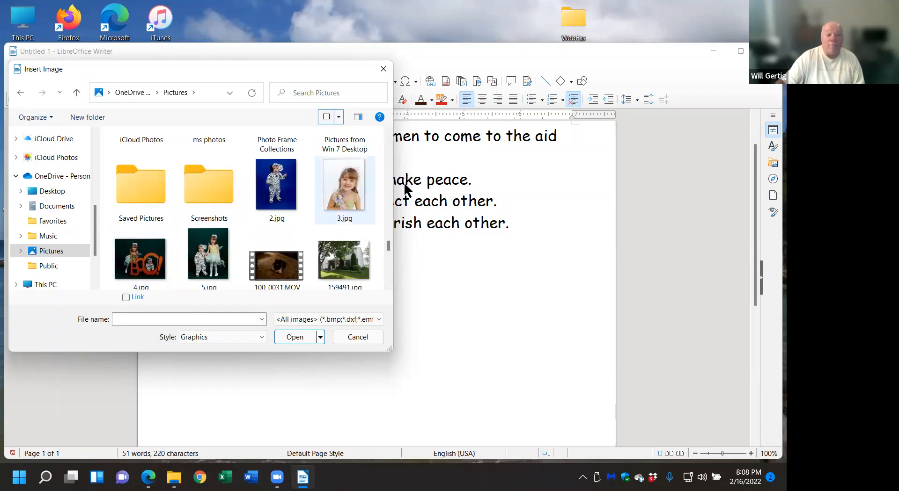
{"action": "left_click", "coordinate": [346, 197]}
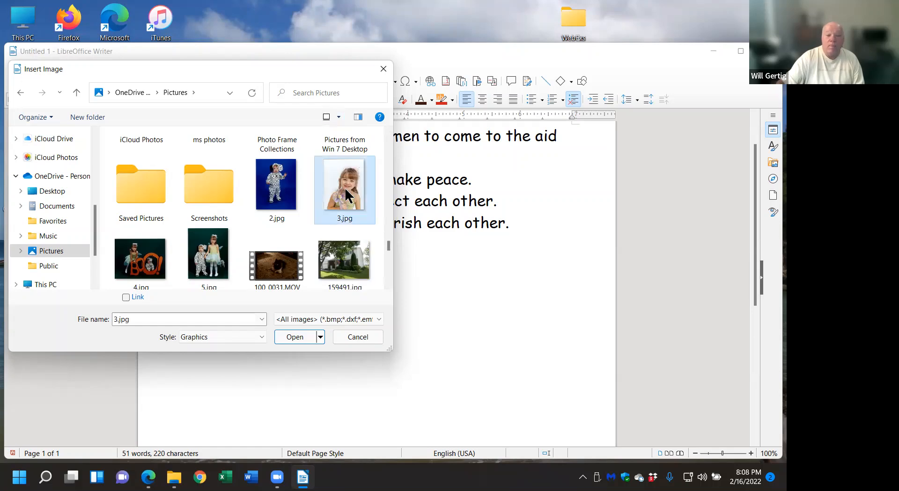
{"action": "left_click", "coordinate": [295, 338]}
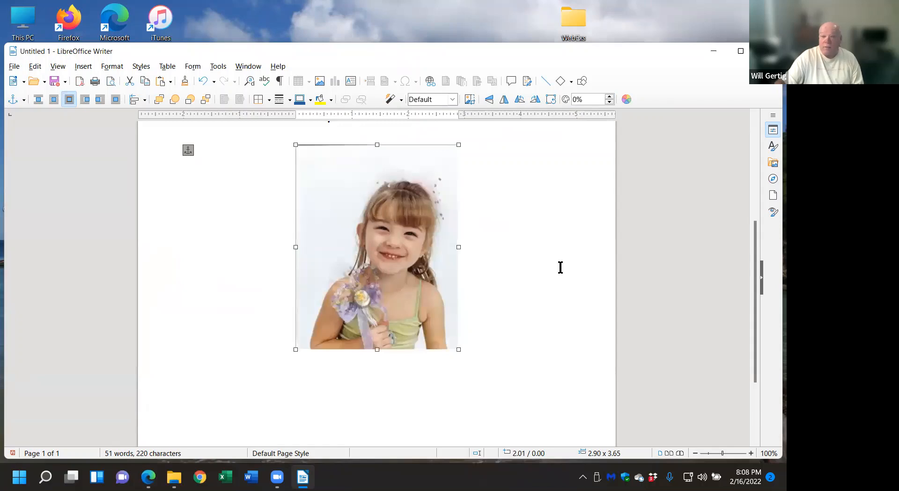
Deselect the inserted photo below "Continue with my text." and select it again
{"action": "scroll", "coordinate": [560, 267], "scroll_direction": "up", "scroll_amount": 2}
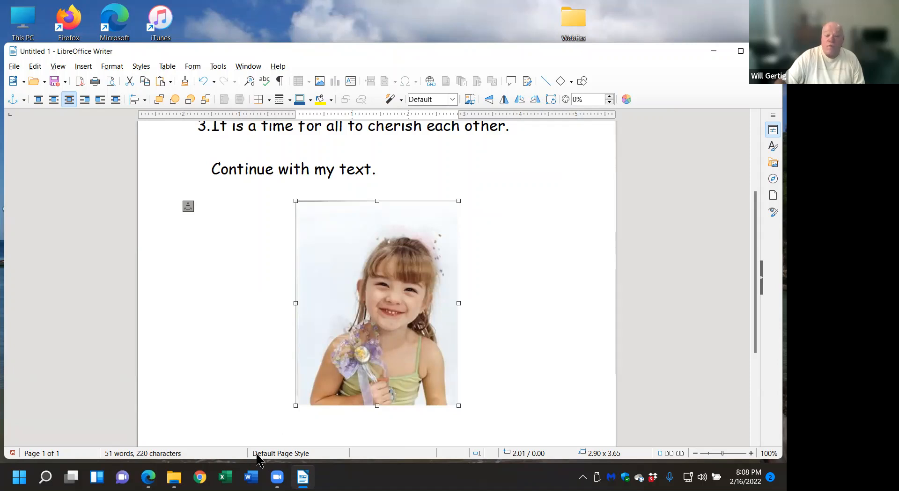
{"action": "left_click", "coordinate": [267, 416]}
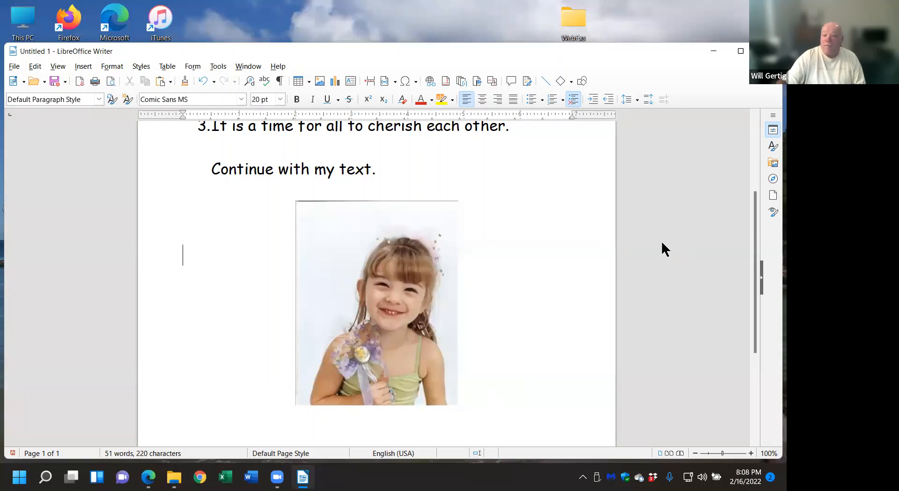
{"action": "left_click", "coordinate": [329, 253]}
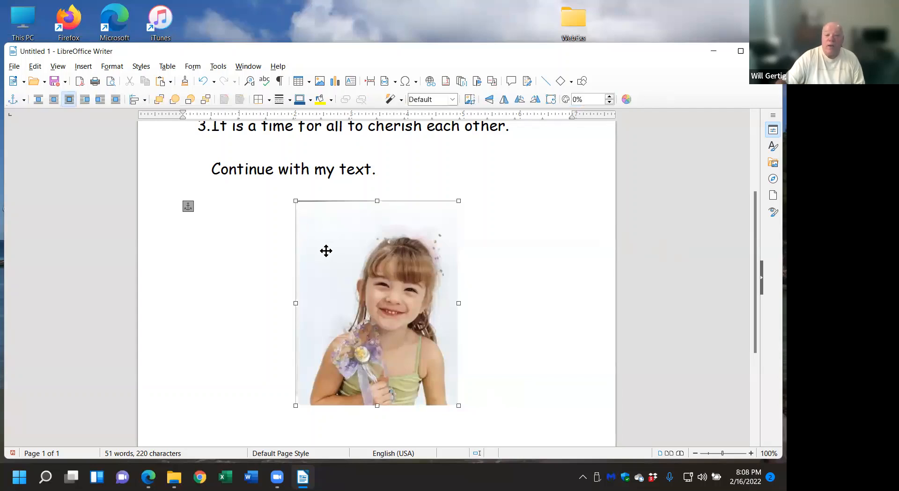
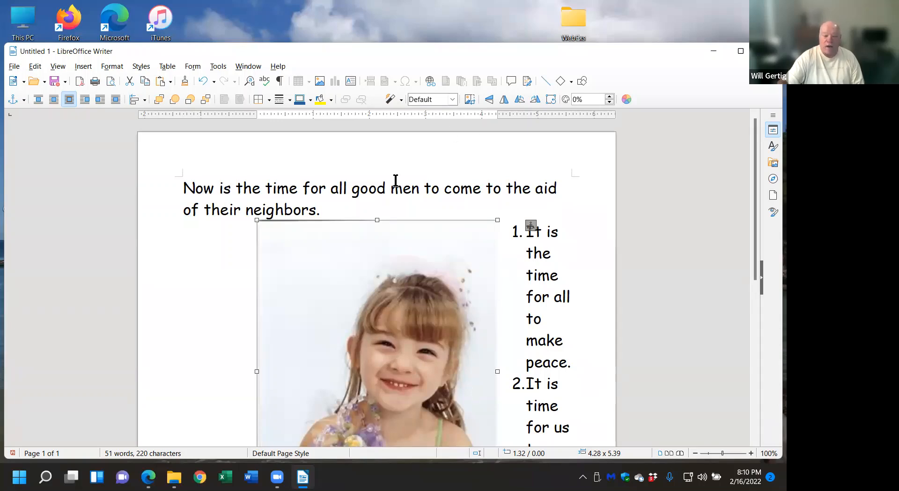
Review how the opening sentence and numbered list flow around the photo, and place the cursor in the first list item
{"action": "scroll", "coordinate": [209, 311], "scroll_direction": "down", "scroll_amount": 6}
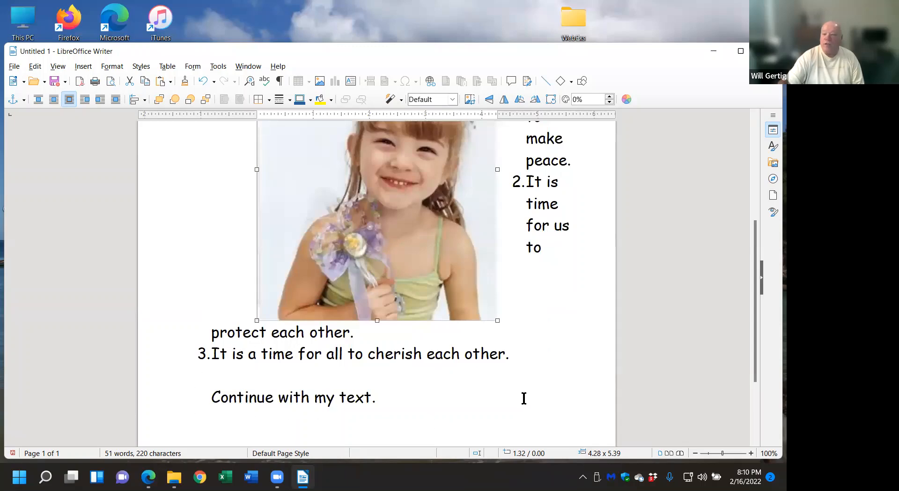
{"action": "scroll", "coordinate": [559, 343], "scroll_direction": "up", "scroll_amount": 5}
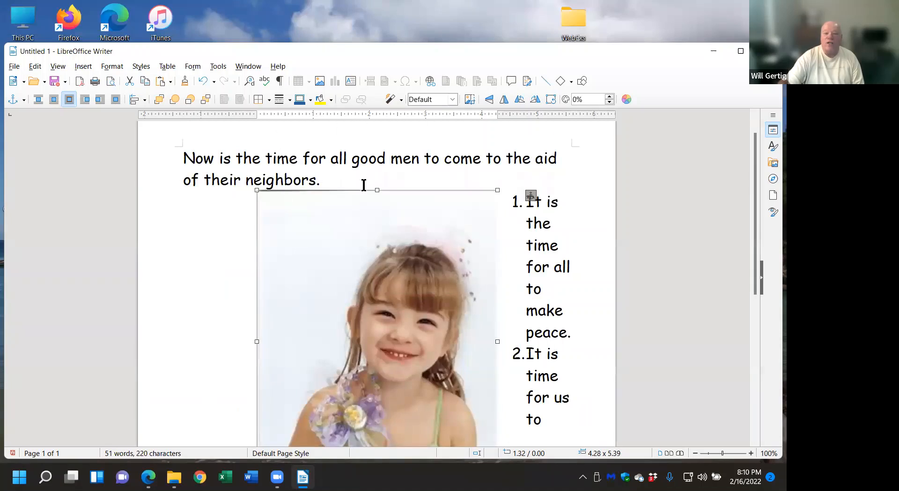
{"action": "left_click_drag", "start_coordinate": [321, 181], "coordinate": [164, 165]}
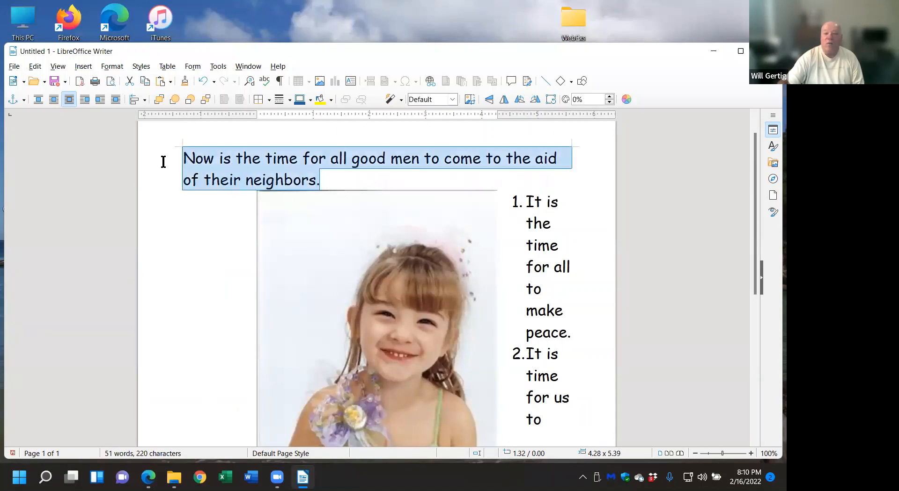
{"action": "left_click", "coordinate": [579, 290]}
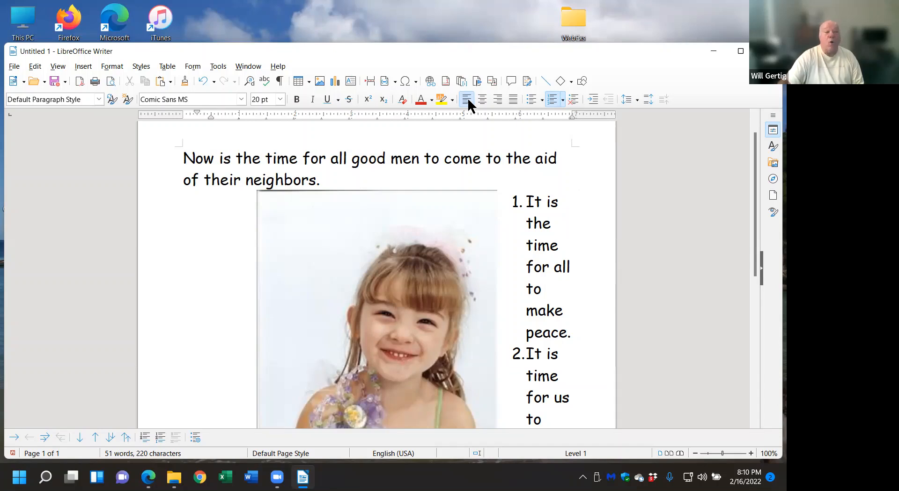
Start saving the untitled document and set its file name to Example 1.odt
{"action": "left_click", "coordinate": [65, 82]}
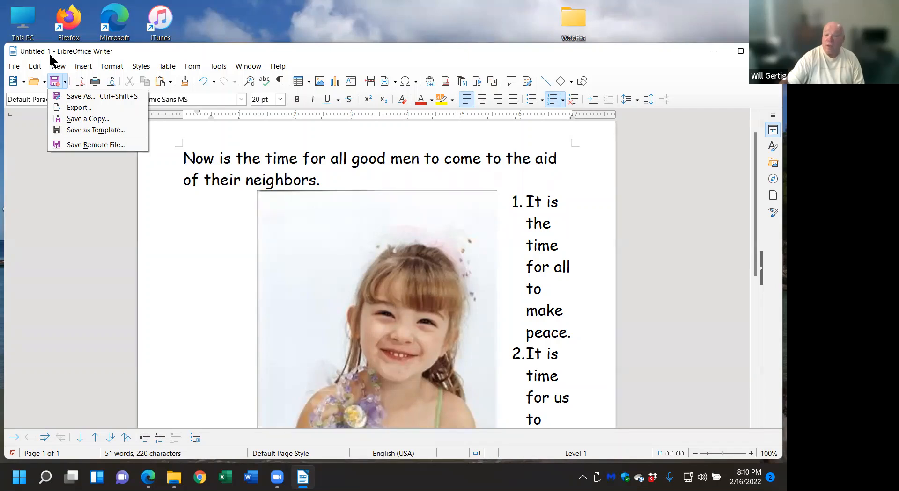
{"action": "left_click", "coordinate": [55, 83]}
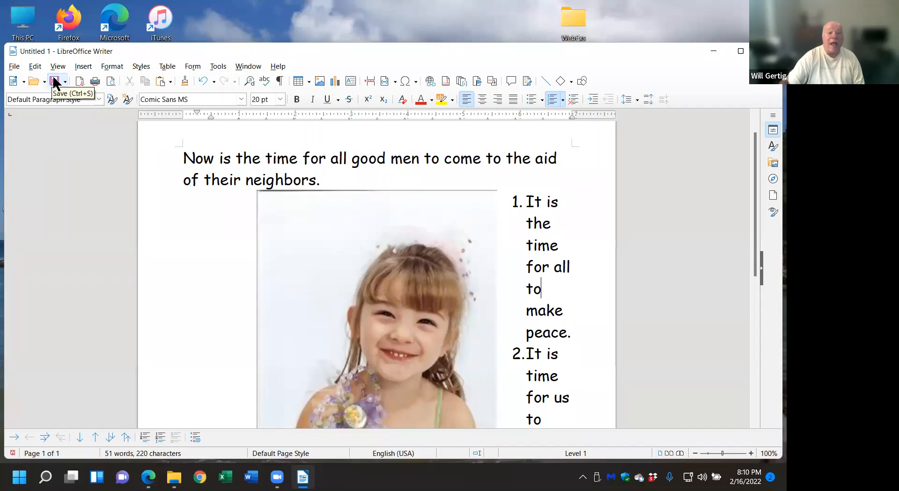
{"action": "left_click", "coordinate": [55, 84]}
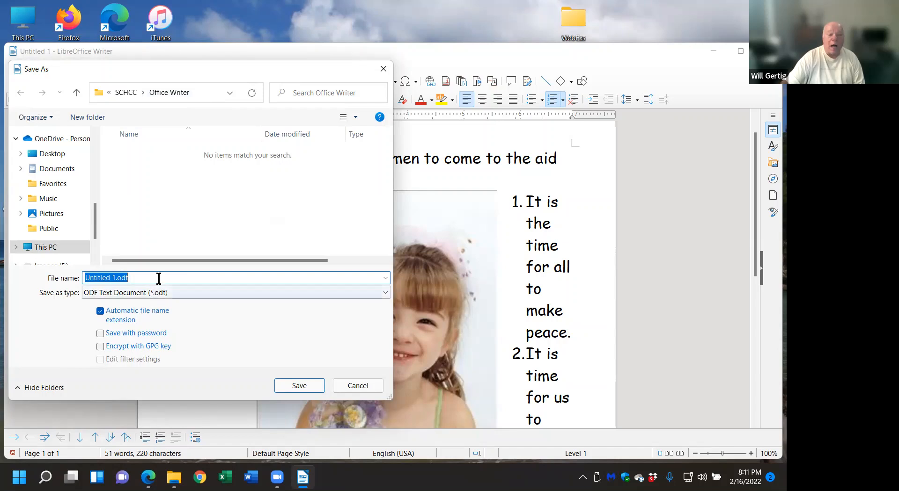
{"action": "left_click", "coordinate": [117, 278]}
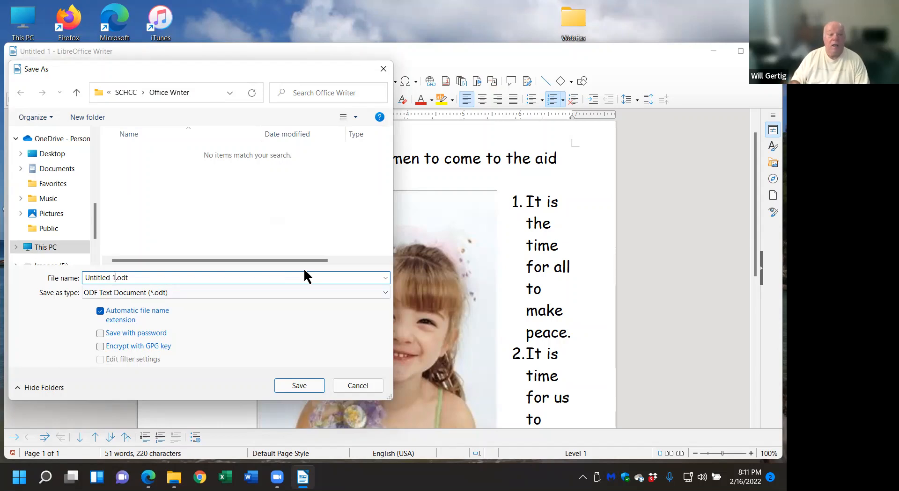
{"action": "key", "text": "BackSpace"}
{"action": "key", "text": "BackSpace"}
{"action": "key", "text": "BackSpace"}
{"action": "key", "text": "BackSpace"}
{"action": "key", "text": "BackSpace"}
{"action": "key", "text": "BackSpace"}
{"action": "key", "text": "BackSpace"}
{"action": "key", "text": "BackSpace"}
{"action": "key", "text": "BackSpace"}
{"action": "key", "text": "BackSpace"}
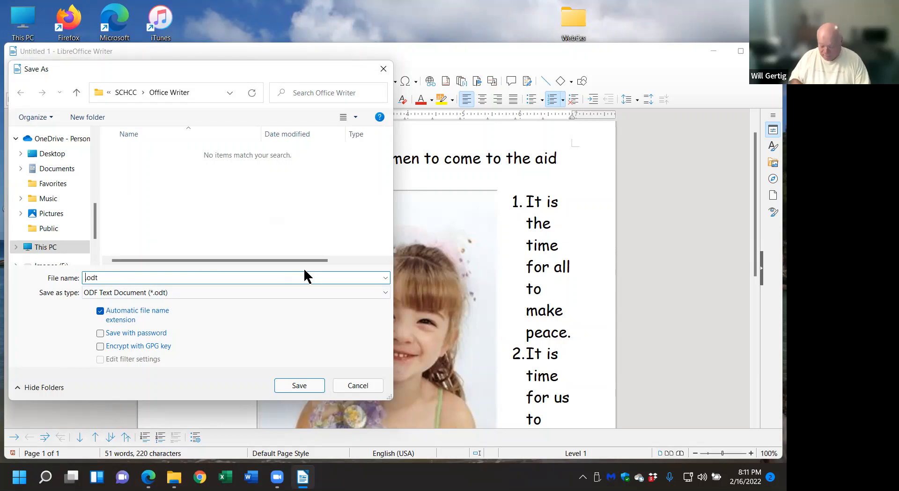
{"action": "type", "text": "Exa"}
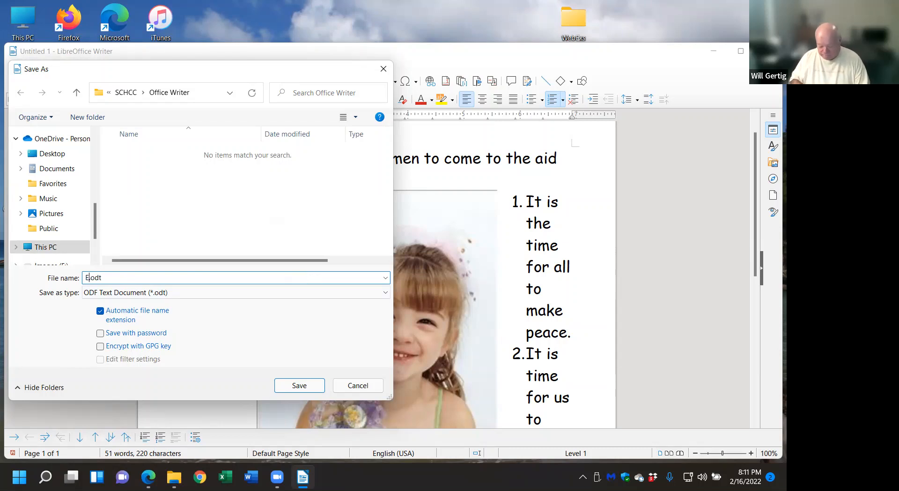
{"action": "type", "text": "mple"}
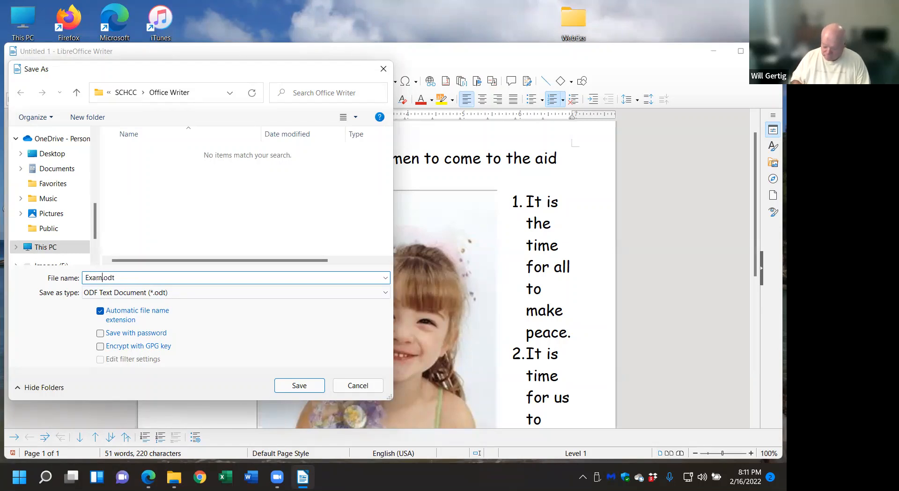
{"action": "type", "text": " 1"}
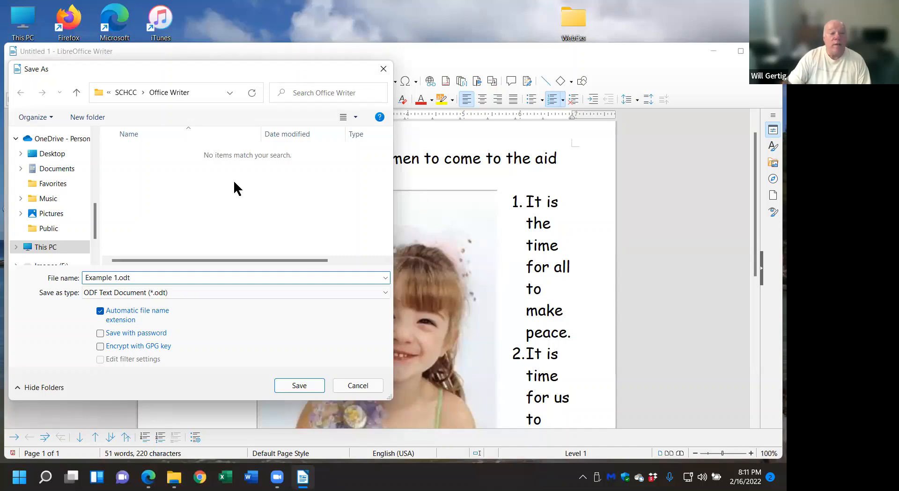
Save the document to the OneDrive Desktop folder as an ODF Text Document and minimize its window
{"action": "left_click", "coordinate": [61, 155]}
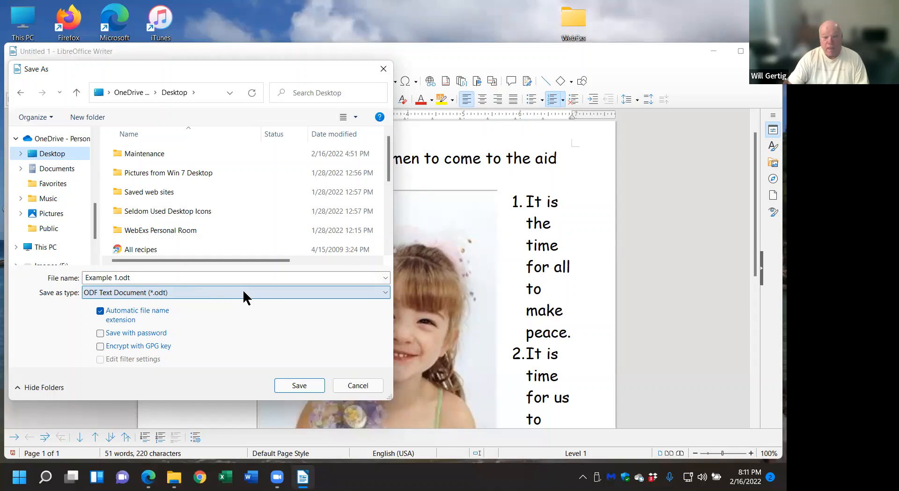
{"action": "left_click", "coordinate": [308, 387]}
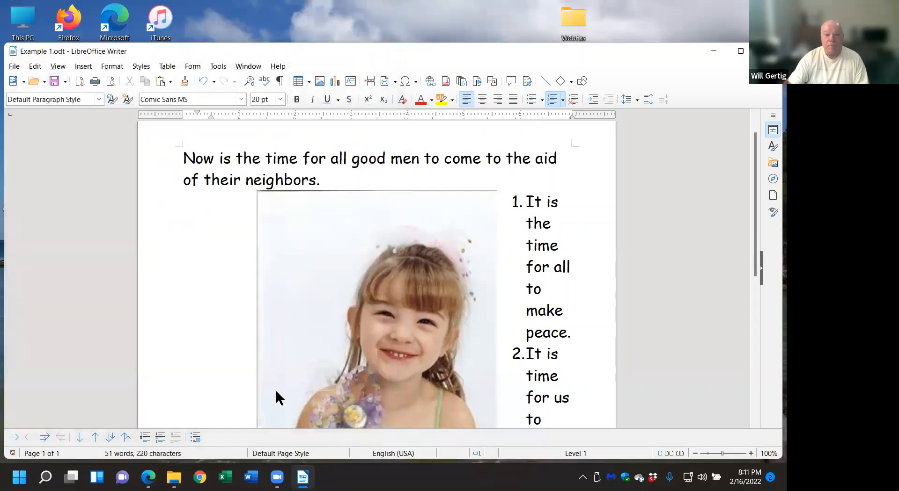
{"action": "left_click", "coordinate": [713, 47]}
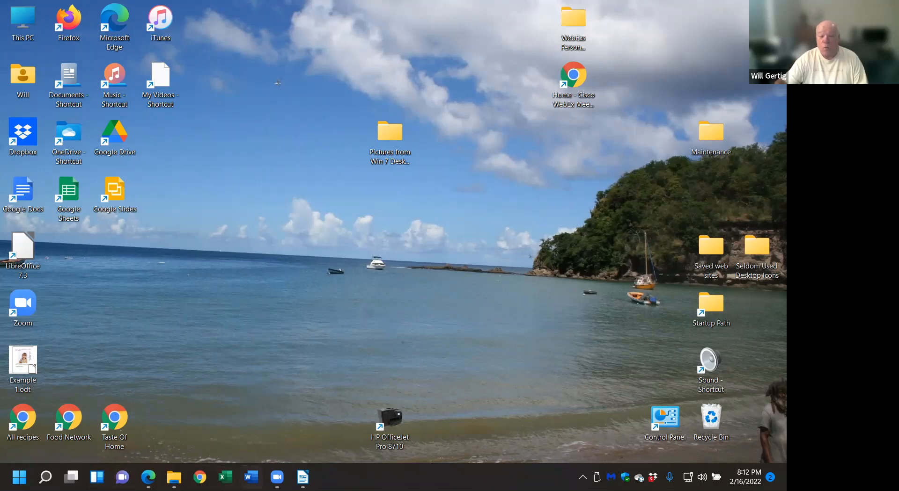
Switch to Word, start a blank document and try to open Example 1.odt from the OneDrive Desktop folder
{"action": "left_click", "coordinate": [251, 477]}
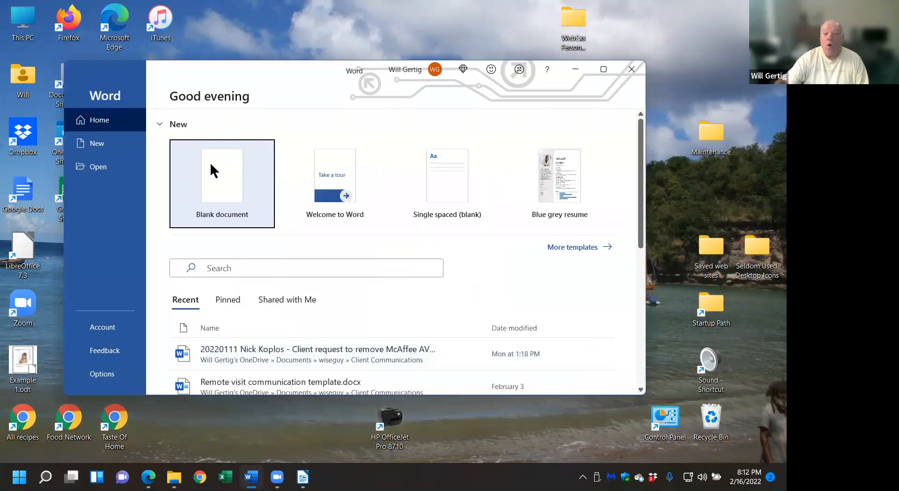
{"action": "left_click", "coordinate": [222, 178]}
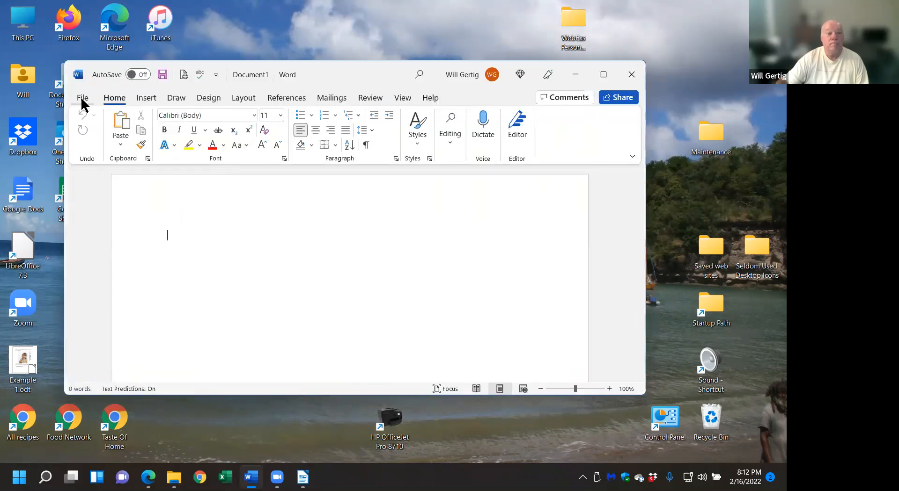
{"action": "left_click", "coordinate": [82, 97]}
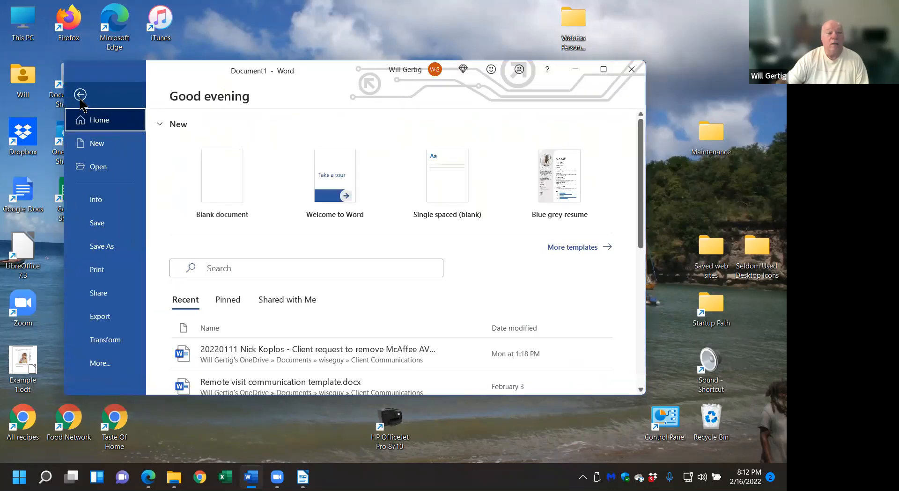
{"action": "left_click", "coordinate": [106, 167]}
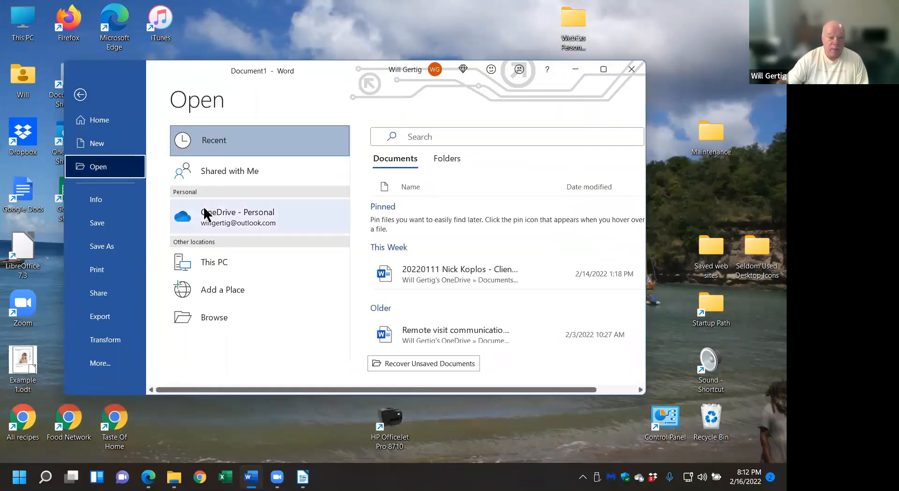
{"action": "left_click", "coordinate": [241, 220]}
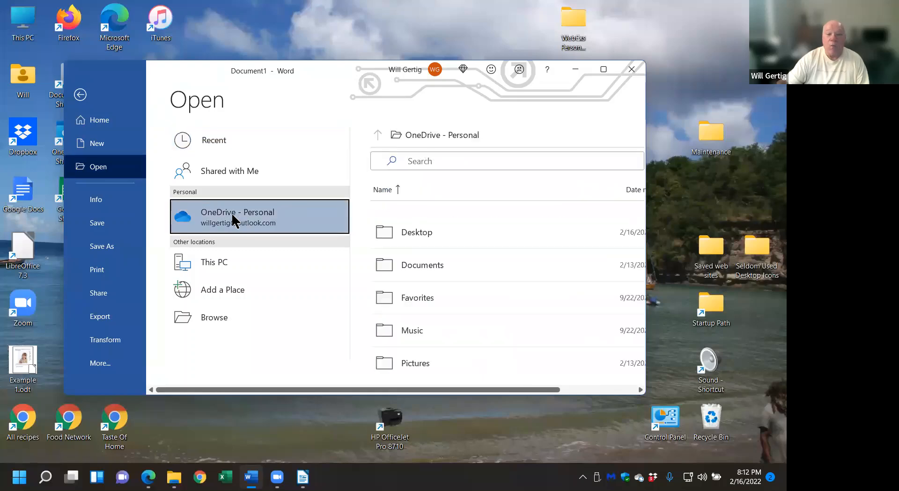
{"action": "left_click", "coordinate": [423, 234]}
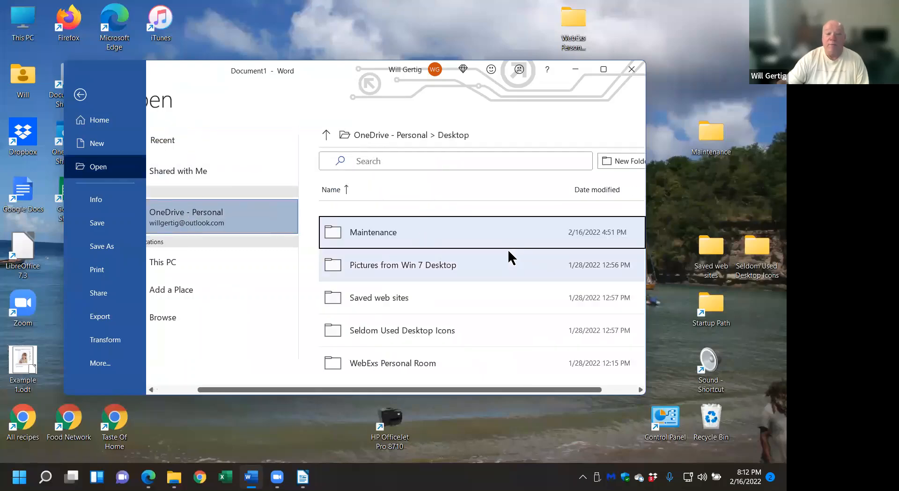
{"action": "scroll", "coordinate": [506, 270], "scroll_direction": "down", "scroll_amount": 1}
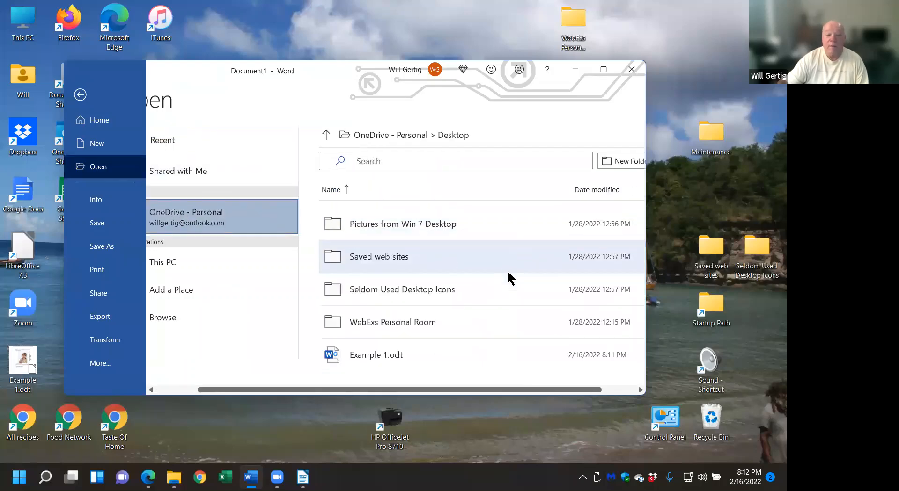
{"action": "double_click", "coordinate": [371, 354]}
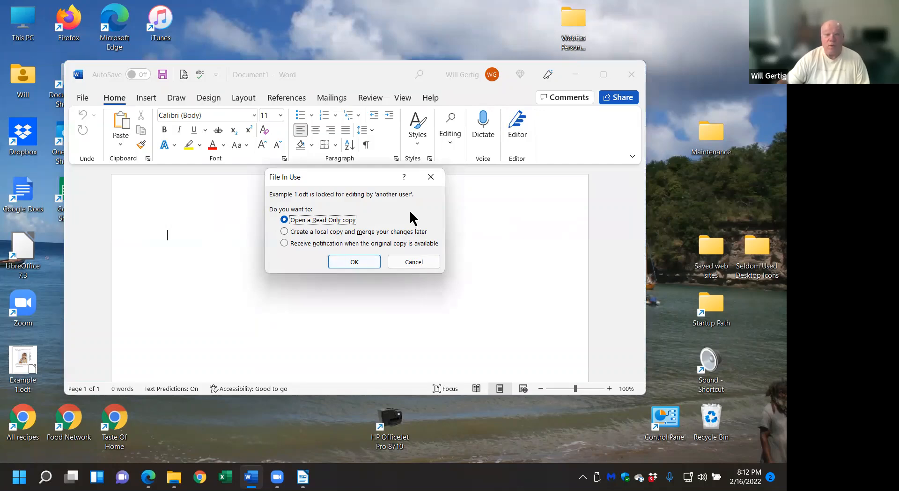
{"action": "left_click", "coordinate": [420, 260]}
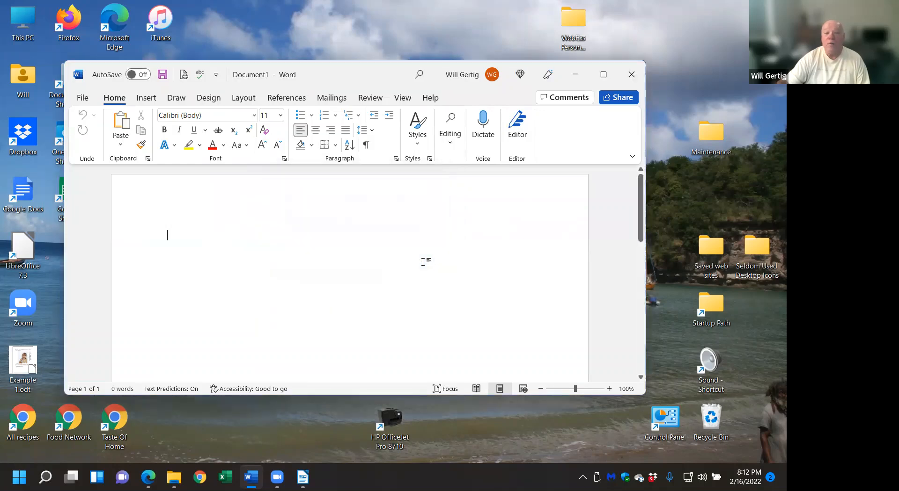
Close Word and open Example 1.odt from the desktop with LibreOffice Writer
{"action": "left_click", "coordinate": [639, 73]}
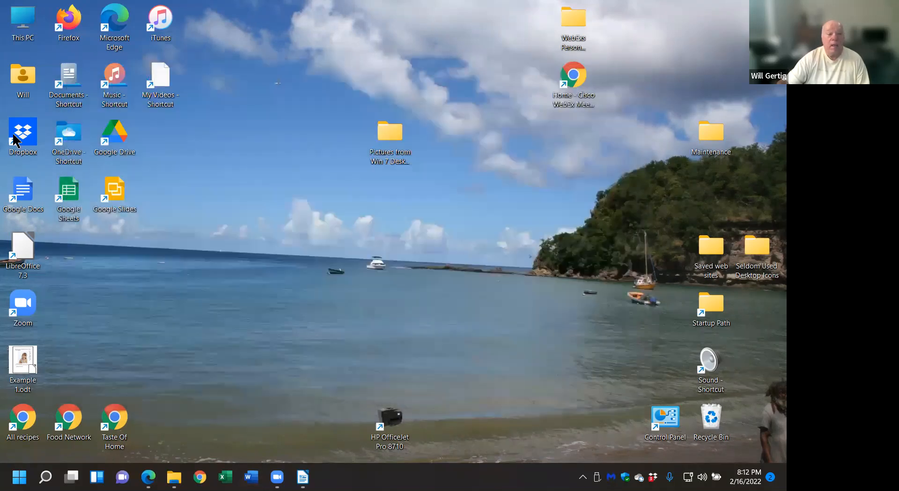
{"action": "double_click", "coordinate": [17, 361]}
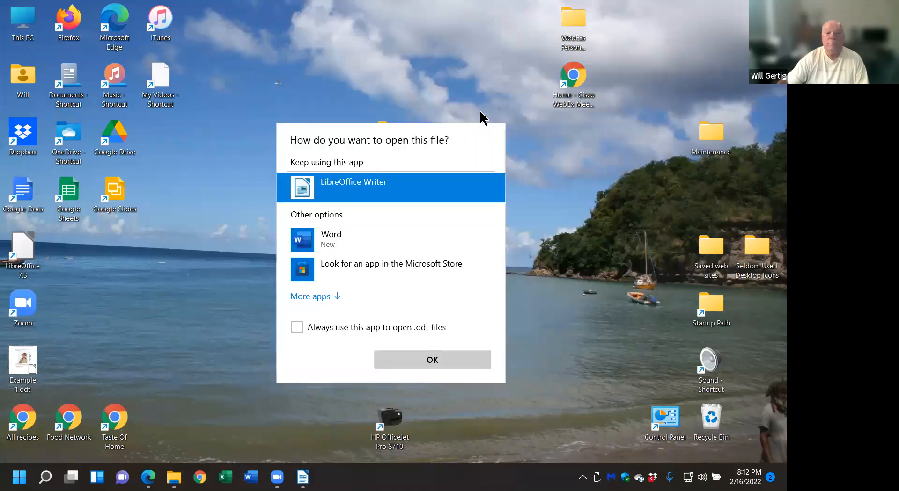
{"action": "left_click", "coordinate": [442, 360]}
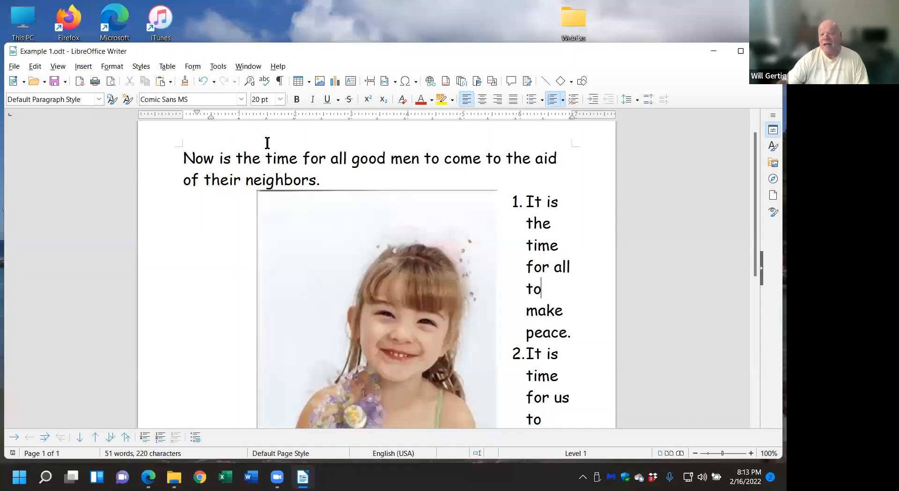
Save a copy of the document on the desktop as Example 1.doc in Word 97–2003 format
{"action": "left_click", "coordinate": [64, 81]}
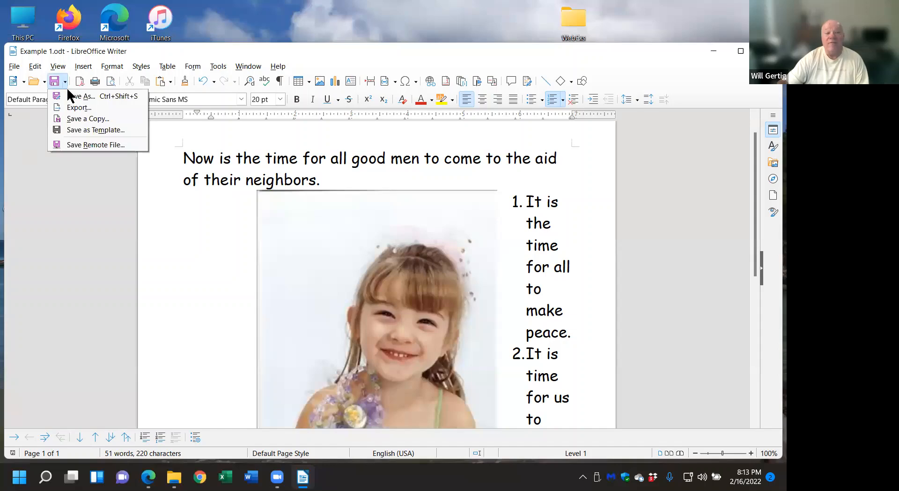
{"action": "left_click", "coordinate": [72, 97]}
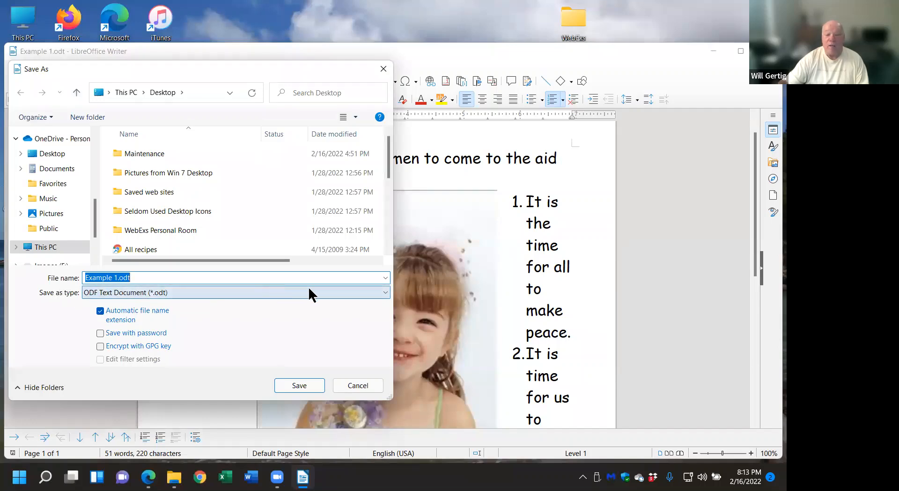
{"action": "left_click", "coordinate": [386, 292]}
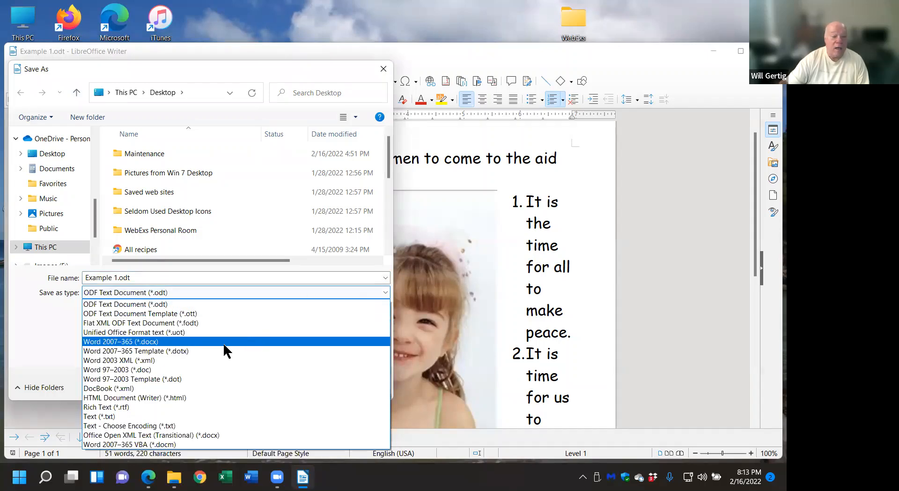
{"action": "left_click", "coordinate": [202, 370]}
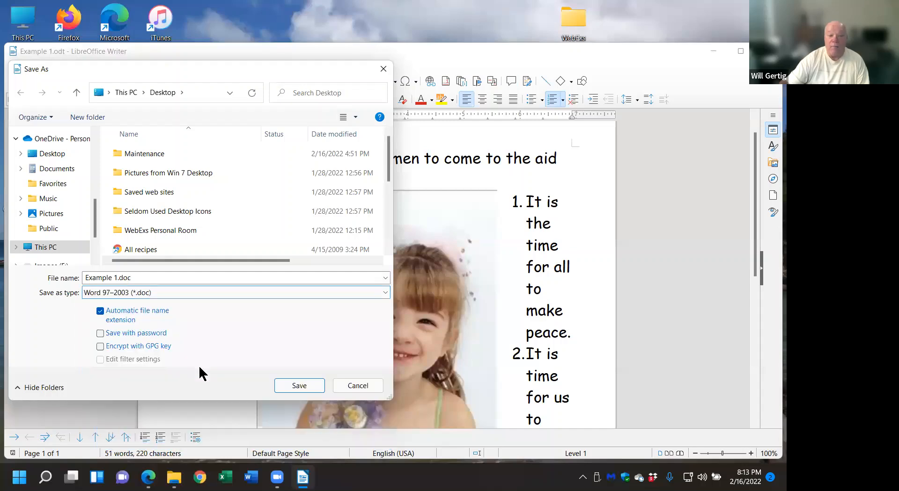
{"action": "left_click", "coordinate": [297, 384]}
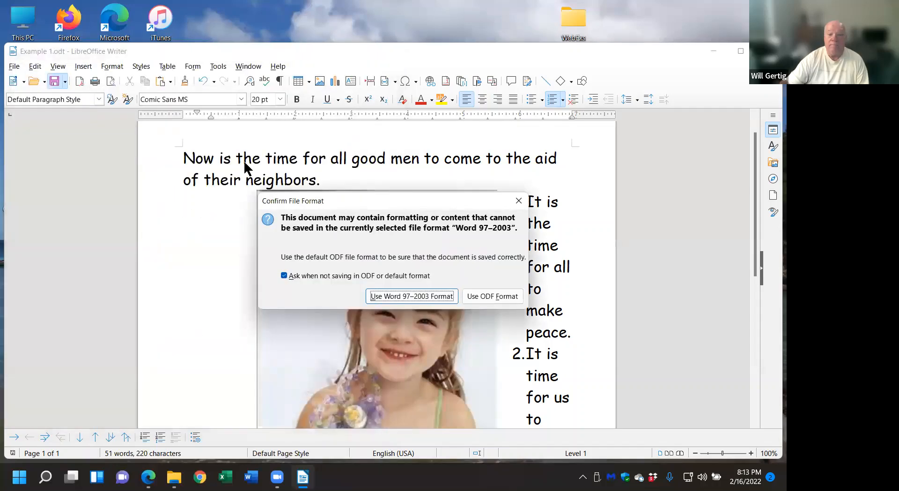
{"action": "left_click", "coordinate": [431, 292]}
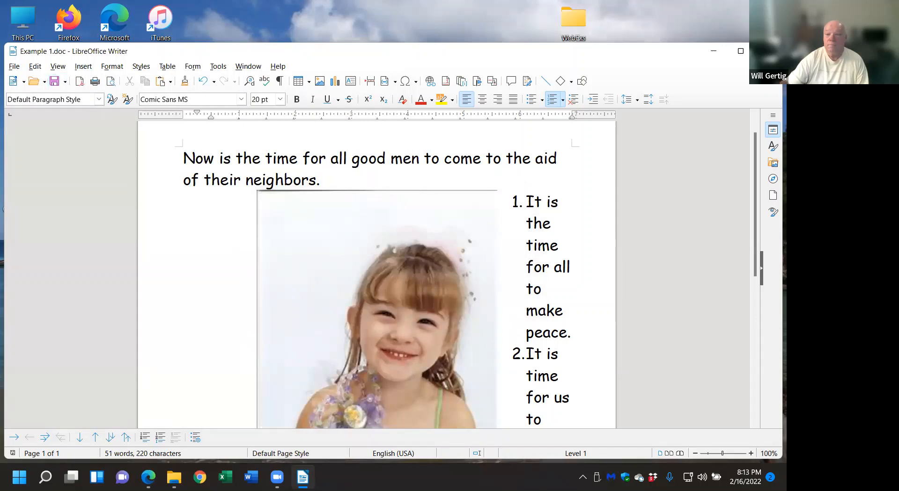
Close Writer and open Example 1.doc from the desktop in a maximized Word window, dismissing the sharing tip
{"action": "left_click", "coordinate": [768, 51]}
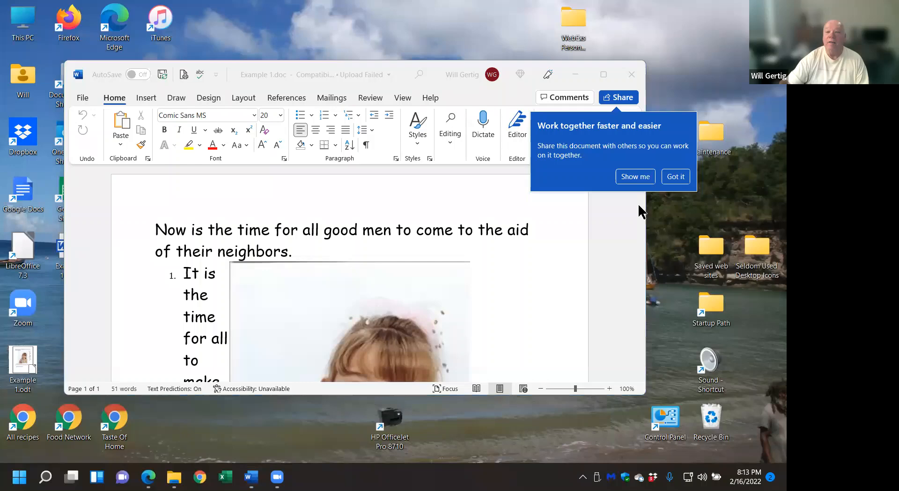
{"action": "left_click", "coordinate": [677, 176]}
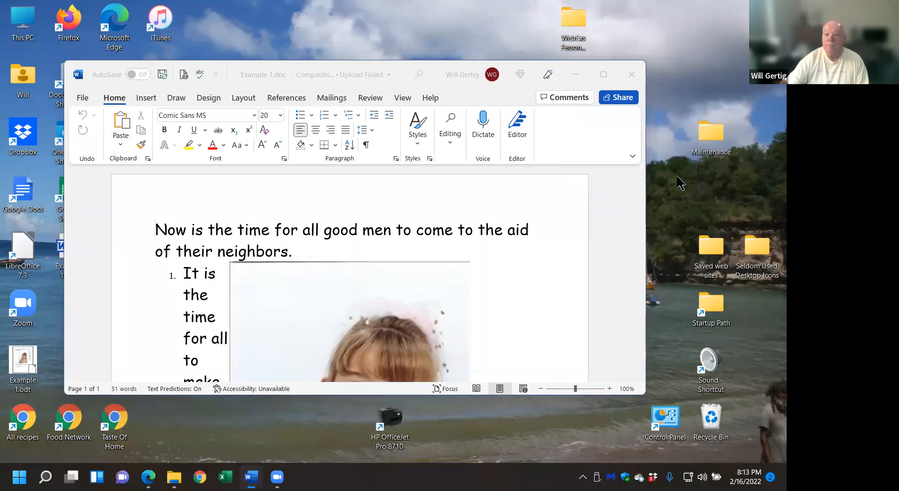
{"action": "left_click", "coordinate": [603, 75]}
Examine the text, numbered list and photo in the Word version from start to end, and close the document
{"action": "scroll", "coordinate": [605, 260], "scroll_direction": "down", "scroll_amount": 2}
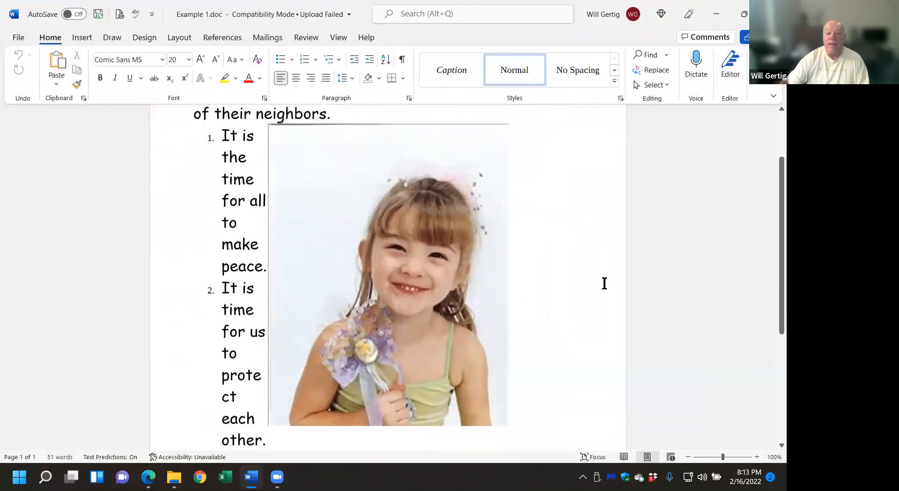
{"action": "scroll", "coordinate": [603, 283], "scroll_direction": "down", "scroll_amount": 2}
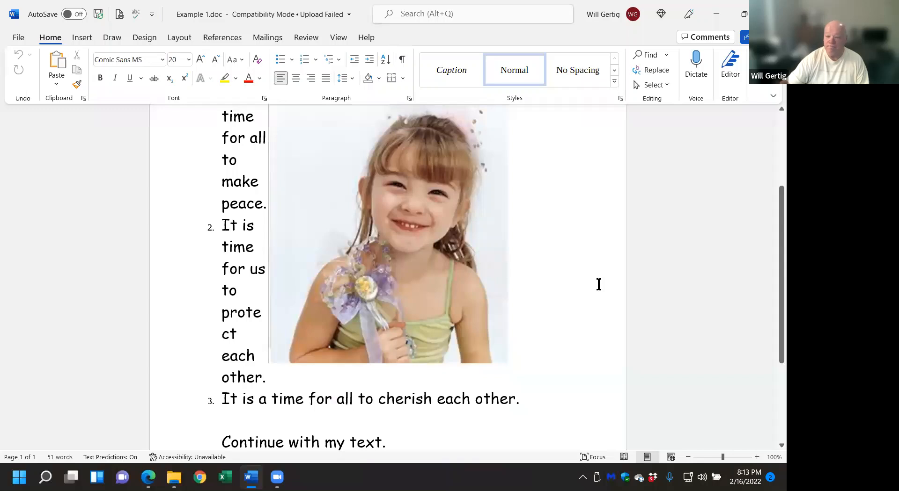
{"action": "scroll", "coordinate": [599, 284], "scroll_direction": "down", "scroll_amount": 4}
{"action": "scroll", "coordinate": [599, 305], "scroll_direction": "up", "scroll_amount": 8}
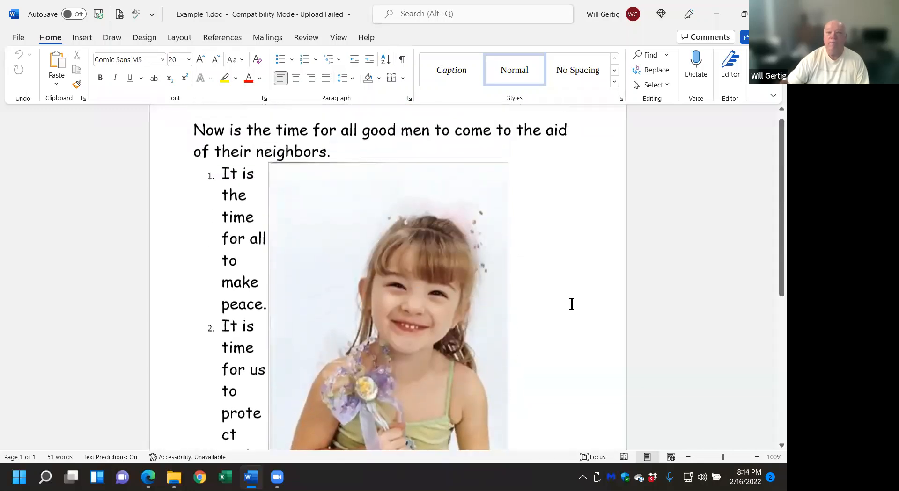
{"action": "scroll", "coordinate": [571, 305], "scroll_direction": "up", "scroll_amount": 1}
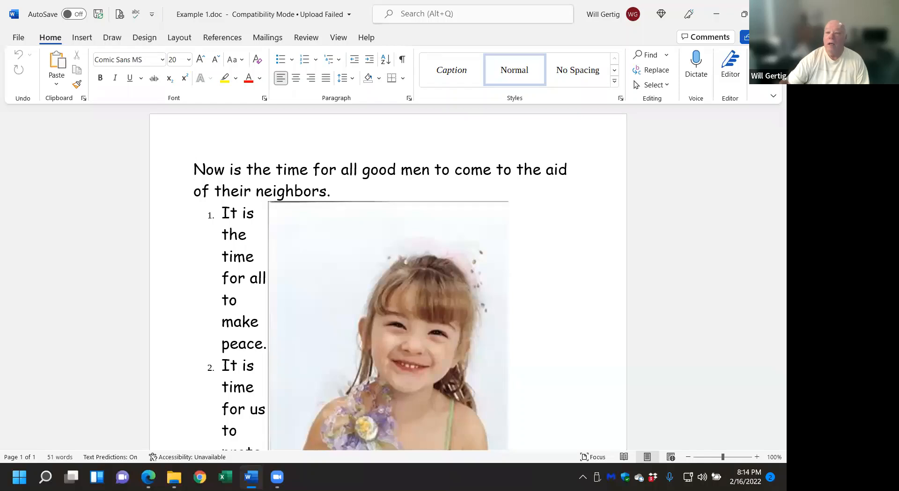
{"action": "left_click", "coordinate": [771, 14]}
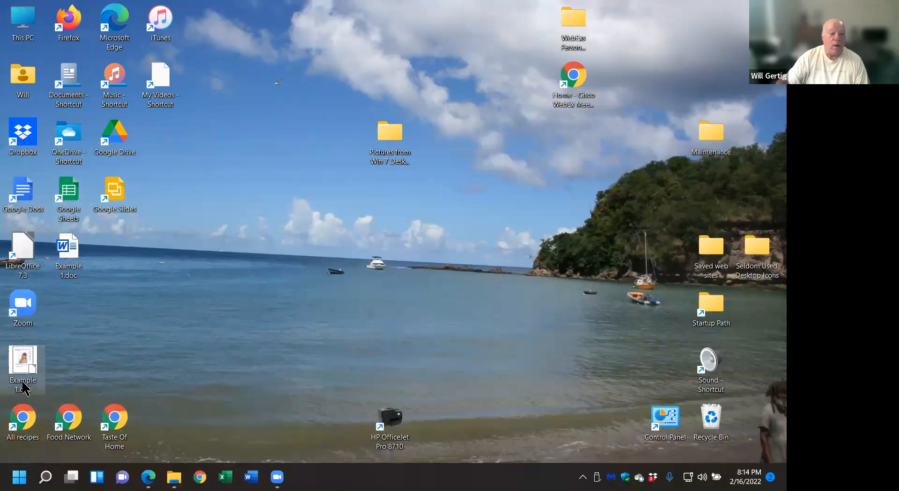
Search Windows for "calc", open a blank spreadsheet in LibreOffice Calc, and enlarge its window in width and height
{"action": "double_click", "coordinate": [24, 240]}
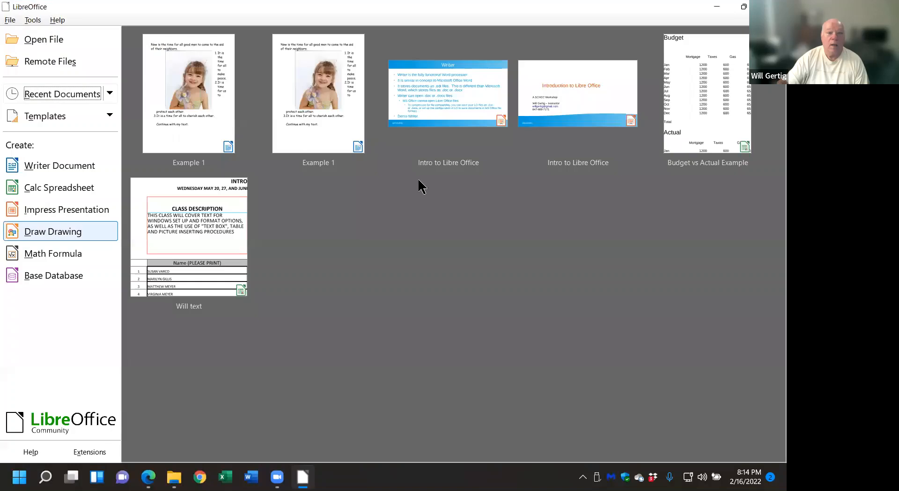
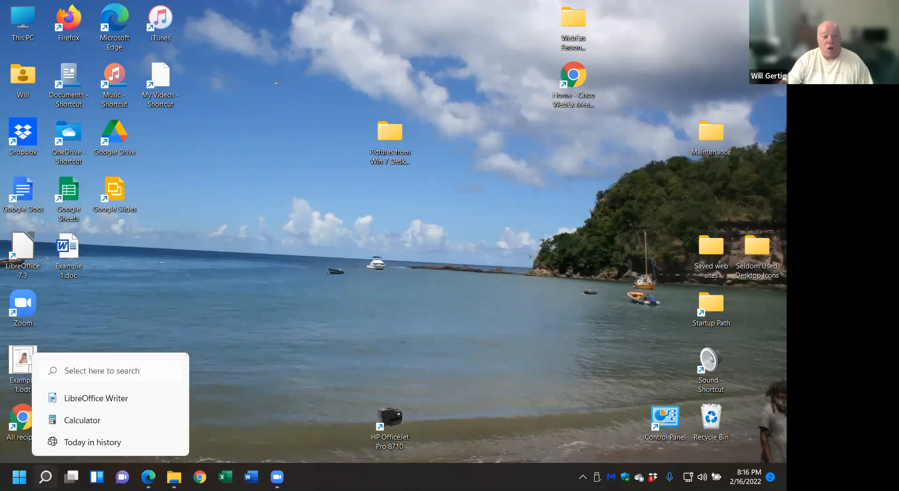
{"action": "left_click", "coordinate": [45, 476]}
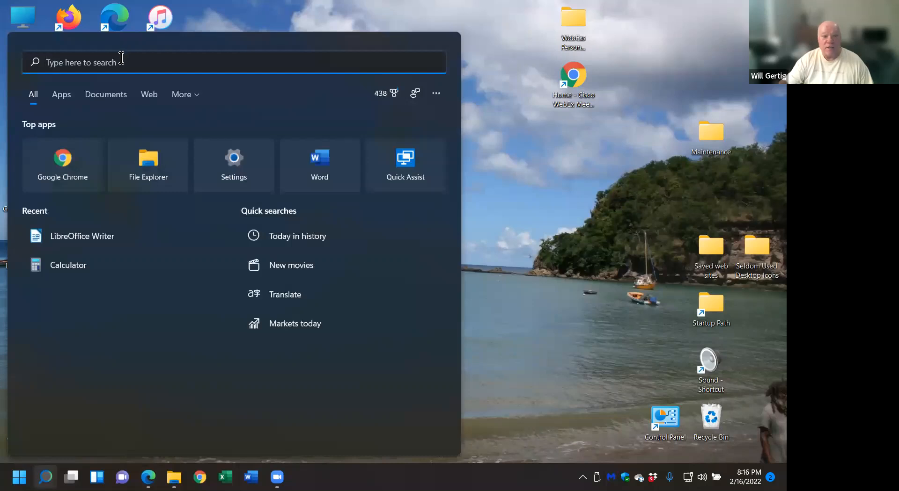
{"action": "type", "text": "calc"}
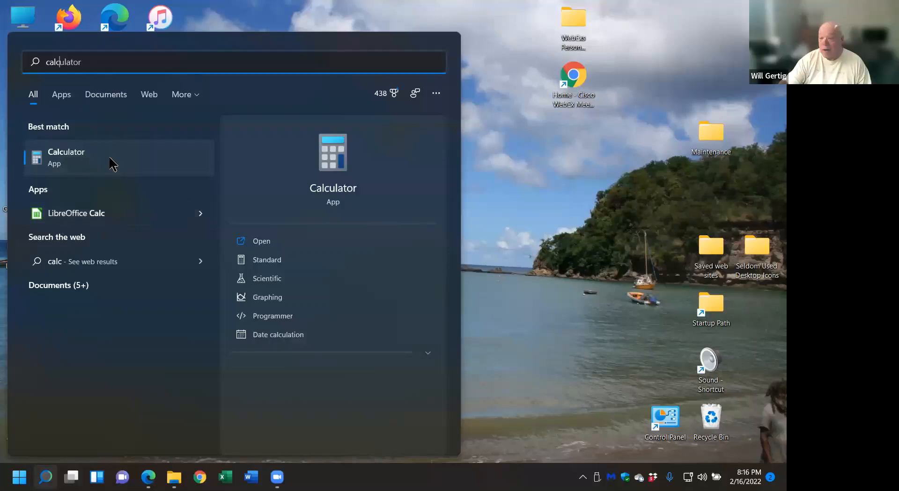
{"action": "left_click", "coordinate": [83, 214]}
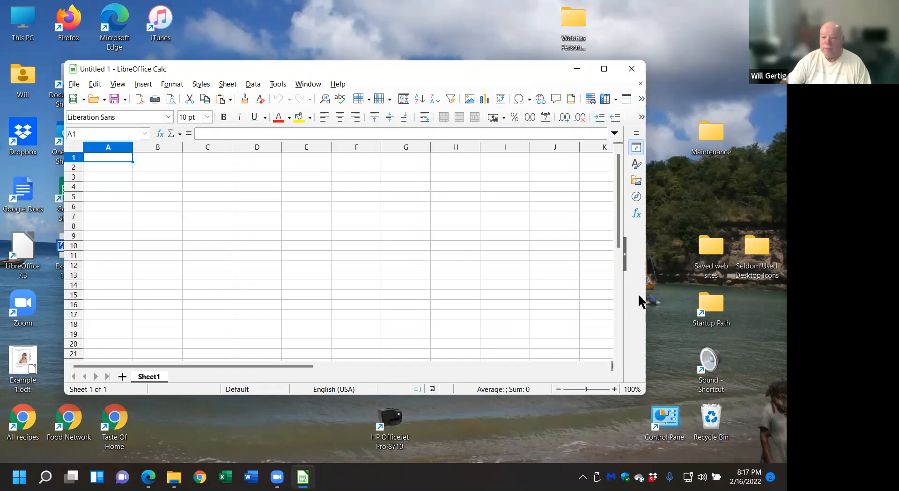
{"action": "left_click_drag", "start_coordinate": [648, 298], "coordinate": [746, 297]}
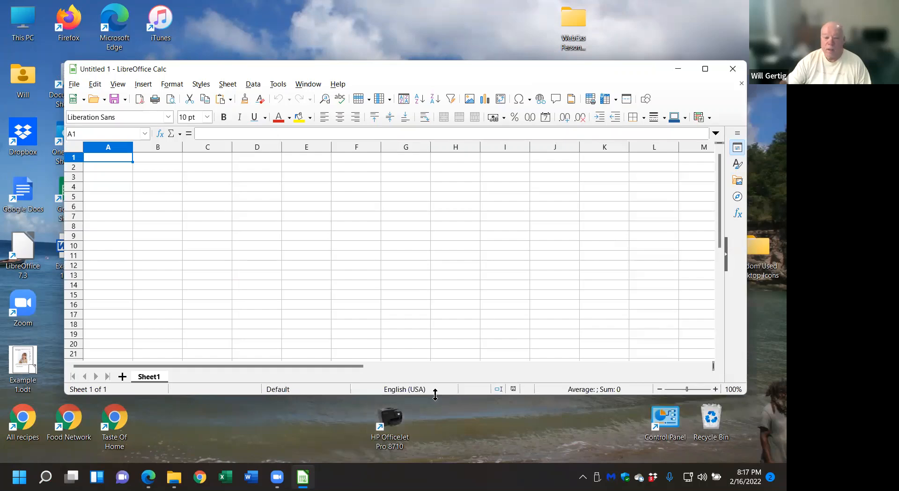
{"action": "left_click_drag", "start_coordinate": [434, 396], "coordinate": [434, 455]}
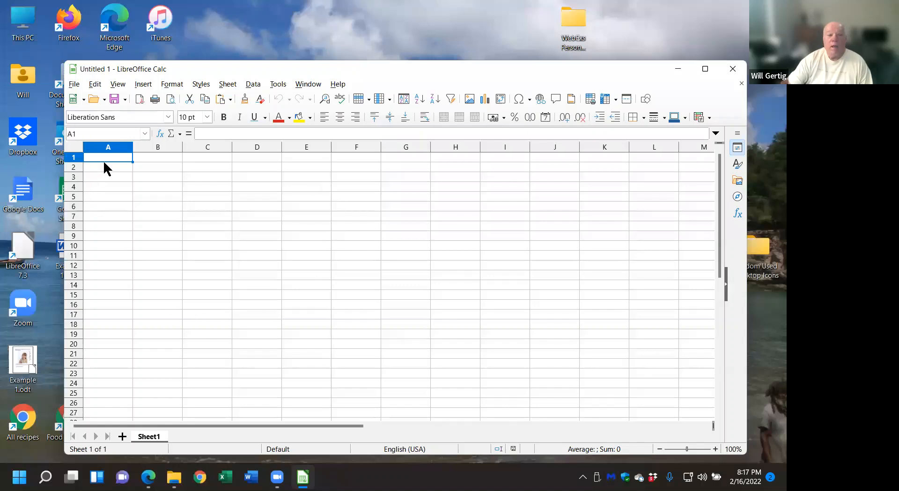
Enter the number 11 in cell C11
{"action": "left_click", "coordinate": [199, 256]}
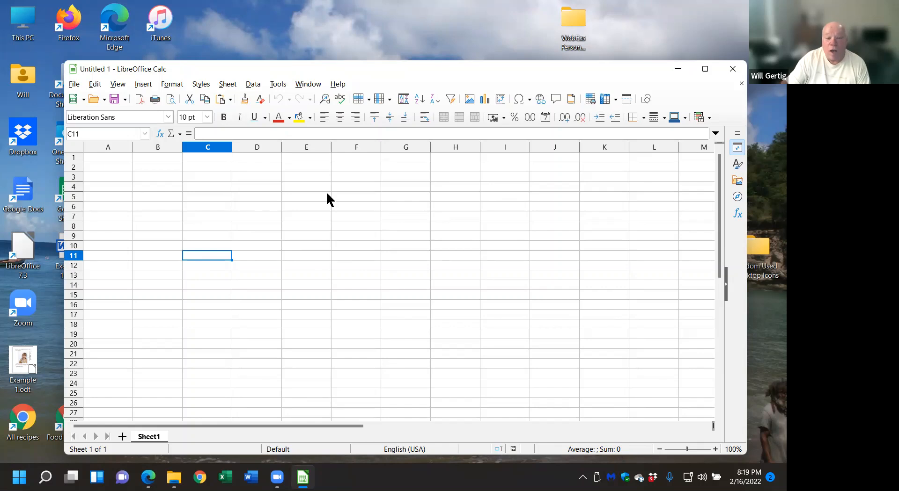
{"action": "type", "text": "11"}
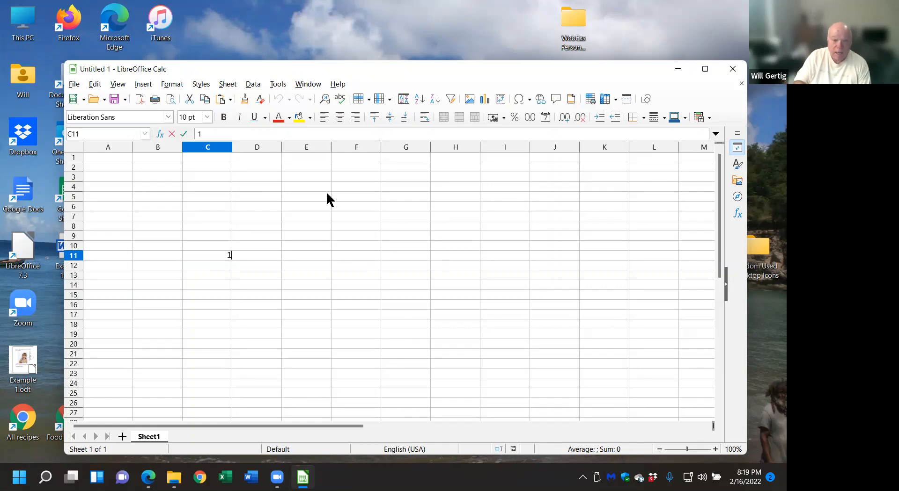
{"action": "left_click", "coordinate": [299, 340]}
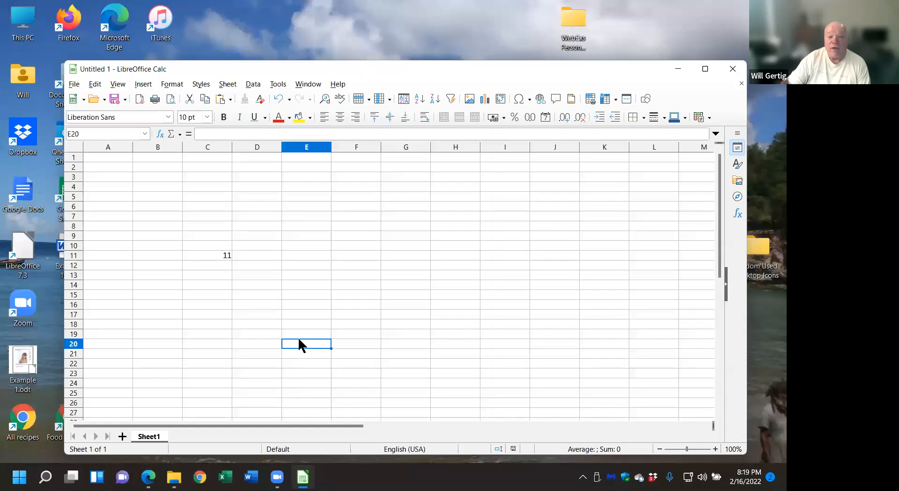
{"action": "left_click", "coordinate": [220, 256]}
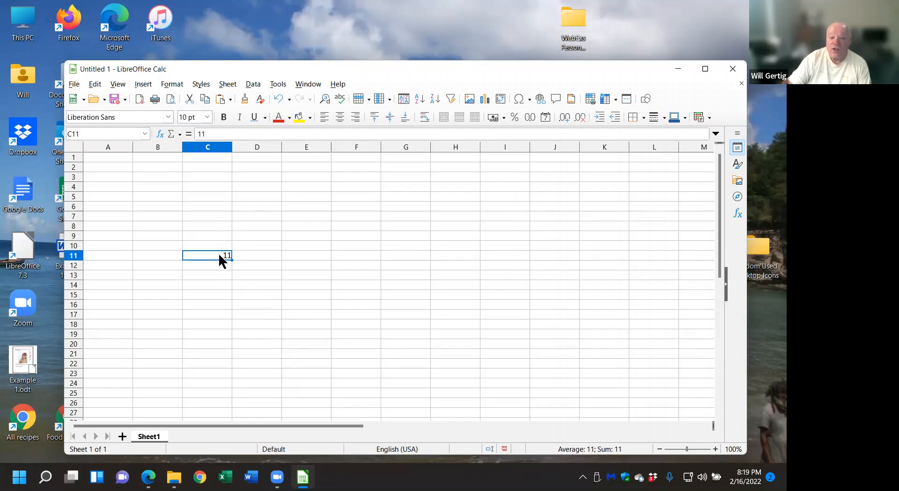
Enter the heading "Month" in cell C9, two rows above the number
{"action": "left_click", "coordinate": [211, 236]}
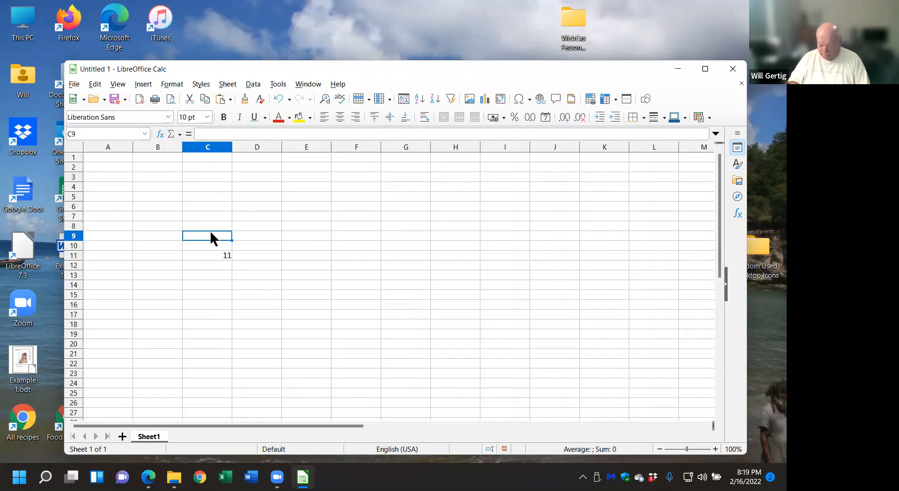
{"action": "type", "text": "Month"}
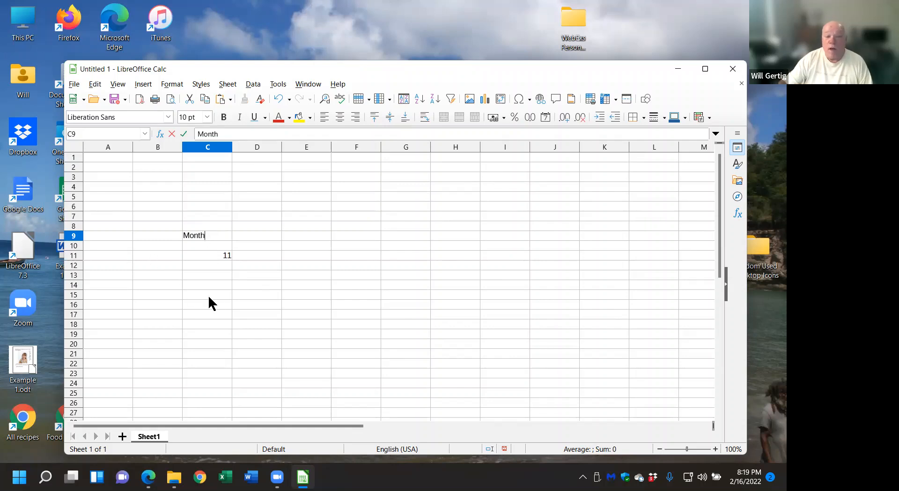
{"action": "left_click", "coordinate": [248, 306]}
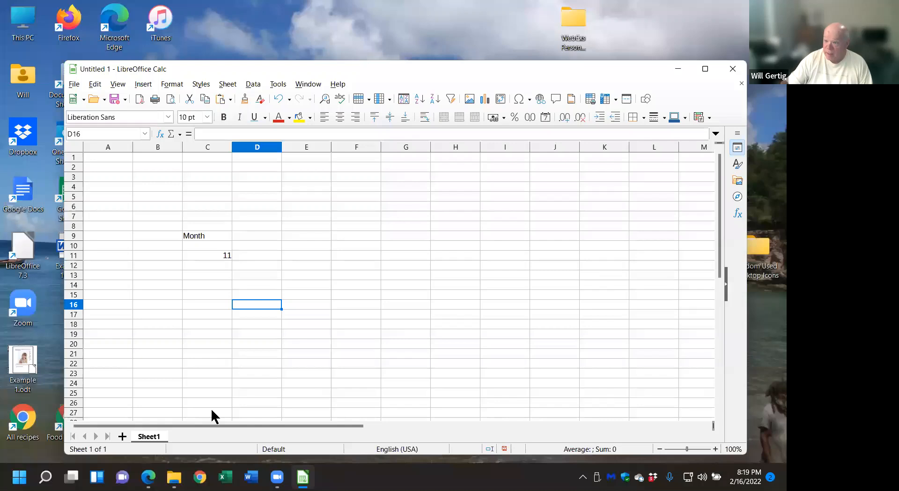
{"action": "left_click", "coordinate": [209, 255]}
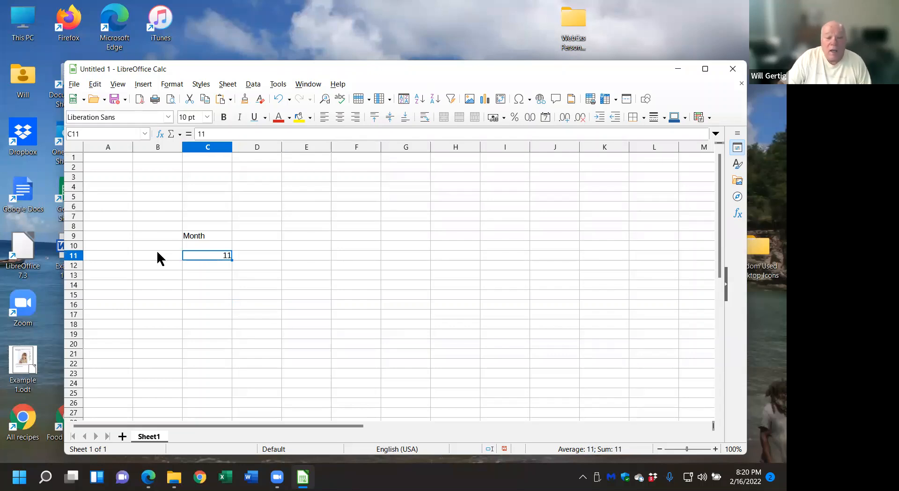
Extend the heading in cell C9 to read "Month 1"
{"action": "left_click", "coordinate": [220, 236]}
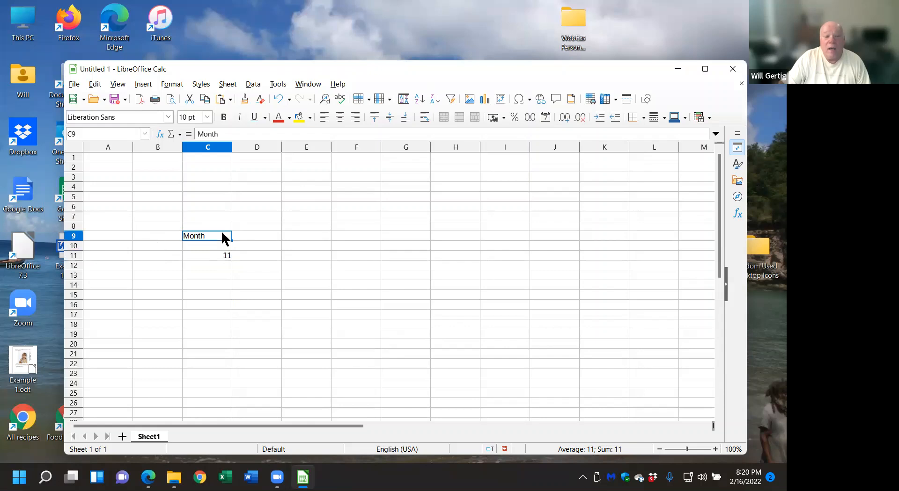
{"action": "left_click", "coordinate": [234, 134]}
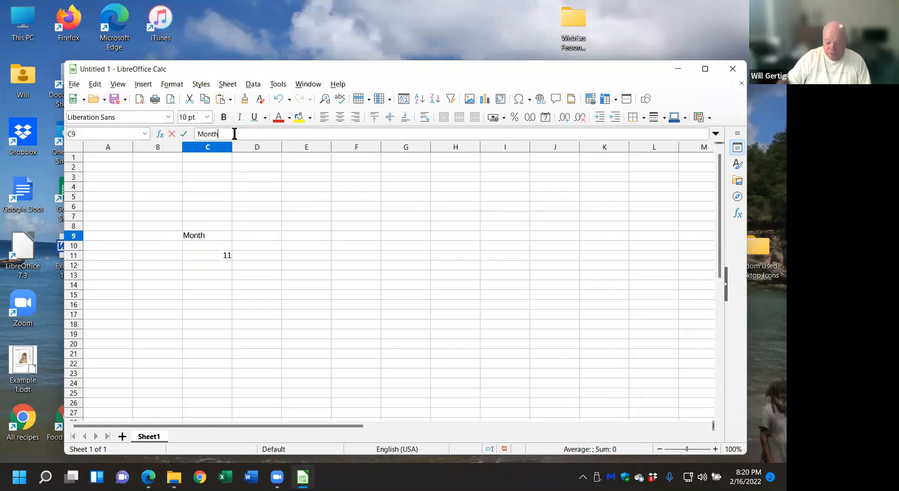
{"action": "type", "text": "1"}
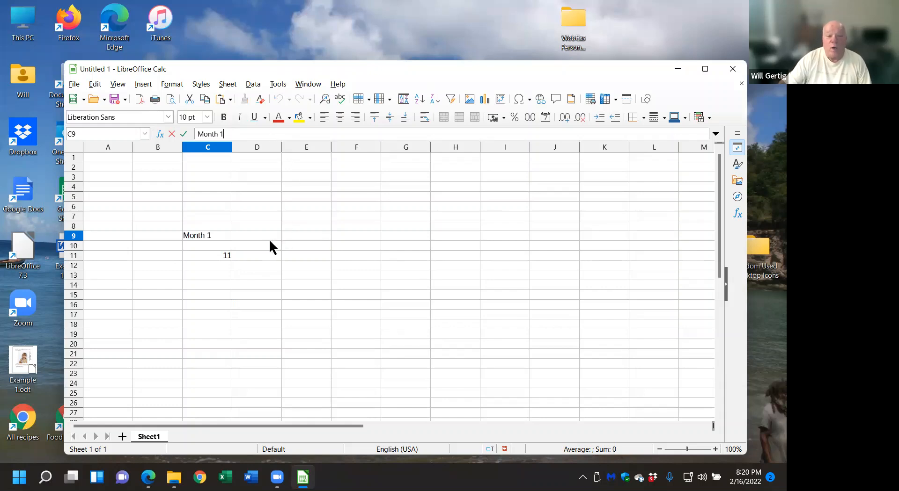
Enter "Montgh 2" as the heading in cell D9, beside the Month 1 heading
{"action": "left_click", "coordinate": [253, 234]}
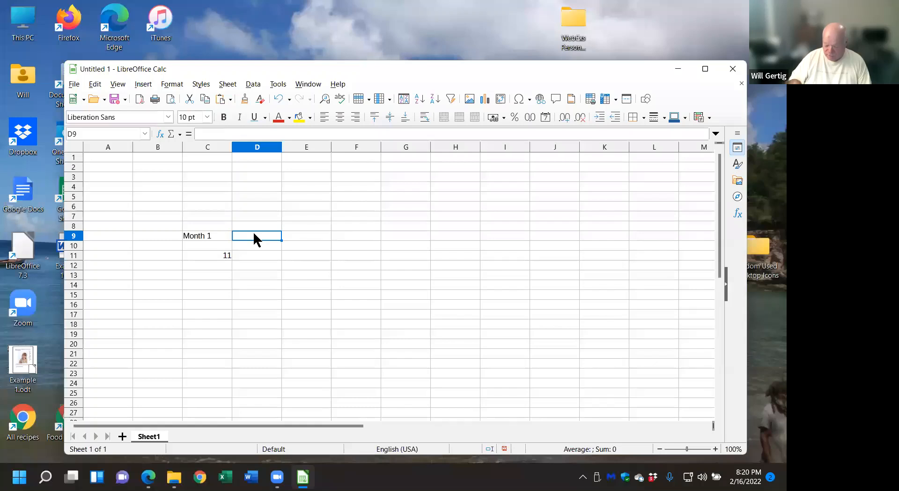
{"action": "type", "text": "Montgh 2"}
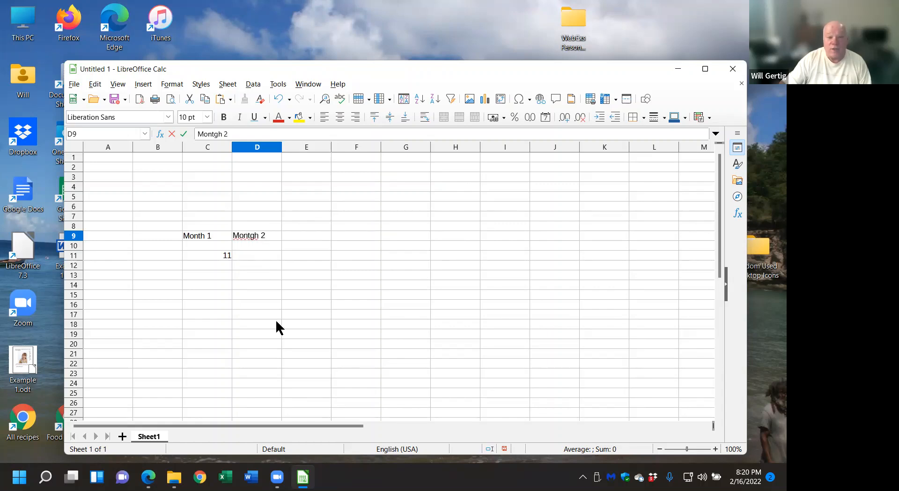
{"action": "left_click", "coordinate": [264, 254]}
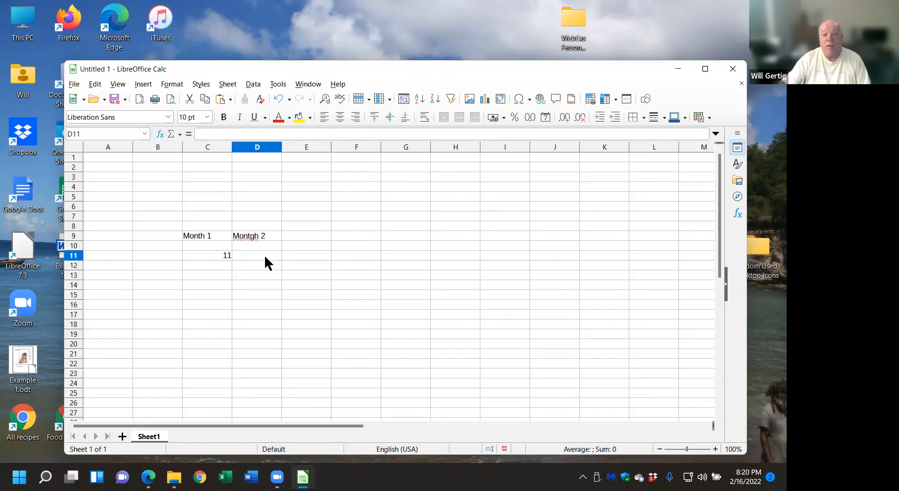
Correct the misspelled heading in cell D9 so that it reads "Month 2"
{"action": "right_click", "coordinate": [246, 238]}
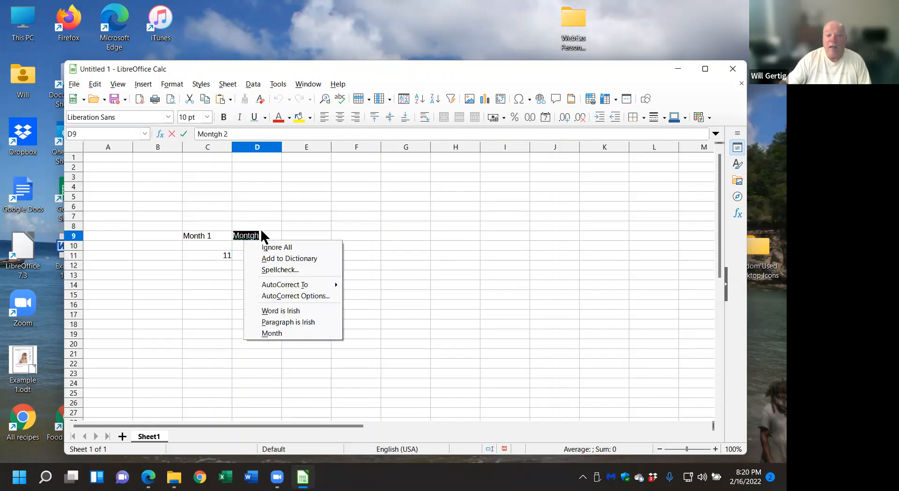
{"action": "mouse_move", "coordinate": [307, 286]}
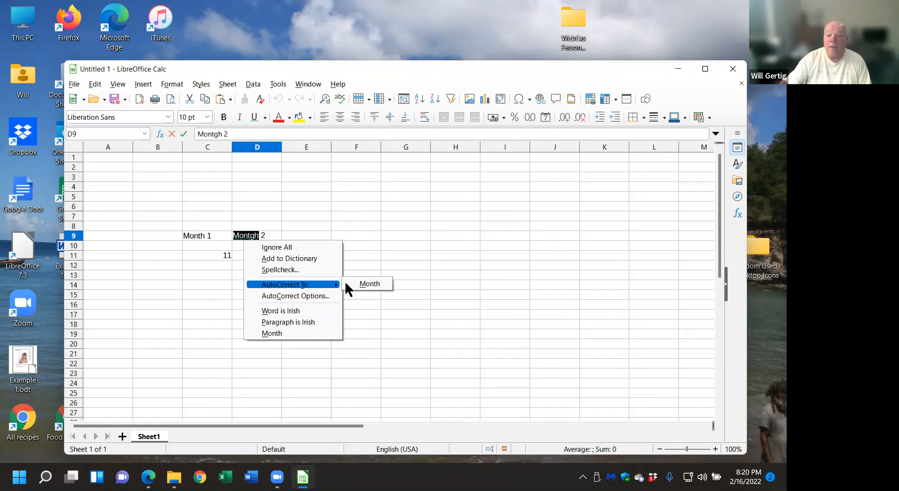
{"action": "left_click", "coordinate": [217, 133]}
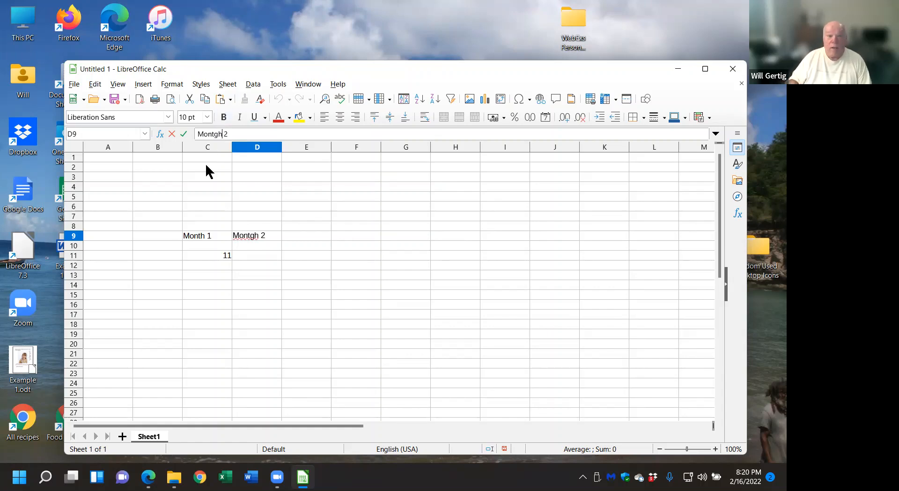
{"action": "key", "text": "BackSpace"}
{"action": "key", "text": "BackSpace"}
{"action": "key", "text": "BackSpace"}
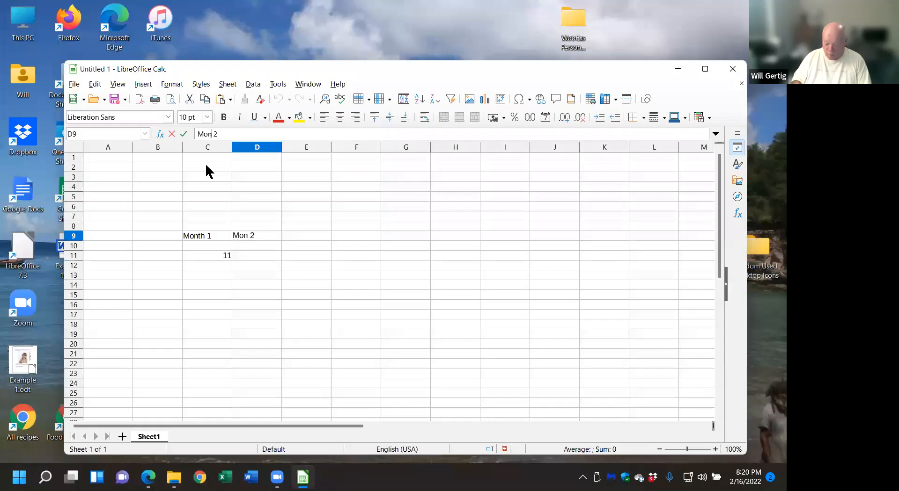
{"action": "type", "text": "th"}
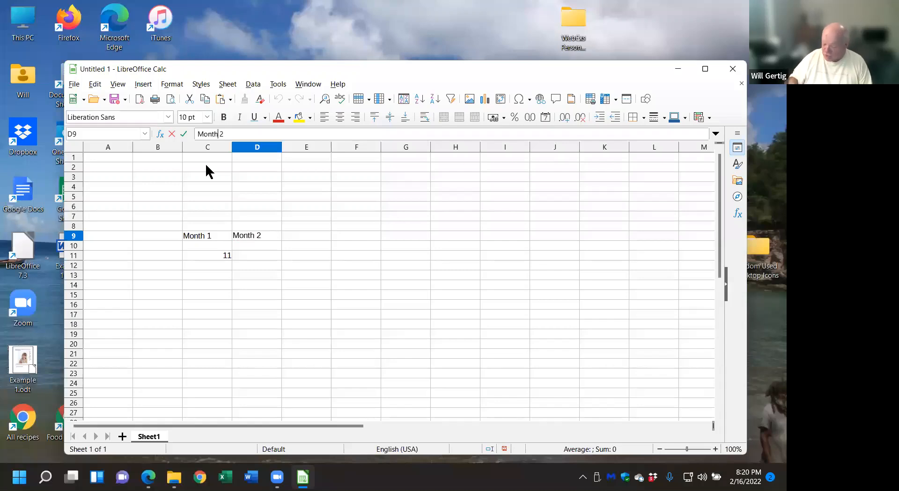
{"action": "key", "text": "Return"}
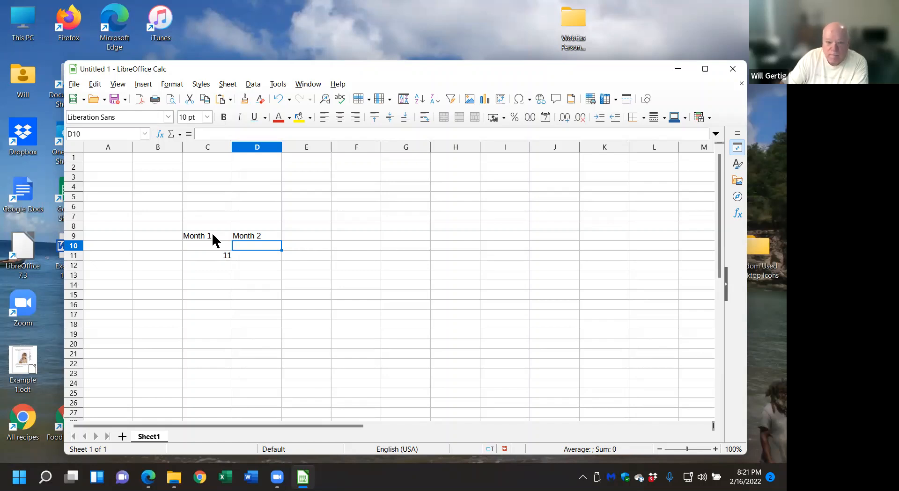
Enter the row label "widgets" in cell B11, beside the number 11
{"action": "left_click", "coordinate": [215, 257]}
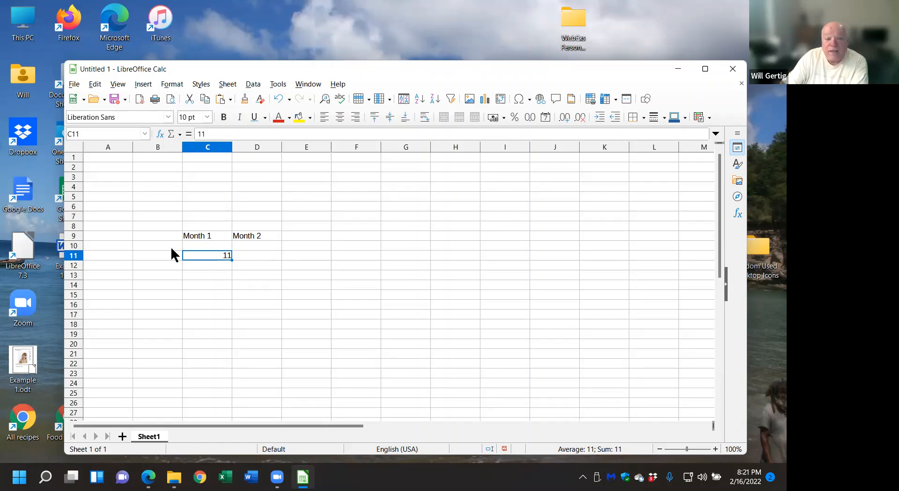
{"action": "left_click", "coordinate": [147, 255]}
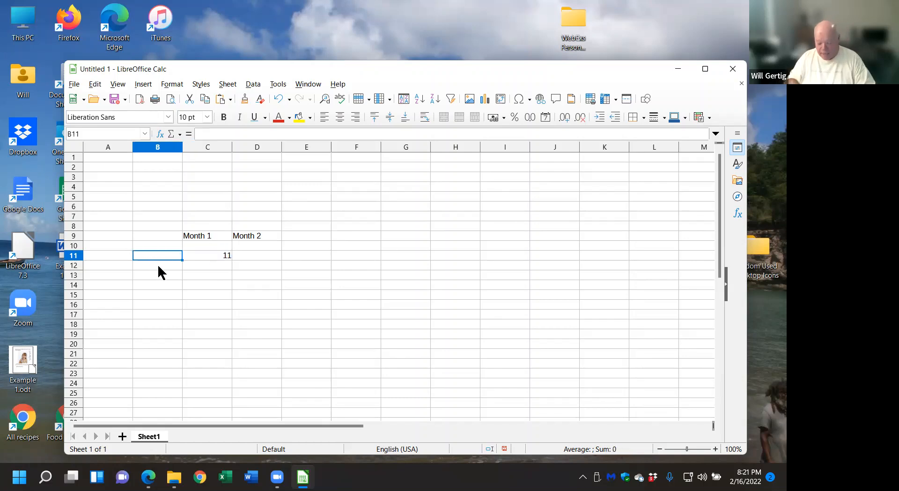
{"action": "type", "text": "widgets"}
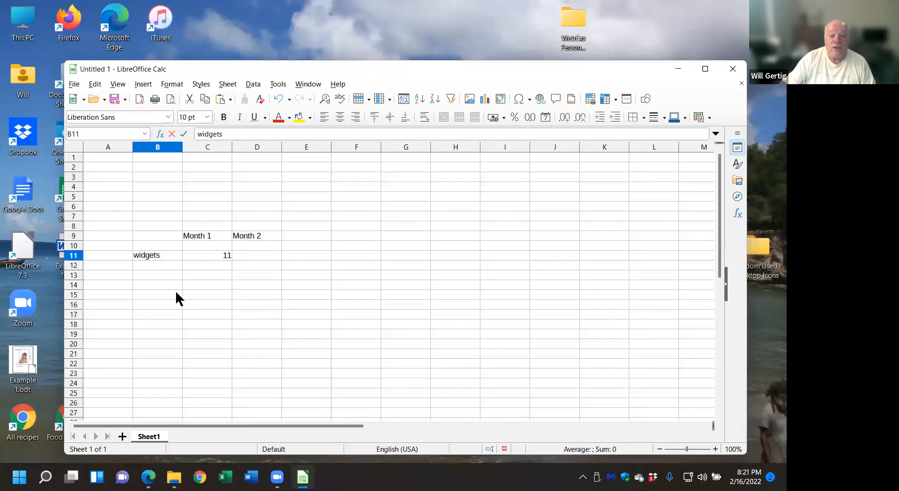
{"action": "left_click", "coordinate": [176, 294]}
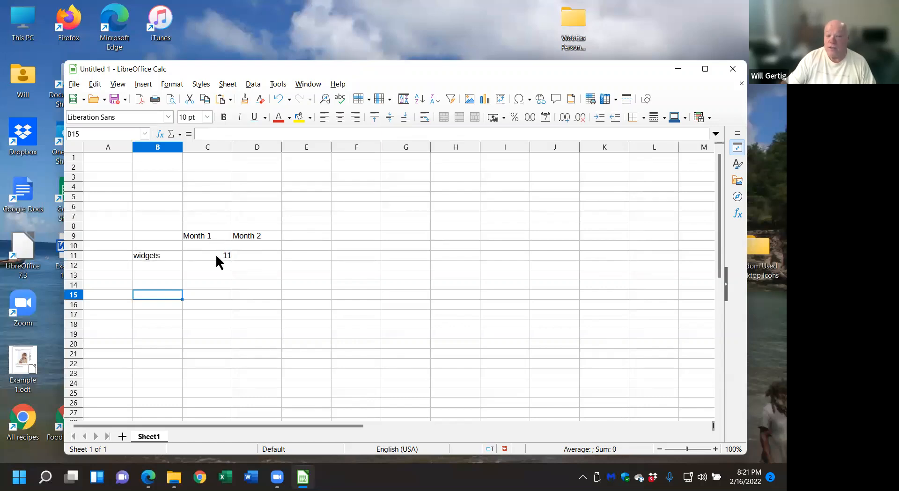
Enter 18 in cell D11 as the widgets figure for Month 2
{"action": "left_click", "coordinate": [263, 258]}
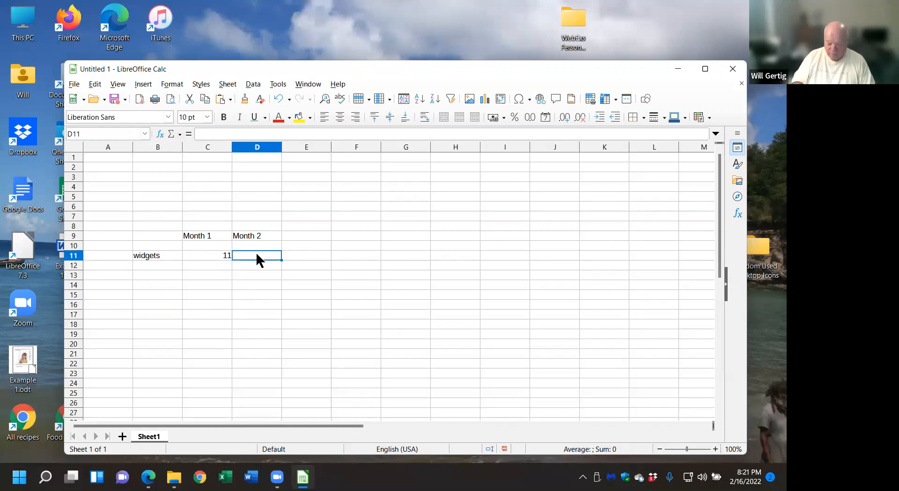
{"action": "type", "text": "18"}
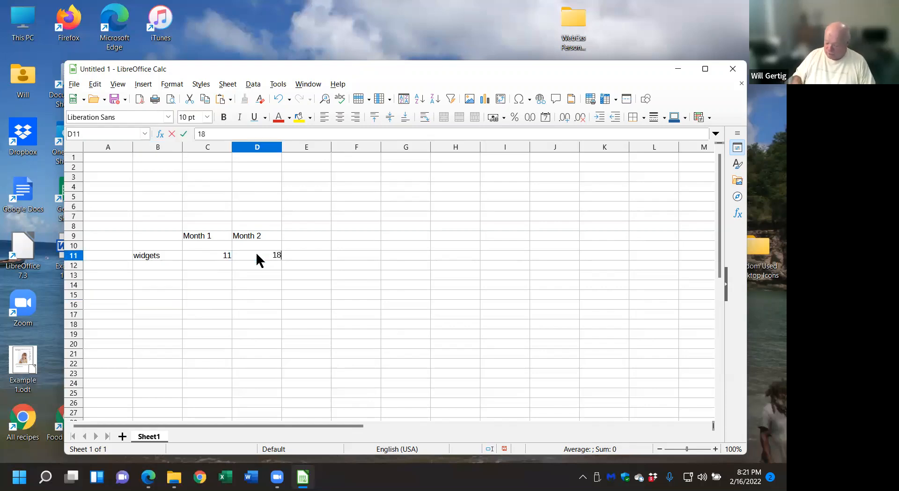
{"action": "key", "text": "Return"}
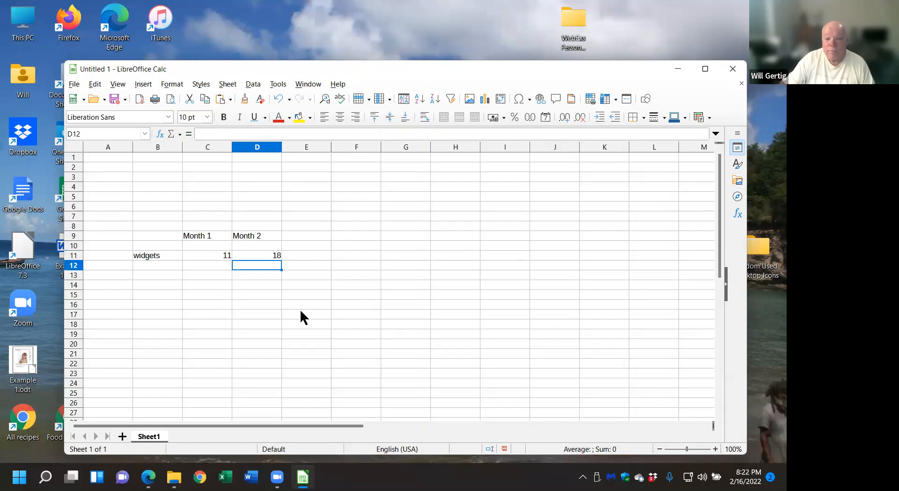
{"action": "left_click", "coordinate": [346, 238]}
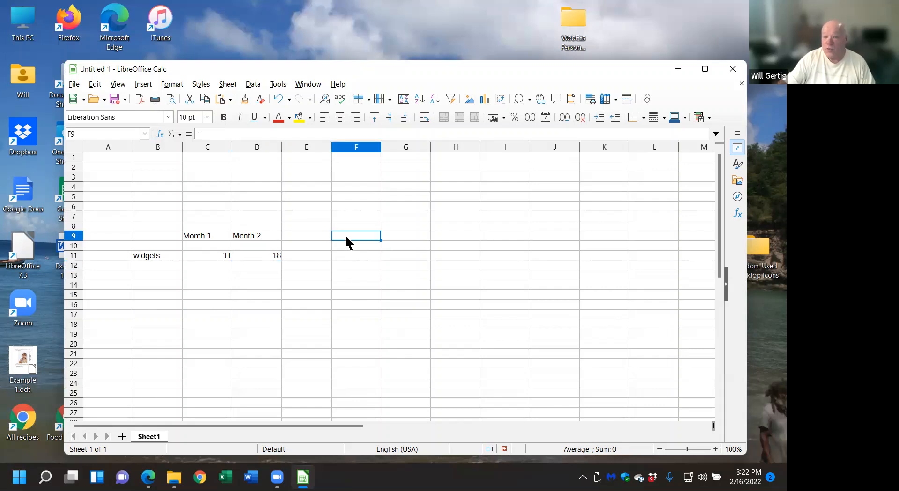
Enter the heading "Difference" in cell F9, in the same row as the month headings
{"action": "type", "text": "Di"}
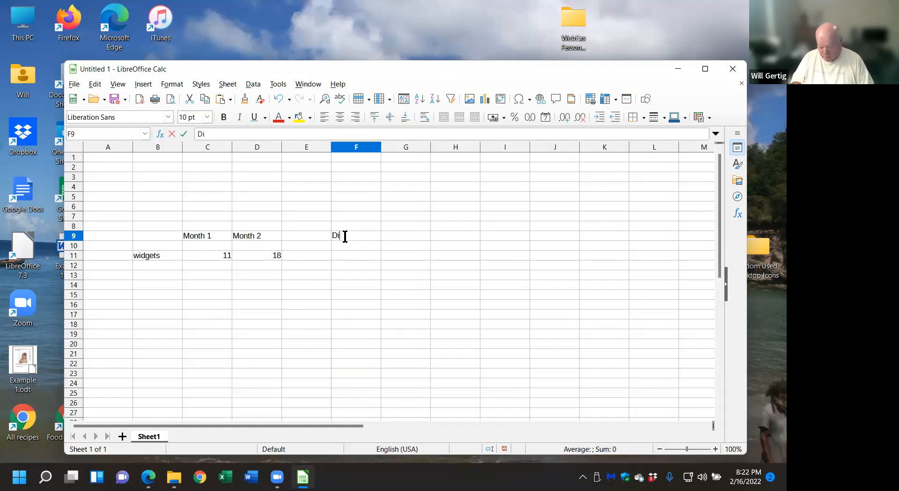
{"action": "type", "text": "fference"}
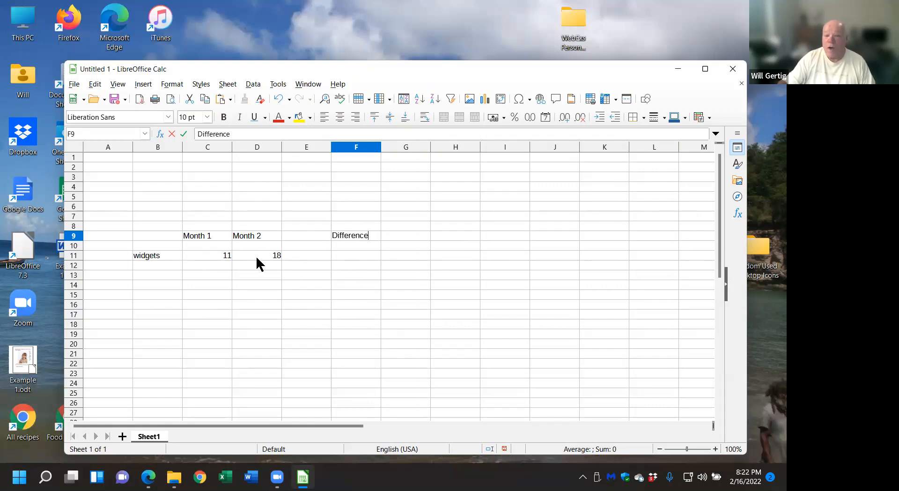
{"action": "left_click", "coordinate": [276, 257]}
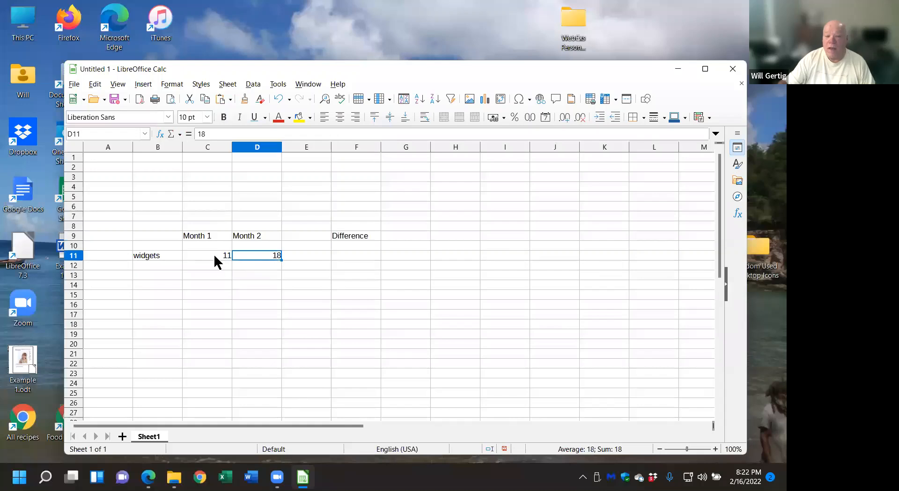
{"action": "left_click", "coordinate": [214, 256]}
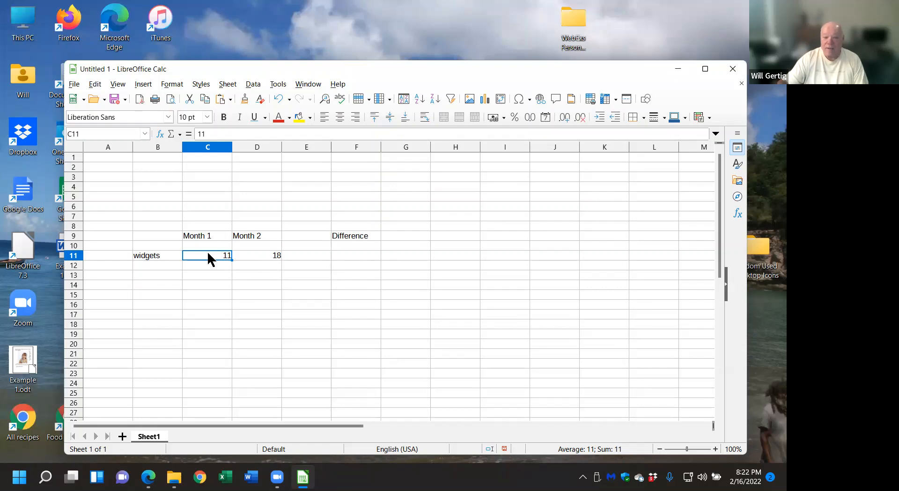
Enter the formula =D11-C11 in cell F11 to subtract the Month 1 widgets figure from the Month 2 figure
{"action": "left_click", "coordinate": [347, 259]}
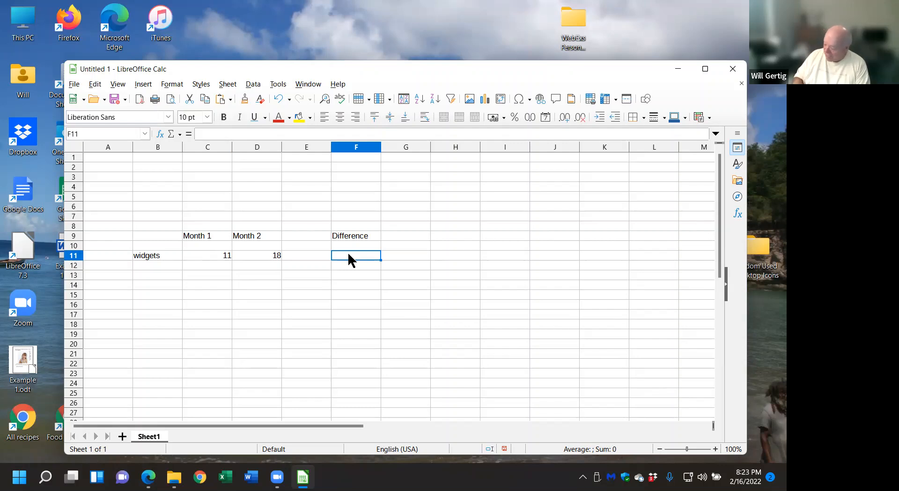
{"action": "type", "text": "="}
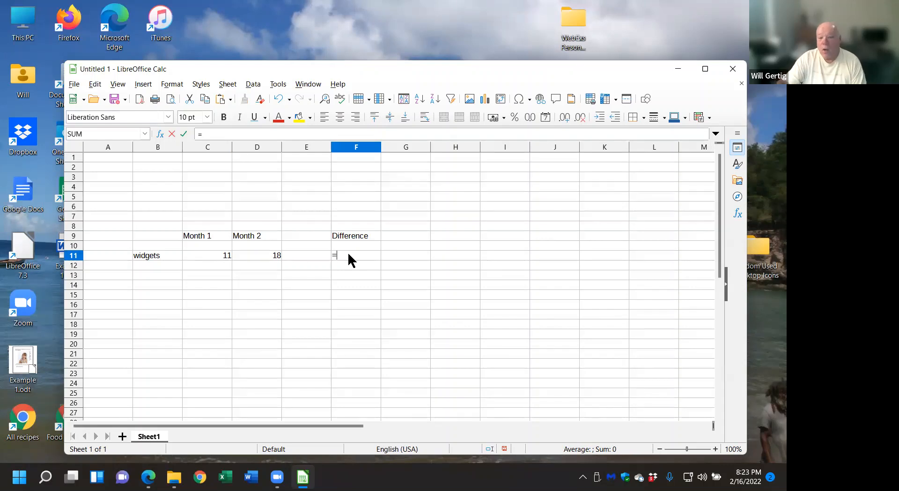
{"action": "left_click", "coordinate": [269, 253]}
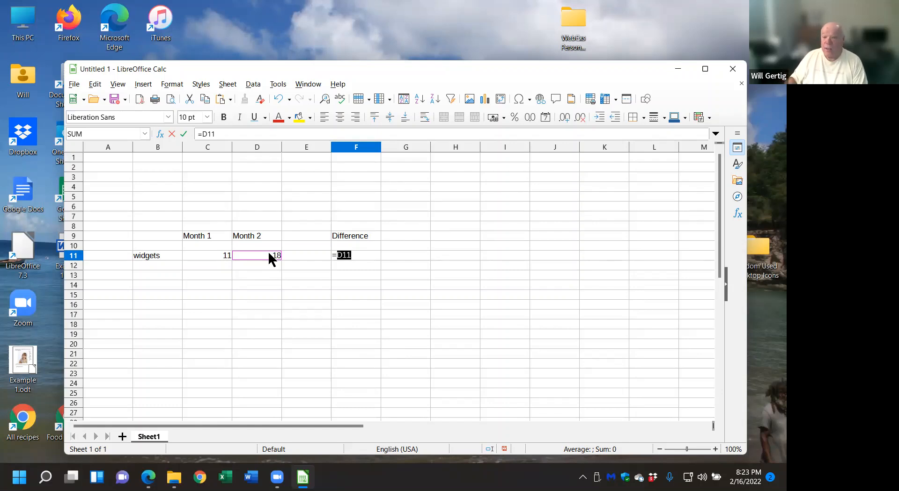
{"action": "type", "text": "-"}
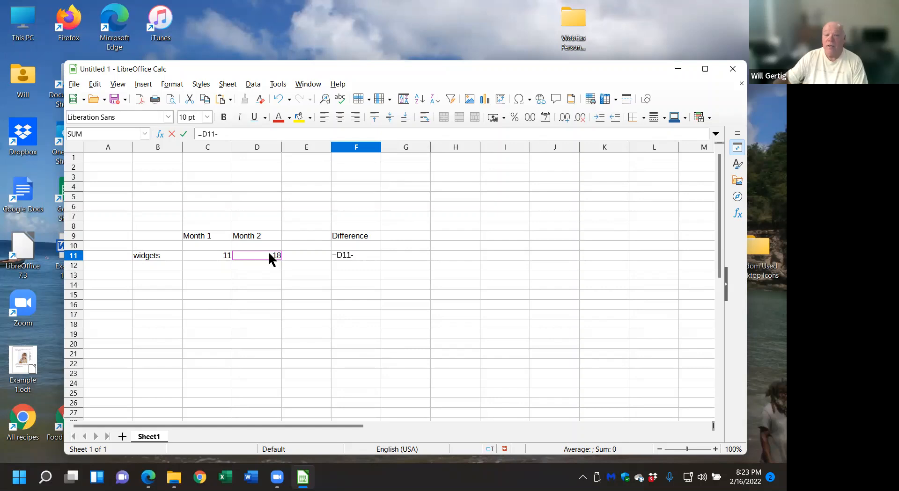
{"action": "left_click", "coordinate": [221, 254]}
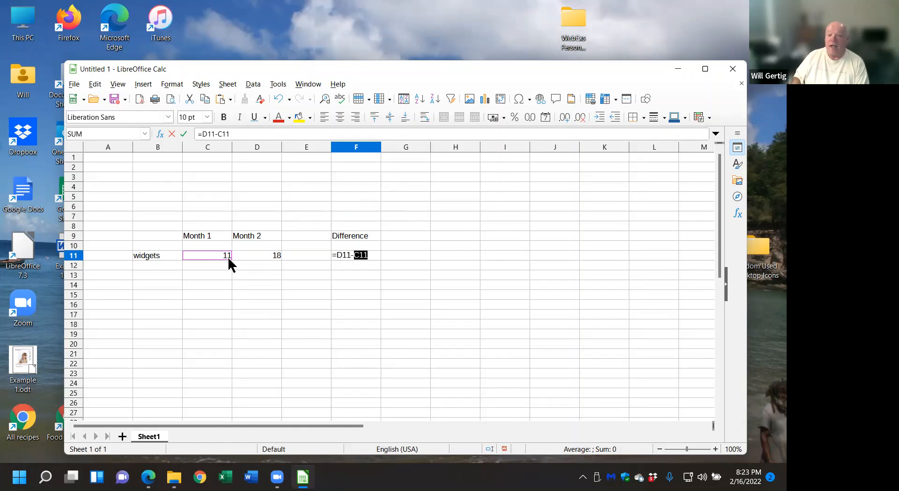
{"action": "key", "text": "Return"}
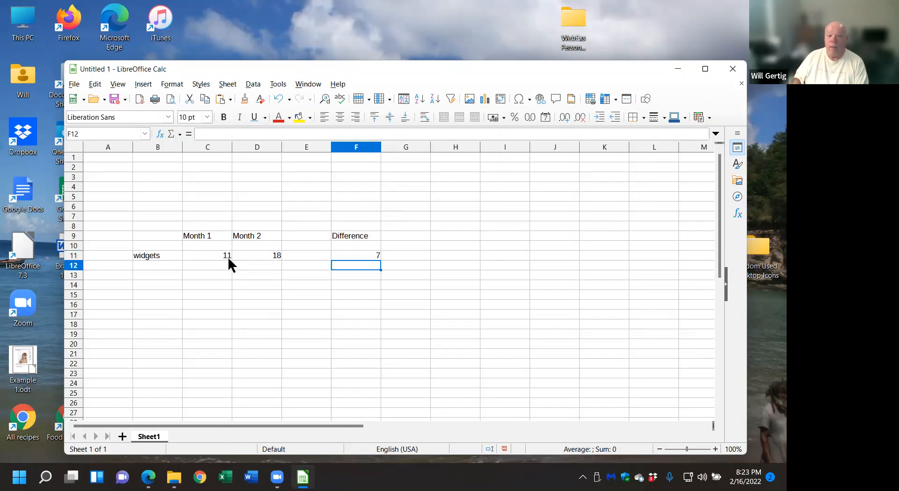
{"action": "left_click", "coordinate": [365, 255]}
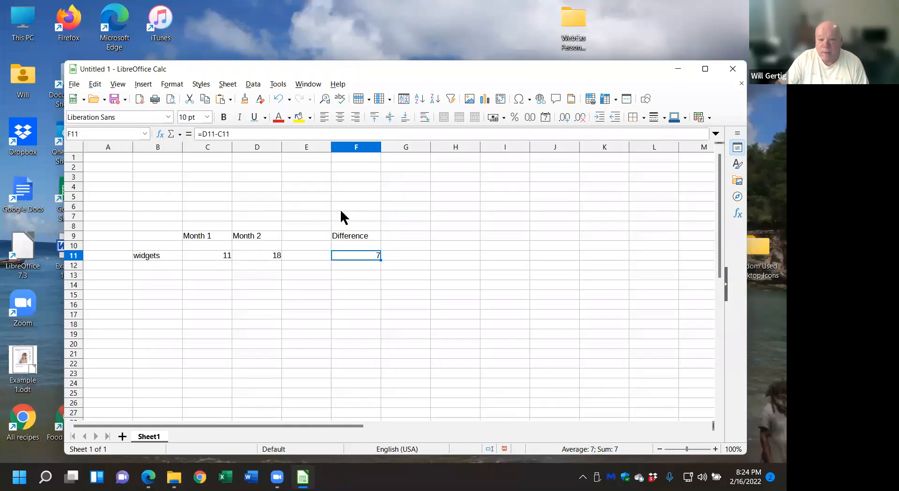
Enter the heading "Items" in cell B9, above the widgets label
{"action": "left_click", "coordinate": [165, 253]}
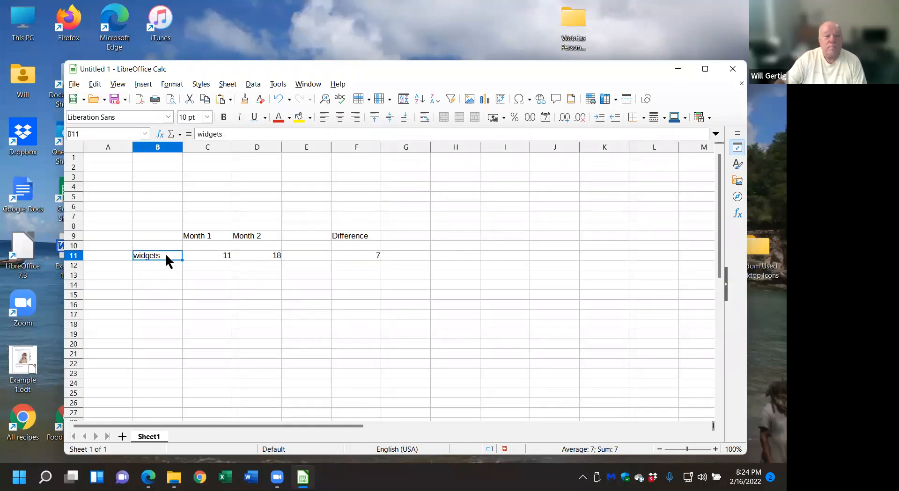
{"action": "left_click", "coordinate": [141, 234]}
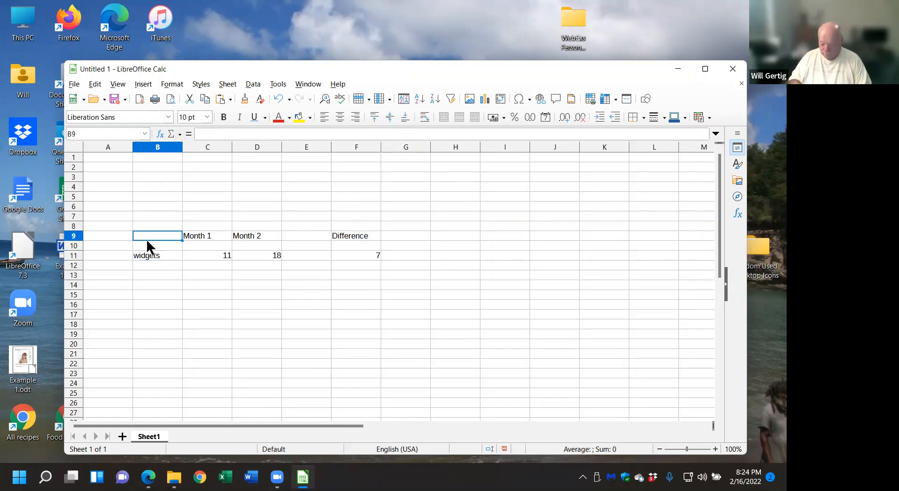
{"action": "type", "text": "Items"}
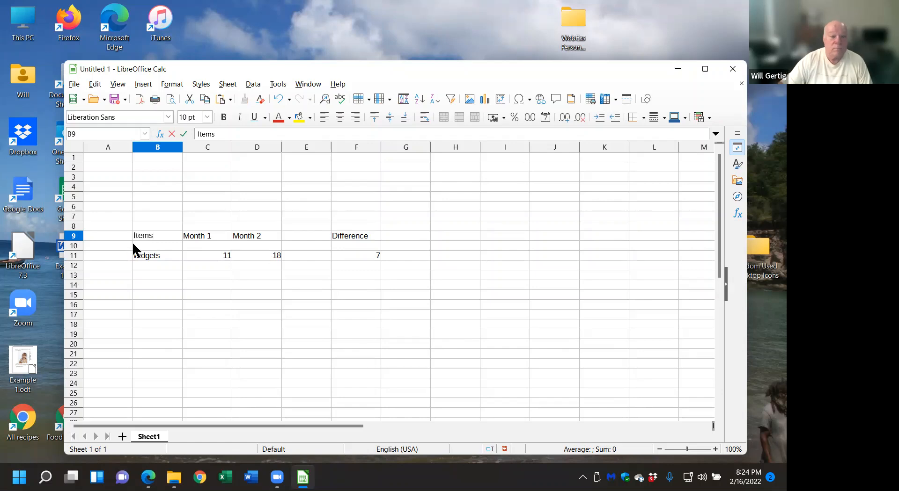
Enter the row labels "brackets", "pens" and "pencils" in cells B12 to B14, below widgets
{"action": "left_click", "coordinate": [145, 265]}
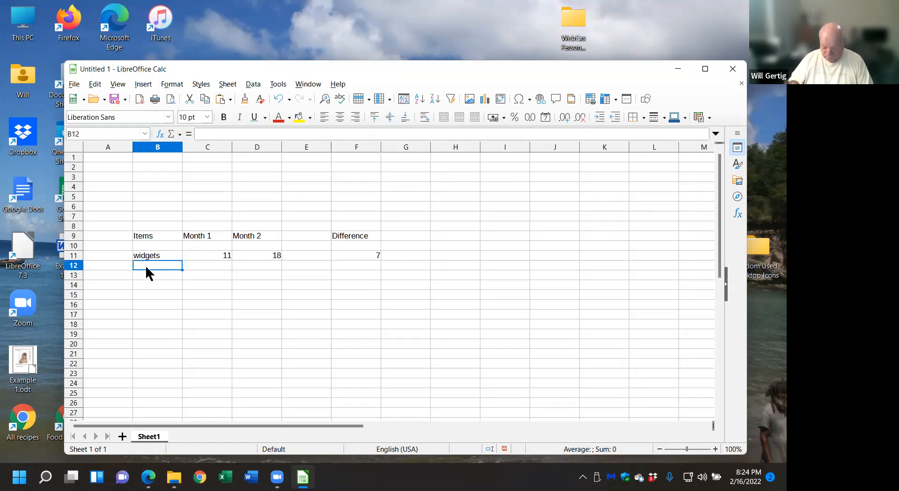
{"action": "type", "text": "brackets"}
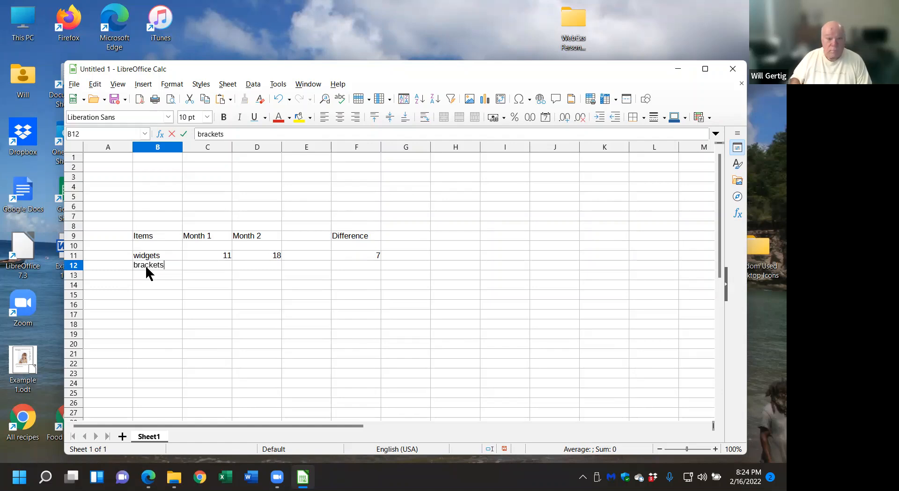
{"action": "key", "text": "Return"}
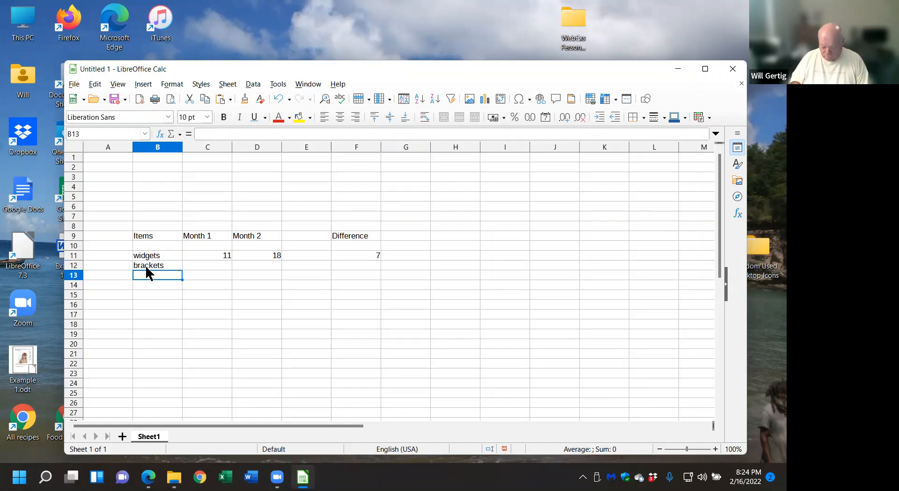
{"action": "type", "text": "pens"}
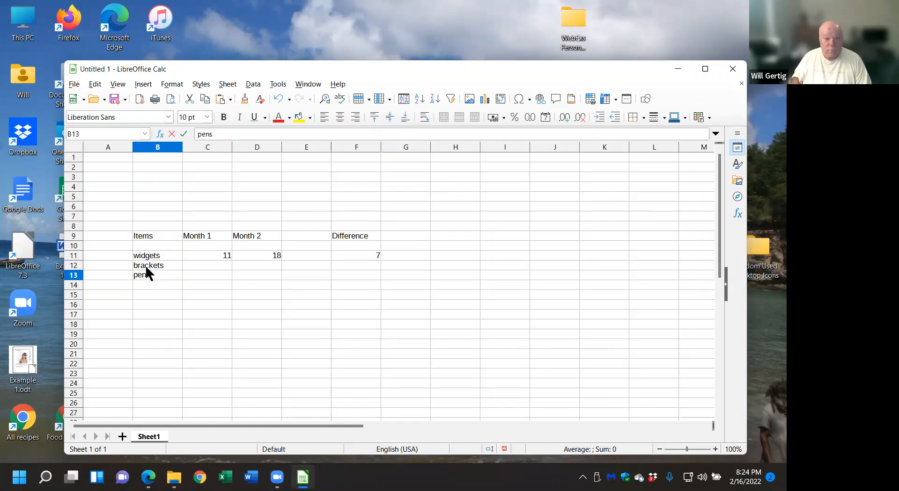
{"action": "key", "text": "Return"}
{"action": "type", "text": "pencils"}
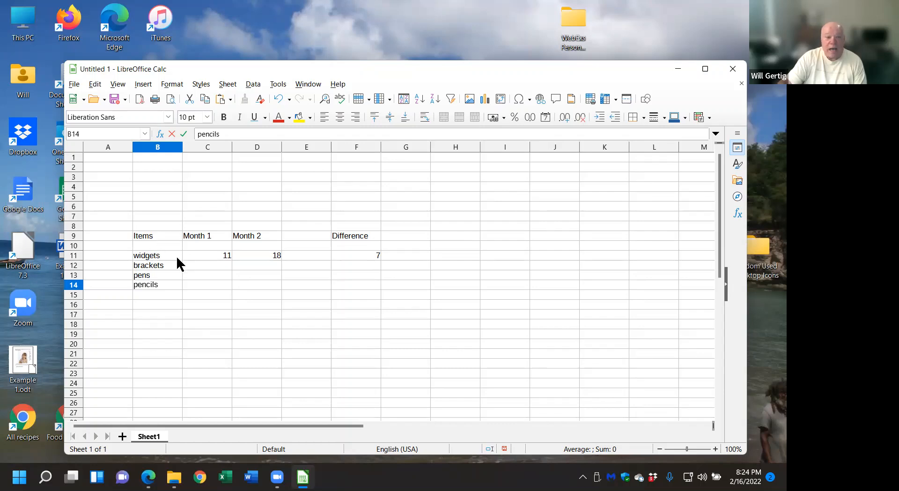
Enter the brackets figures: 7 for Month 1 in C12 and 85 for Month 2 in D12
{"action": "left_click", "coordinate": [207, 265]}
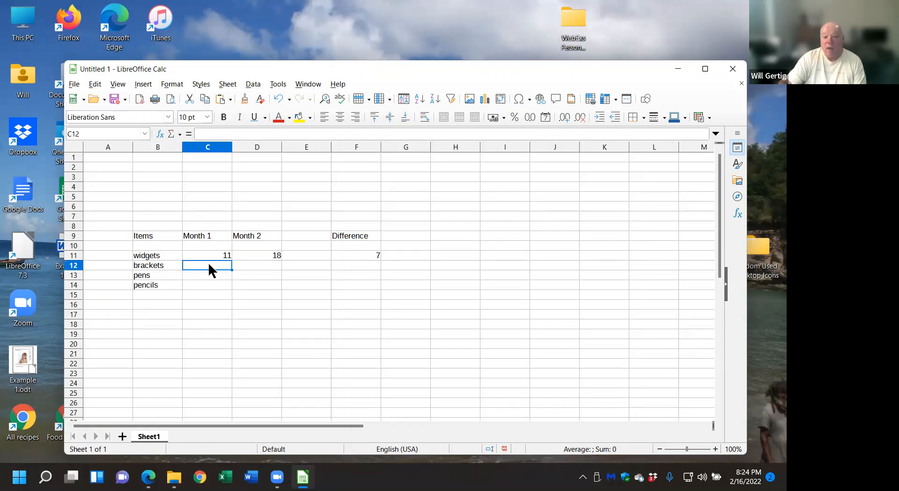
{"action": "type", "text": "7"}
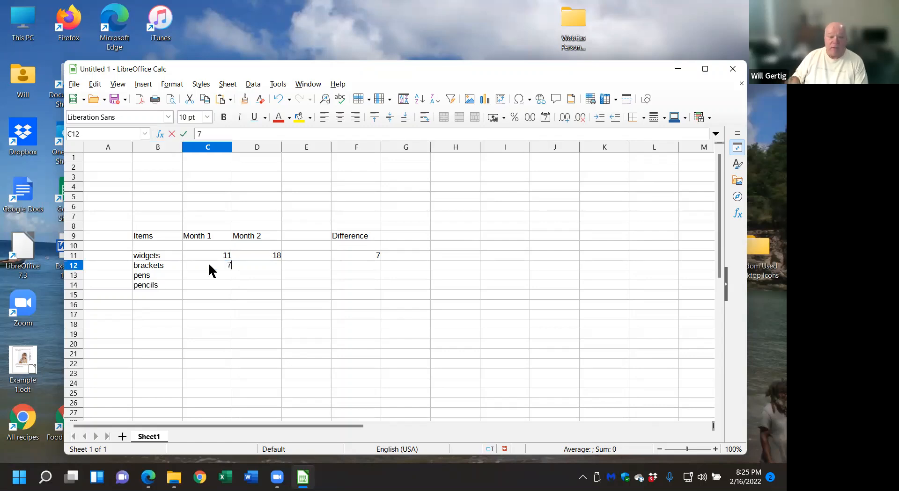
{"action": "key", "text": "Tab"}
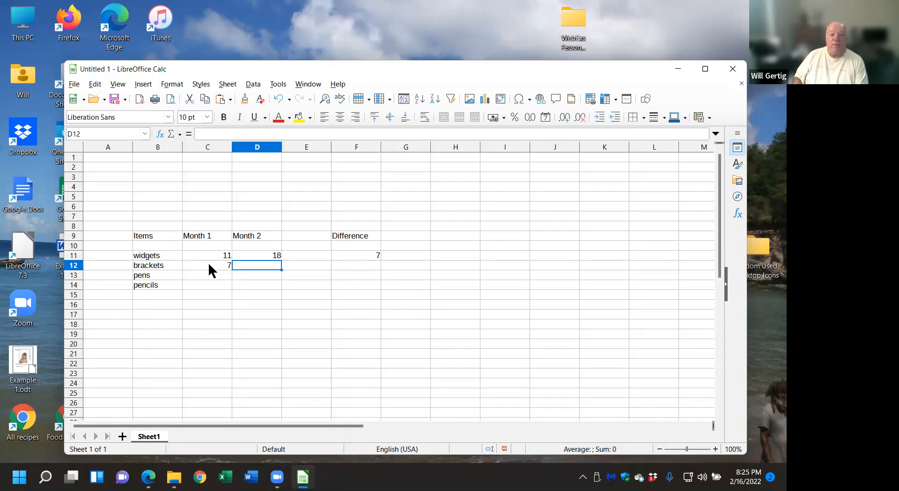
{"action": "type", "text": "85"}
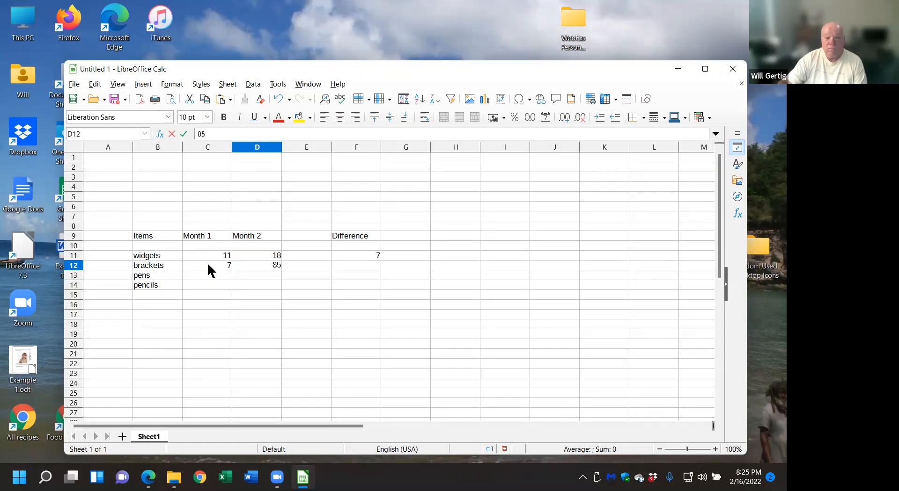
Enter the pens figures: 15 for Month 1 in C13 and 10 for Month 2 in D13
{"action": "left_click", "coordinate": [199, 274]}
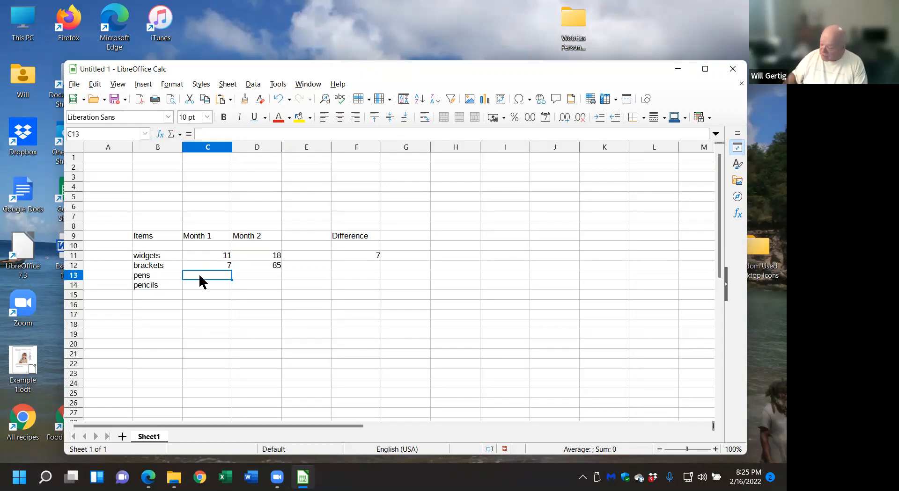
{"action": "type", "text": "15"}
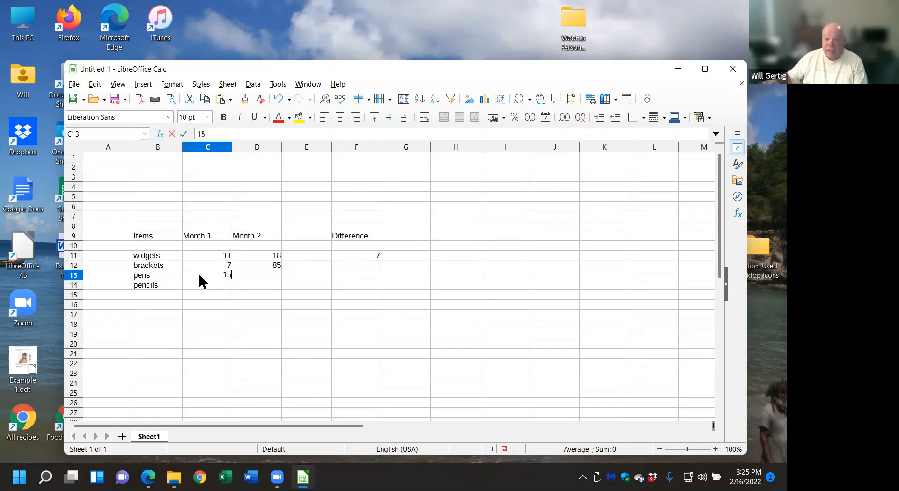
{"action": "left_click", "coordinate": [271, 273]}
{"action": "type", "text": "10"}
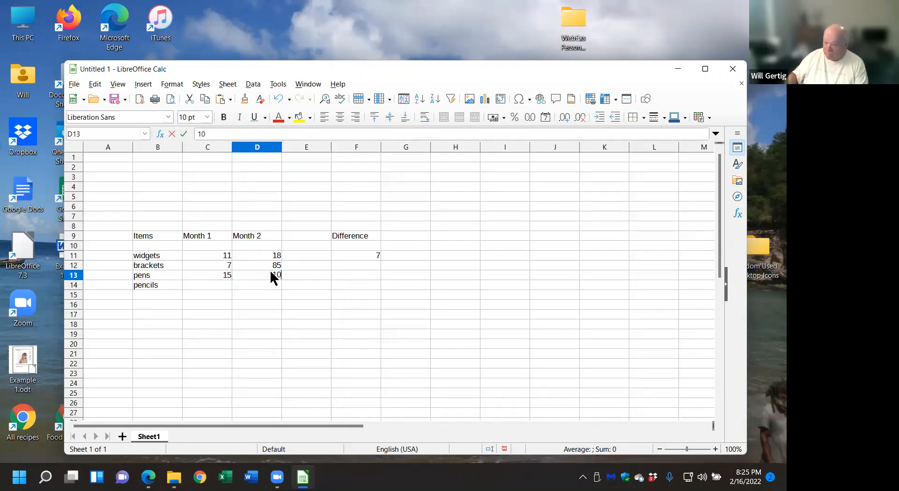
Enter the pencils figures: 55 for Month 1 in C14 and 6 for Month 2 in D14
{"action": "left_click", "coordinate": [202, 286]}
{"action": "type", "text": "55"}
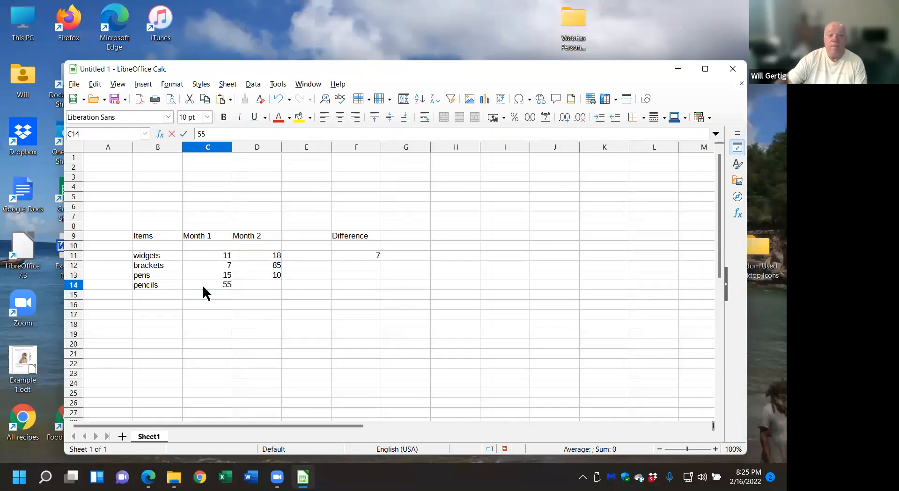
{"action": "left_click", "coordinate": [266, 284]}
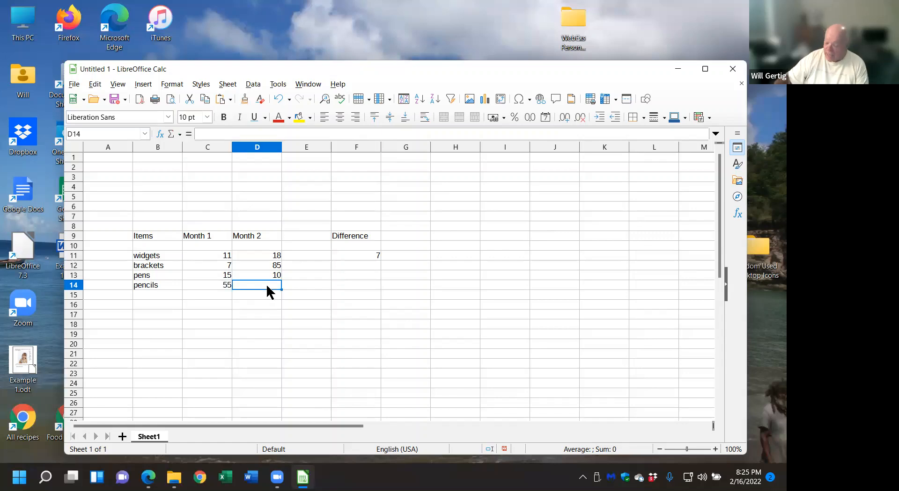
{"action": "type", "text": "6"}
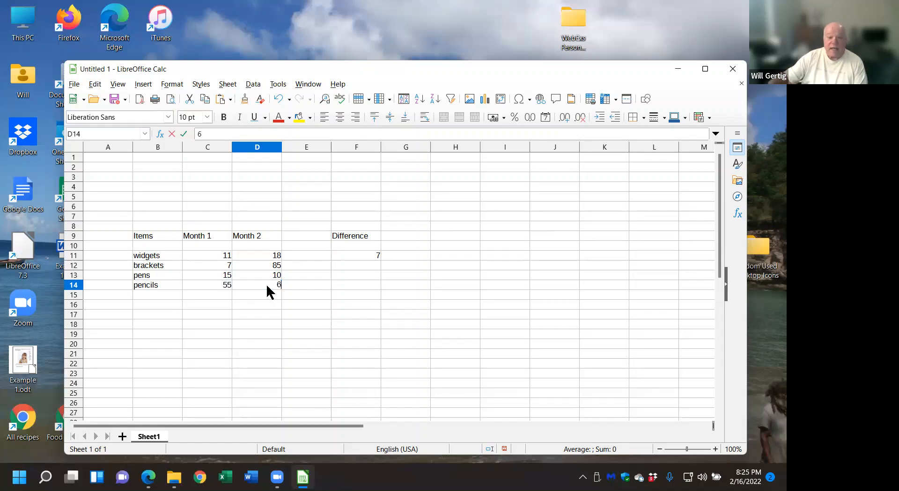
{"action": "left_click", "coordinate": [307, 335]}
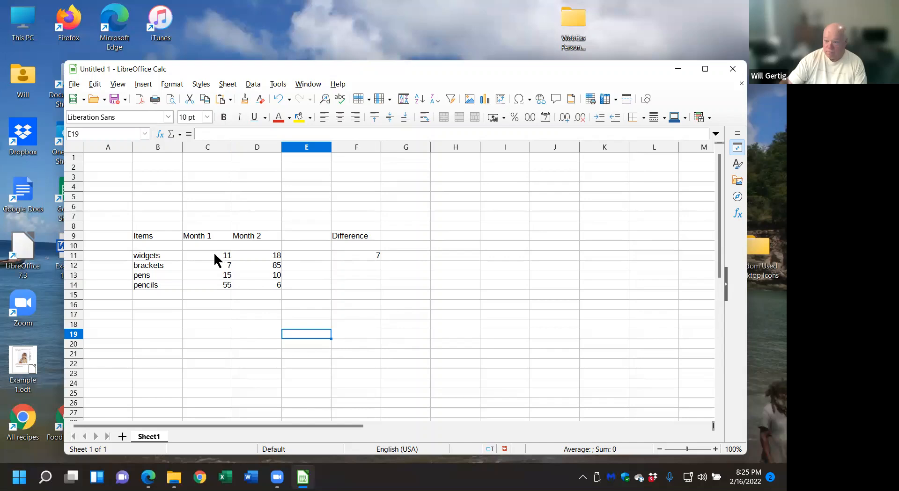
Copy the difference formula from cell F11 into F12 for the brackets row, and select F11 again to compare the formulas
{"action": "left_click", "coordinate": [361, 257]}
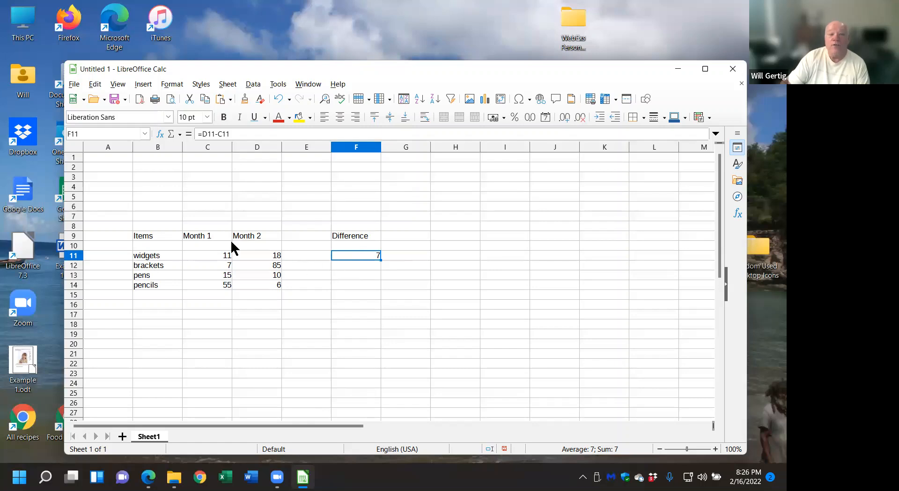
{"action": "left_click", "coordinate": [204, 99]}
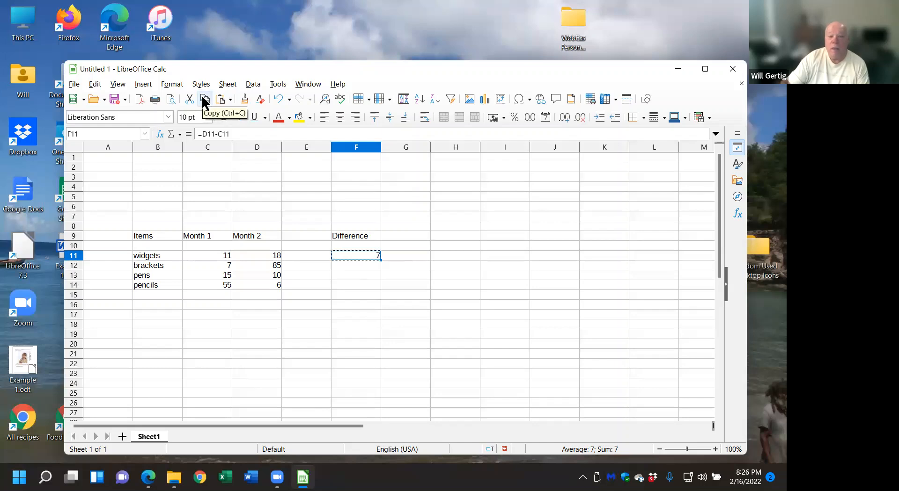
{"action": "left_click", "coordinate": [353, 263]}
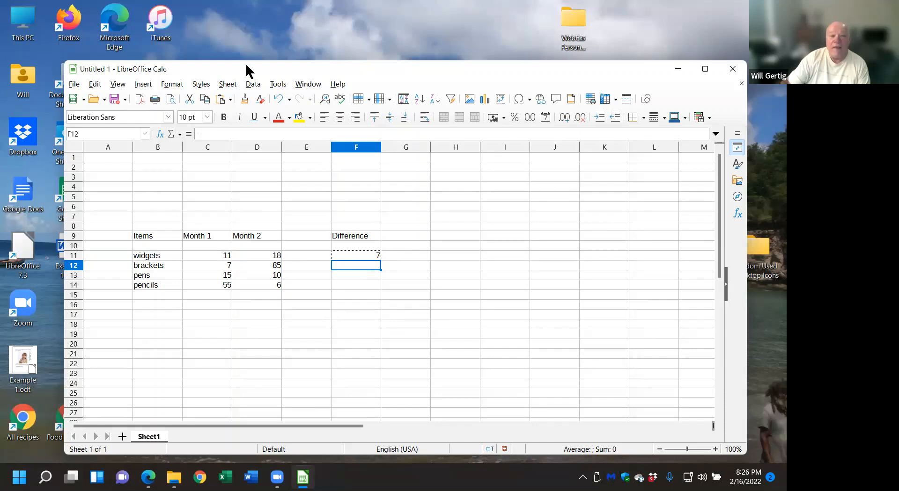
{"action": "left_click", "coordinate": [218, 100]}
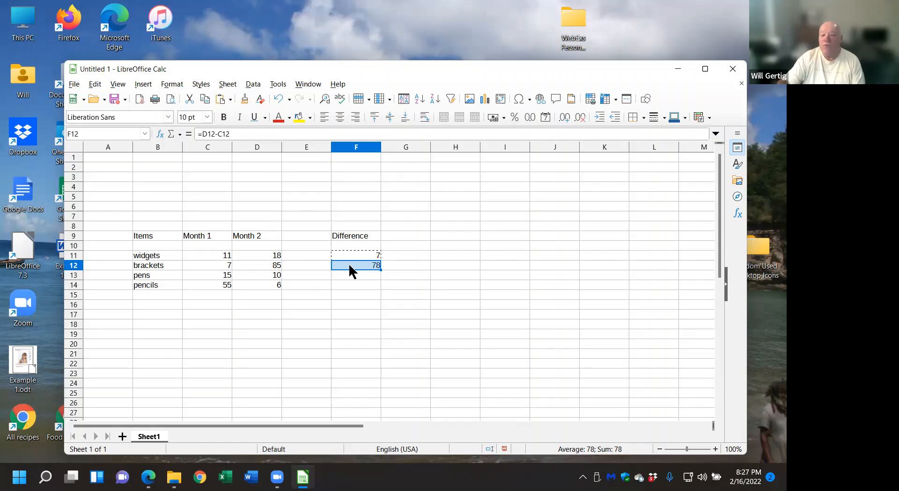
{"action": "left_click", "coordinate": [368, 251]}
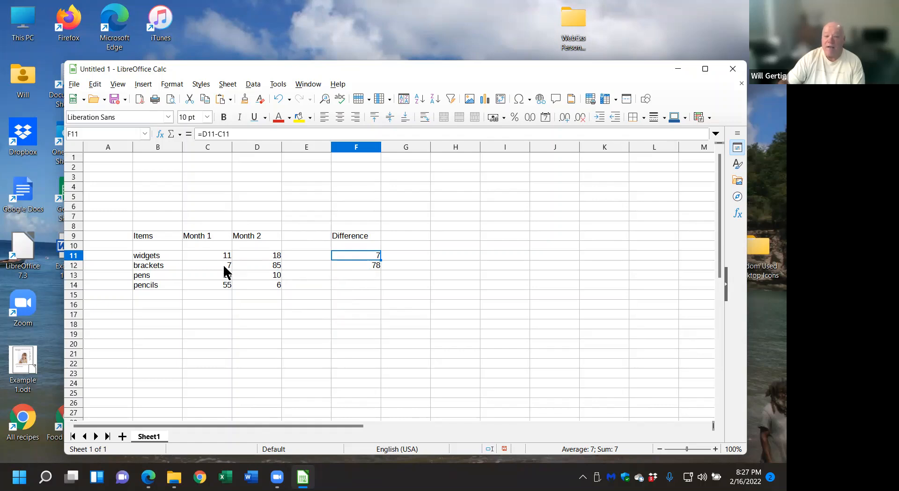
Copy the difference formula from cell F11 into F13 for the pens row
{"action": "key", "text": "ctrl+c"}
{"action": "left_click", "coordinate": [357, 276]}
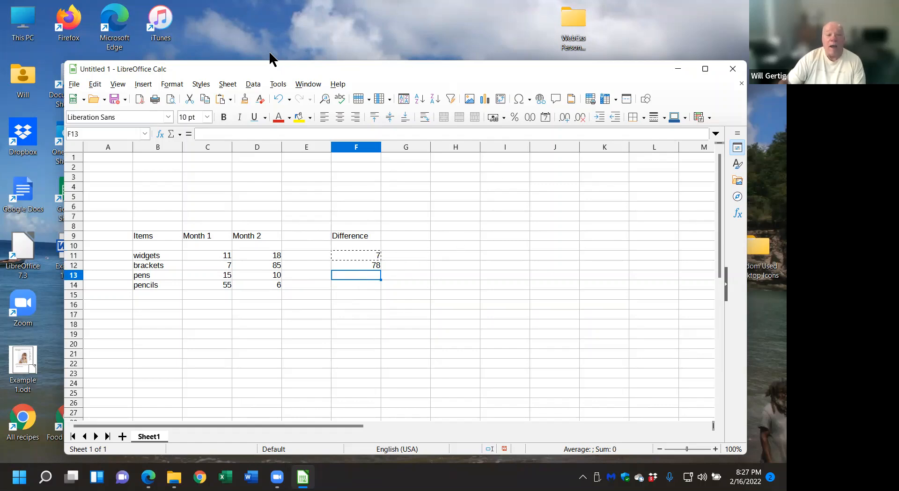
{"action": "left_click", "coordinate": [217, 103]}
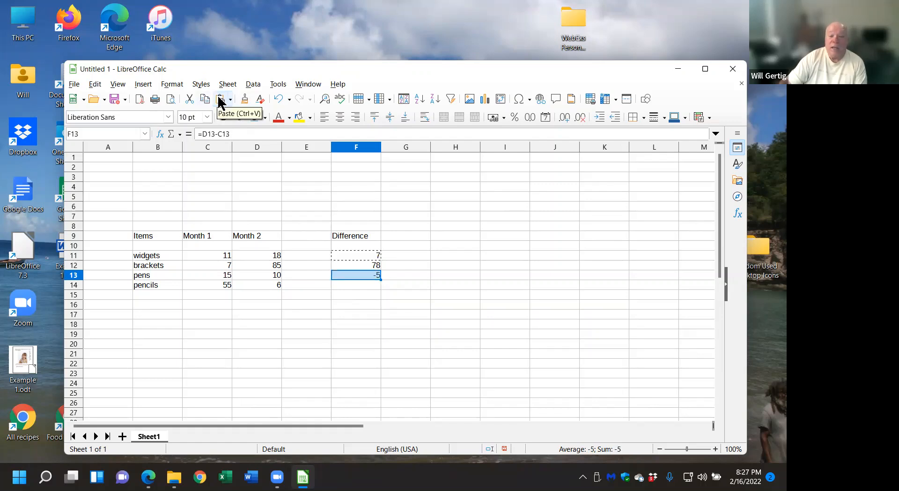
{"action": "left_click", "coordinate": [362, 391]}
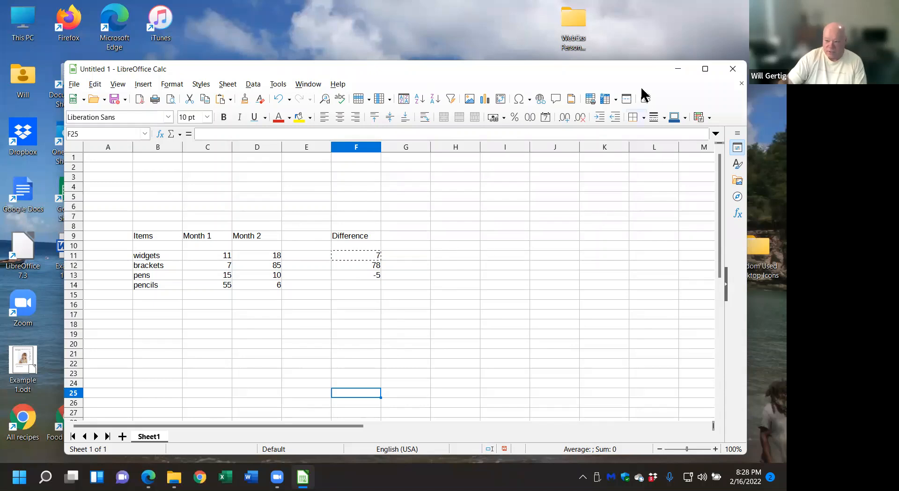
Close the untitled spreadsheet without saving it and open the recent spreadsheet Budget vs Actual Example
{"action": "left_click", "coordinate": [733, 69]}
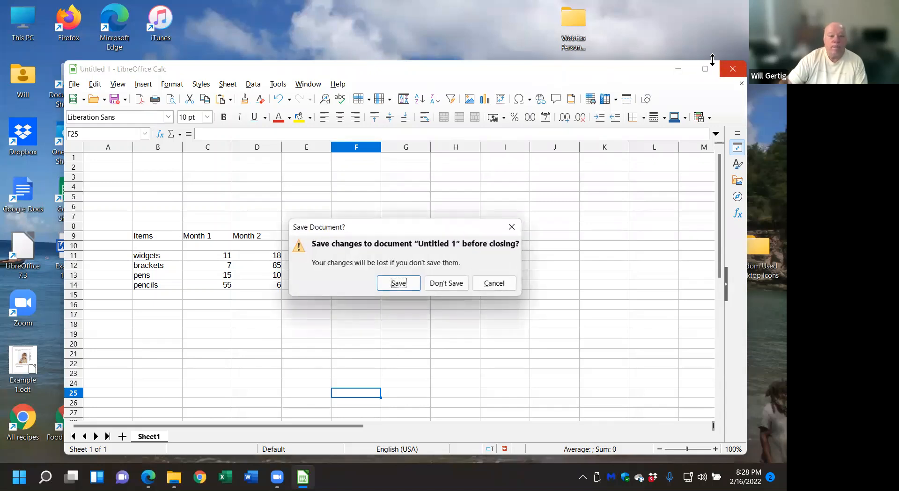
{"action": "left_click", "coordinate": [454, 284]}
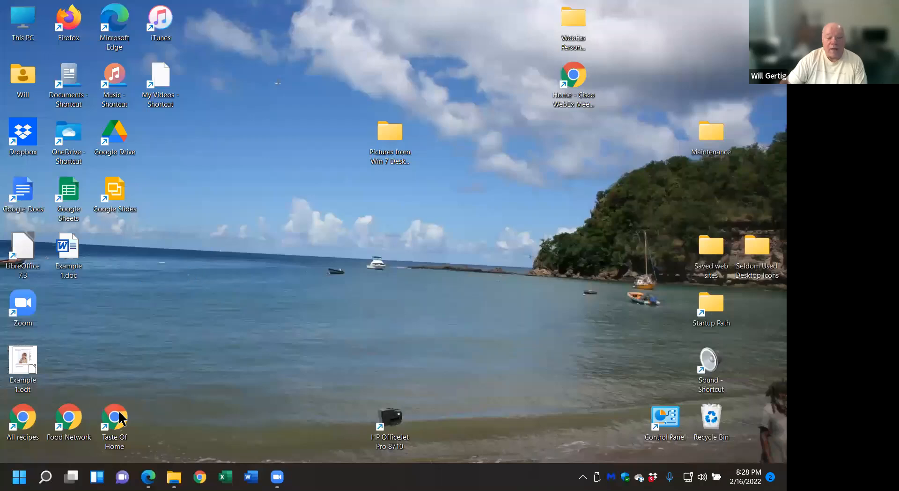
{"action": "double_click", "coordinate": [22, 250]}
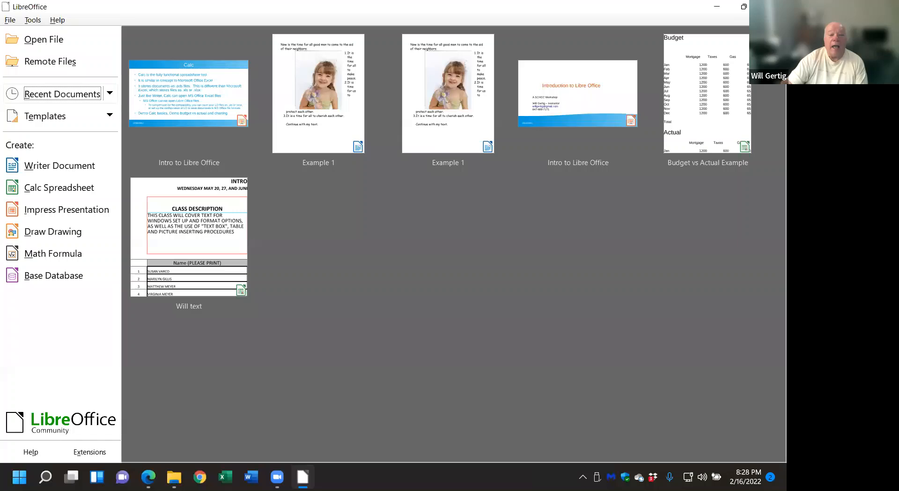
{"action": "left_click", "coordinate": [682, 103]}
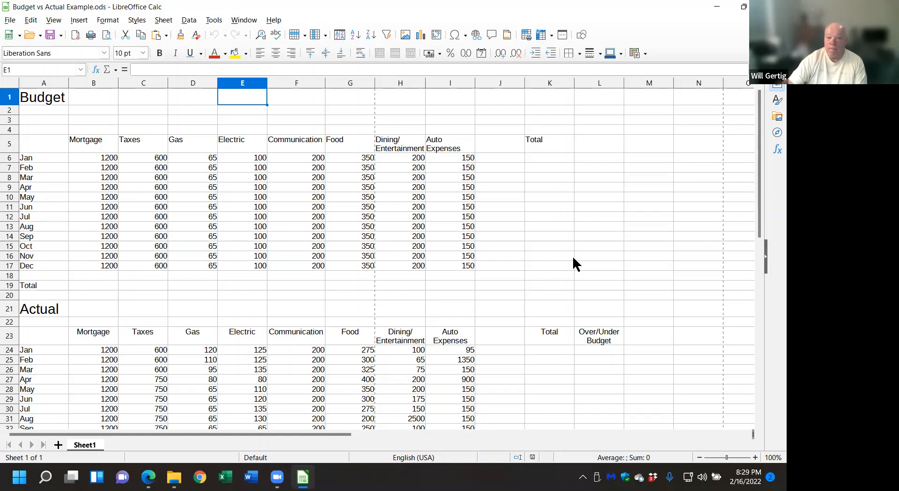
Total the budgeted Mortgage column in B19 with a formula adding each monthly cell individually, from B6+B7 through B17
{"action": "left_click", "coordinate": [96, 287]}
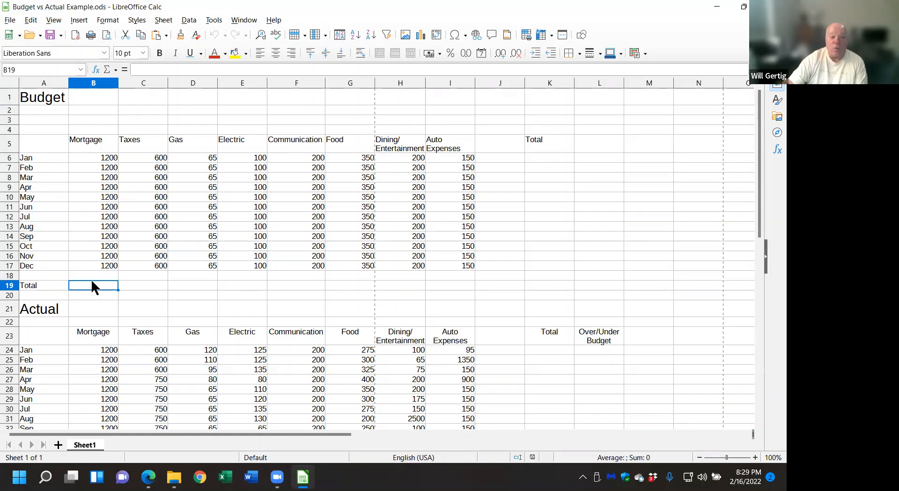
{"action": "type", "text": "="}
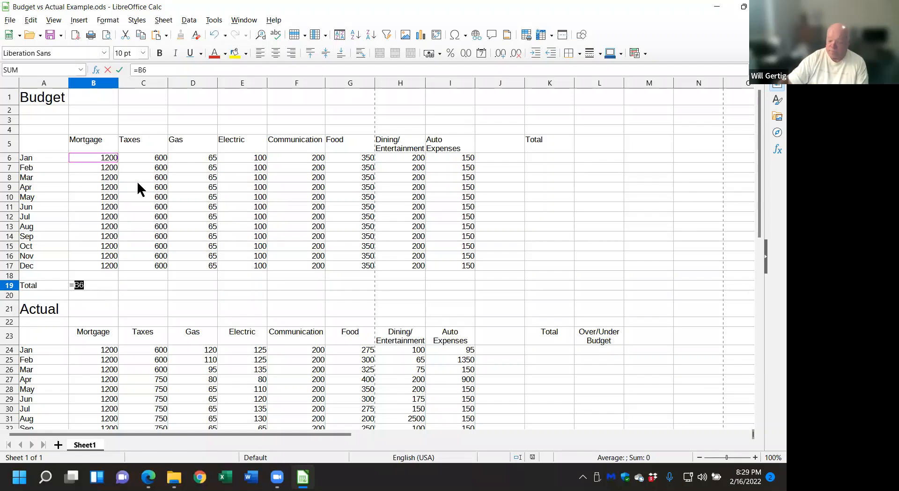
{"action": "type", "text": "+"}
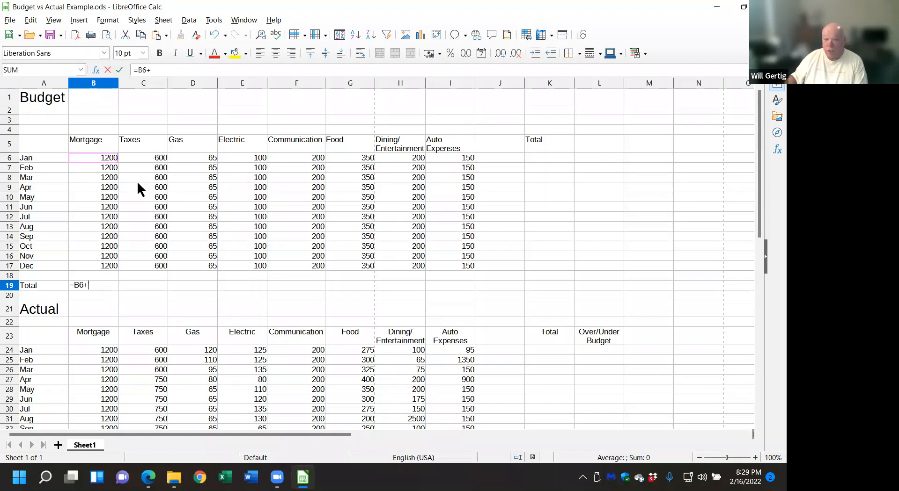
{"action": "left_click", "coordinate": [109, 168]}
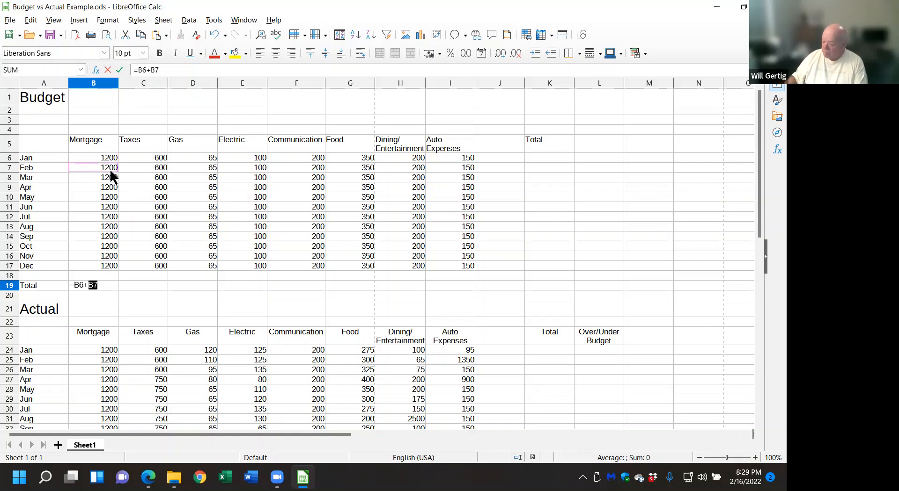
{"action": "type", "text": "+"}
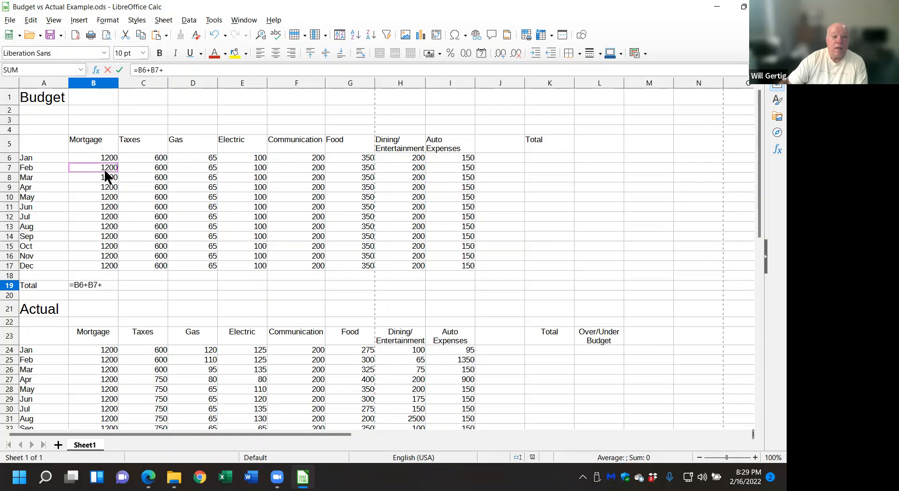
{"action": "left_click", "coordinate": [105, 178]}
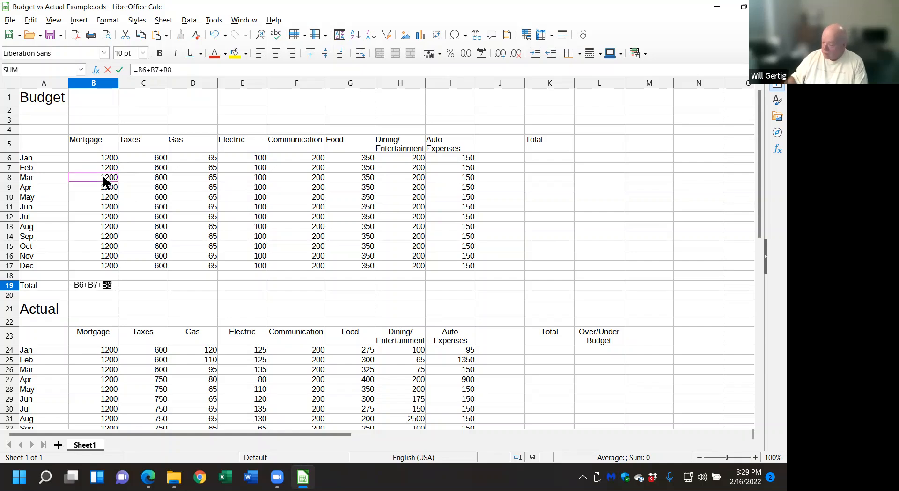
{"action": "type", "text": "+"}
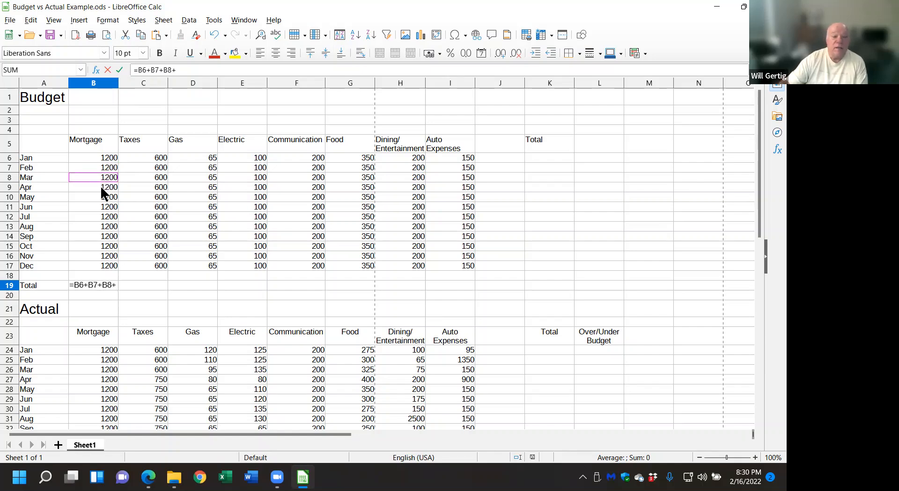
{"action": "left_click", "coordinate": [100, 185]}
{"action": "type", "text": "+"}
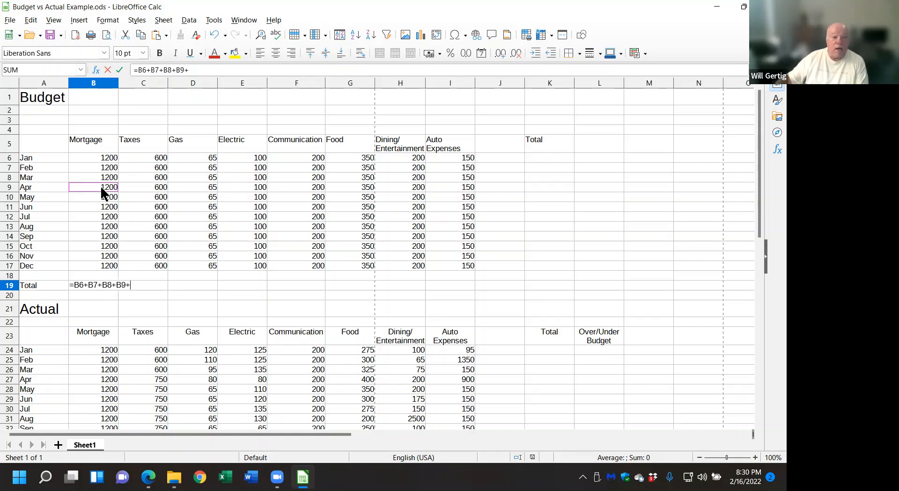
{"action": "left_click", "coordinate": [98, 194]}
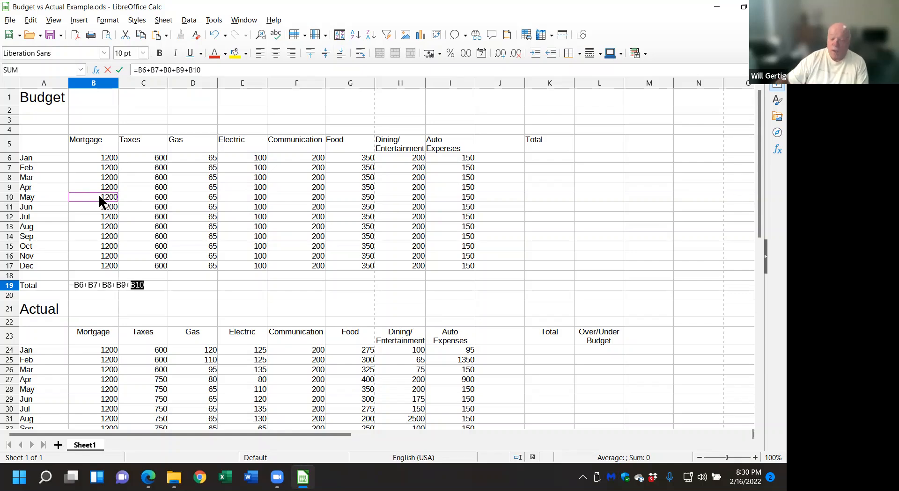
{"action": "type", "text": "+"}
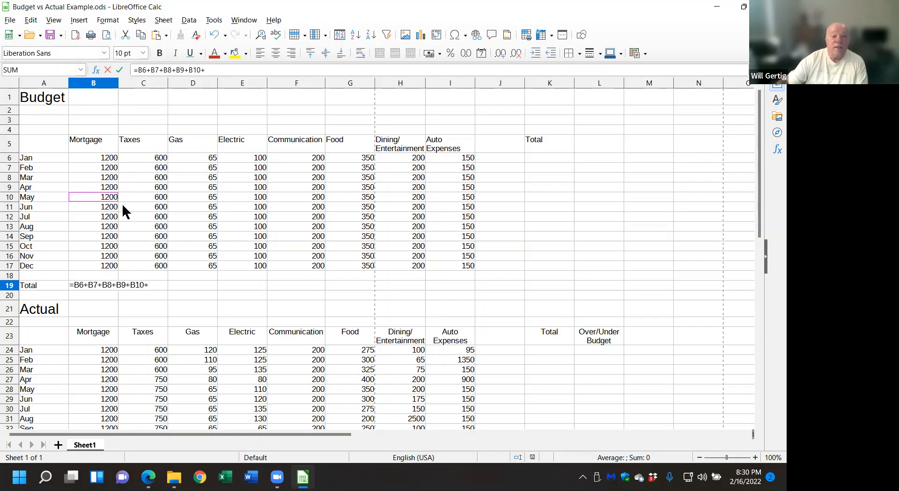
{"action": "left_click", "coordinate": [101, 206]}
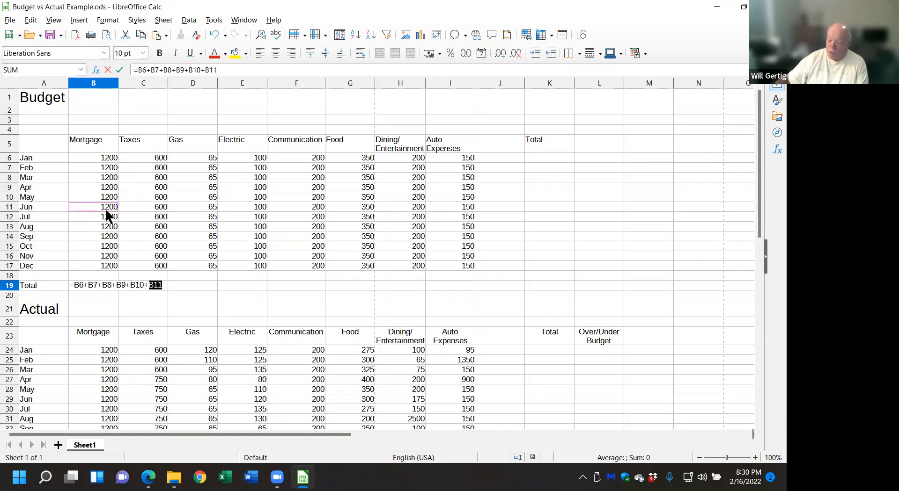
{"action": "type", "text": "+"}
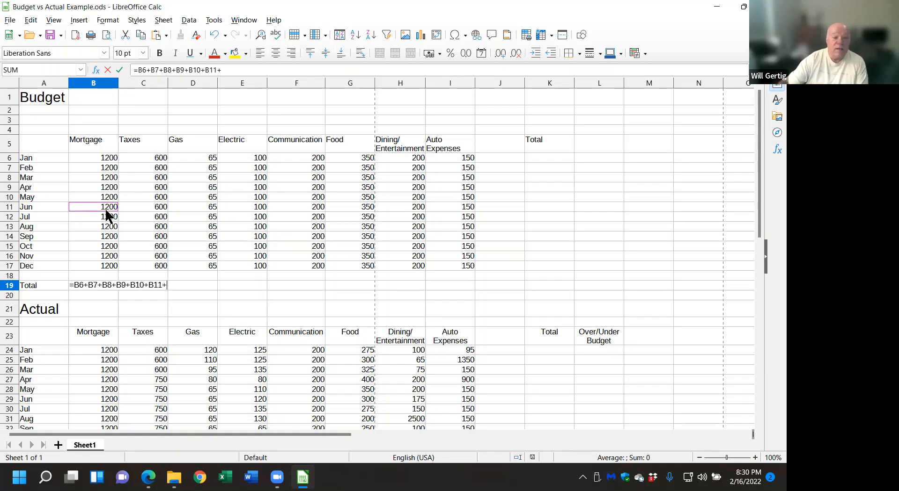
{"action": "left_click", "coordinate": [105, 215]}
{"action": "type", "text": "+"}
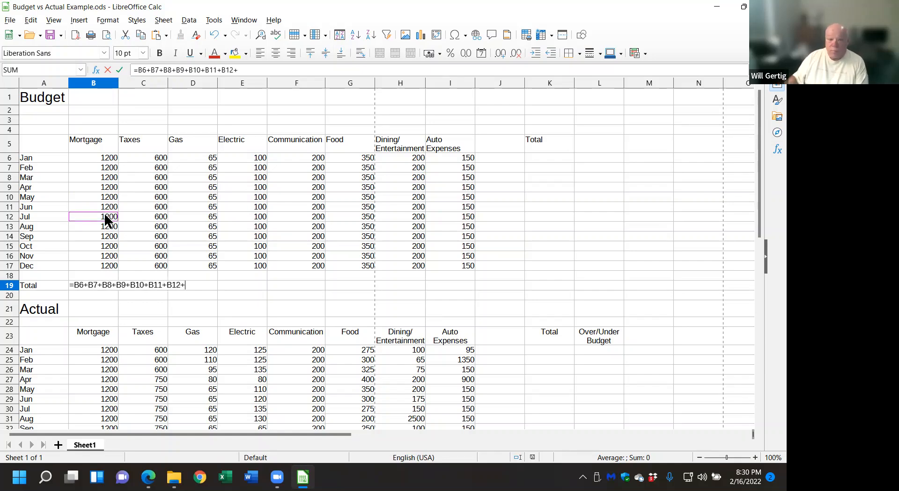
{"action": "left_click", "coordinate": [107, 224]}
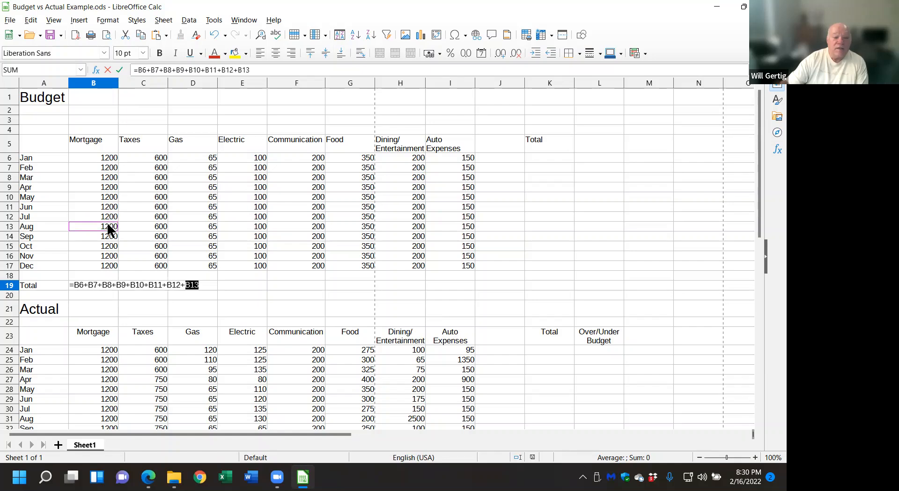
{"action": "type", "text": "+"}
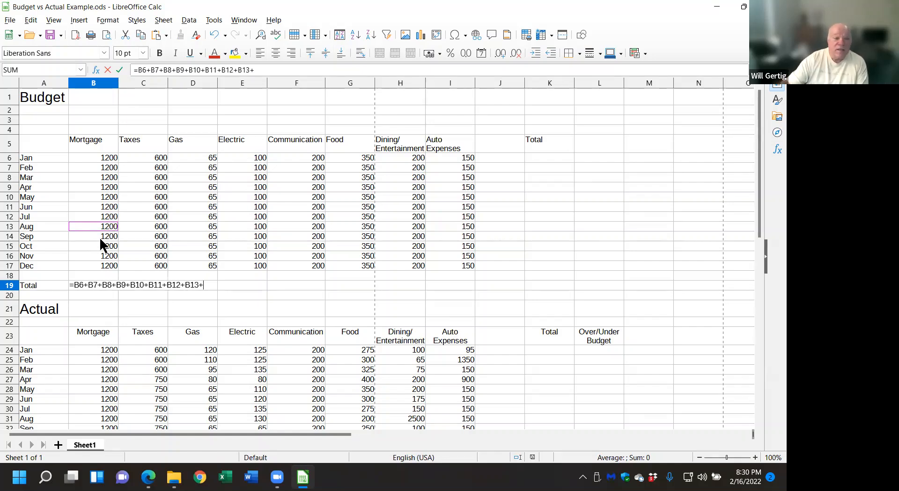
{"action": "left_click", "coordinate": [108, 237]}
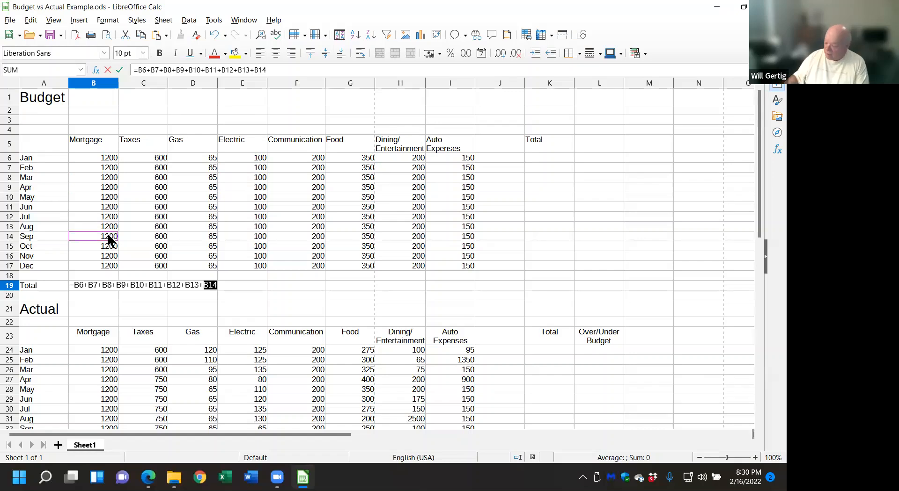
{"action": "type", "text": "+"}
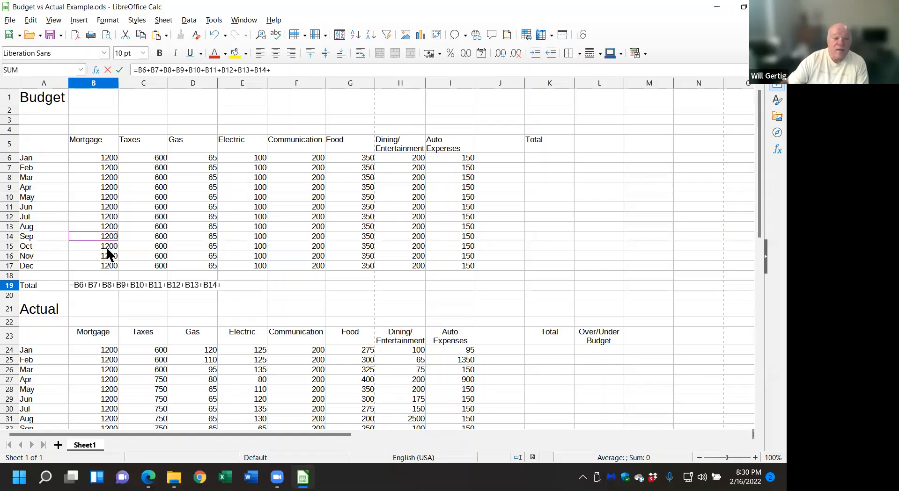
{"action": "left_click", "coordinate": [111, 247]}
{"action": "type", "text": "+"}
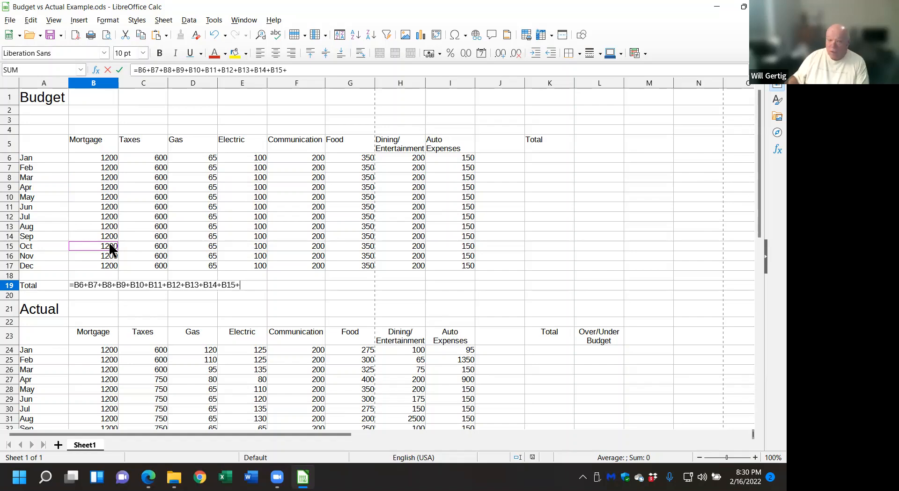
{"action": "left_click", "coordinate": [98, 255]}
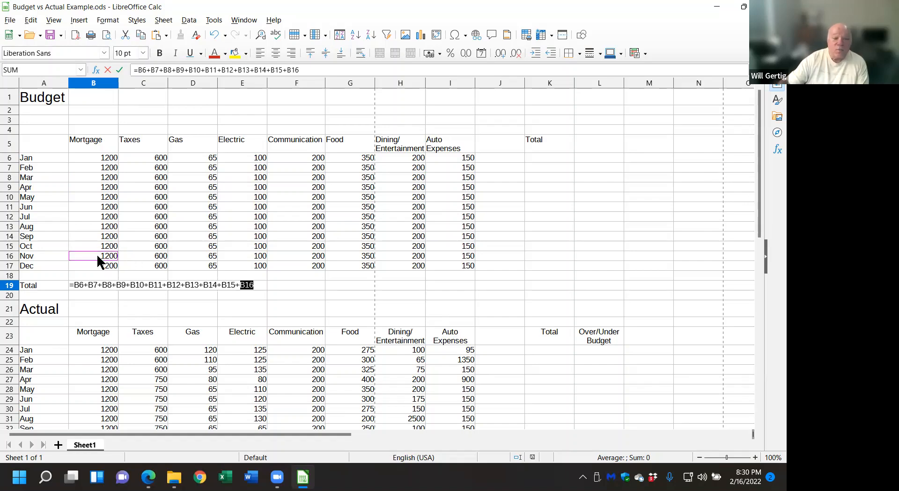
{"action": "type", "text": "+"}
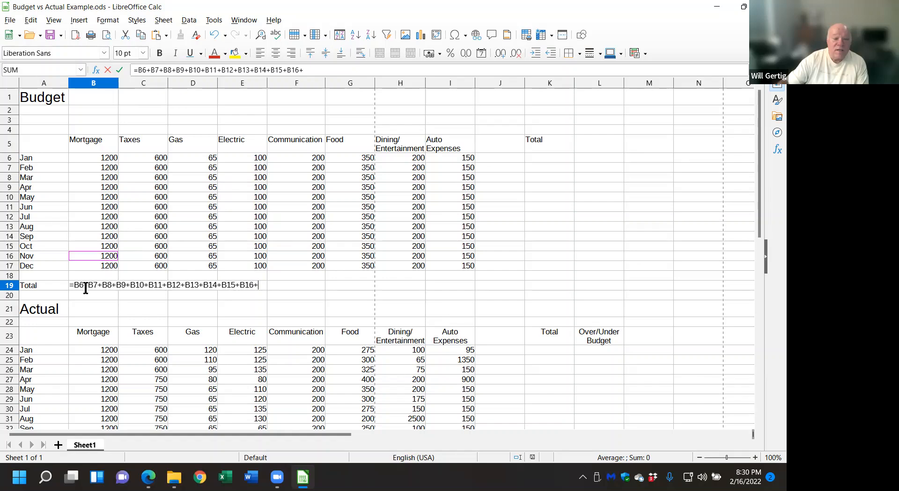
{"action": "left_click", "coordinate": [108, 266]}
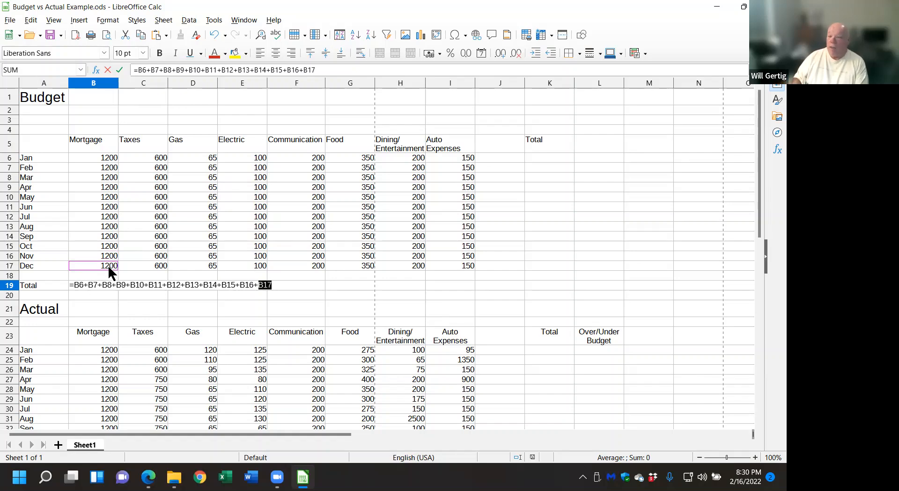
{"action": "key", "text": "Return"}
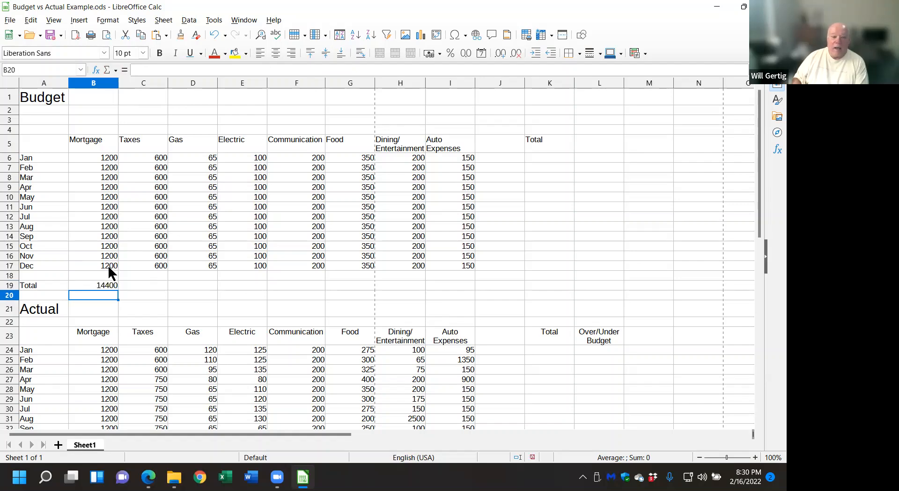
Copy the Mortgage total formula from B19 into C19 to total the budgeted Taxes column
{"action": "key", "text": "Up"}
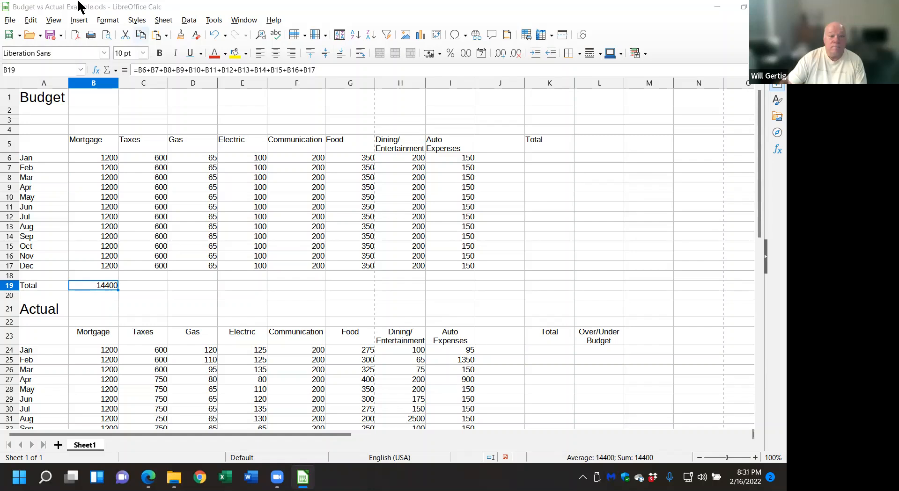
{"action": "left_click", "coordinate": [78, 7]}
{"action": "key", "text": "ctrl+c"}
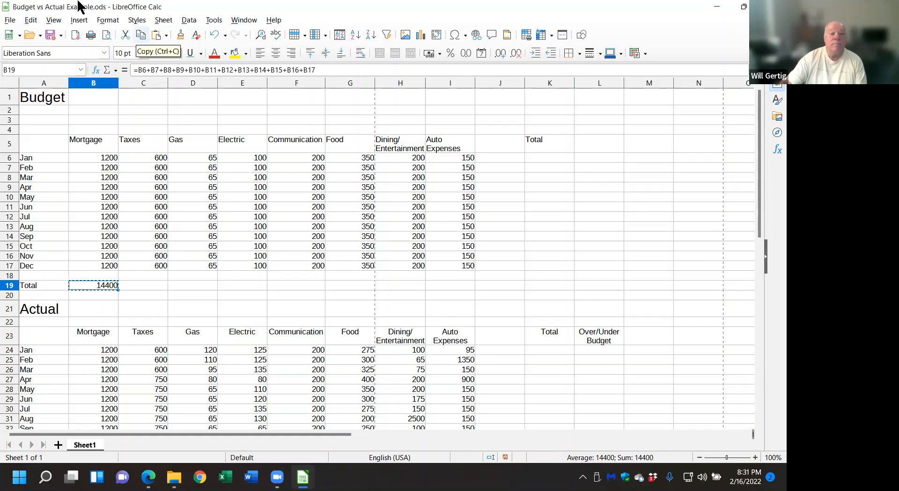
{"action": "left_click", "coordinate": [148, 283]}
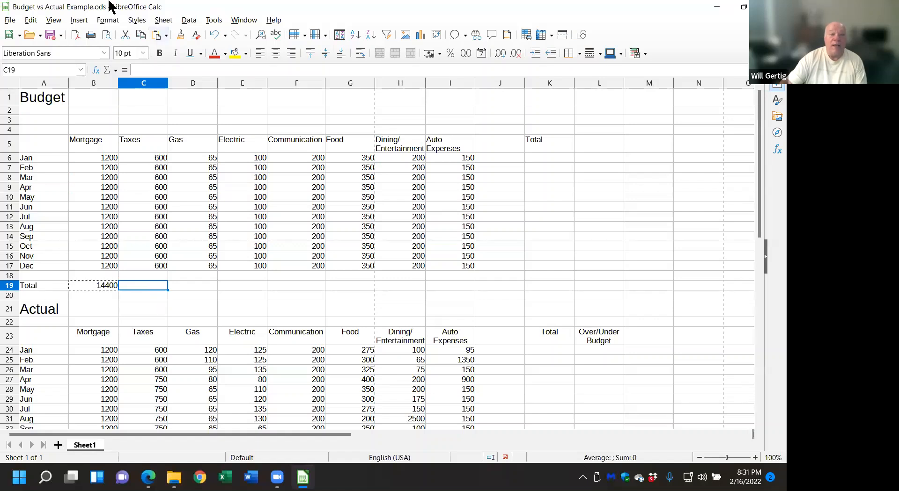
{"action": "left_click", "coordinate": [156, 35]}
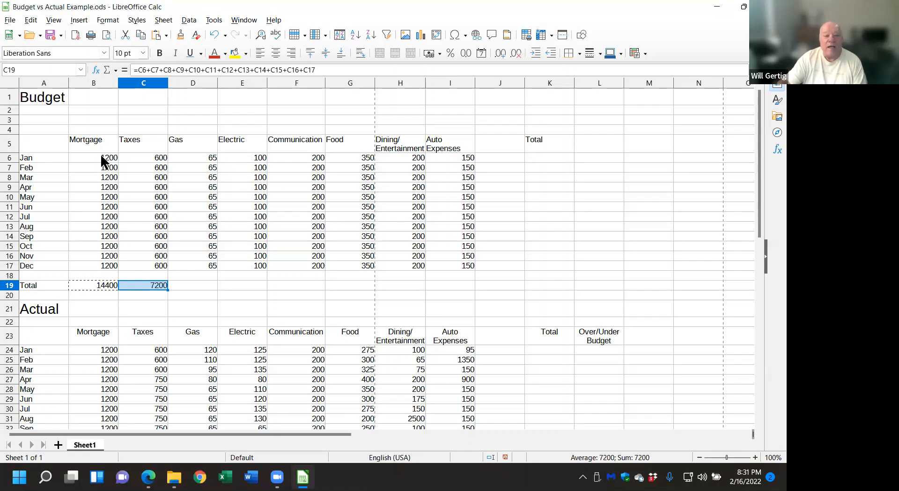
Highlight the January budget figures from Mortgage to Auto Expenses, B6 to I6, to show which cells a row total covers
{"action": "left_click_drag", "start_coordinate": [101, 156], "coordinate": [459, 156]}
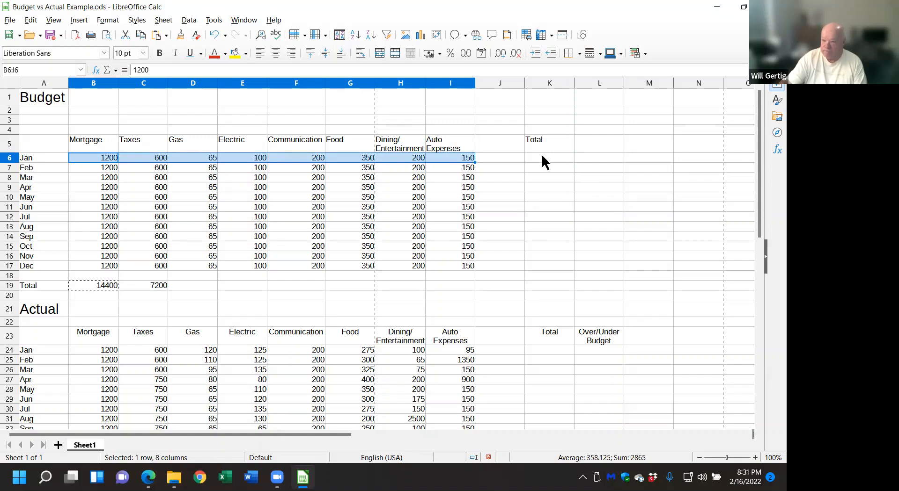
{"action": "left_click", "coordinate": [566, 246]}
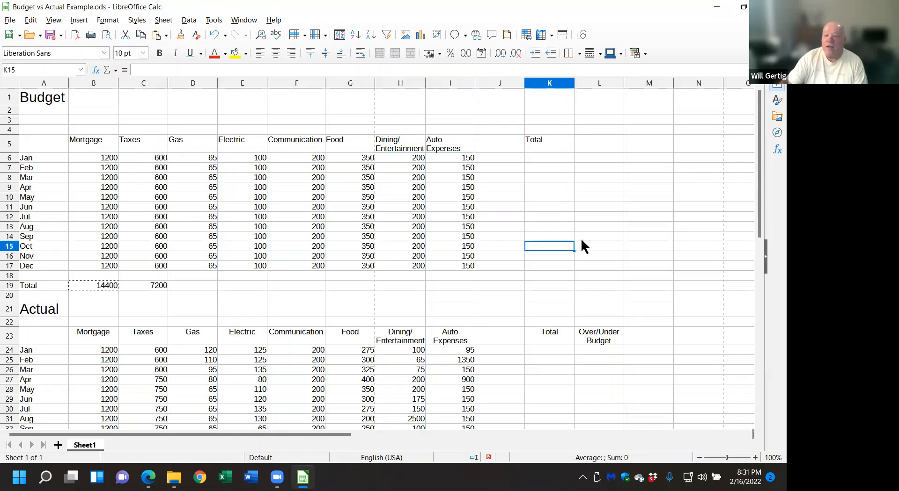
Total the January budget row in K6 with a SUM formula over B6:I6
{"action": "left_click", "coordinate": [530, 158]}
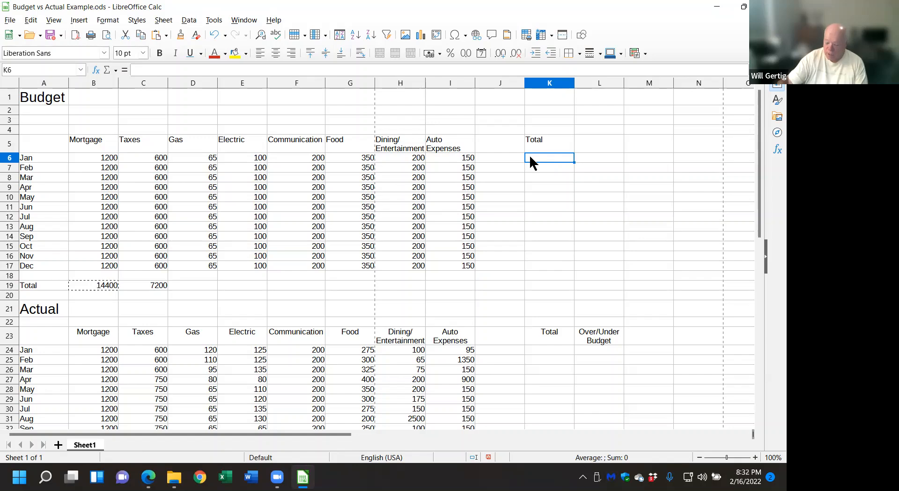
{"action": "type", "text": "="}
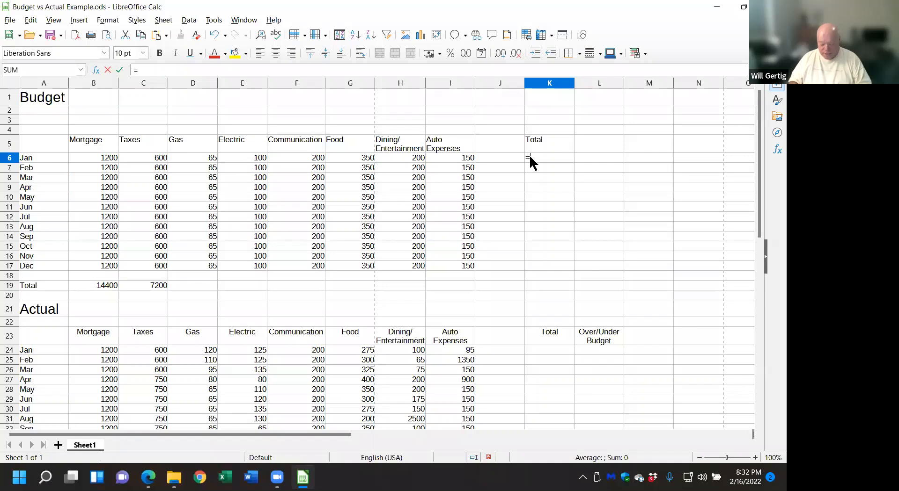
{"action": "type", "text": "sum"}
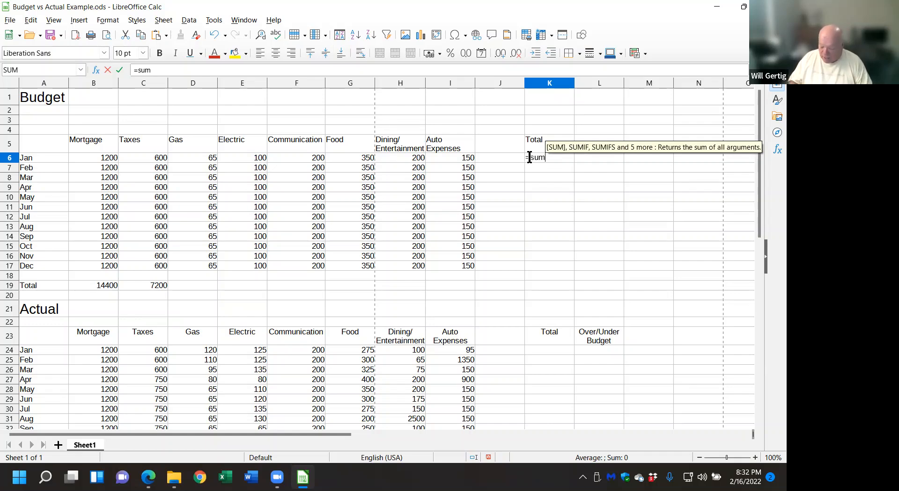
{"action": "type", "text": "("}
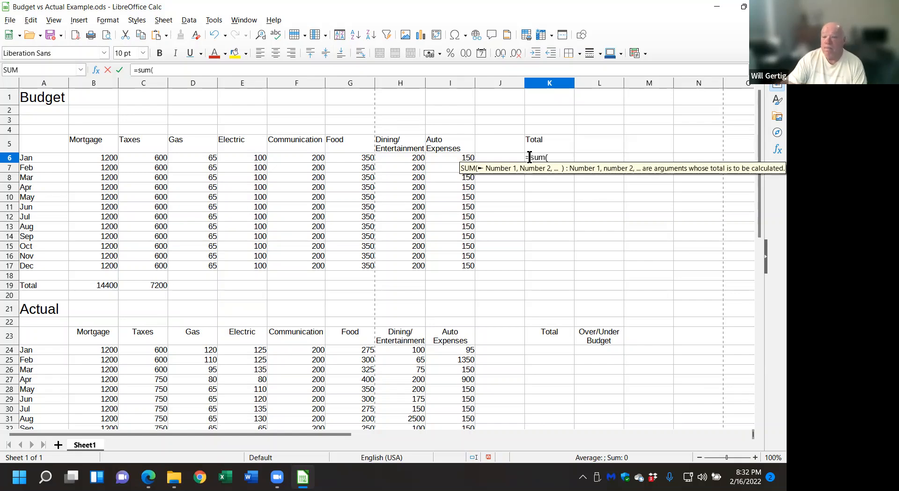
{"action": "left_click", "coordinate": [98, 159]}
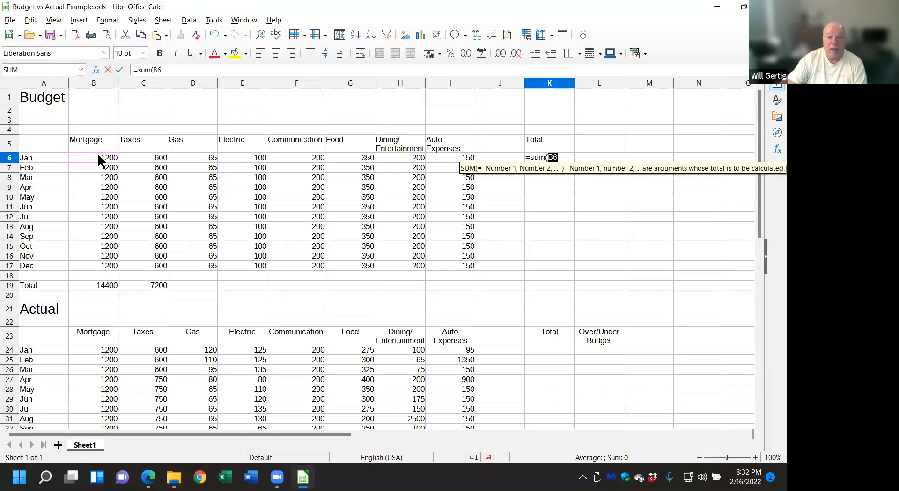
{"action": "left_click_drag", "start_coordinate": [98, 156], "coordinate": [454, 155]}
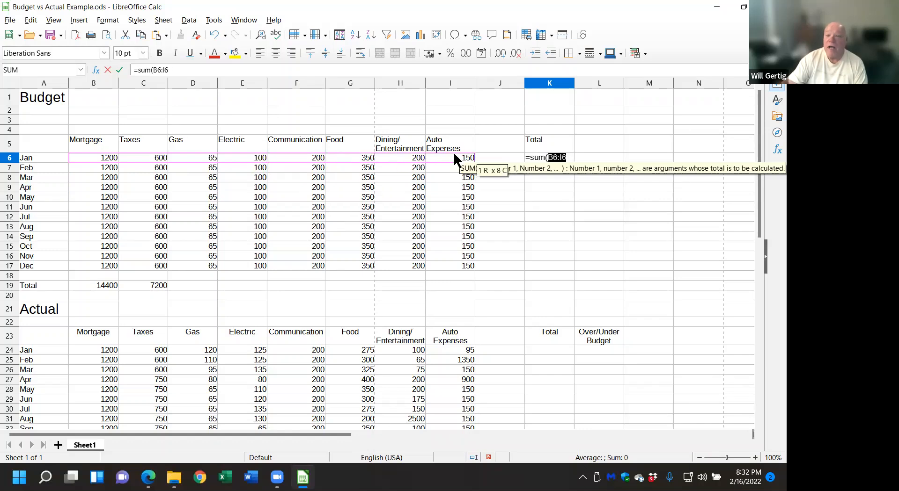
{"action": "left_click", "coordinate": [568, 157]}
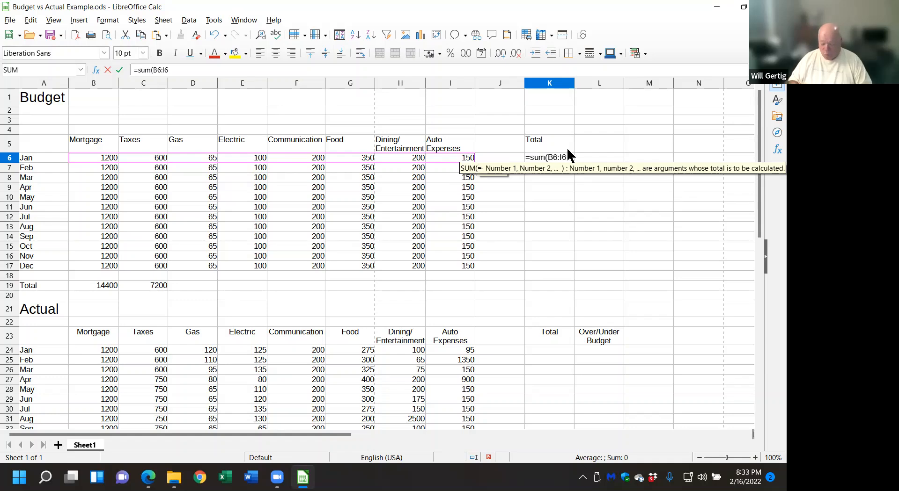
{"action": "type", "text": ")"}
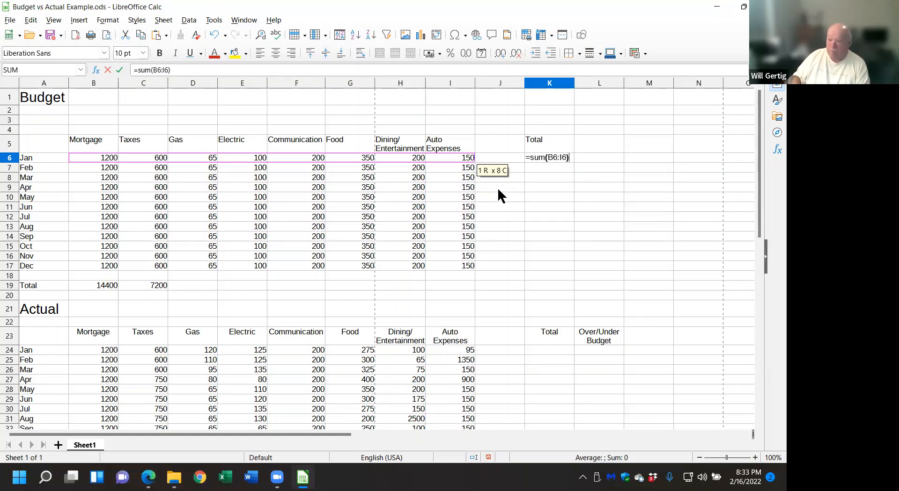
{"action": "key", "text": "Return"}
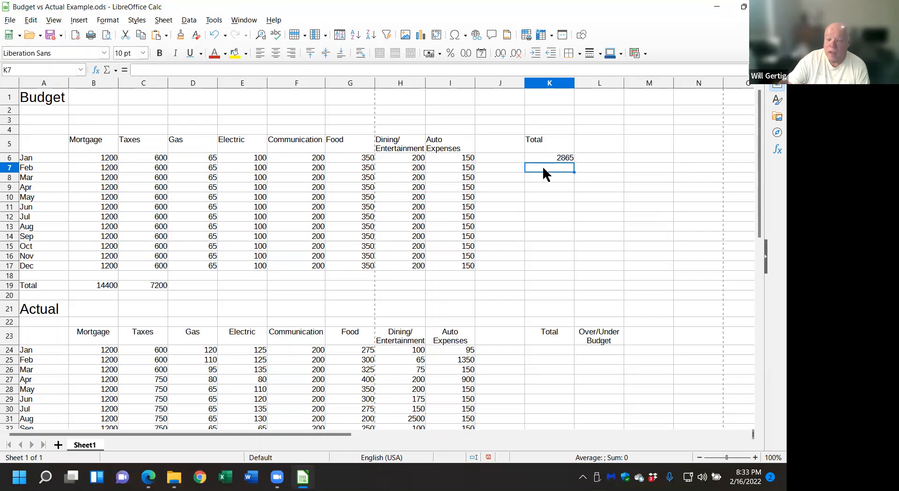
Total the February budget row in K7 with a SUM formula over B7:I7
{"action": "type", "text": "="}
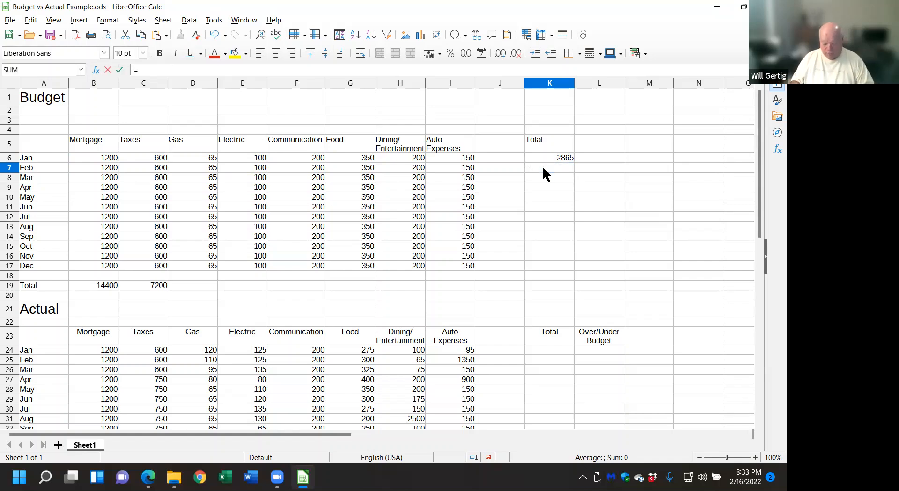
{"action": "type", "text": "sum"}
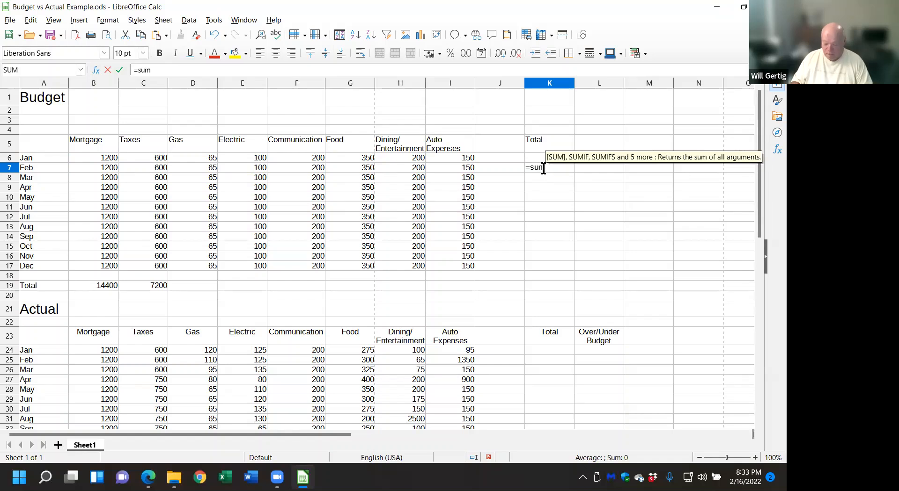
{"action": "type", "text": "("}
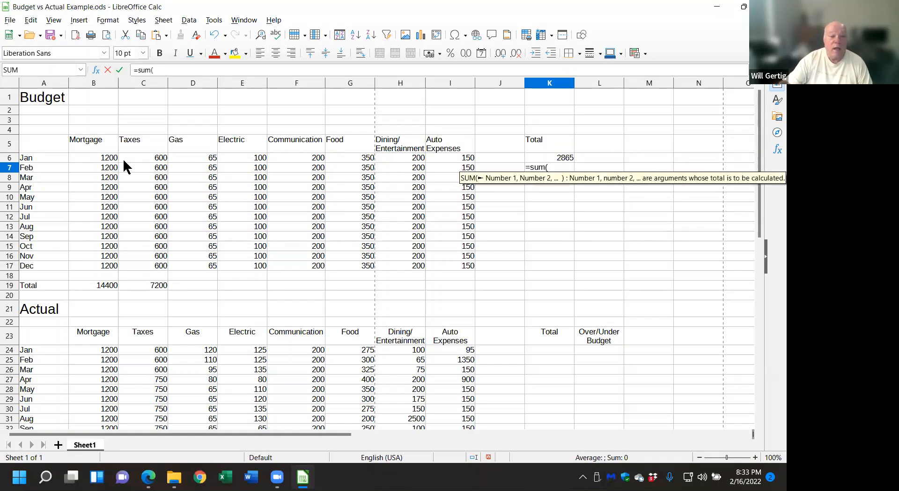
{"action": "left_click_drag", "start_coordinate": [113, 165], "coordinate": [460, 173]}
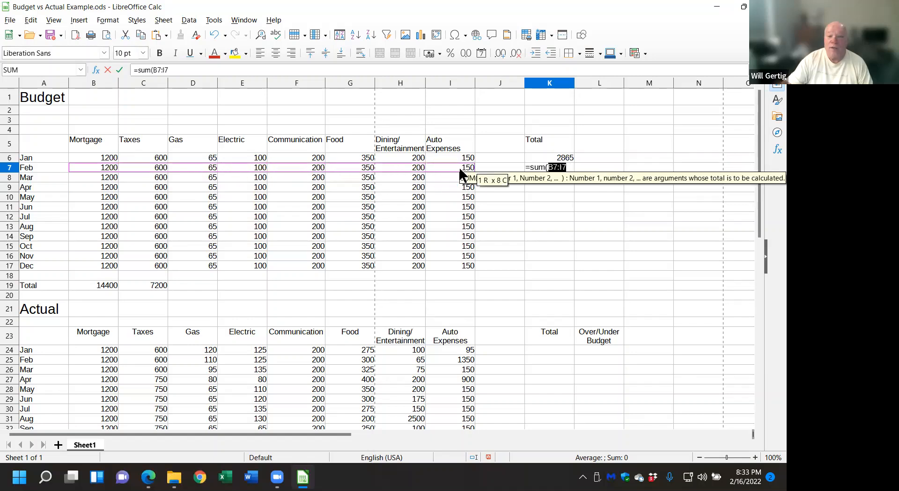
{"action": "left_click", "coordinate": [567, 167]}
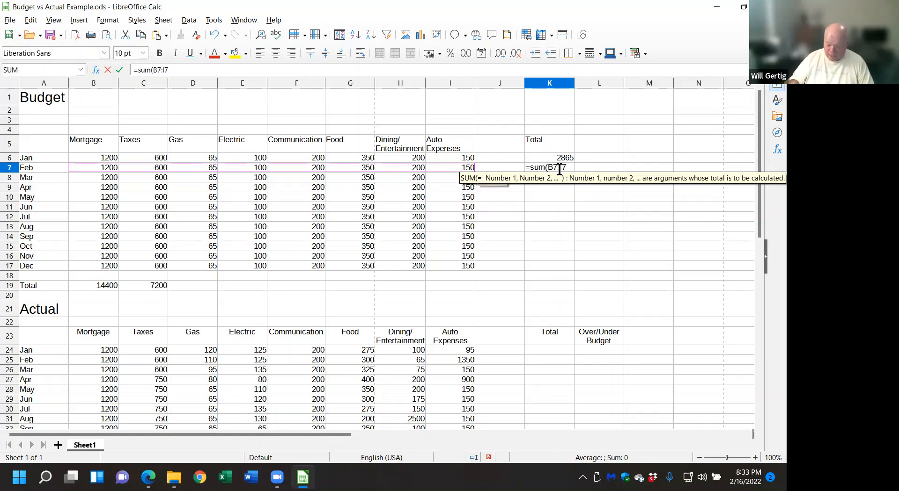
{"action": "type", "text": ")"}
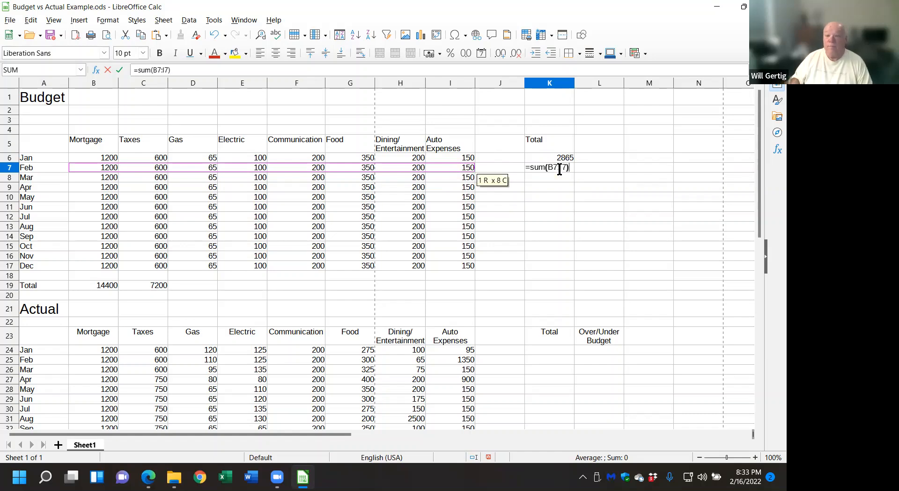
{"action": "key", "text": "Return"}
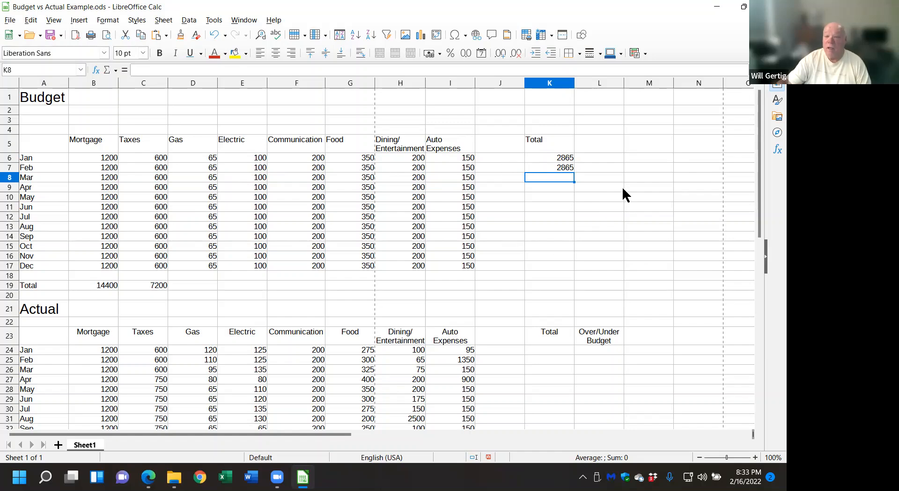
Copy the February total formula from K7 into K8:K17 to total the budget rows from March to December
{"action": "left_click", "coordinate": [557, 166]}
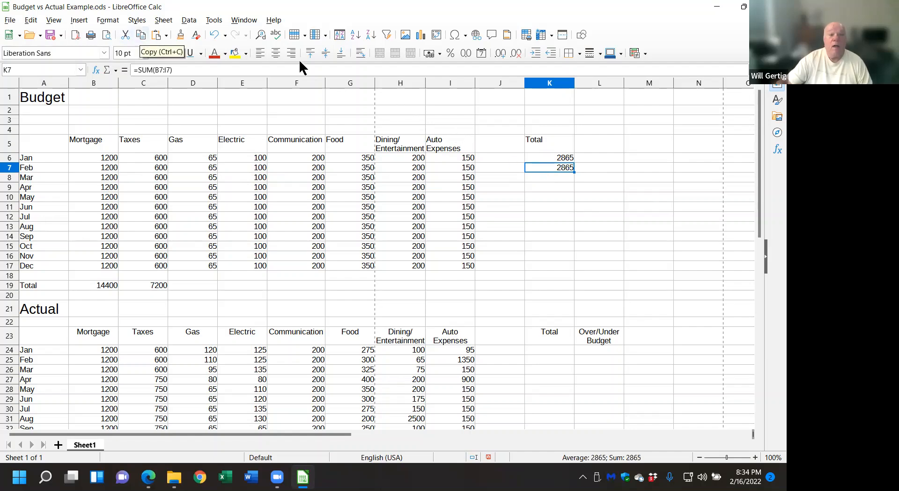
{"action": "left_click", "coordinate": [140, 35]}
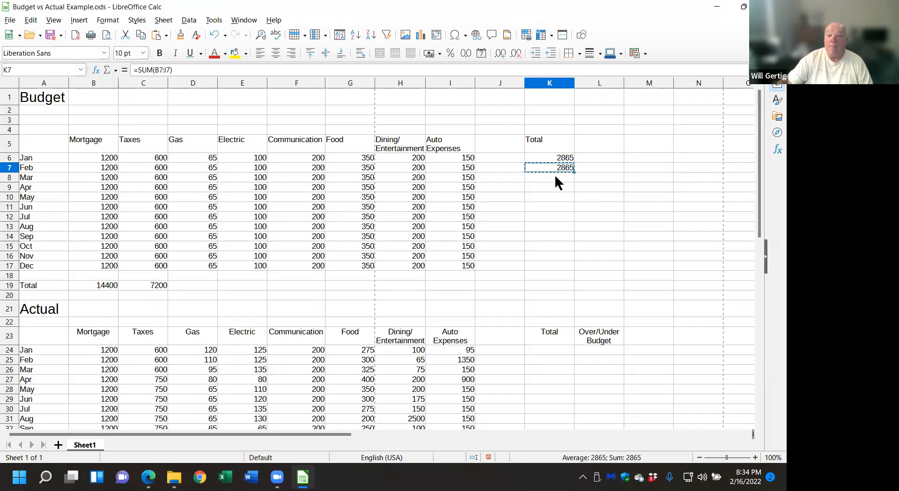
{"action": "left_click_drag", "start_coordinate": [555, 177], "coordinate": [557, 261]}
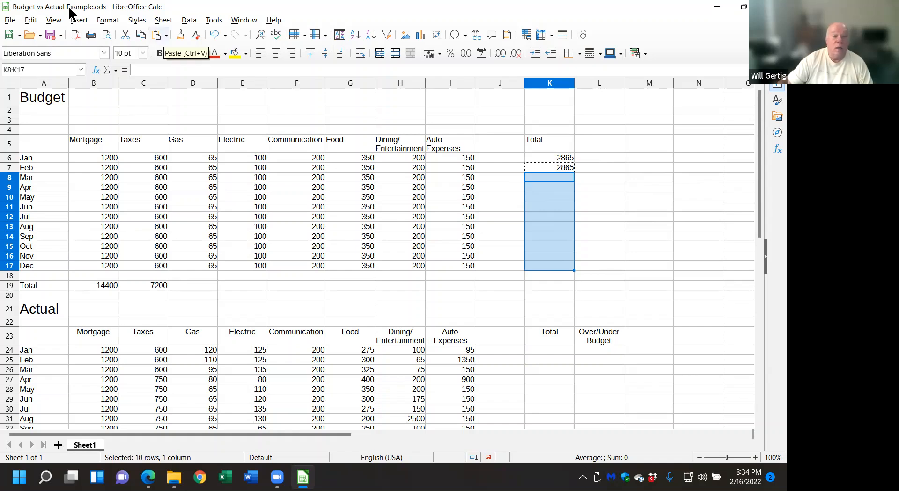
{"action": "key", "text": "ctrl+v"}
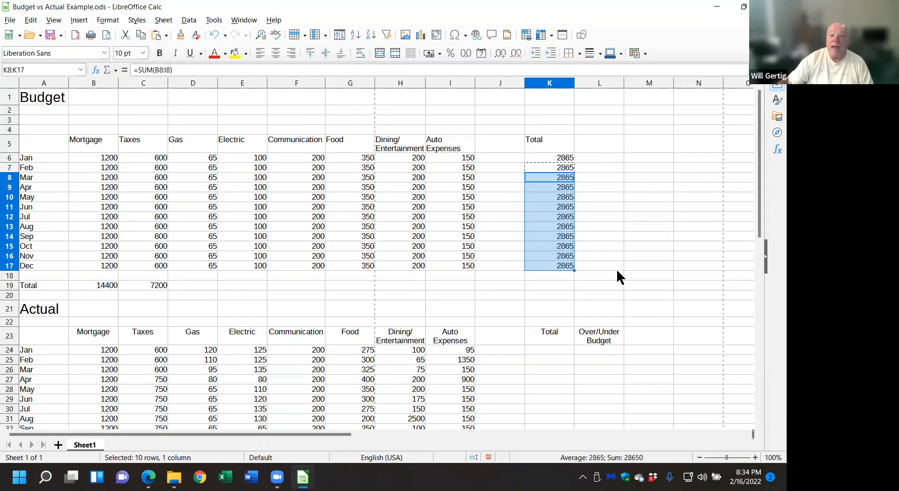
{"action": "left_click", "coordinate": [616, 272]}
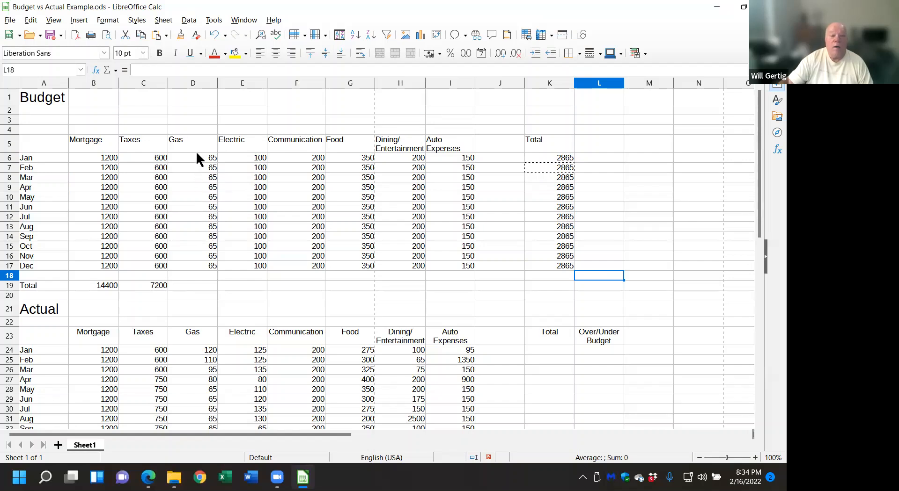
Total the budgeted Gas column in D19 with a SUM formula over D6:D17
{"action": "left_click", "coordinate": [200, 281]}
{"action": "type", "text": "="}
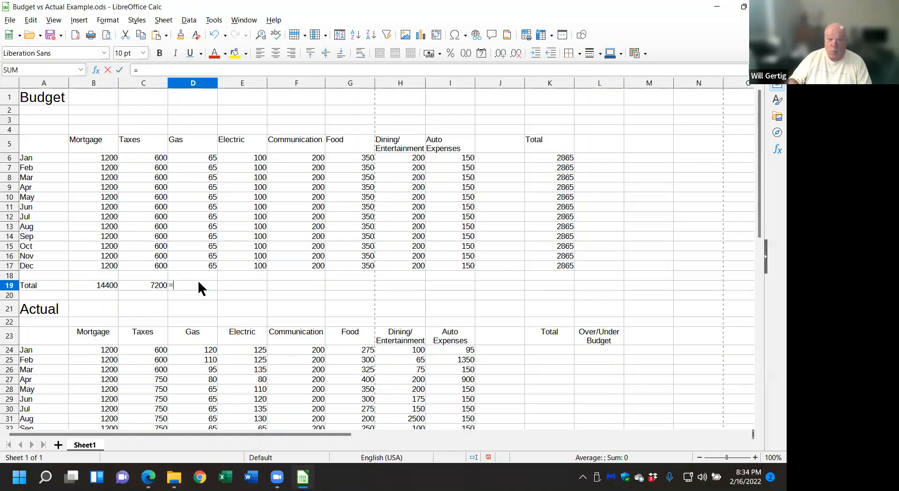
{"action": "type", "text": "sum("}
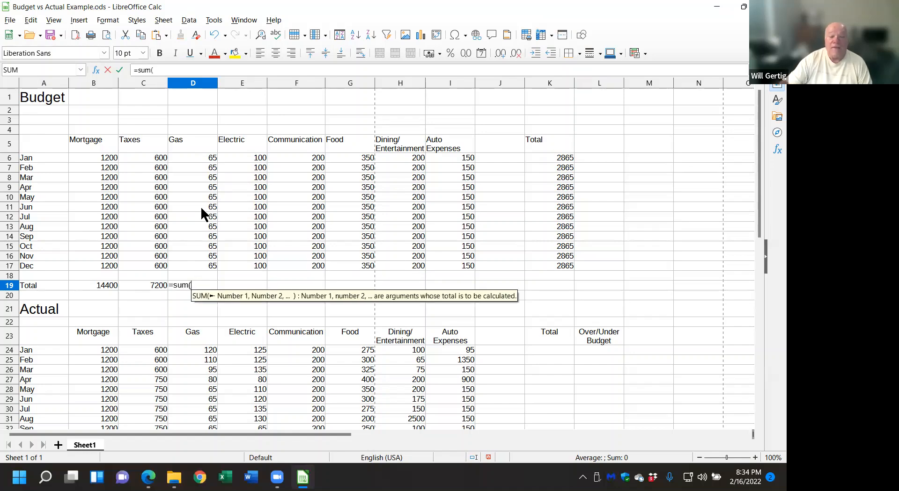
{"action": "left_click", "coordinate": [200, 159]}
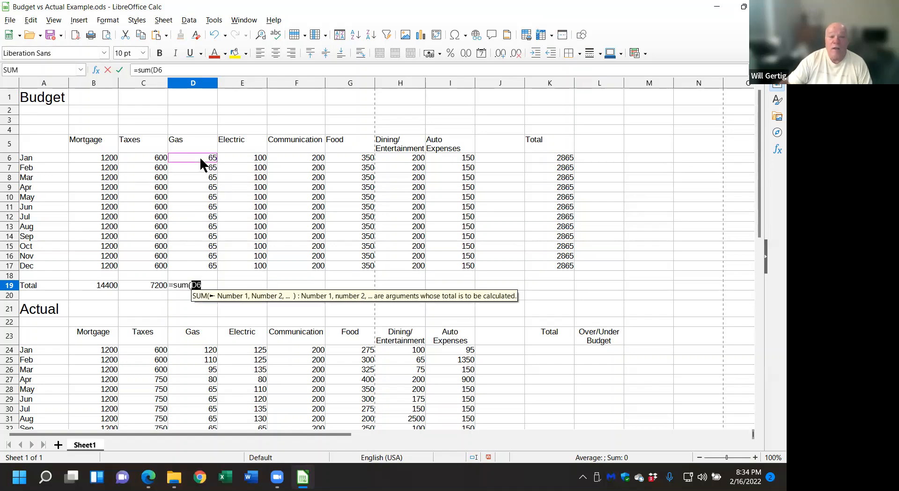
{"action": "left_click_drag", "start_coordinate": [199, 156], "coordinate": [201, 260]}
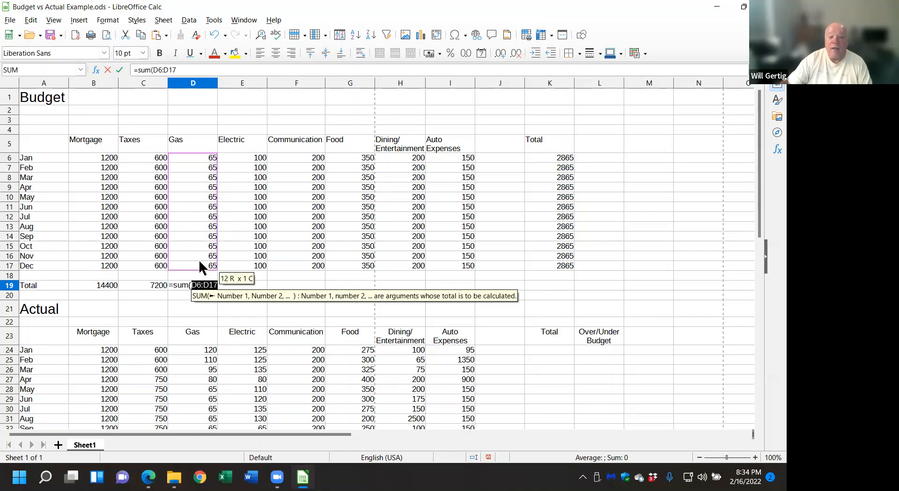
{"action": "type", "text": ")"}
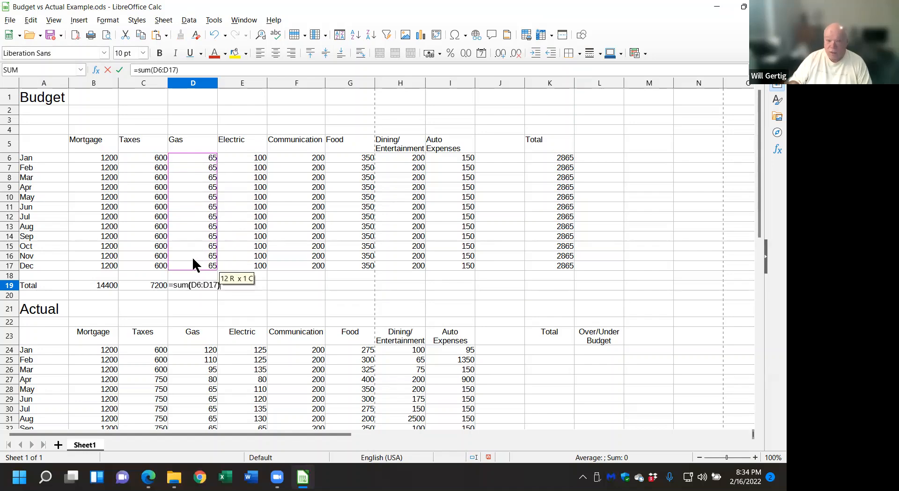
{"action": "key", "text": "Return"}
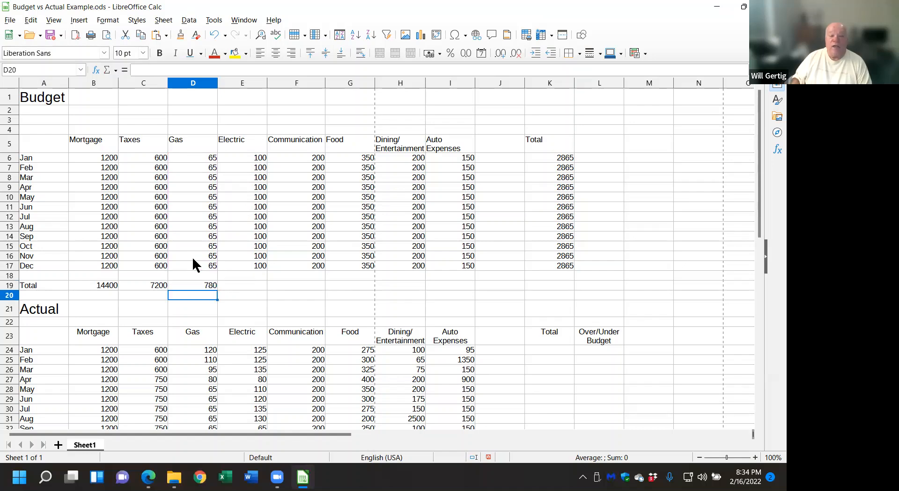
Copy the Gas total formula from D19 into E19:I19 to total the budget columns from Electric to Auto Expenses
{"action": "left_click", "coordinate": [196, 283]}
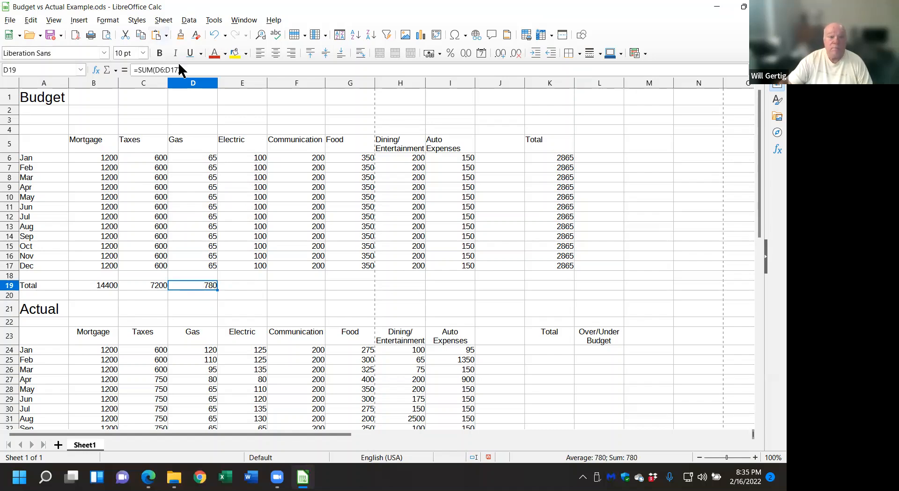
{"action": "key", "text": "ctrl+c"}
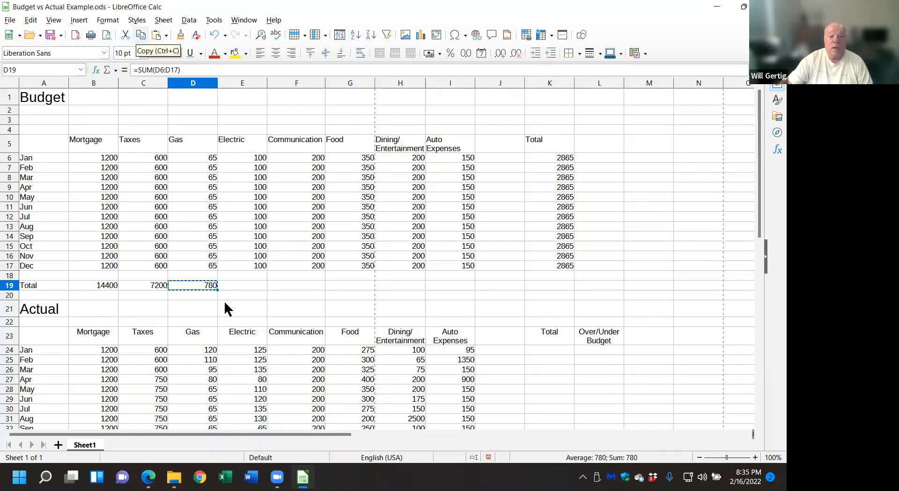
{"action": "left_click", "coordinate": [233, 285]}
{"action": "left_click_drag", "start_coordinate": [301, 287], "coordinate": [447, 287]}
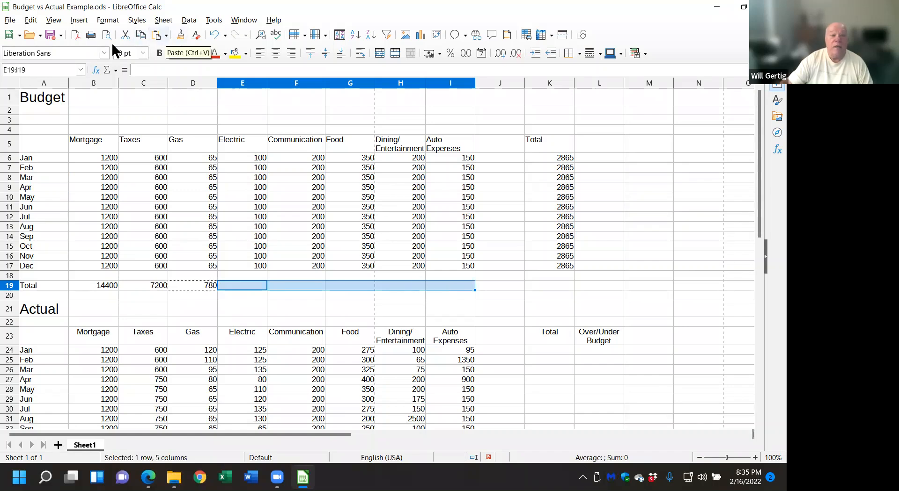
{"action": "left_click", "coordinate": [156, 35]}
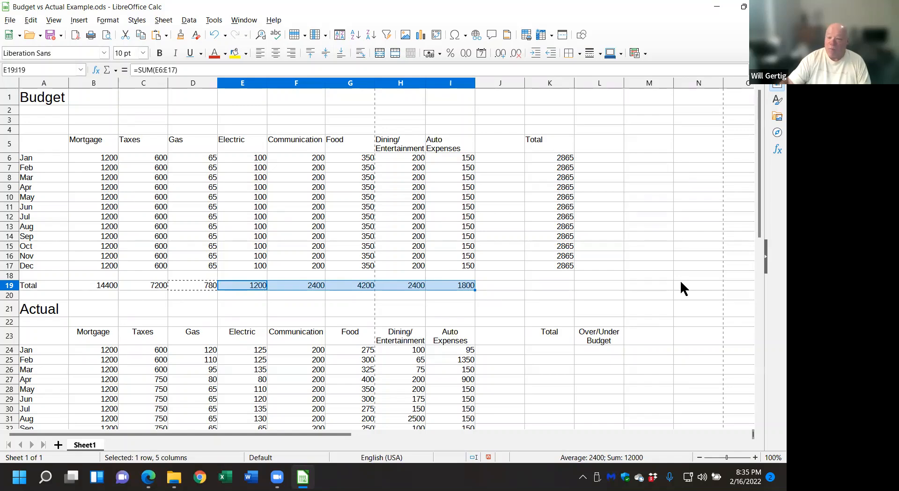
Total the budget Total column in K19 with a SUM formula over K6:K17
{"action": "left_click", "coordinate": [556, 286]}
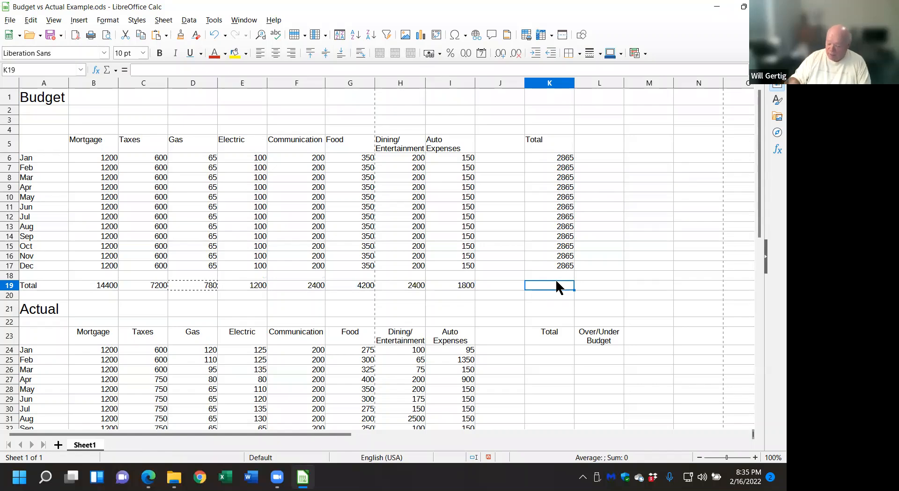
{"action": "type", "text": "="}
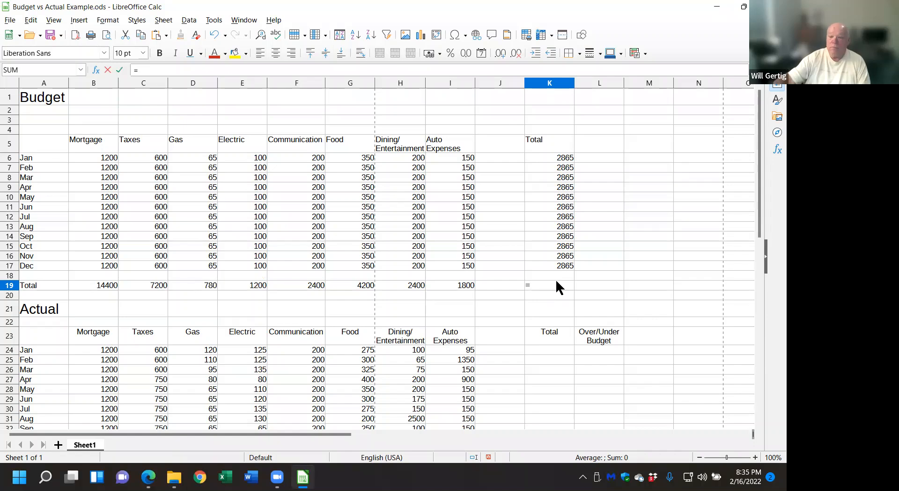
{"action": "type", "text": "sum("}
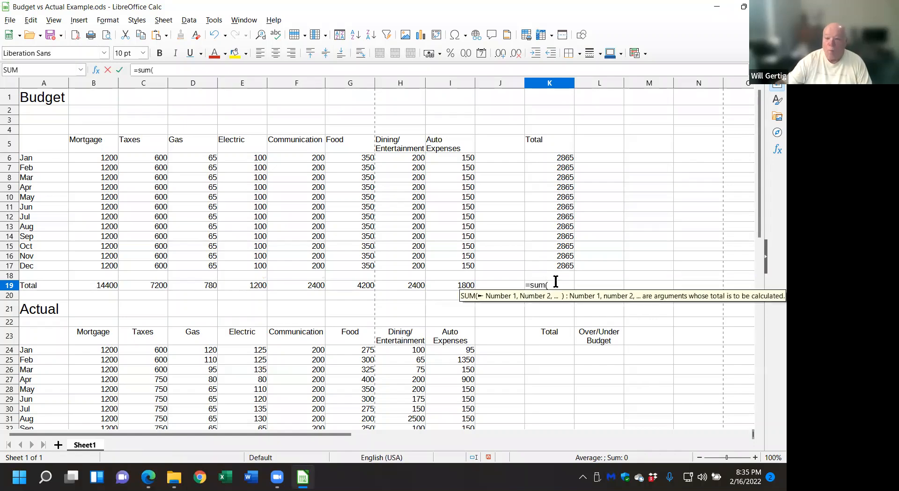
{"action": "left_click_drag", "start_coordinate": [557, 159], "coordinate": [557, 262]}
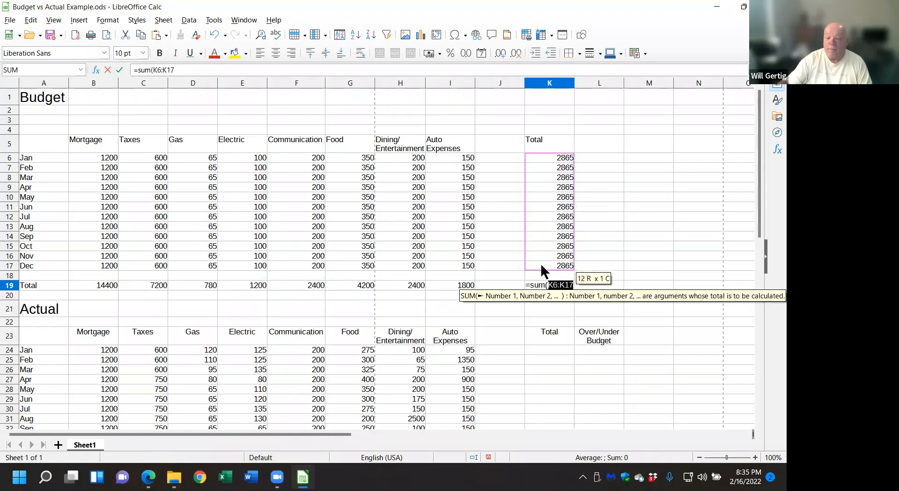
{"action": "type", "text": ")"}
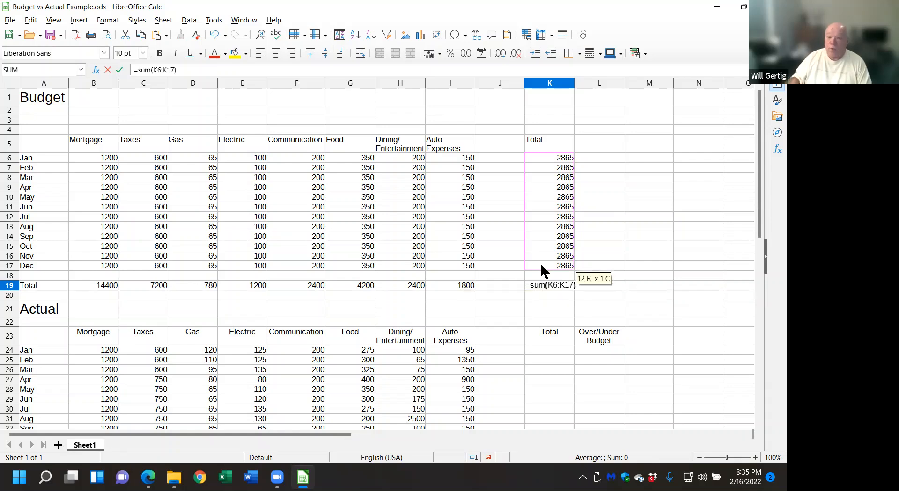
{"action": "key", "text": "Return"}
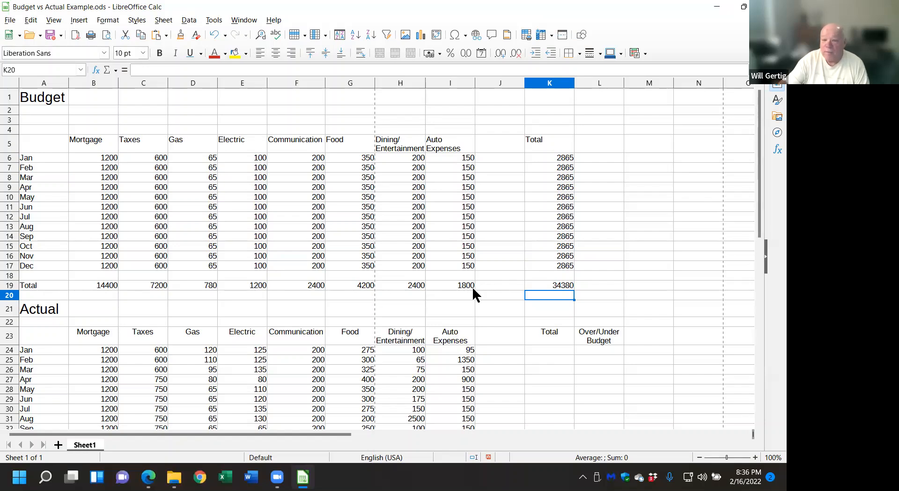
Label the empty column beside the budget's Auto Expenses "cross check" in J5
{"action": "left_click", "coordinate": [496, 287]}
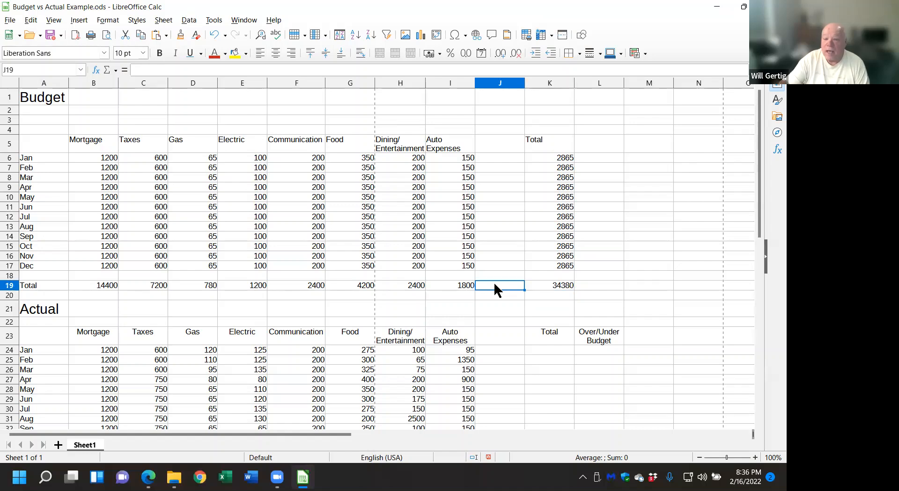
{"action": "left_click", "coordinate": [489, 143]}
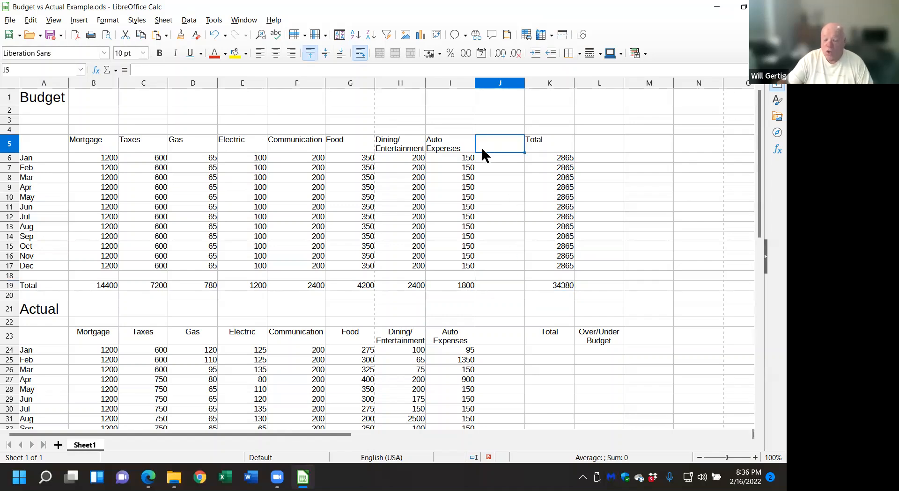
{"action": "type", "text": "cross"}
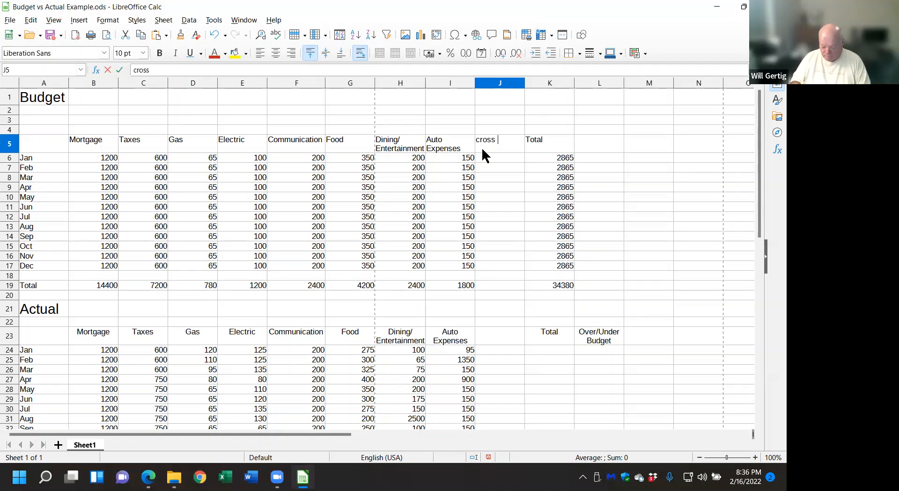
{"action": "type", "text": " check"}
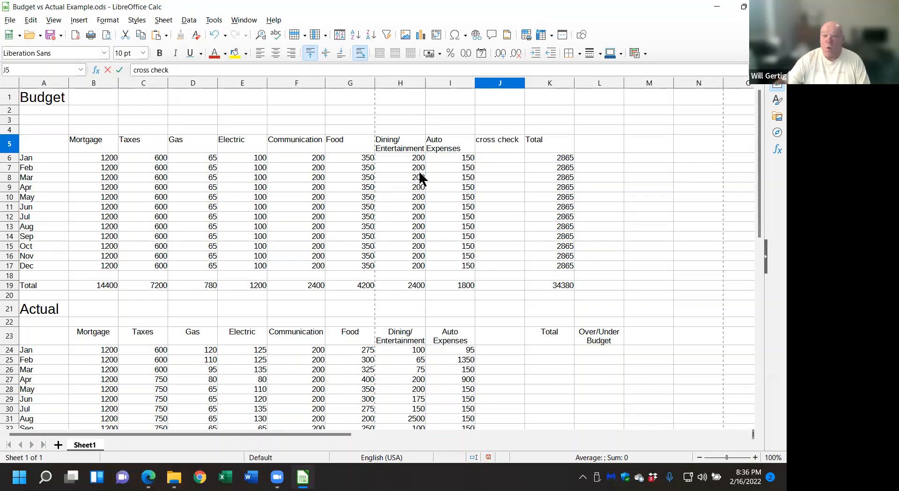
Enter =B19:I19) in J19 and reject the proposed formula correction
{"action": "left_click", "coordinate": [492, 285]}
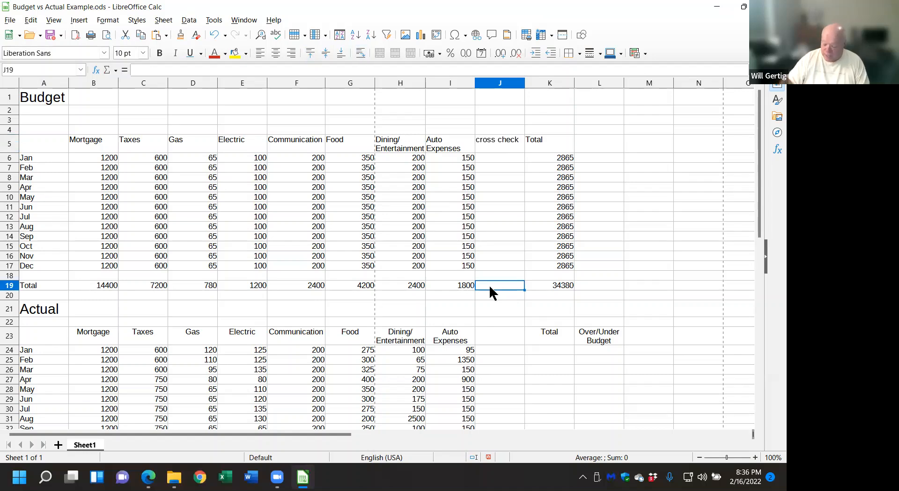
{"action": "type", "text": "="}
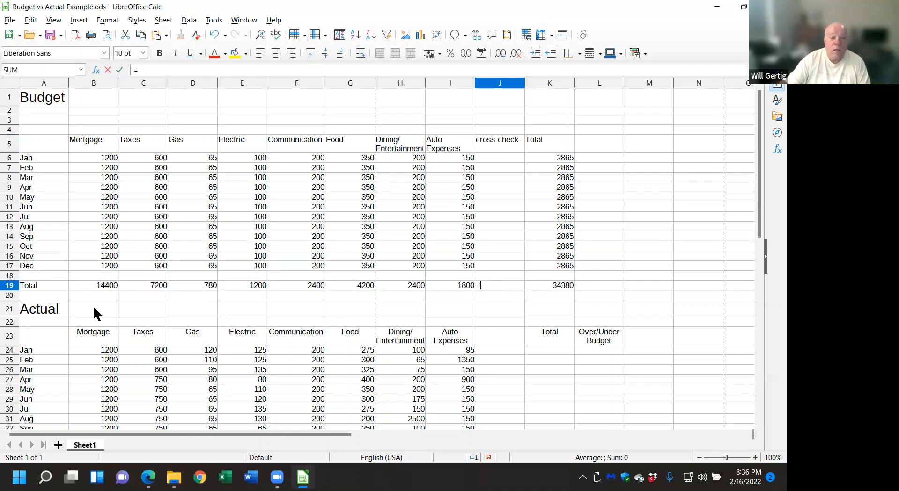
{"action": "left_click_drag", "start_coordinate": [103, 283], "coordinate": [457, 286]}
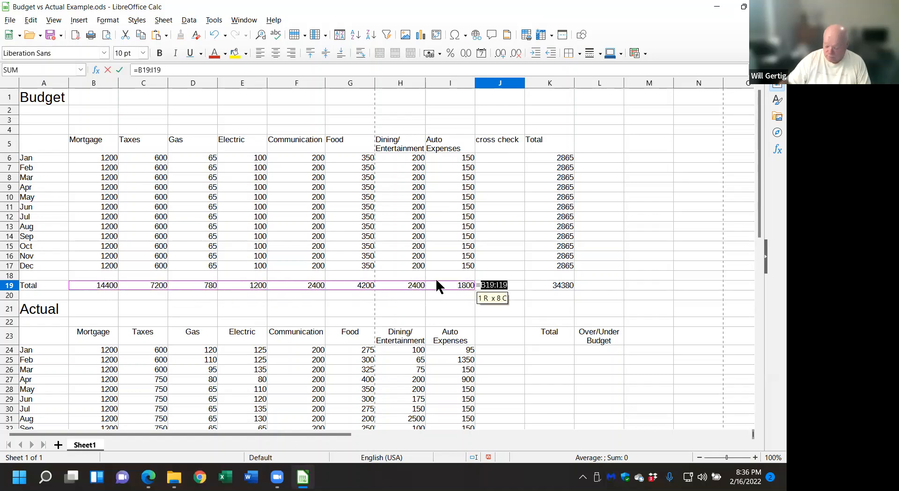
{"action": "type", "text": ")"}
{"action": "key", "text": "Return"}
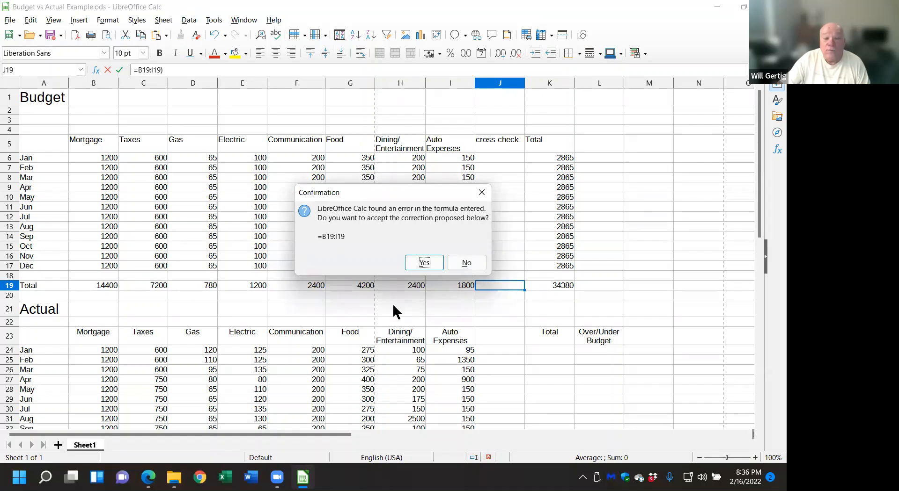
{"action": "left_click", "coordinate": [467, 262]}
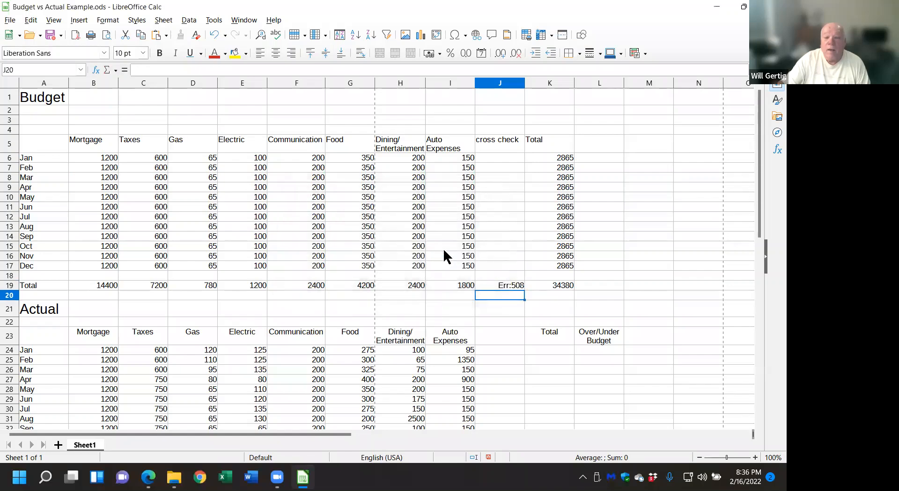
Edit the cross check formula in J19 to =sum(B19:I19)
{"action": "left_click", "coordinate": [502, 282]}
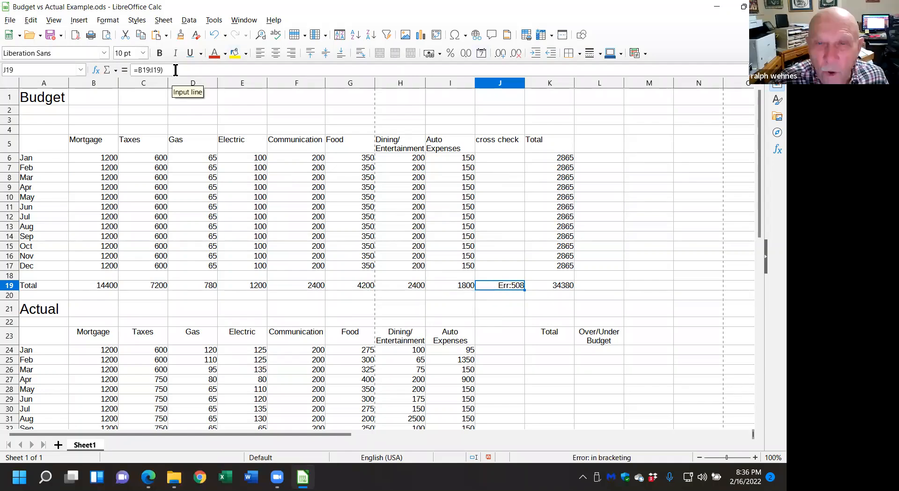
{"action": "left_click", "coordinate": [139, 69]}
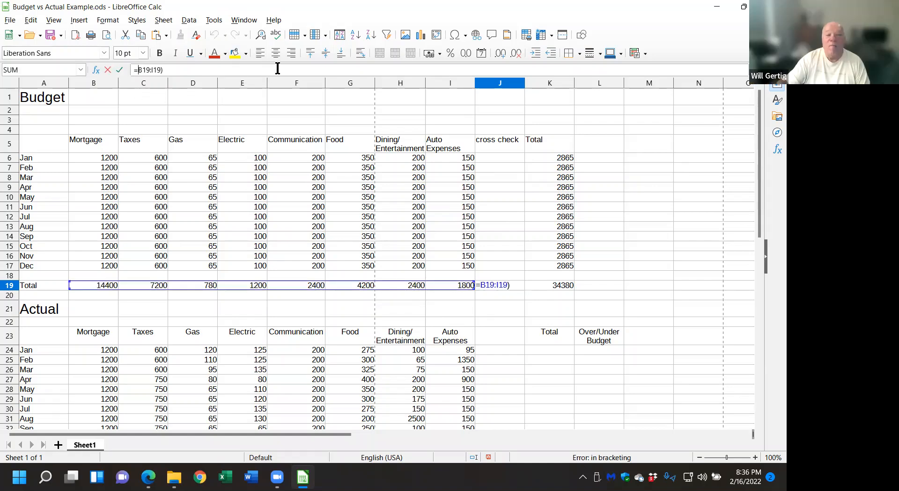
{"action": "type", "text": "sum("}
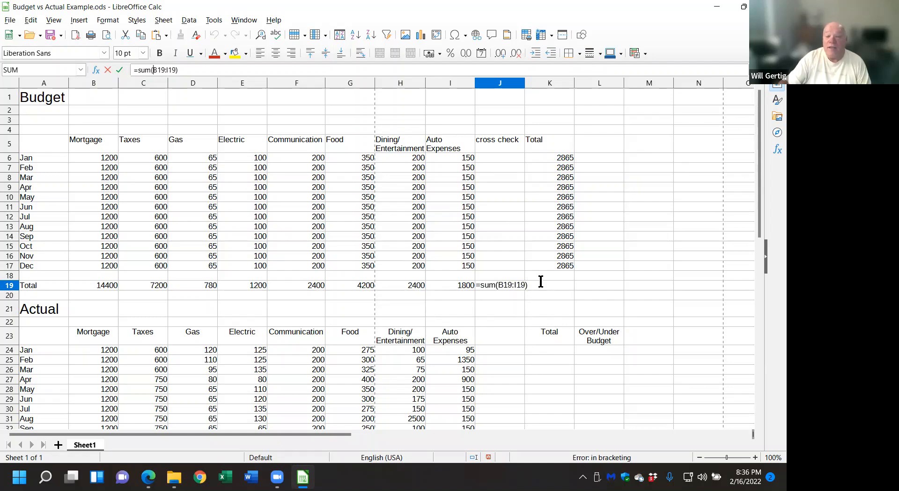
{"action": "key", "text": "Return"}
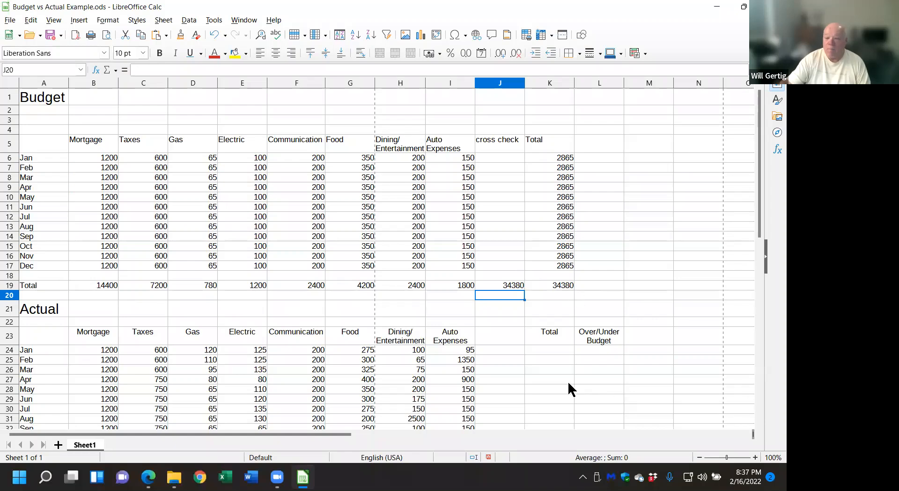
Copy the budget column total formulas from B19:I19 into the Actual table's Total row, starting at B37
{"action": "scroll", "coordinate": [574, 371], "scroll_direction": "down", "scroll_amount": 2}
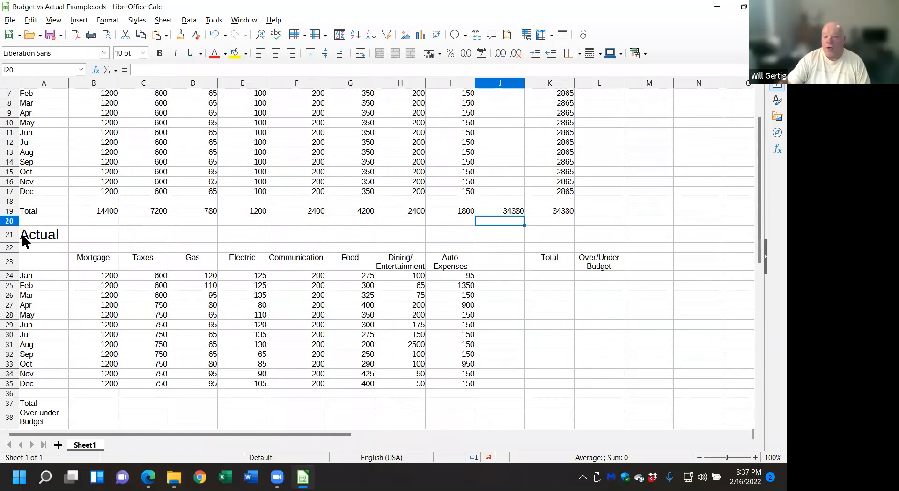
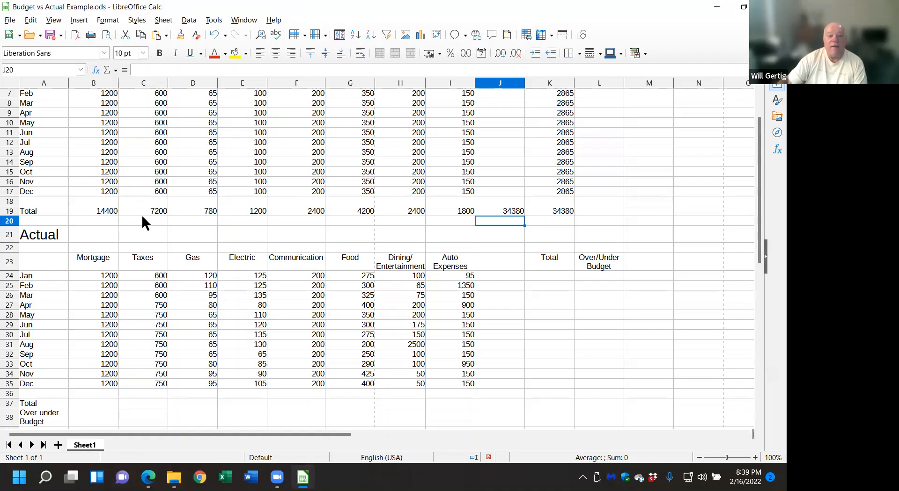
{"action": "scroll", "coordinate": [122, 162], "scroll_direction": "up", "scroll_amount": 1}
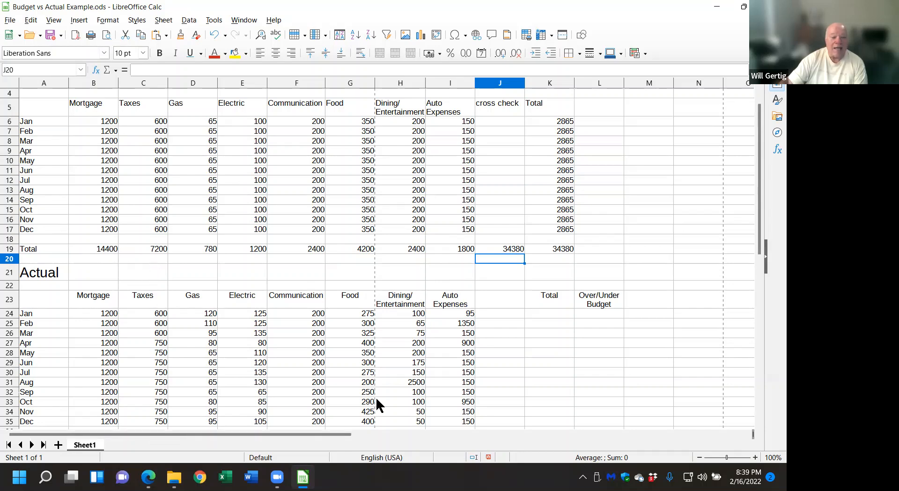
{"action": "scroll", "coordinate": [544, 361], "scroll_direction": "down", "scroll_amount": 1}
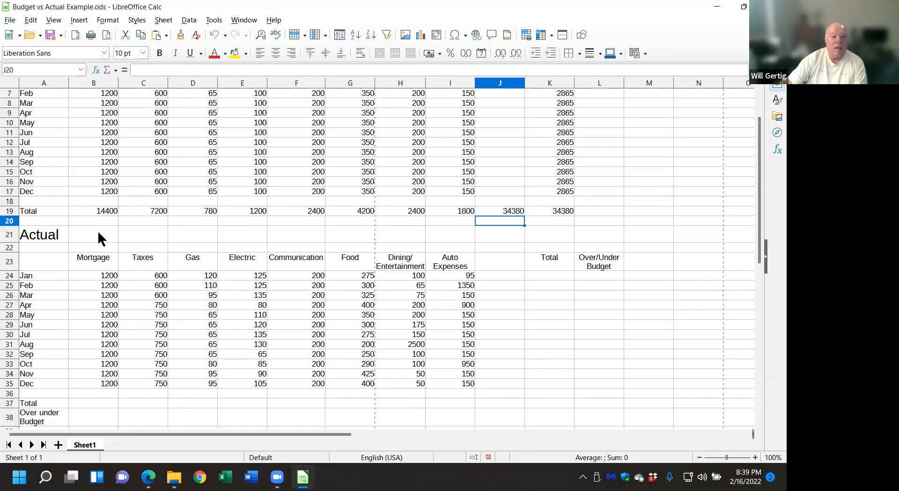
{"action": "left_click", "coordinate": [99, 211]}
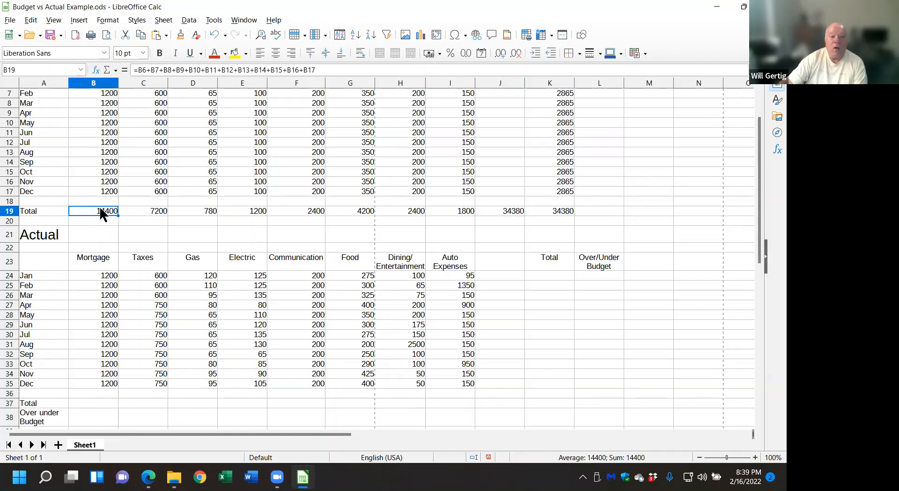
{"action": "left_click_drag", "start_coordinate": [143, 213], "coordinate": [451, 208]}
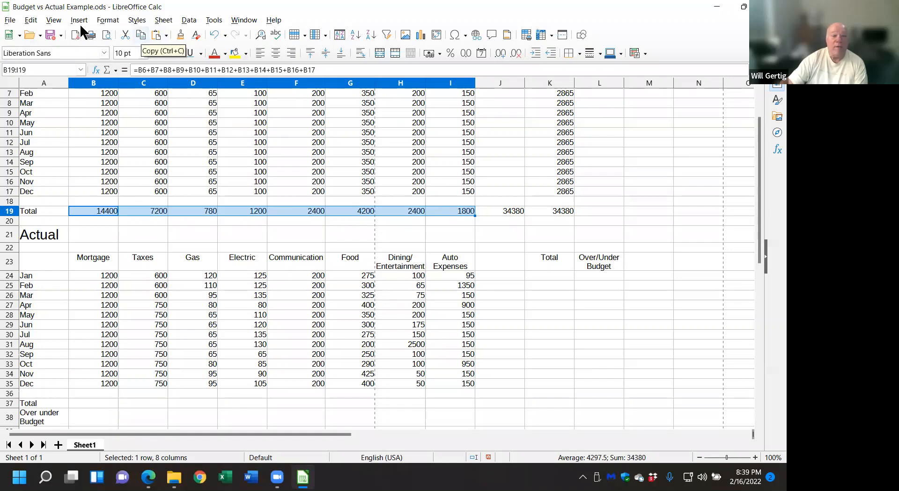
{"action": "left_click", "coordinate": [100, 401]}
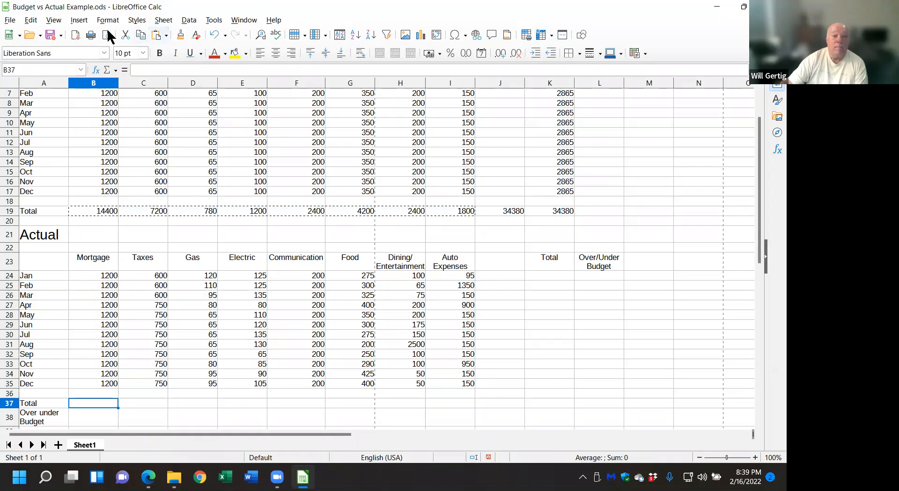
{"action": "left_click", "coordinate": [156, 35]}
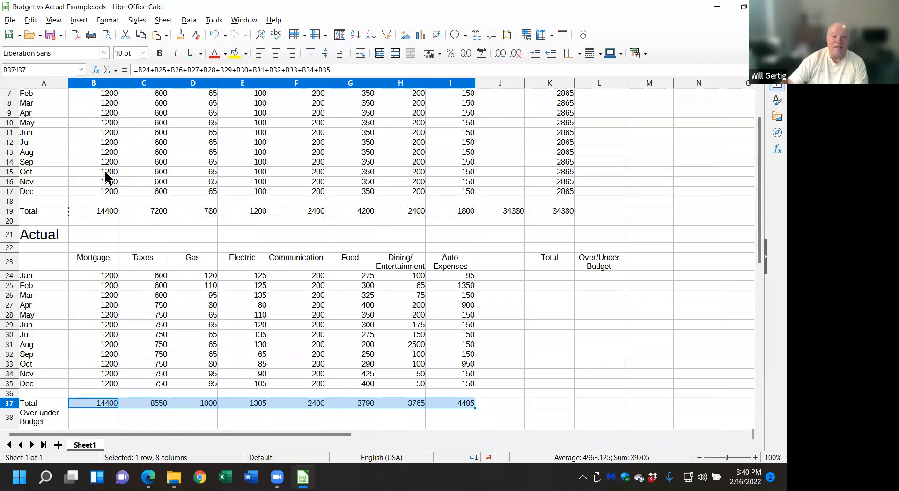
Copy the budget grand total formula from K19 into K37 of the Actual table
{"action": "scroll", "coordinate": [114, 184], "scroll_direction": "up", "scroll_amount": 1}
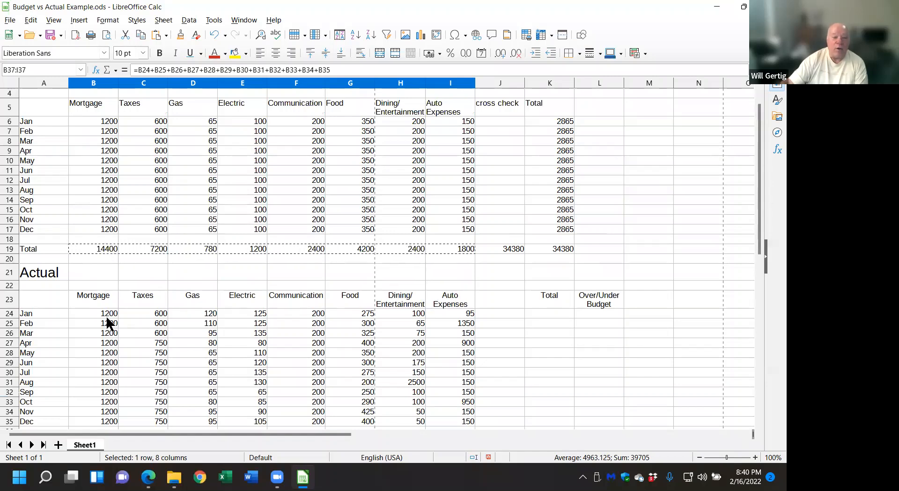
{"action": "scroll", "coordinate": [135, 347], "scroll_direction": "down", "scroll_amount": 2}
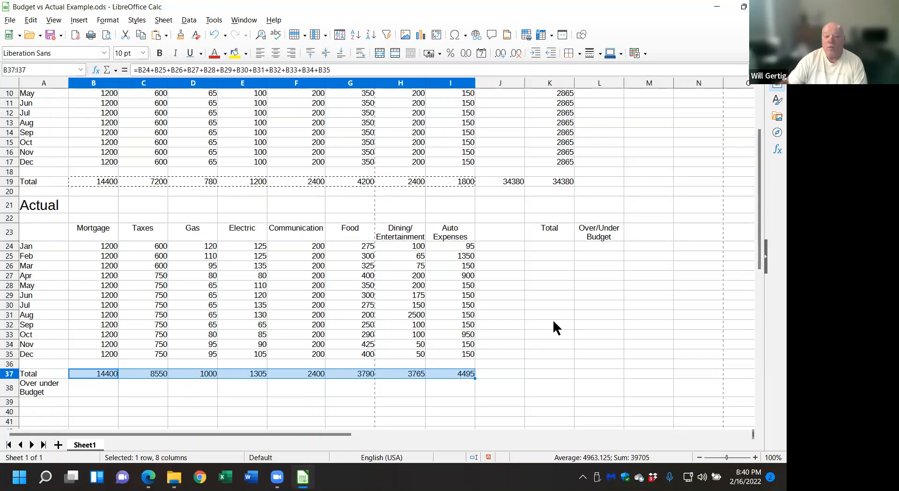
{"action": "scroll", "coordinate": [552, 320], "scroll_direction": "up", "scroll_amount": 2}
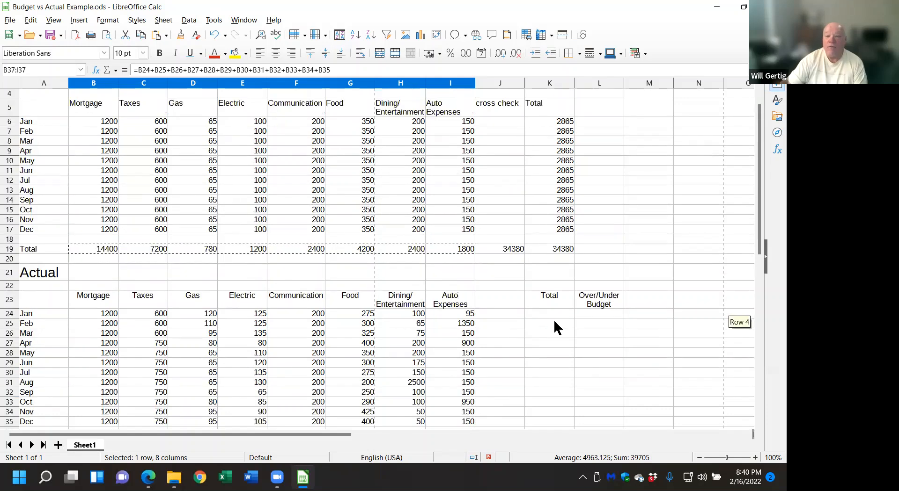
{"action": "left_click", "coordinate": [562, 250]}
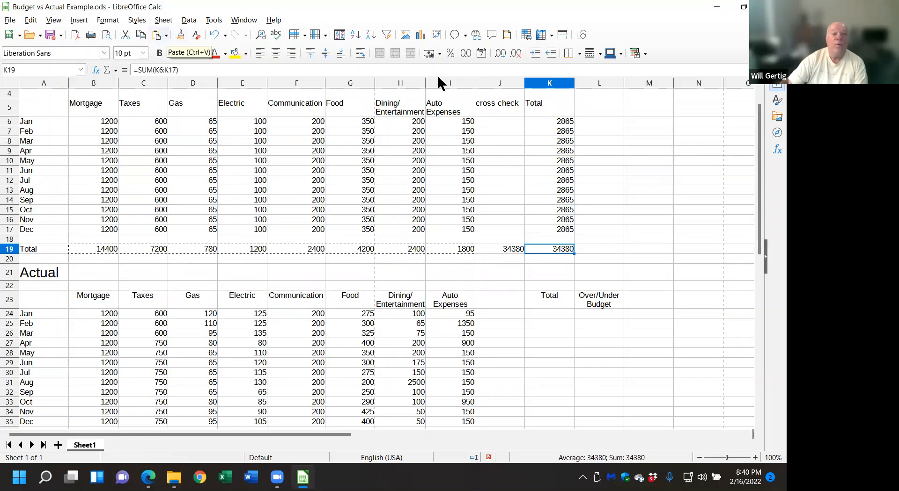
{"action": "left_click", "coordinate": [150, 50]}
{"action": "scroll", "coordinate": [570, 317], "scroll_direction": "down", "scroll_amount": 2}
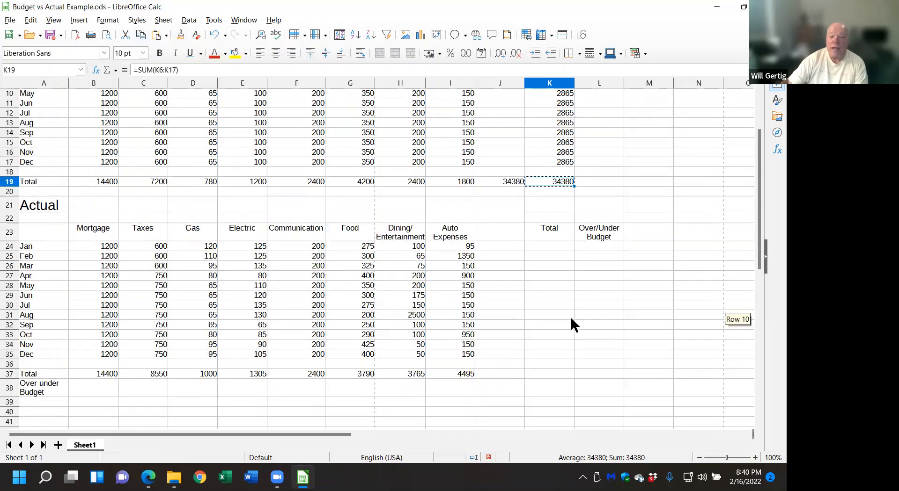
{"action": "scroll", "coordinate": [547, 350], "scroll_direction": "down", "scroll_amount": 1}
{"action": "left_click", "coordinate": [544, 340]}
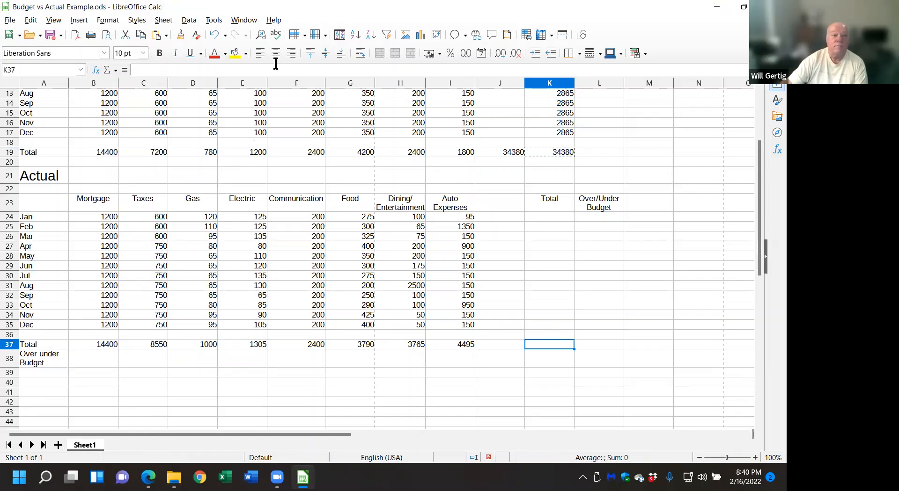
{"action": "left_click", "coordinate": [158, 35]}
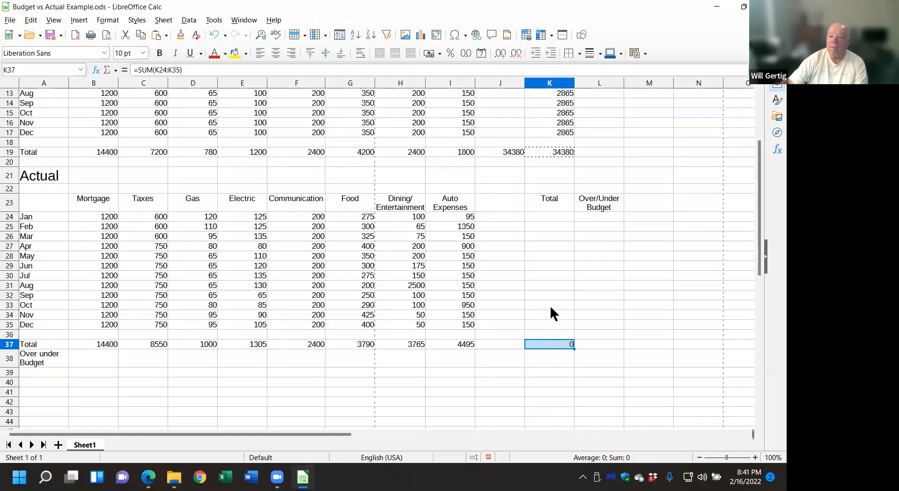
Recopy the budget grand total formula in K19 and paste it over the Actual table's total cell K37
{"action": "scroll", "coordinate": [549, 305], "scroll_direction": "up", "scroll_amount": 3}
{"action": "left_click", "coordinate": [560, 247]}
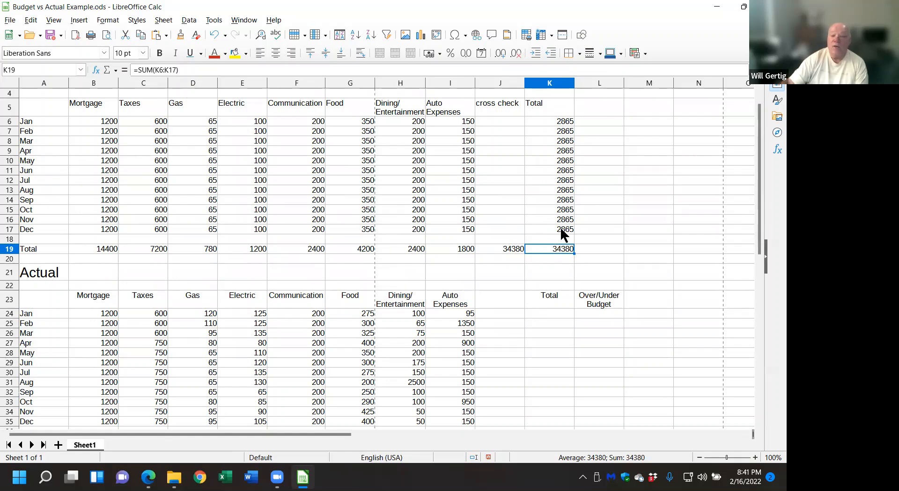
{"action": "scroll", "coordinate": [560, 369], "scroll_direction": "down", "scroll_amount": 2}
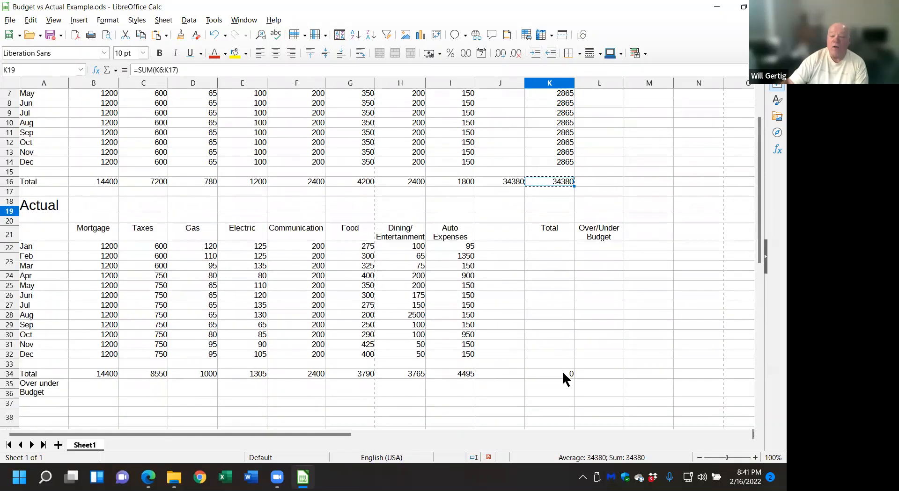
{"action": "key", "text": "ctrl+c"}
{"action": "left_click", "coordinate": [564, 373]}
{"action": "key", "text": "ctrl+v"}
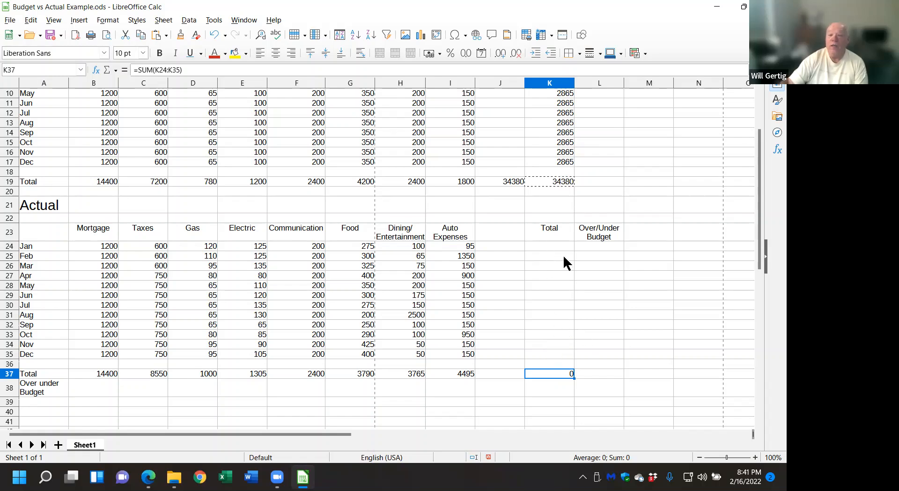
Copy the budget's monthly total formulas from K6:K17 into the Actual table's Total column, K24:K35
{"action": "scroll", "coordinate": [562, 257], "scroll_direction": "up", "scroll_amount": 2}
{"action": "left_click_drag", "start_coordinate": [557, 117], "coordinate": [563, 237]}
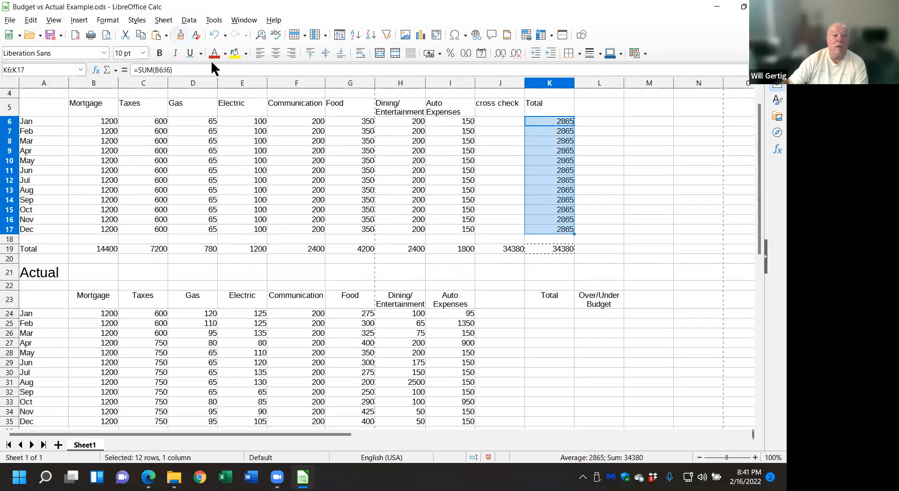
{"action": "key", "text": "ctrl+c"}
{"action": "left_click", "coordinate": [549, 313]}
{"action": "left_click_drag", "start_coordinate": [548, 313], "coordinate": [549, 423]}
{"action": "scroll", "coordinate": [547, 424], "scroll_direction": "down", "scroll_amount": 1}
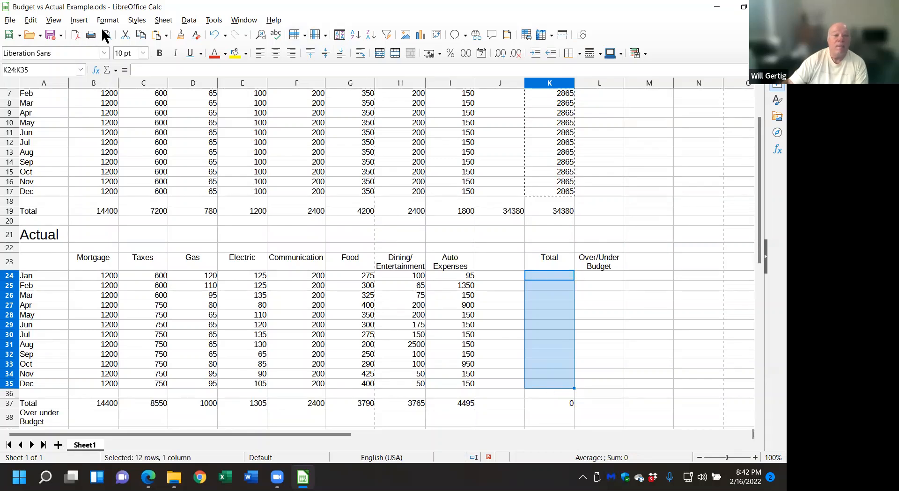
{"action": "left_click", "coordinate": [157, 35]}
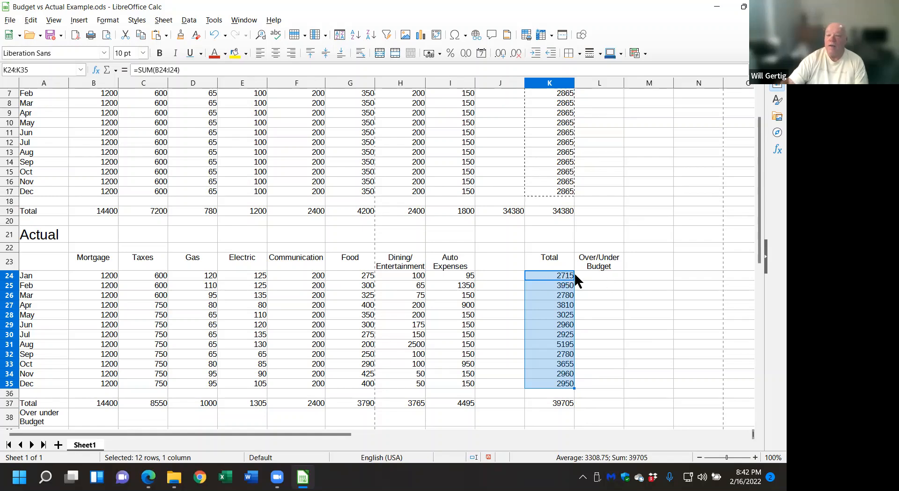
Enter the formula =K24-K6 in L24 to compare January's actual total with its budgeted total
{"action": "left_click", "coordinate": [601, 276]}
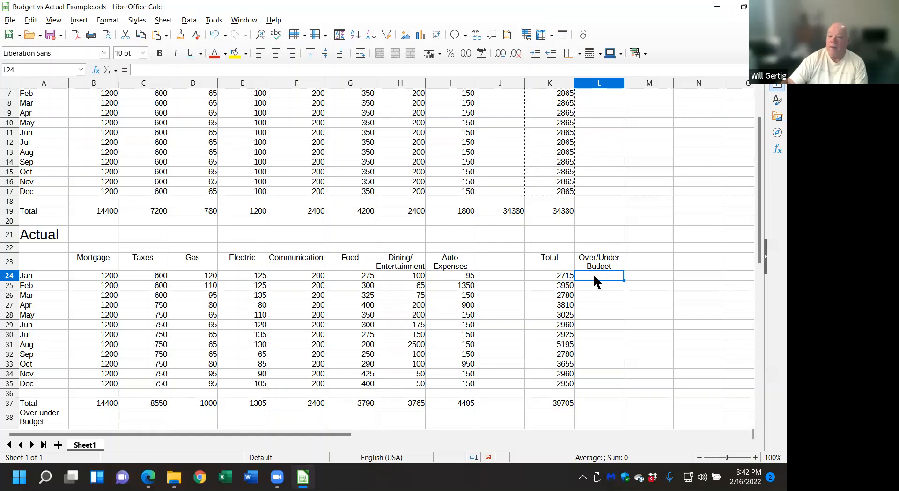
{"action": "type", "text": "="}
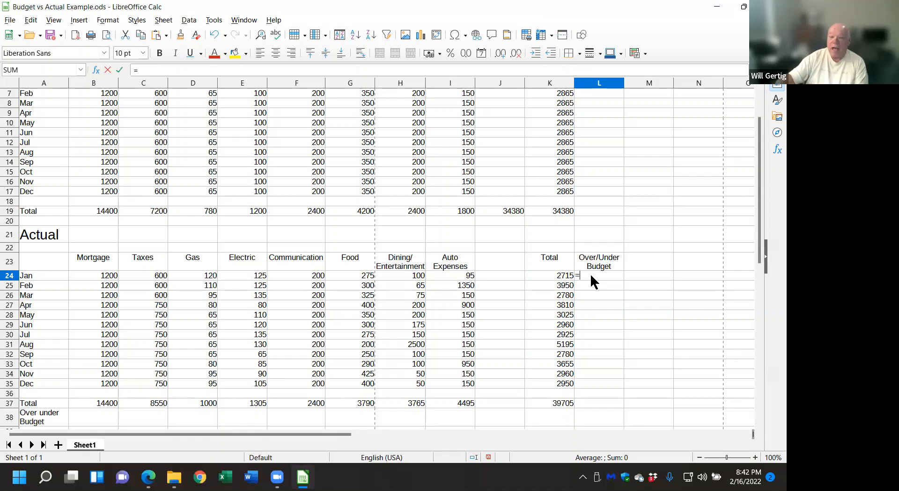
{"action": "left_click", "coordinate": [561, 277]}
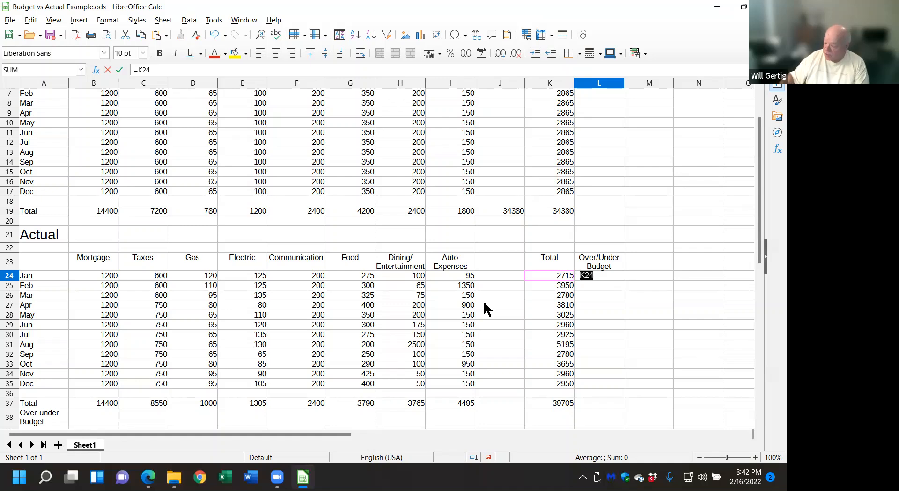
{"action": "type", "text": "-"}
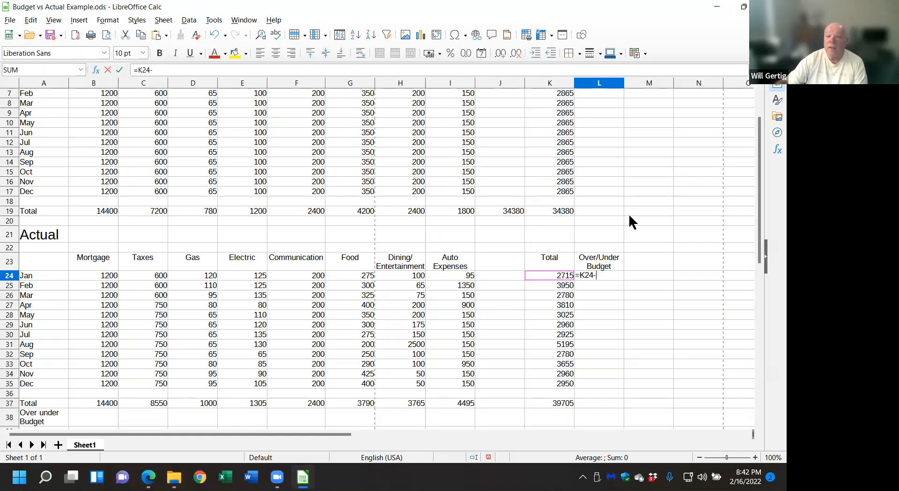
{"action": "scroll", "coordinate": [601, 235], "scroll_direction": "up", "scroll_amount": 2}
{"action": "left_click", "coordinate": [561, 159]}
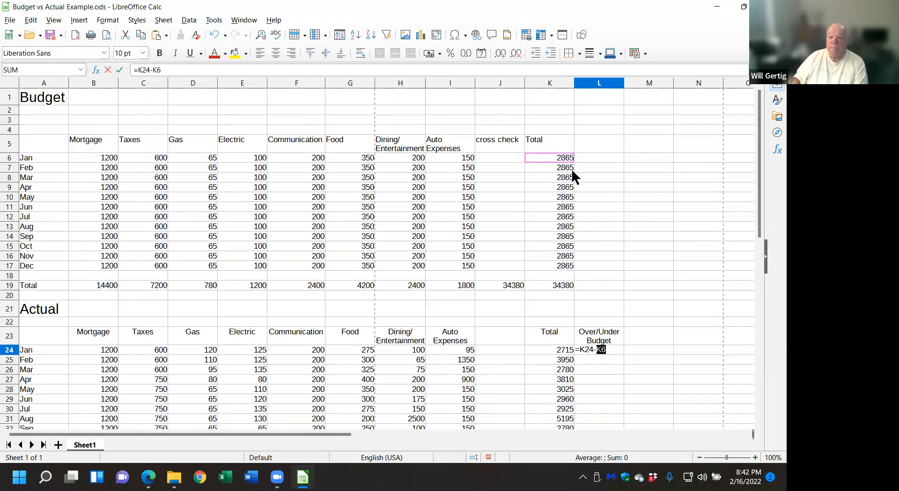
{"action": "key", "text": "Return"}
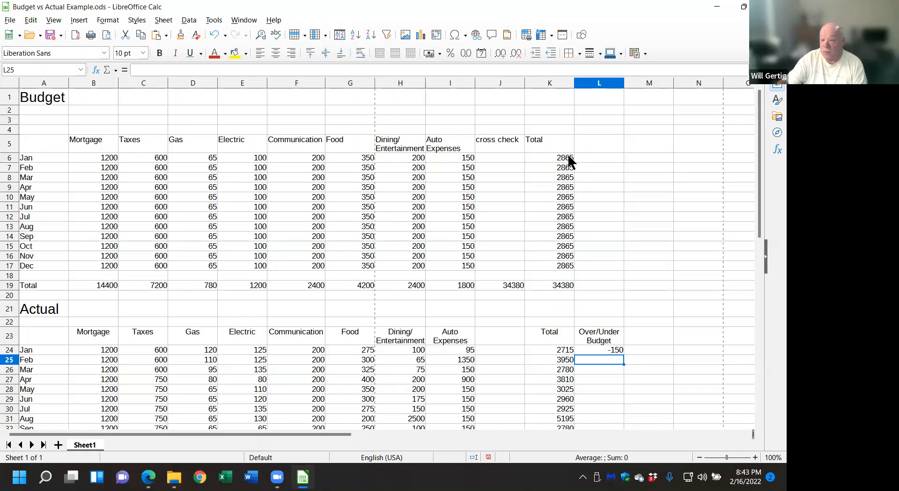
Copy January's Over/Under Budget formula from L24 into L25:L35 for February through December
{"action": "scroll", "coordinate": [670, 240], "scroll_direction": "down", "scroll_amount": 1}
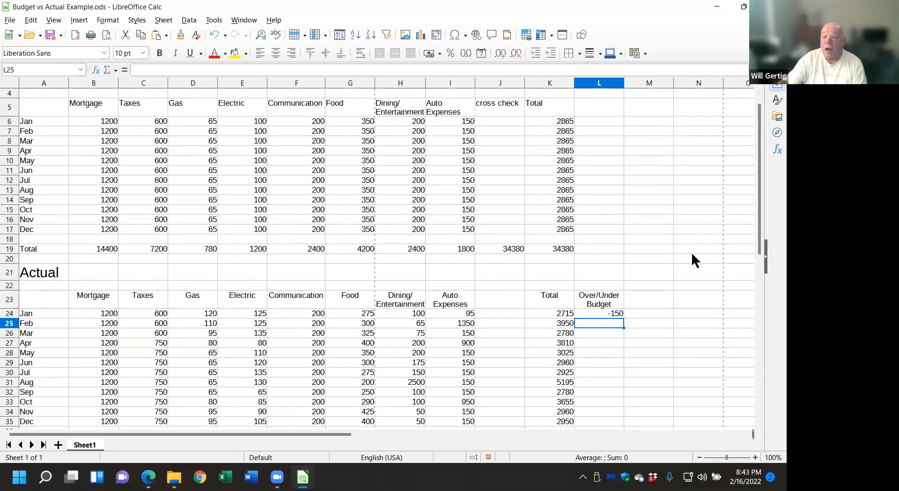
{"action": "left_click", "coordinate": [618, 313]}
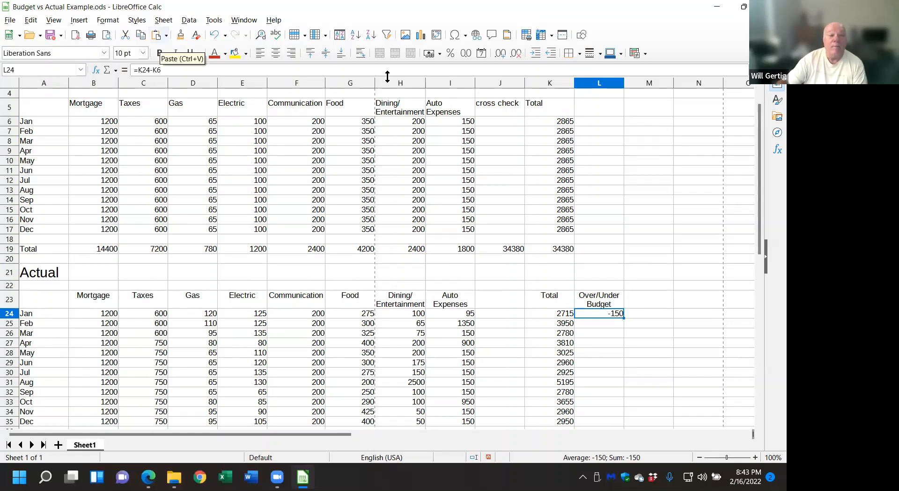
{"action": "key", "text": "ctrl+c"}
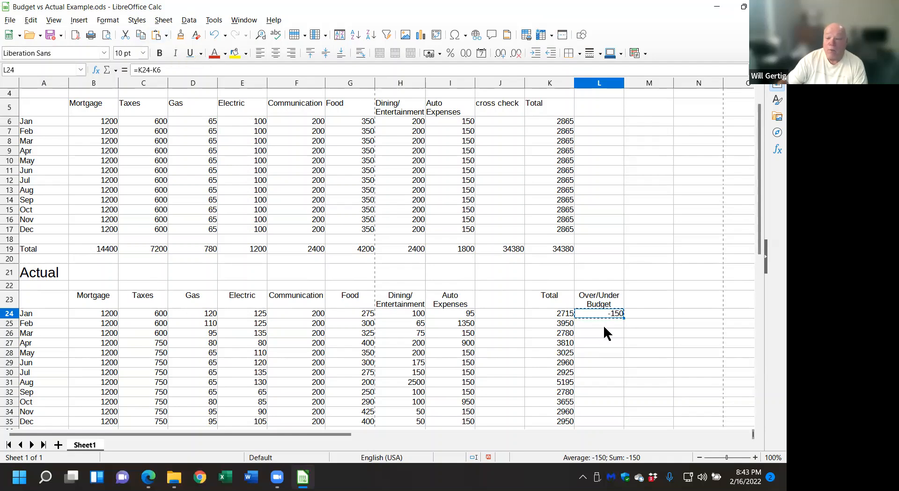
{"action": "left_click_drag", "start_coordinate": [603, 325], "coordinate": [641, 375]}
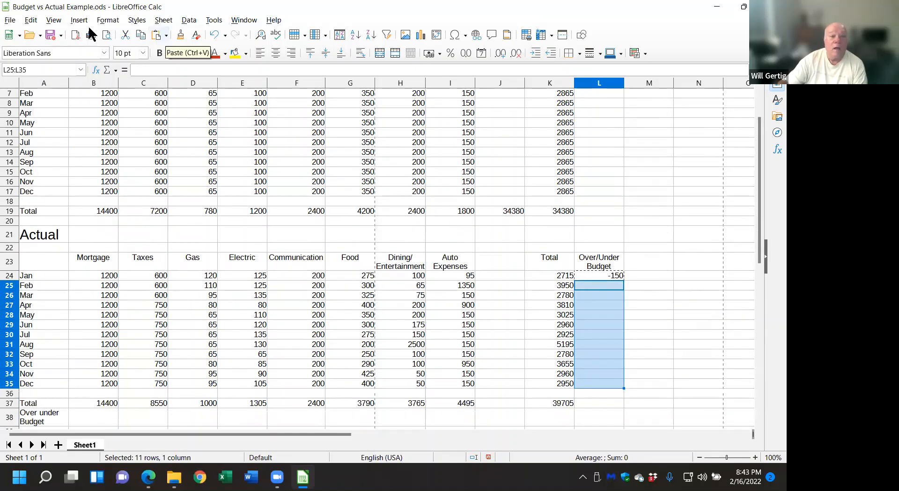
{"action": "key", "text": "ctrl+v"}
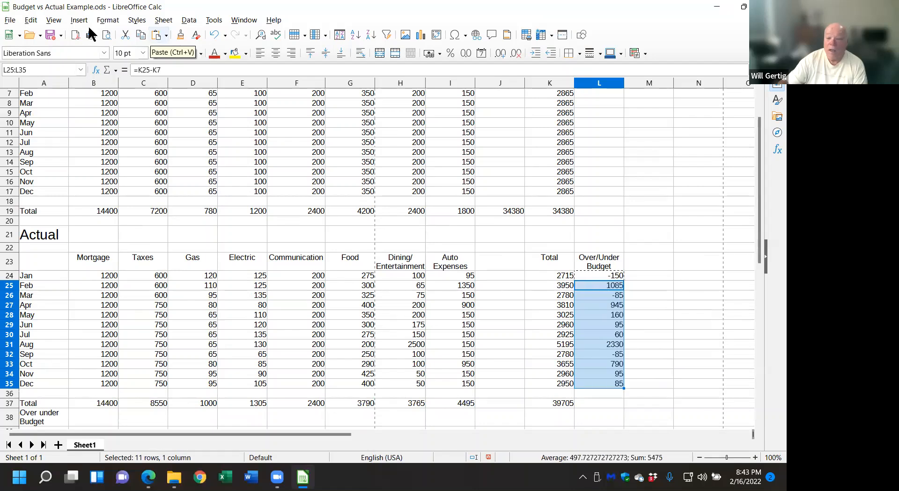
{"action": "left_click", "coordinate": [663, 393]}
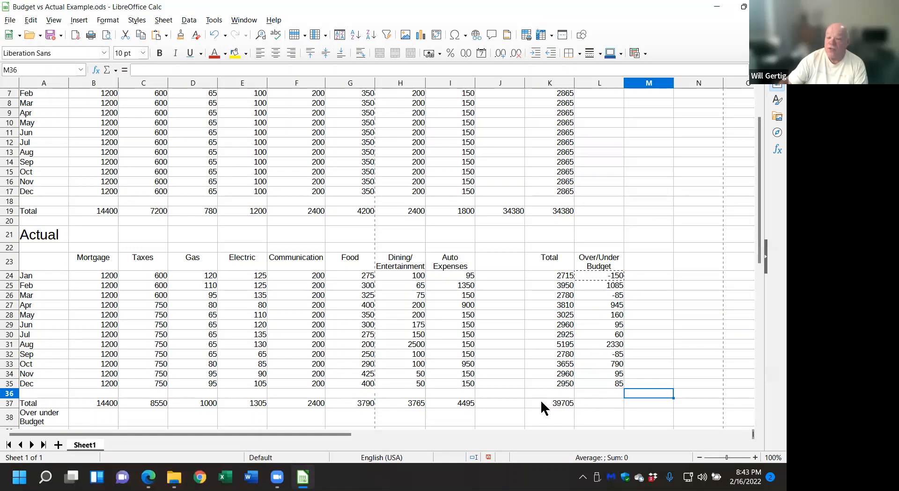
Copy the Actual grand total formula from K37 into L37 to total the Over/Under Budget column
{"action": "left_click", "coordinate": [560, 404]}
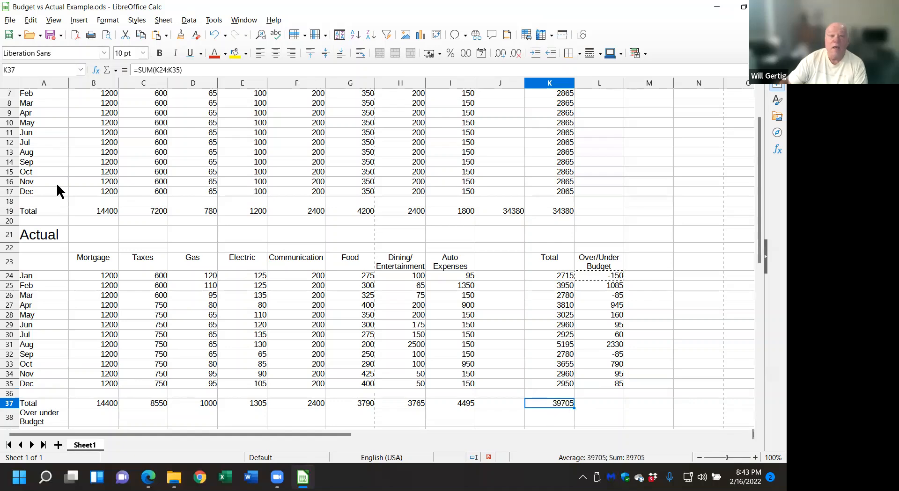
{"action": "left_click", "coordinate": [141, 35]}
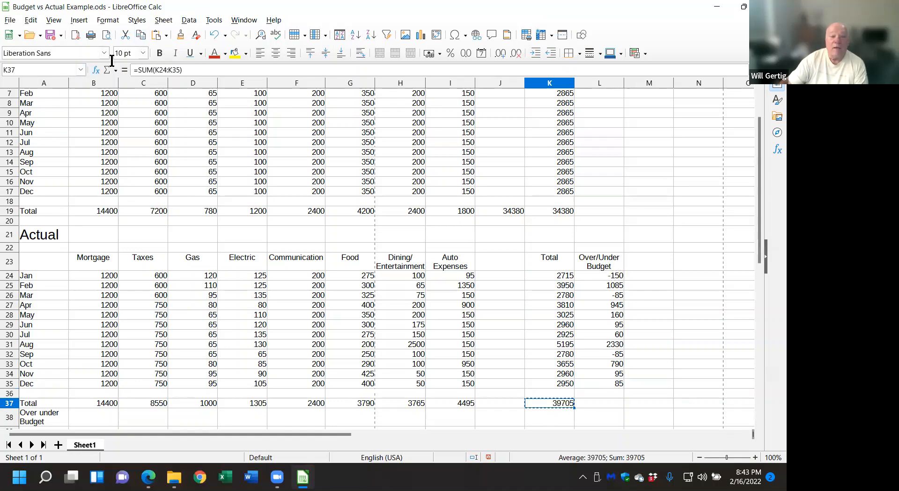
{"action": "left_click", "coordinate": [614, 402]}
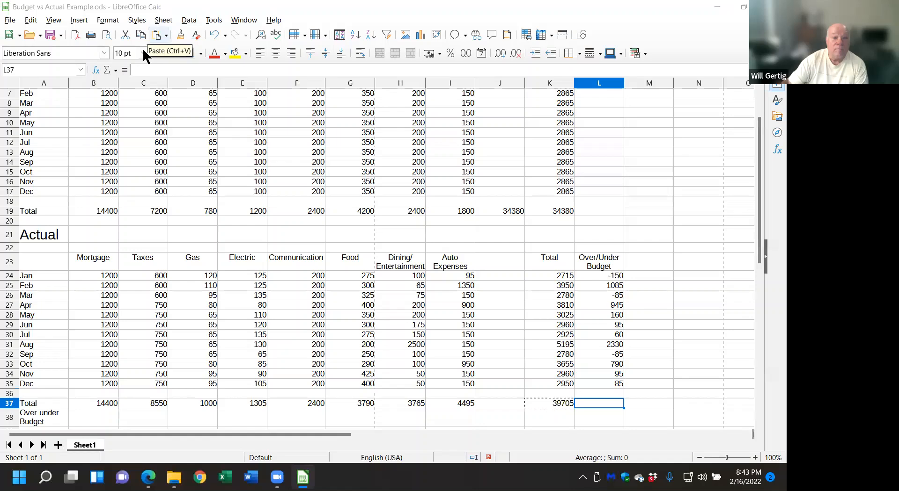
{"action": "key", "text": "ctrl+v"}
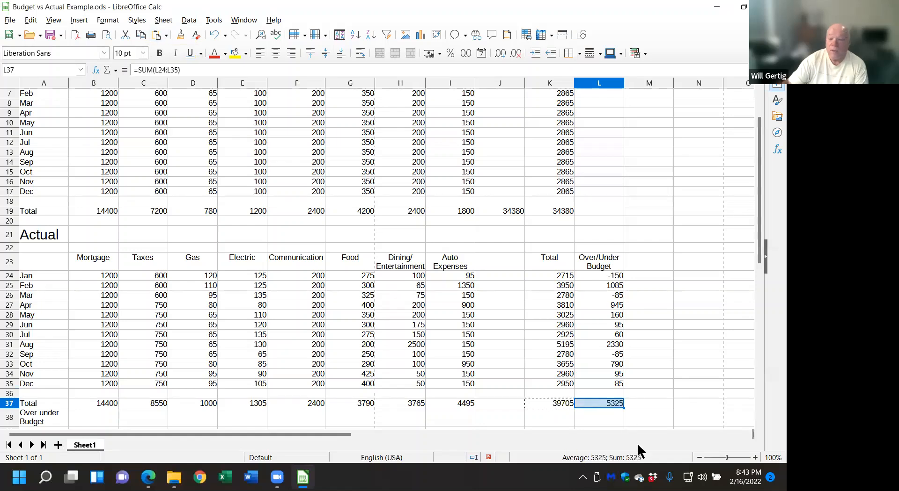
{"action": "left_click", "coordinate": [659, 422]}
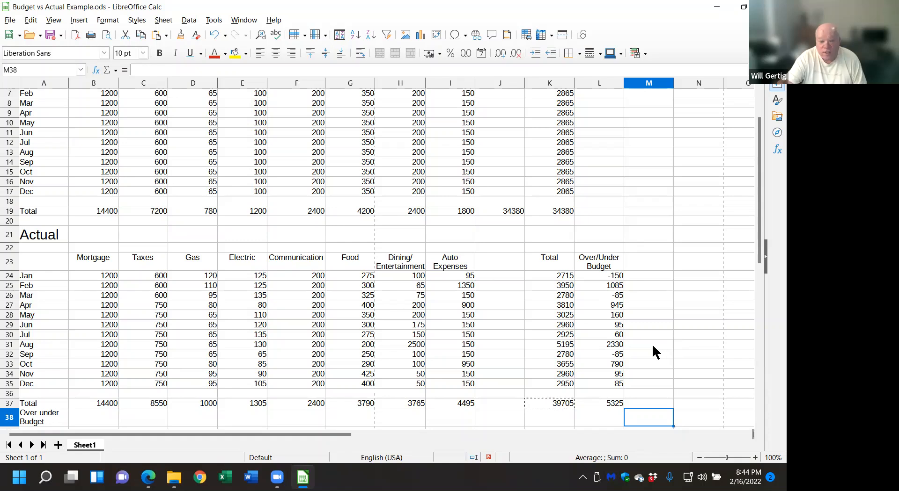
Insert a chart from the Actual totals B37:I37 and category headers B23:I23, and move the wizard clear of the chart preview
{"action": "scroll", "coordinate": [653, 351], "scroll_direction": "down", "scroll_amount": 1}
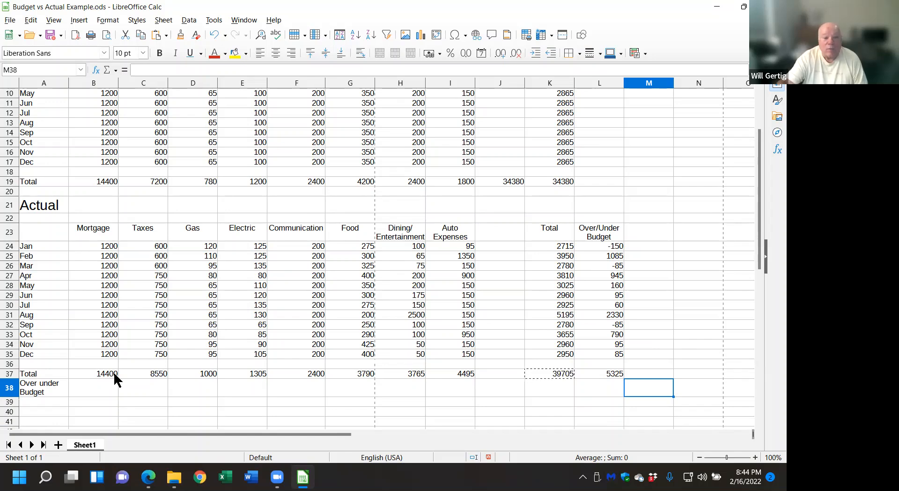
{"action": "left_click", "coordinate": [82, 369]}
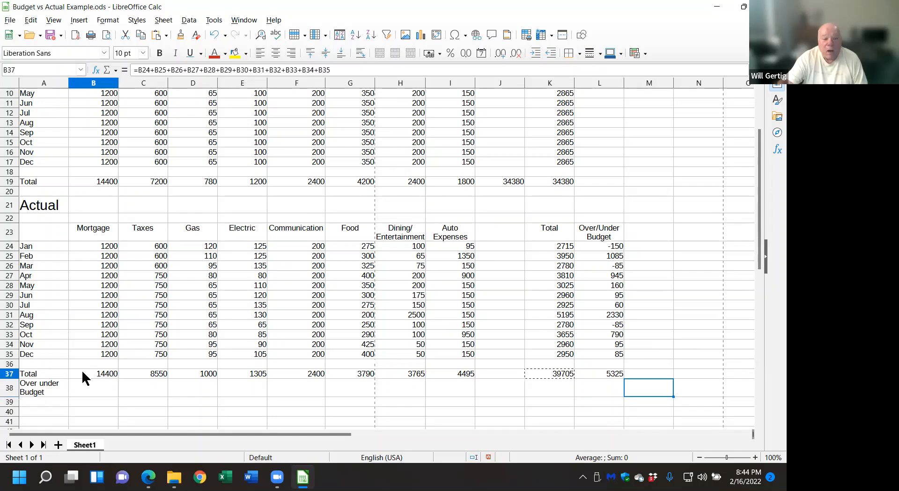
{"action": "left_click_drag", "start_coordinate": [82, 370], "coordinate": [453, 367]}
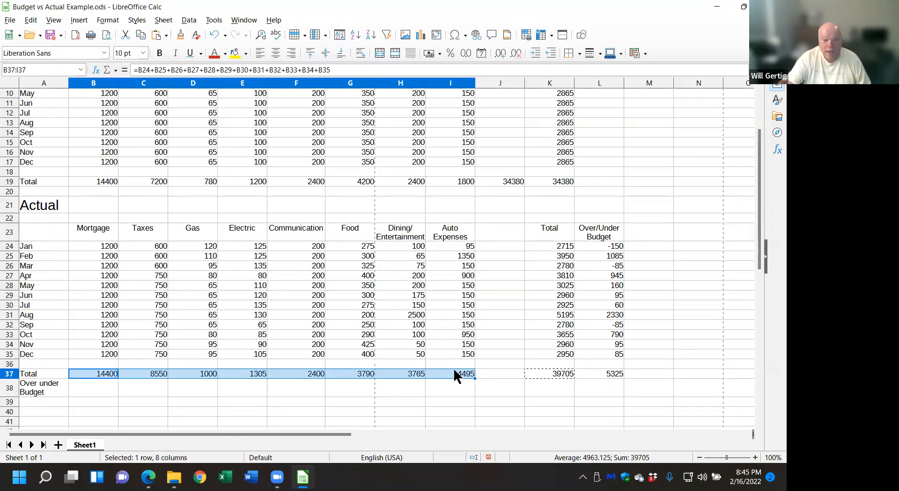
{"action": "left_click", "coordinate": [96, 232], "text": "ctrl"}
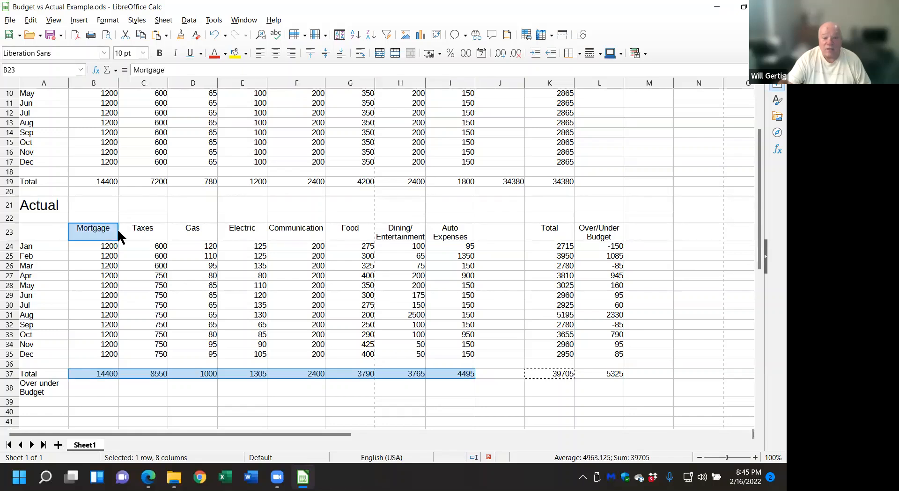
{"action": "left_click_drag", "start_coordinate": [119, 236], "coordinate": [459, 235]}
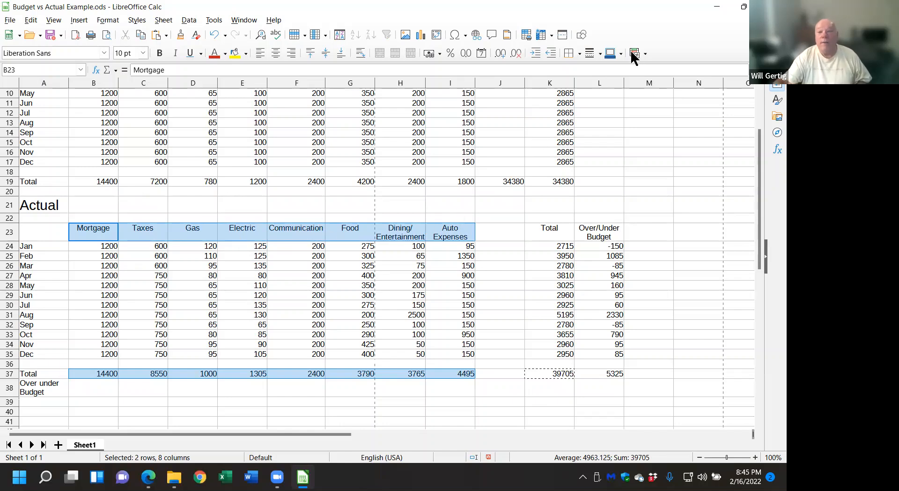
{"action": "left_click", "coordinate": [745, 6]}
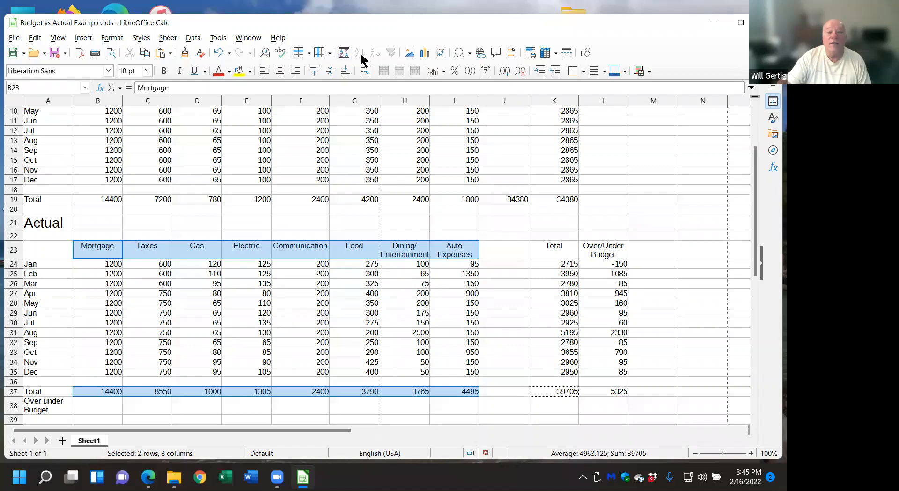
{"action": "left_click", "coordinate": [425, 52]}
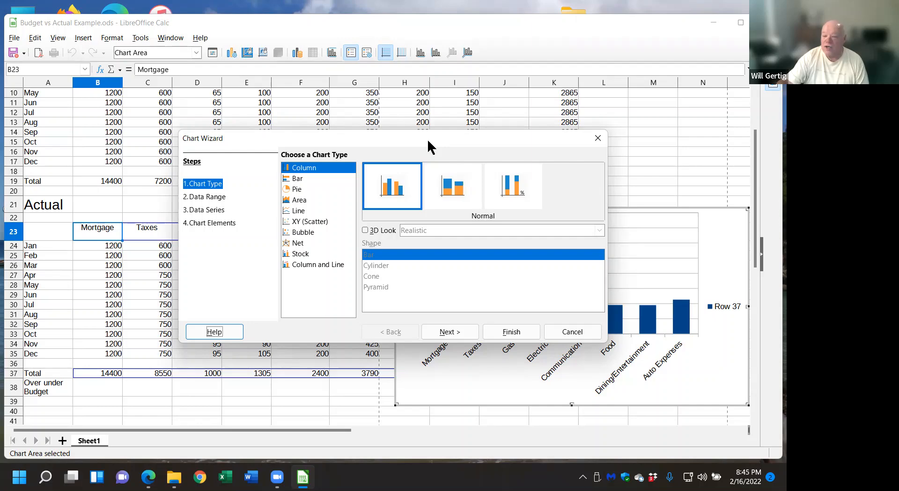
{"action": "left_click_drag", "start_coordinate": [430, 146], "coordinate": [163, 316]}
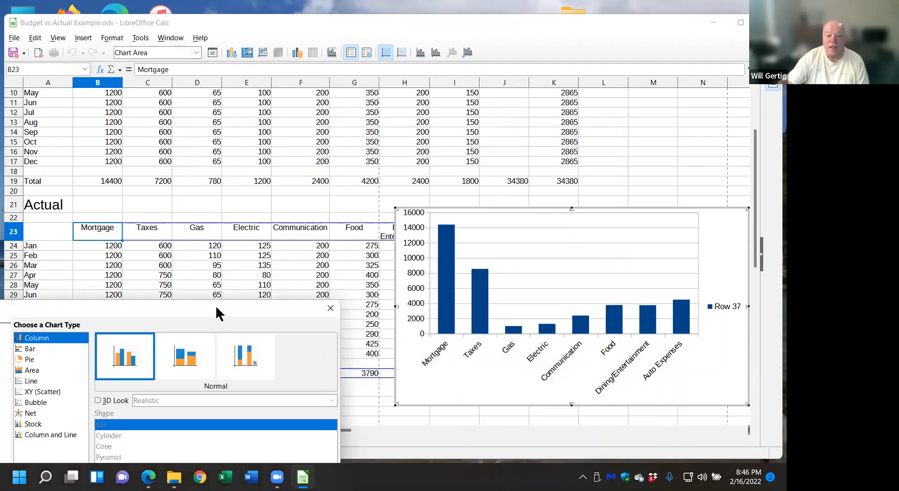
{"action": "left_click_drag", "start_coordinate": [222, 309], "coordinate": [277, 146]}
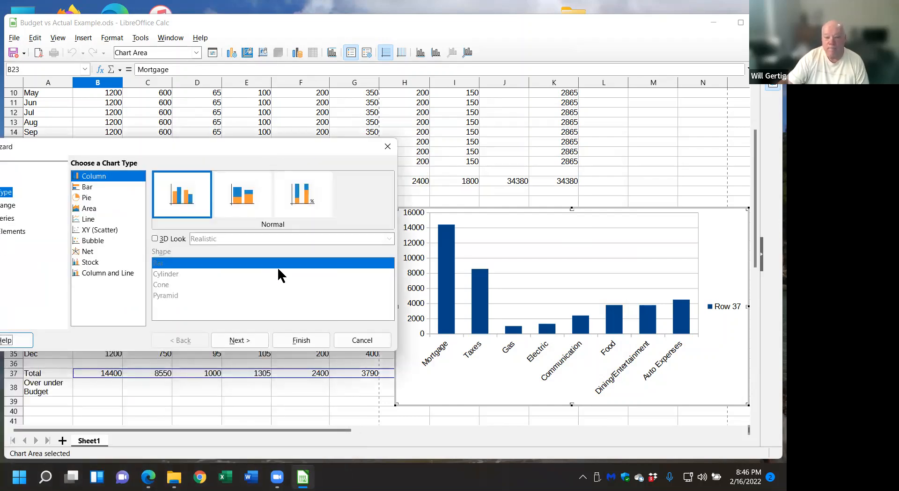
Keep the Normal Column chart type, the data range in rows and the default data series, and proceed to the chart elements settings
{"action": "left_click", "coordinate": [243, 345]}
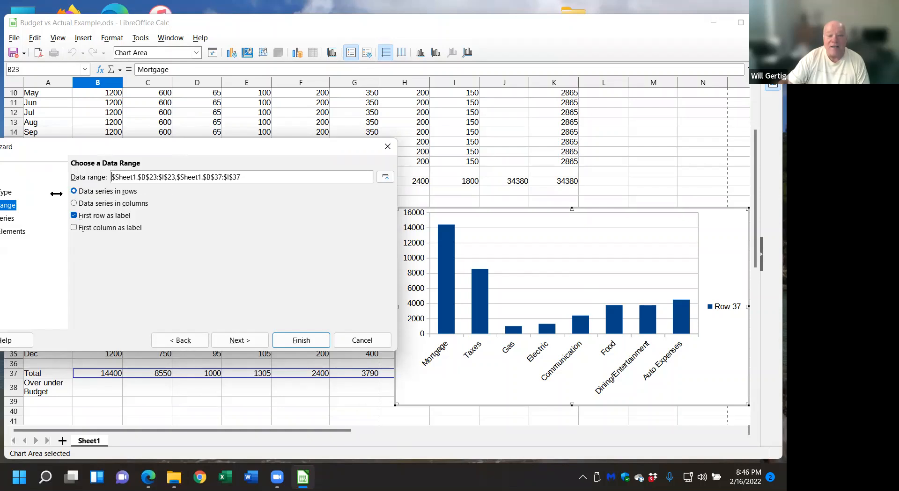
{"action": "left_click", "coordinate": [238, 344]}
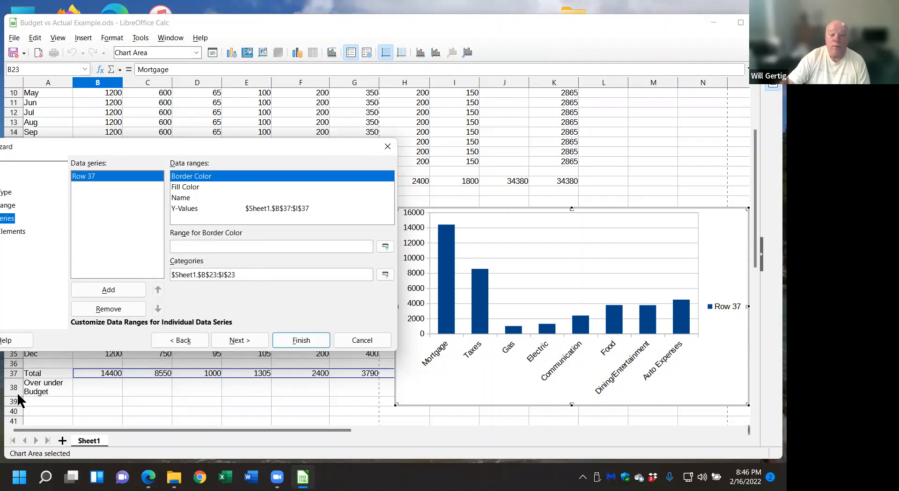
{"action": "left_click", "coordinate": [245, 341]}
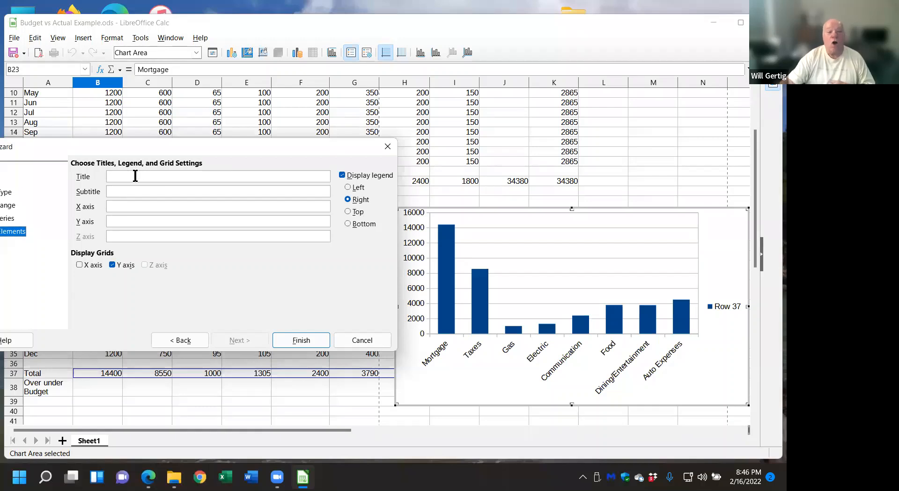
Title the chart "Monthly expenses", place its legend at the bottom, and finish the chart wizard
{"action": "type", "text": "Mon"}
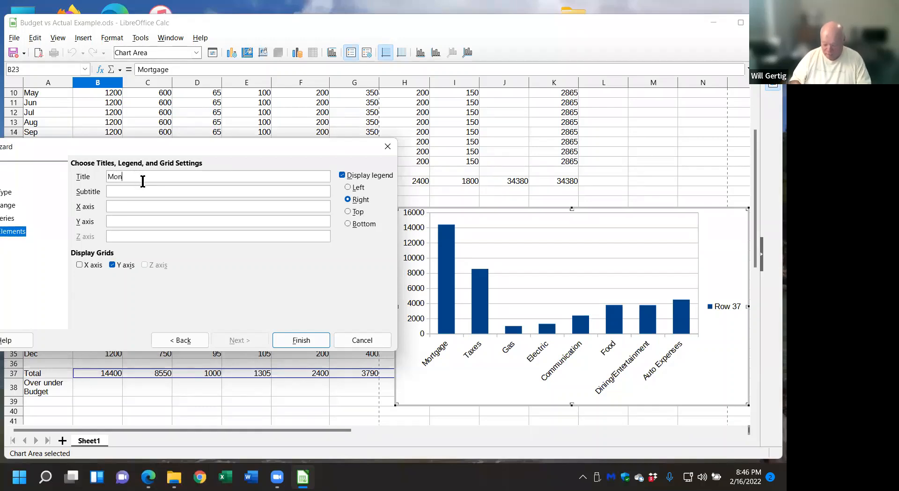
{"action": "type", "text": "thly ex"}
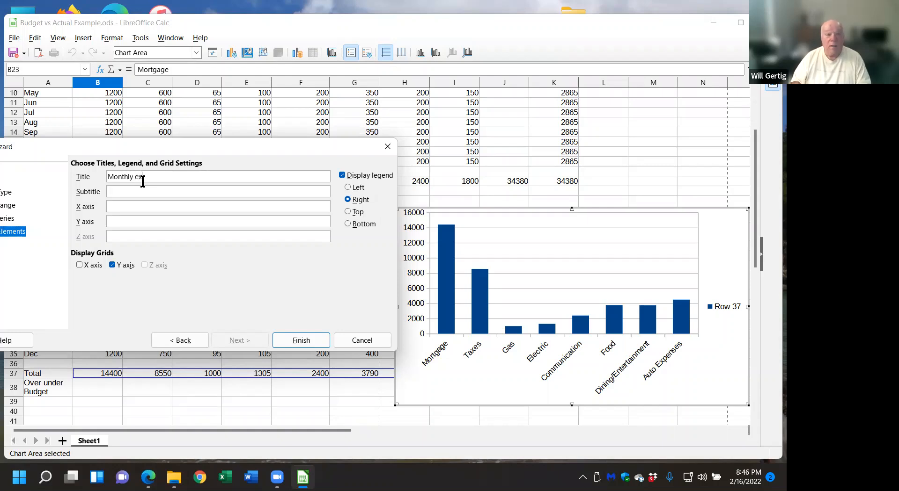
{"action": "type", "text": "penses"}
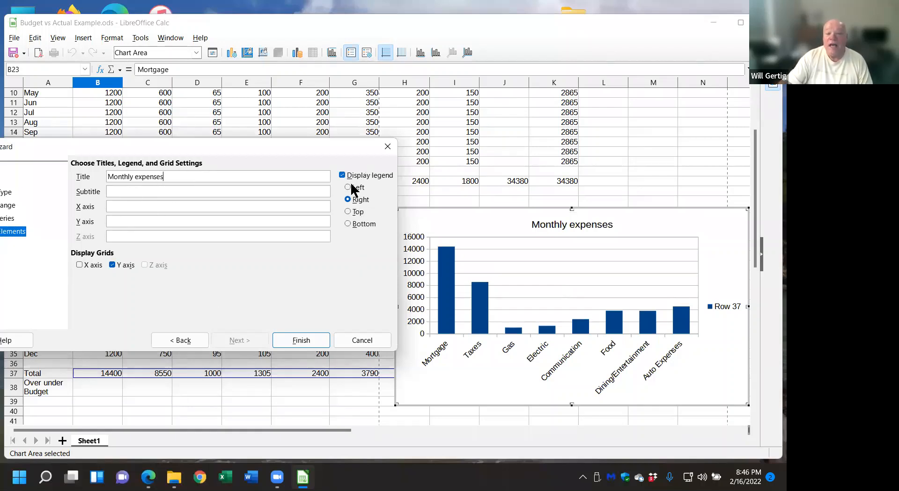
{"action": "left_click", "coordinate": [347, 224]}
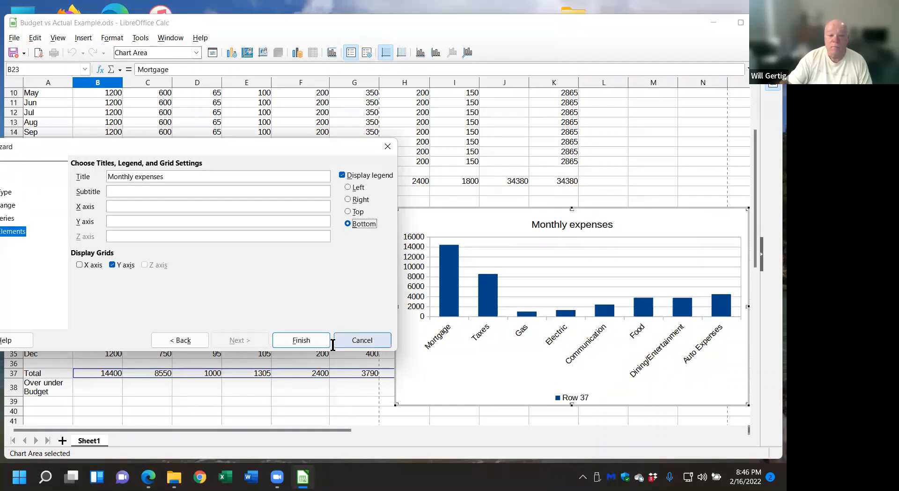
{"action": "left_click", "coordinate": [313, 341]}
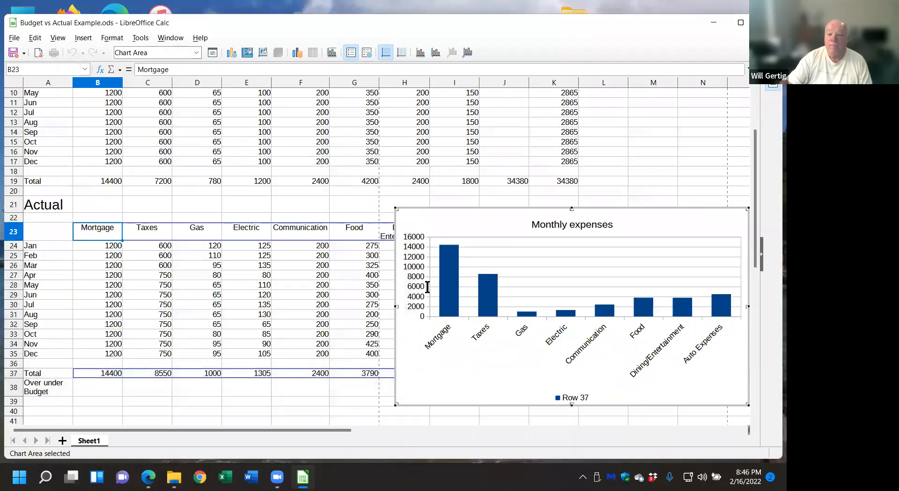
Move the chart left to uncover the Over/Under Budget column, and add data labels to its columns
{"action": "left_click_drag", "start_coordinate": [626, 208], "coordinate": [446, 212]}
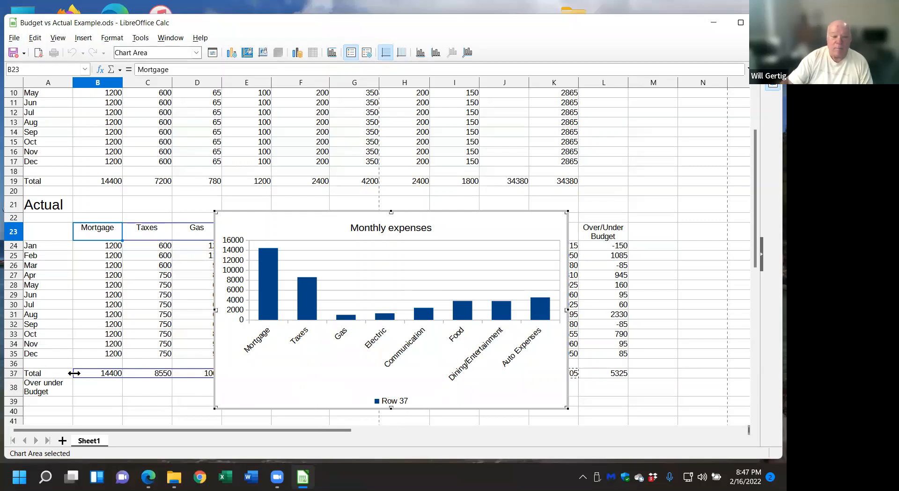
{"action": "mouse_move", "coordinate": [268, 288]}
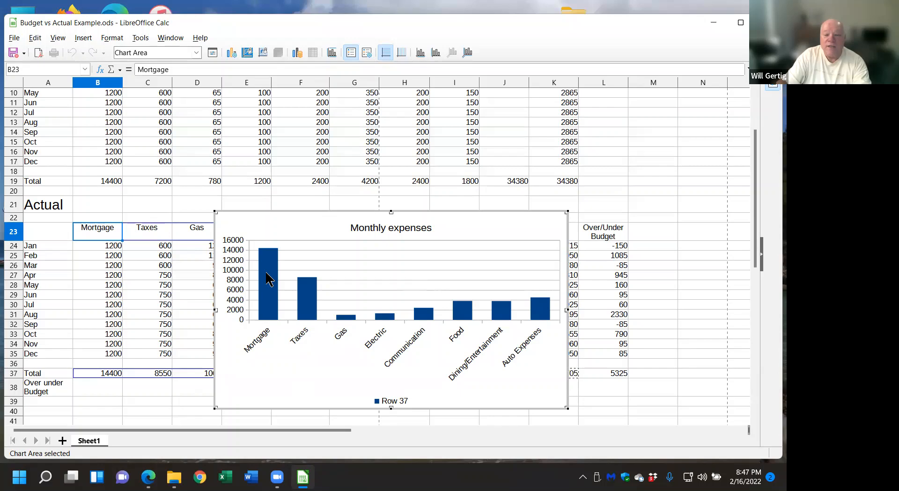
{"action": "right_click", "coordinate": [266, 273]}
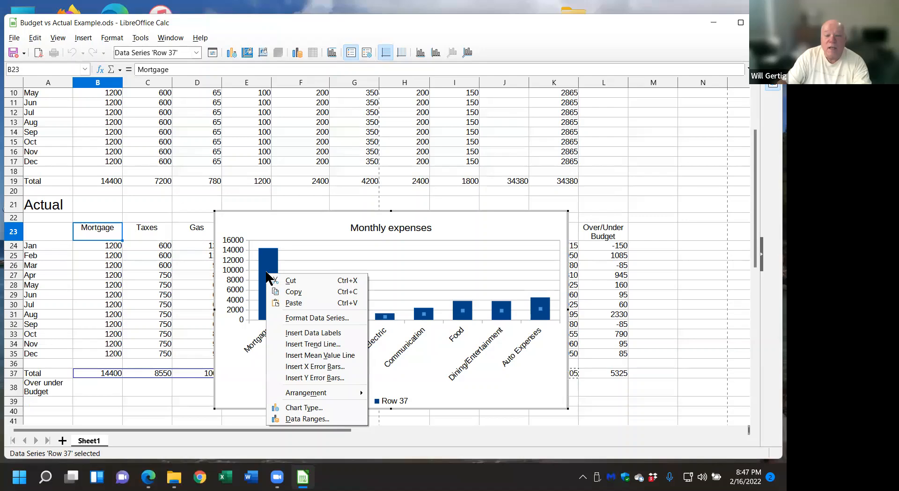
{"action": "left_click", "coordinate": [346, 334]}
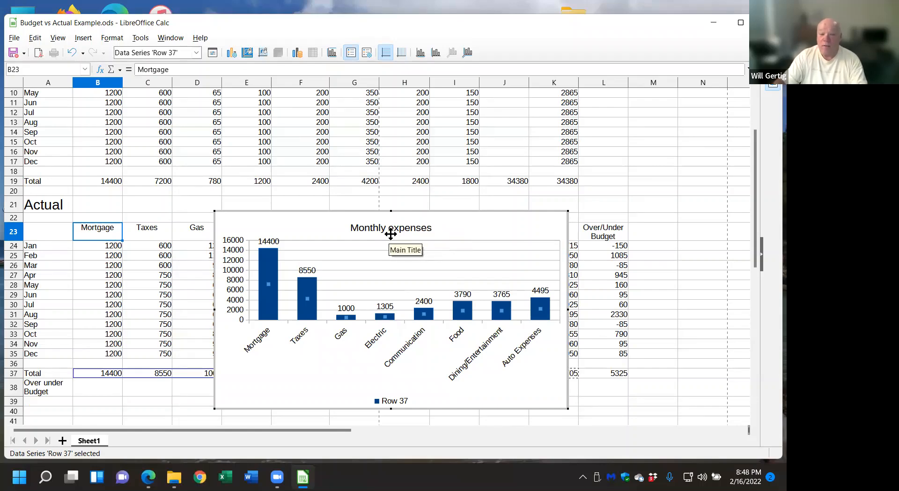
Change the Monthly expenses chart type from Column to a Normal Pie
{"action": "right_click", "coordinate": [362, 269]}
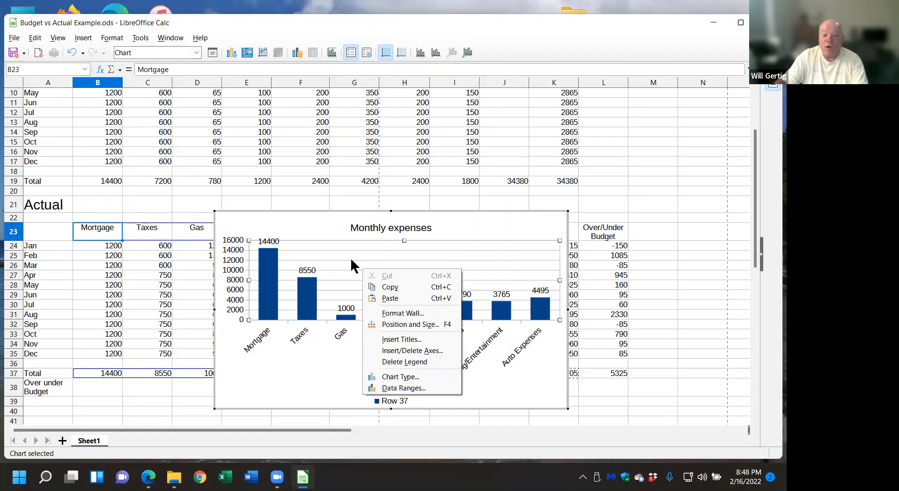
{"action": "left_click", "coordinate": [406, 377]}
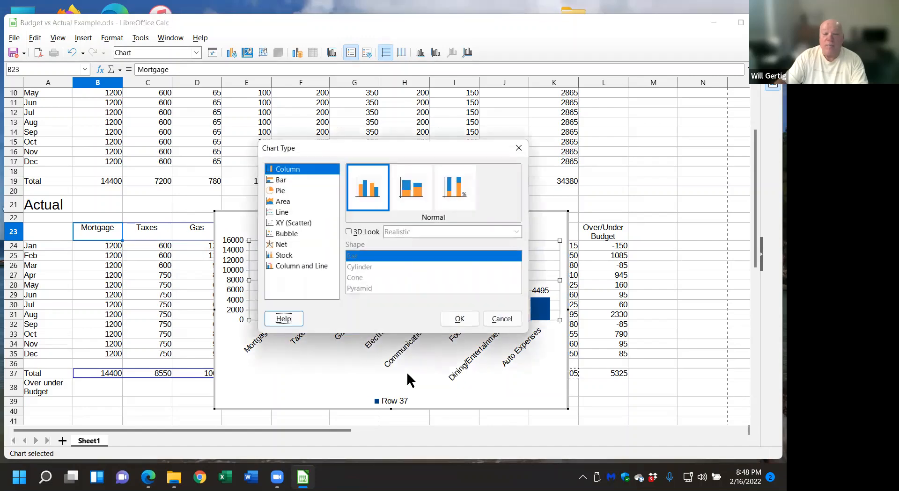
{"action": "left_click", "coordinate": [279, 192]}
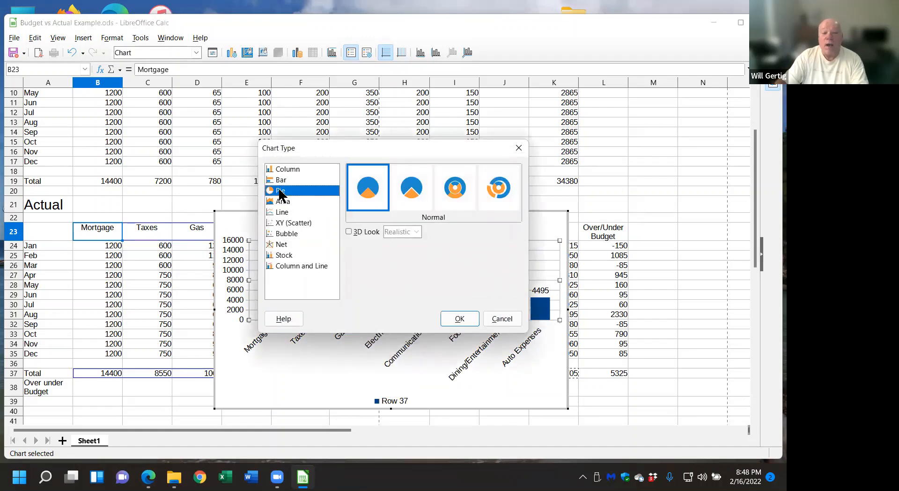
{"action": "left_click", "coordinate": [458, 319]}
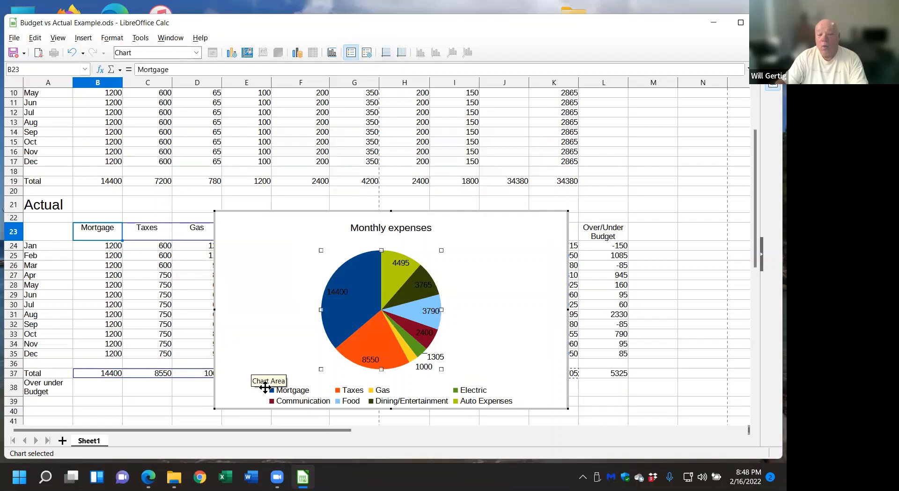
Set the placement of the pie chart's data labels to Outside
{"action": "mouse_move", "coordinate": [379, 290]}
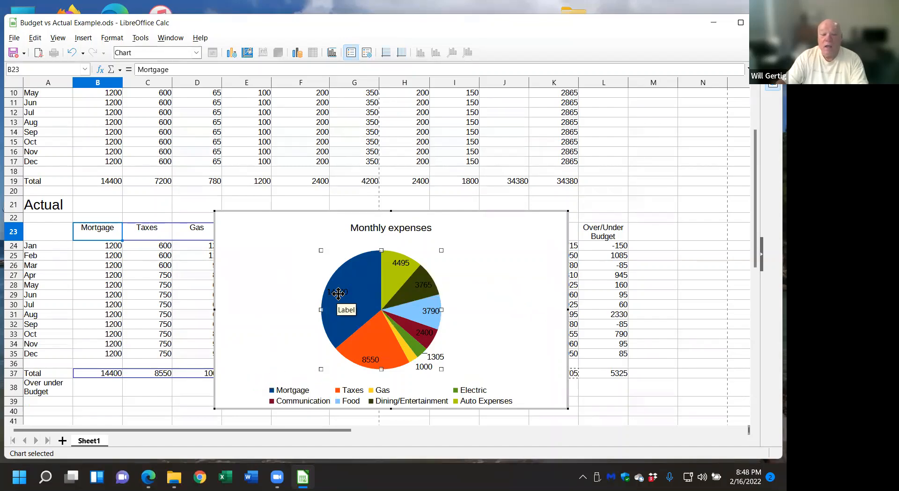
{"action": "mouse_move", "coordinate": [370, 343]}
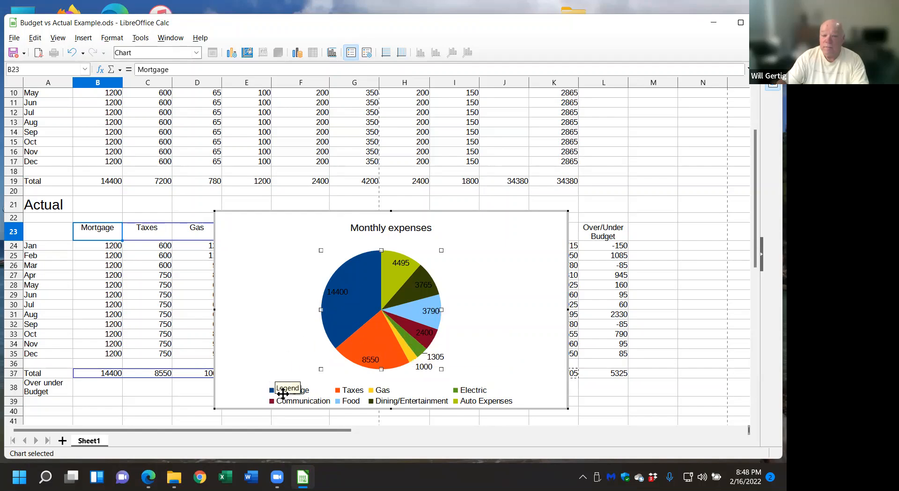
{"action": "right_click", "coordinate": [336, 292]}
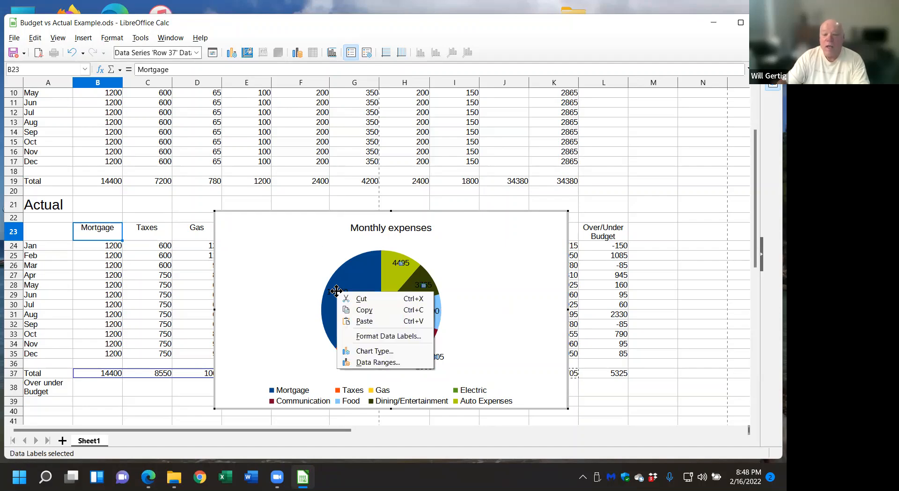
{"action": "left_click", "coordinate": [400, 335]}
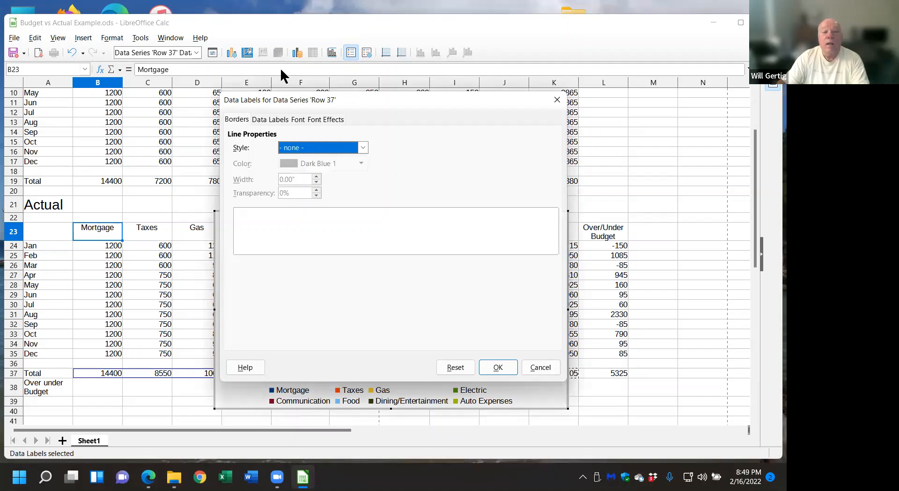
{"action": "left_click", "coordinate": [266, 120]}
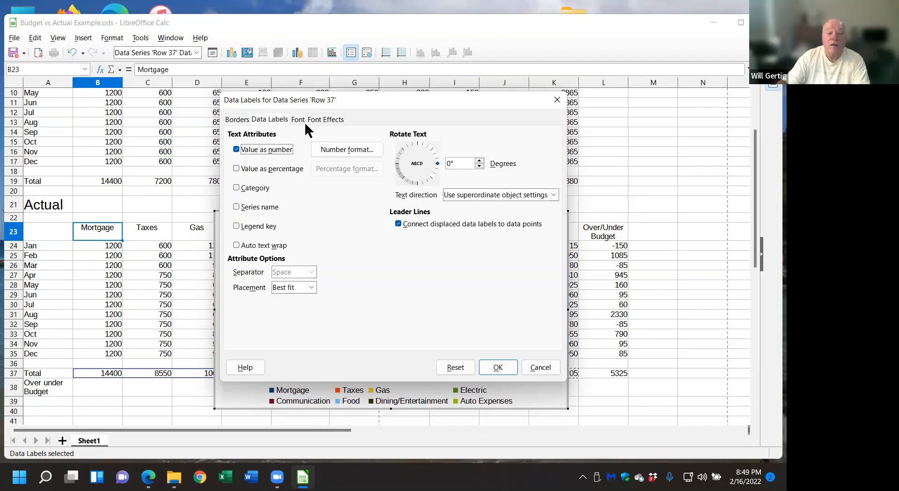
{"action": "left_click", "coordinate": [312, 287]}
{"action": "left_click", "coordinate": [293, 309]}
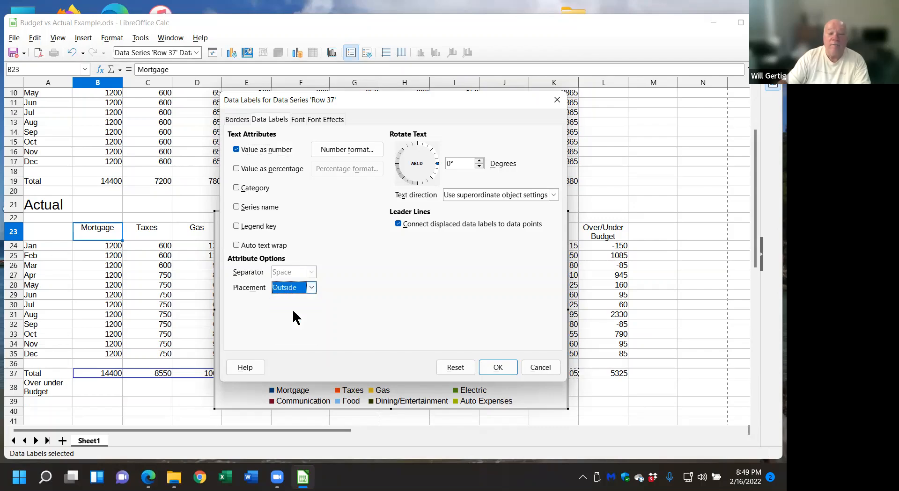
{"action": "left_click", "coordinate": [496, 367]}
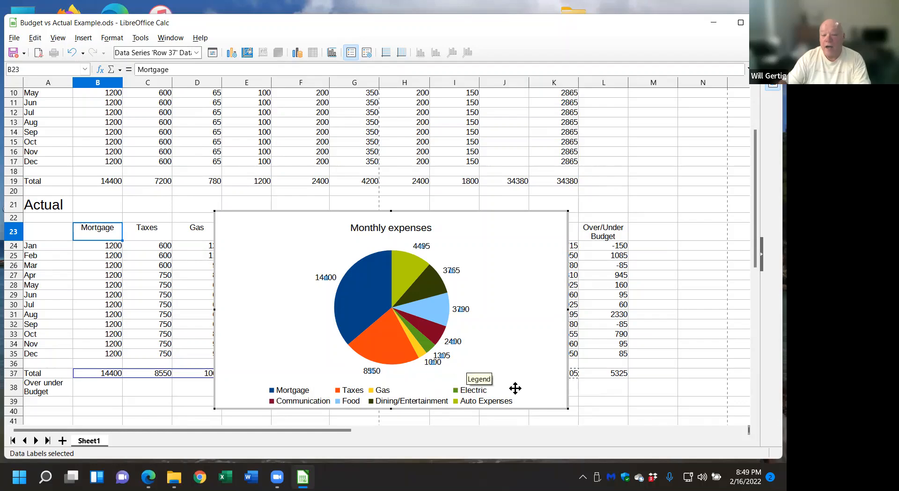
{"action": "left_click", "coordinate": [296, 357]}
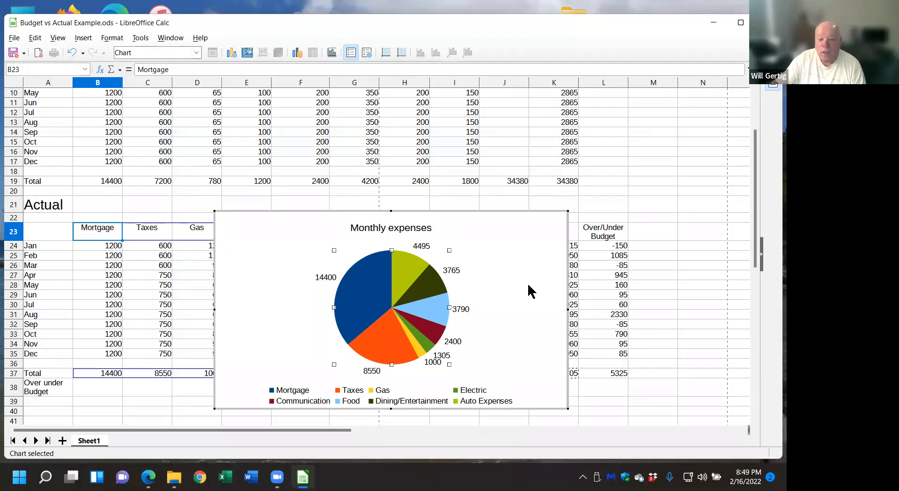
{"action": "left_click", "coordinate": [712, 23]}
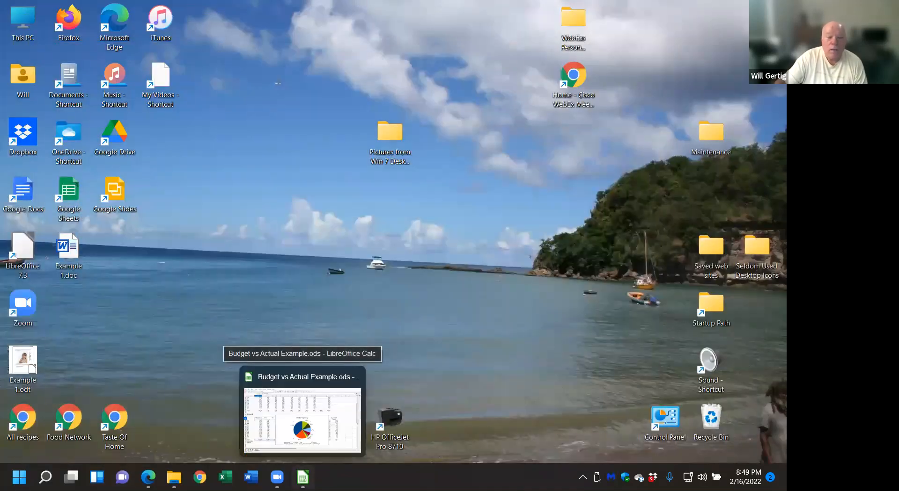
{"action": "left_click", "coordinate": [303, 419]}
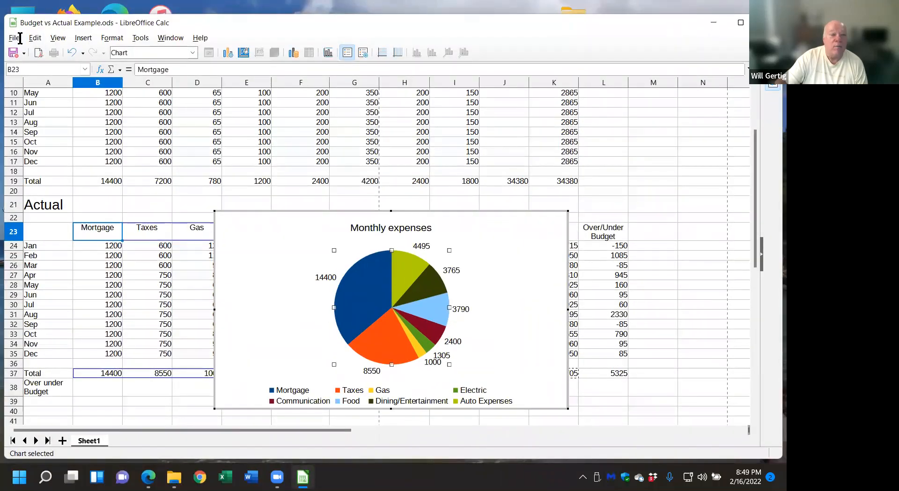
Save the spreadsheet under the new name "example budget" in the LibreOffice folder as an ODF Spreadsheet
{"action": "left_click", "coordinate": [14, 38]}
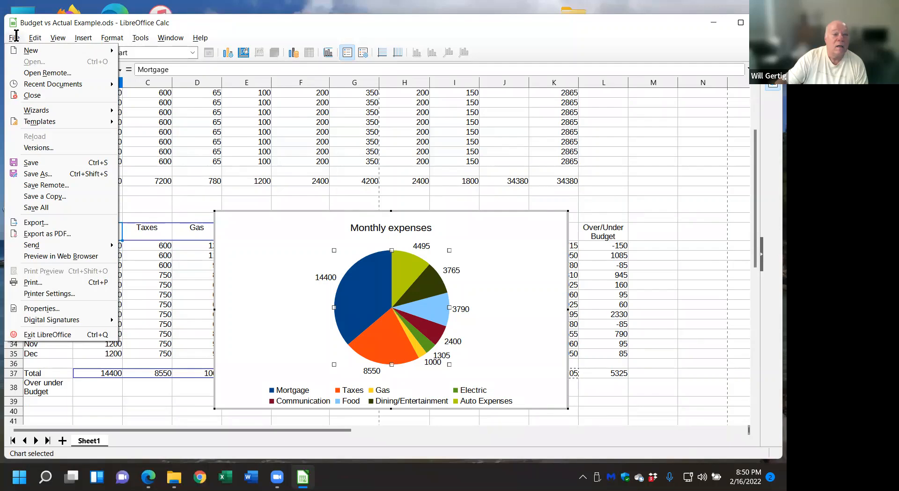
{"action": "left_click", "coordinate": [45, 173]}
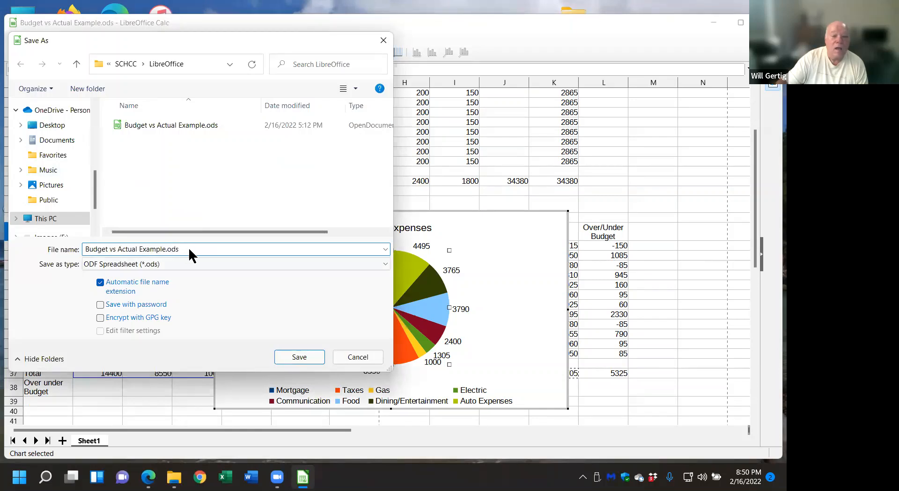
{"action": "type", "text": "e"}
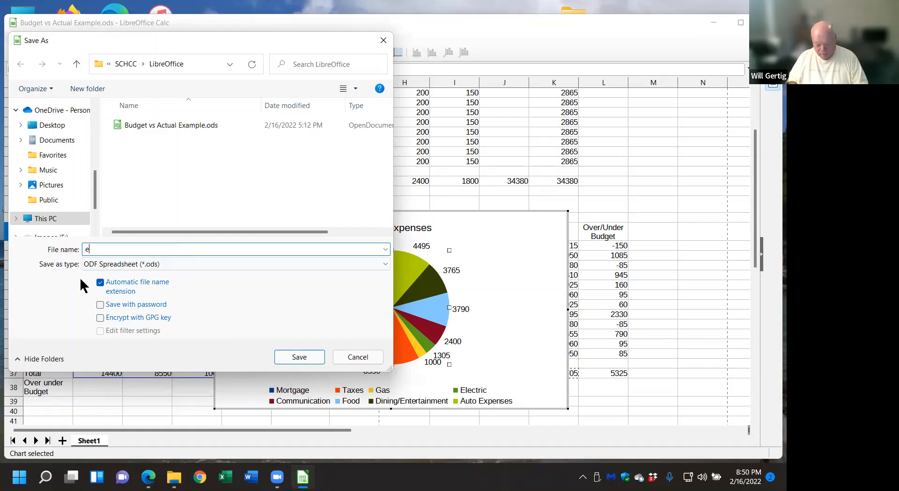
{"action": "type", "text": "xample "}
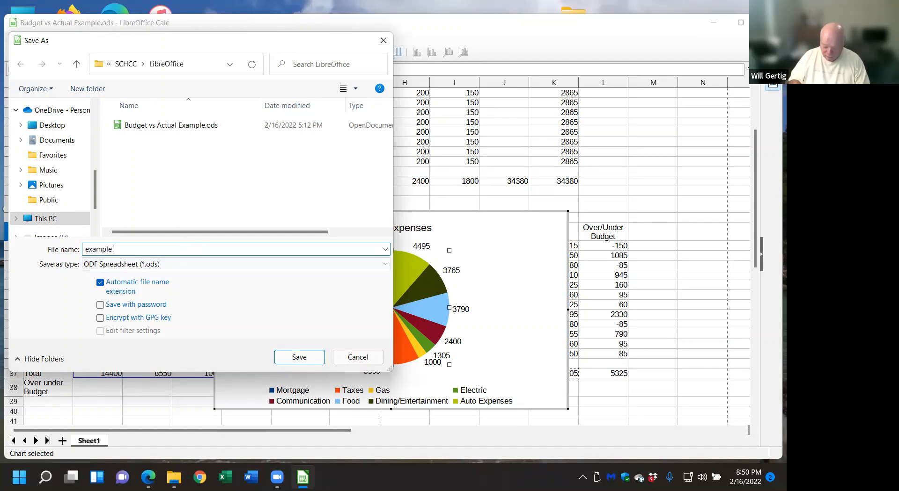
{"action": "type", "text": "budget"}
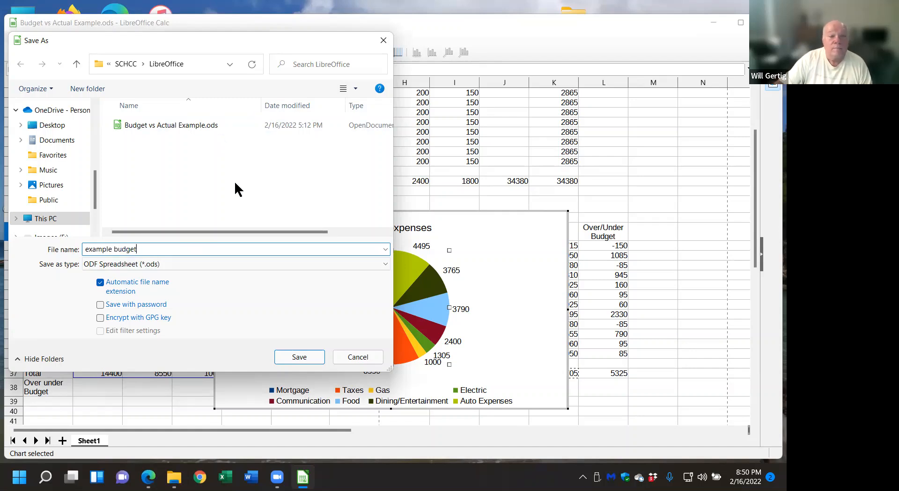
{"action": "left_click", "coordinate": [306, 357]}
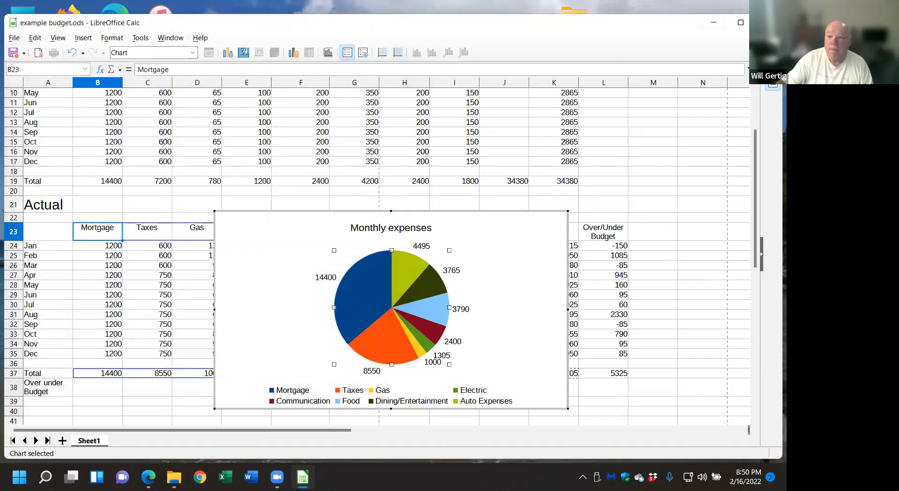
Close the example budget spreadsheet and launch LibreOffice 7.3 from the desktop
{"action": "left_click", "coordinate": [767, 22]}
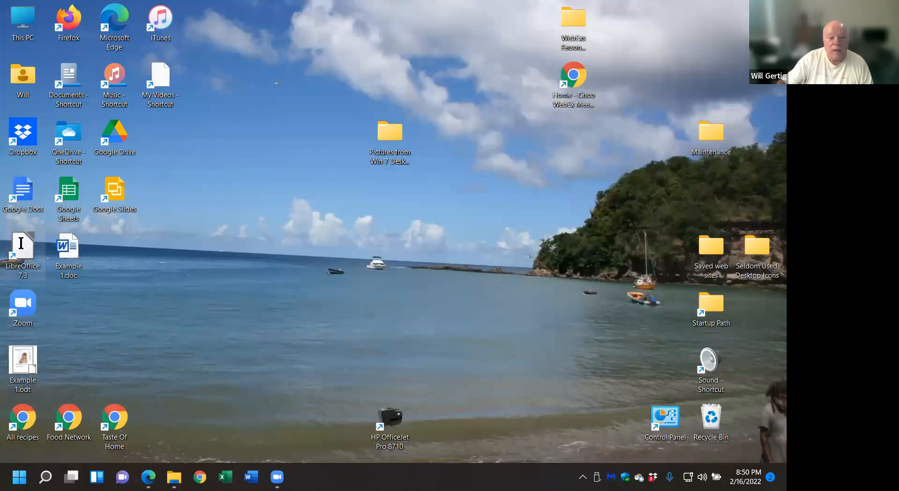
{"action": "double_click", "coordinate": [21, 242]}
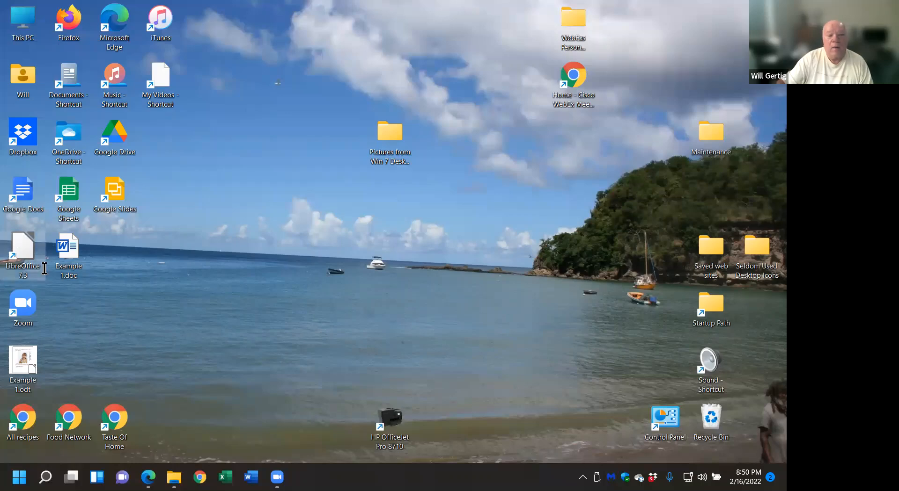